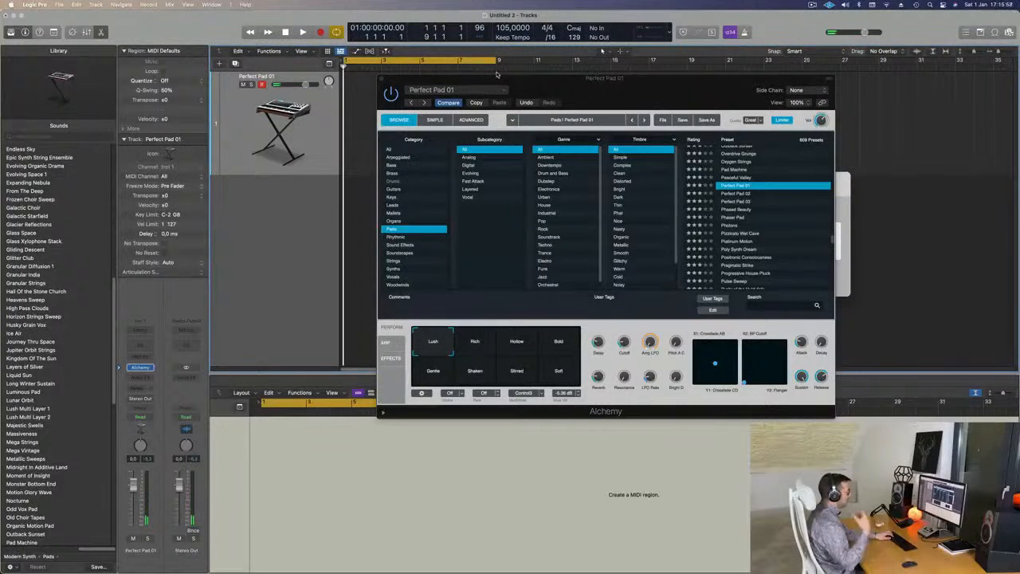
# Record an eight-bar part on the Perfect Pad 01 track and open the recorded region in the Piano Roll.
pyautogui.press('r')
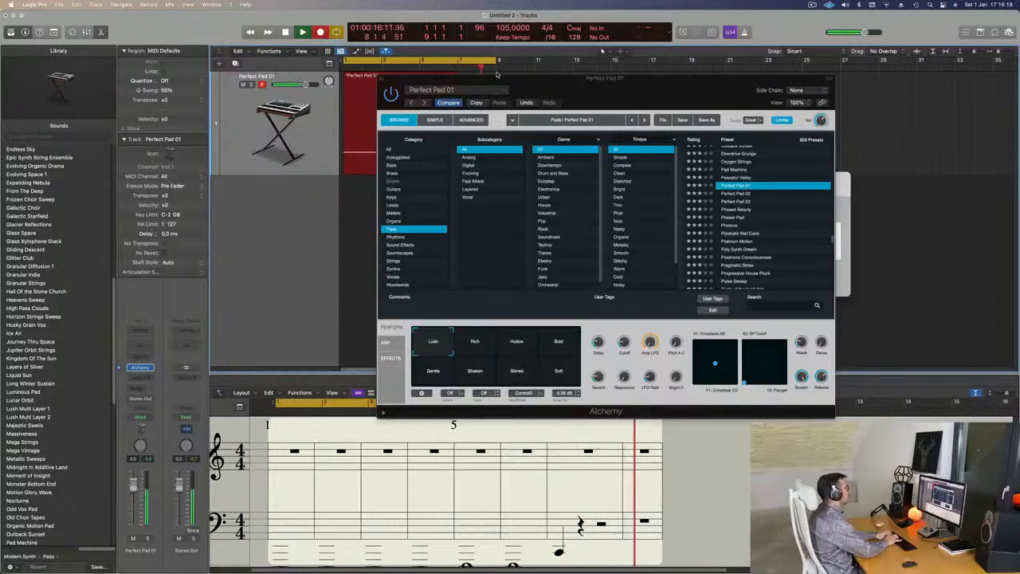
pyautogui.press('space')
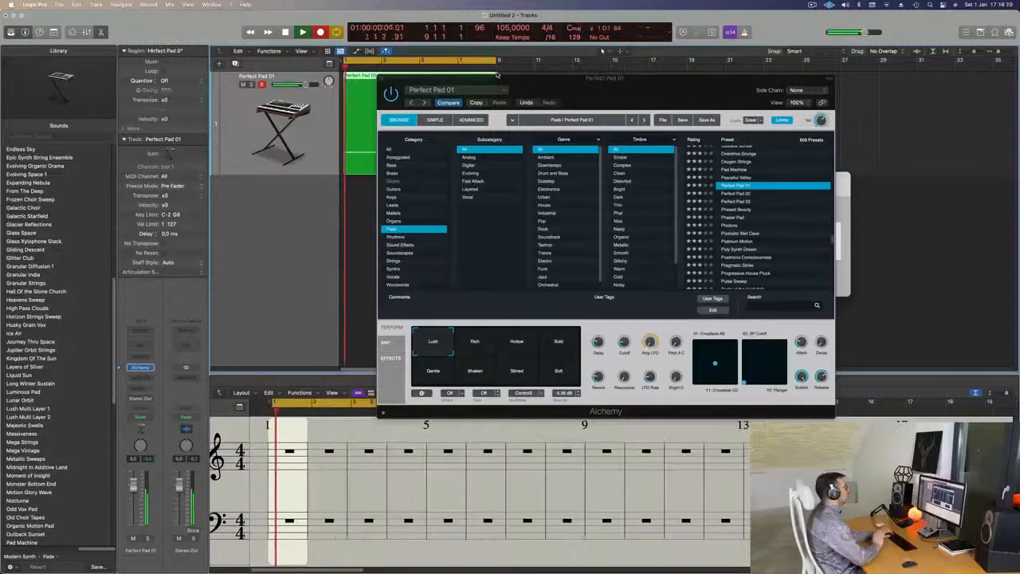
pyautogui.moveTo(503, 80); pyautogui.dragTo(784, 114)
pyautogui.doubleClick(444, 78)
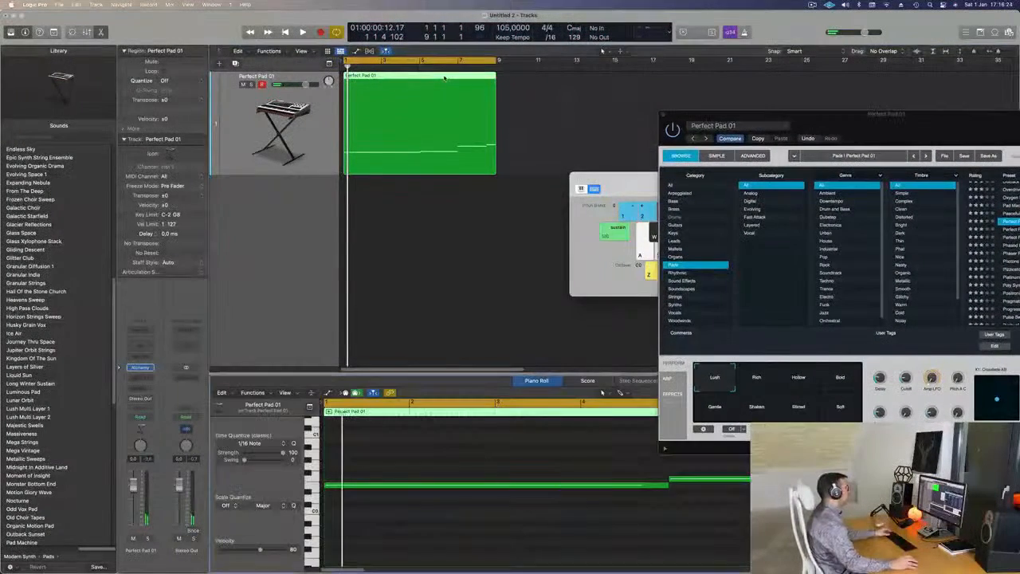
# Select all recorded notes in the Piano Roll and play the region to check them.
pyautogui.press('super+Left')
pyautogui.press('super+a')
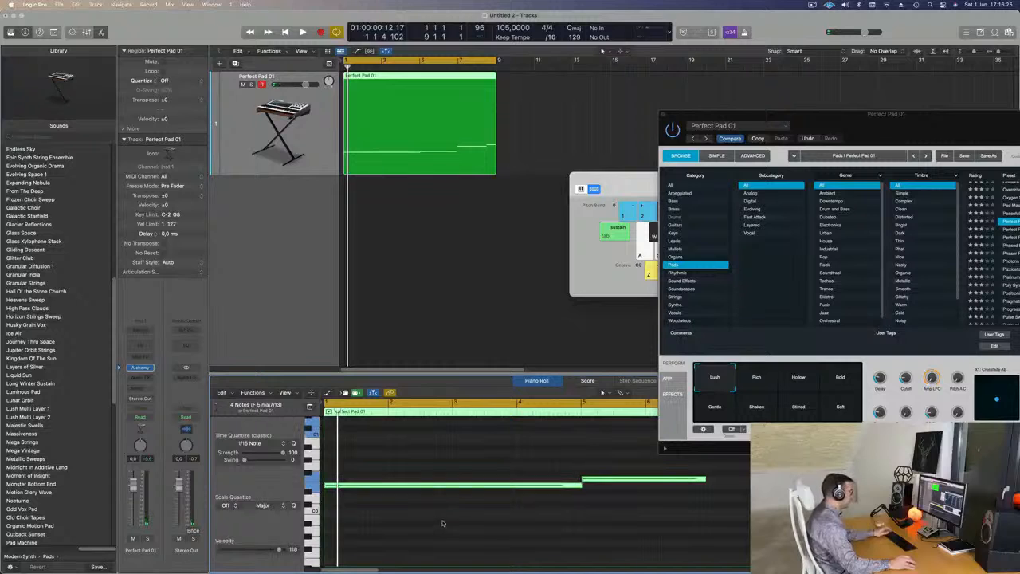
pyautogui.press('super+Left')
pyautogui.press('super+Left')
pyautogui.press('space')
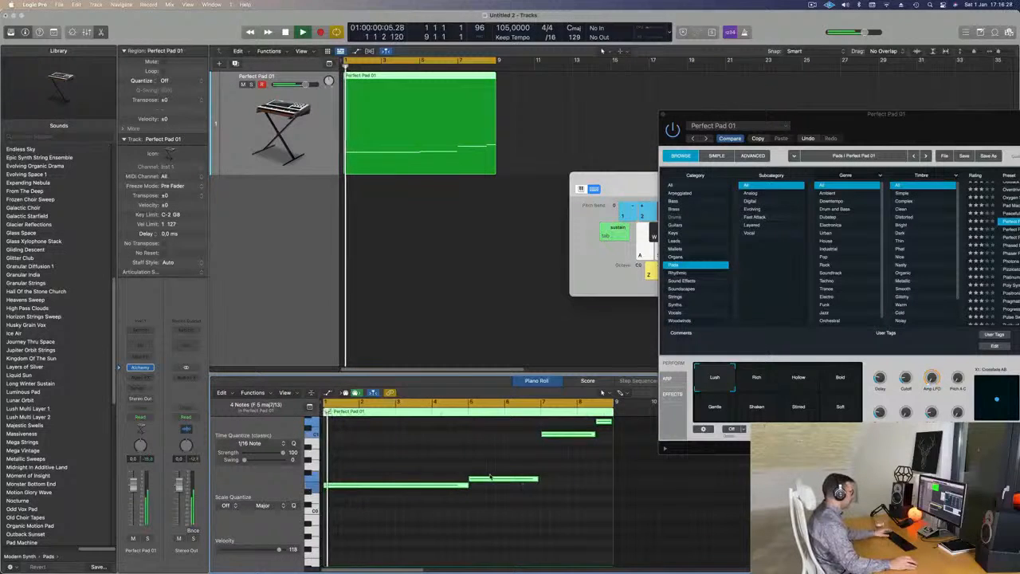
pyautogui.press('super+Right')
pyautogui.press('super+Right')
pyautogui.press('super+Right')
pyautogui.scroll(-1, 676, 510)
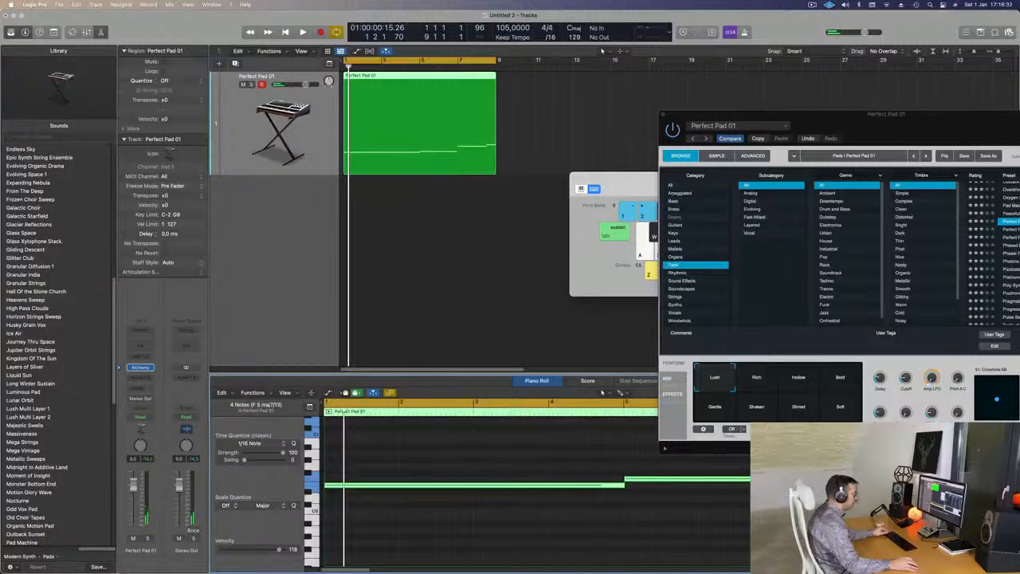
# Select only the note starting at bar 5 and play the region, moving the Alchemy window clear of the note.
pyautogui.click(676, 511)
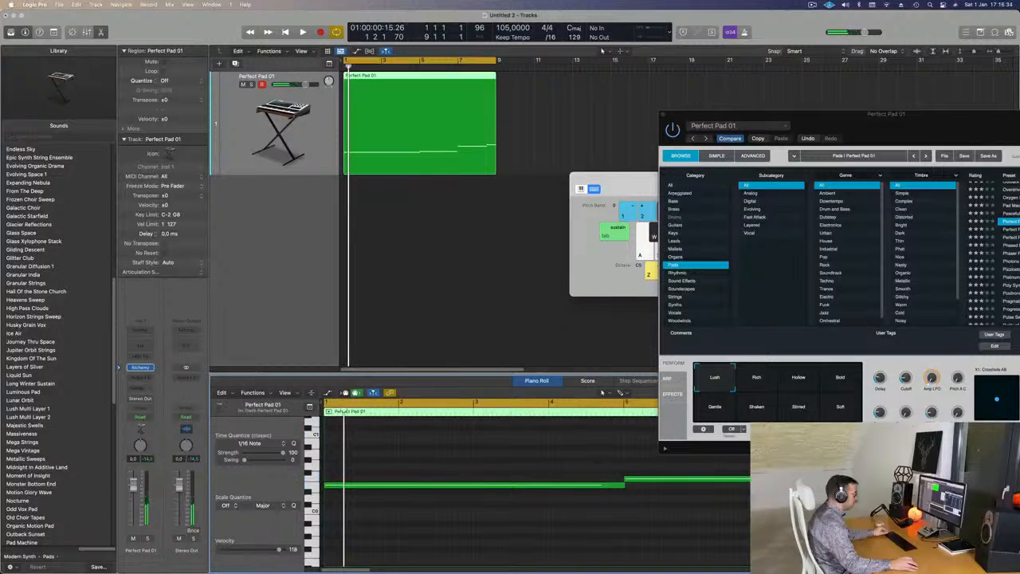
pyautogui.click(771, 479)
pyautogui.press('space')
pyautogui.moveTo(937, 114); pyautogui.dragTo(603, 523)
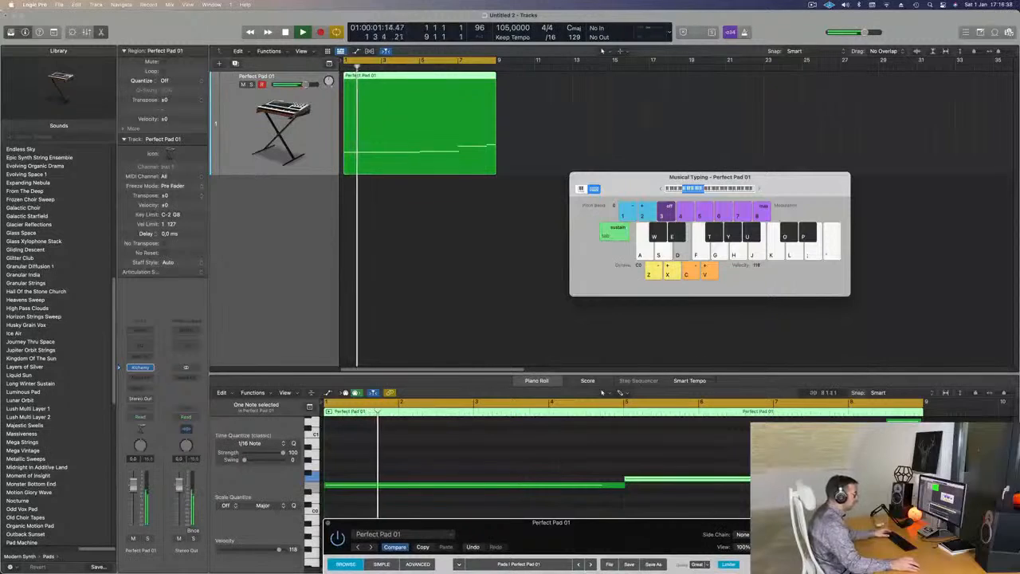
pyautogui.scroll(-2, 512, 270)
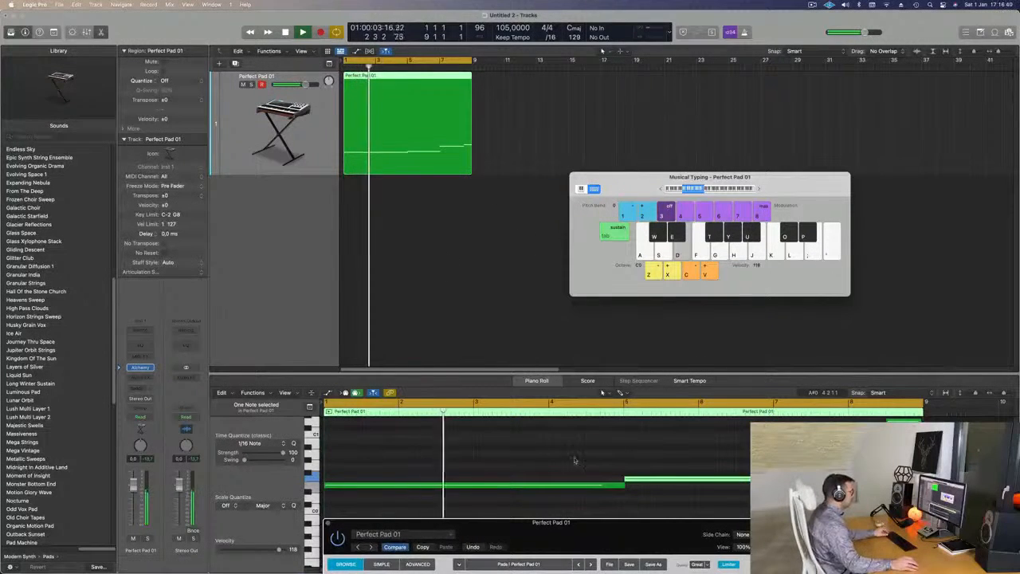
pyautogui.moveTo(595, 528); pyautogui.dragTo(318, 142)
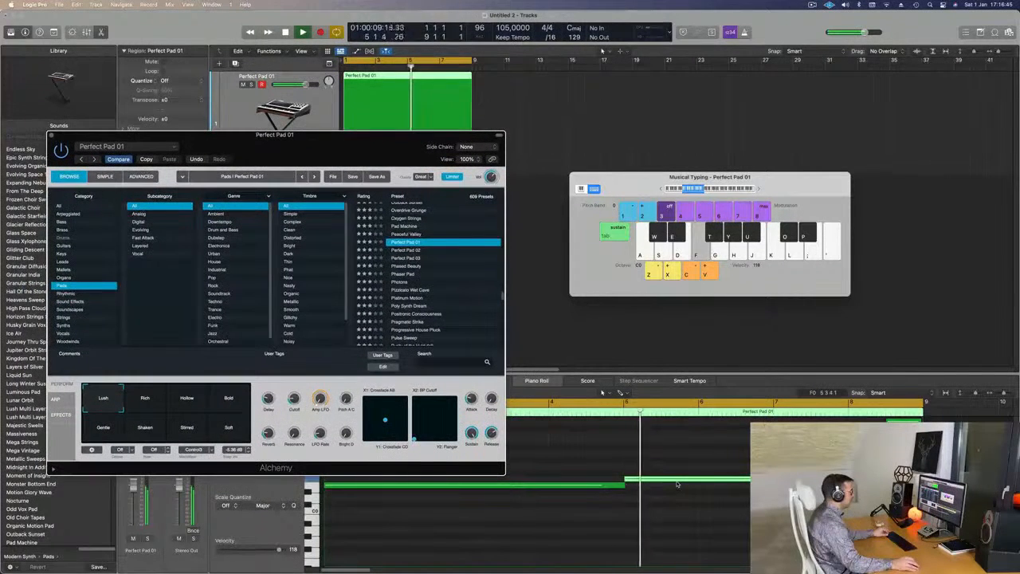
pyautogui.press('Up')
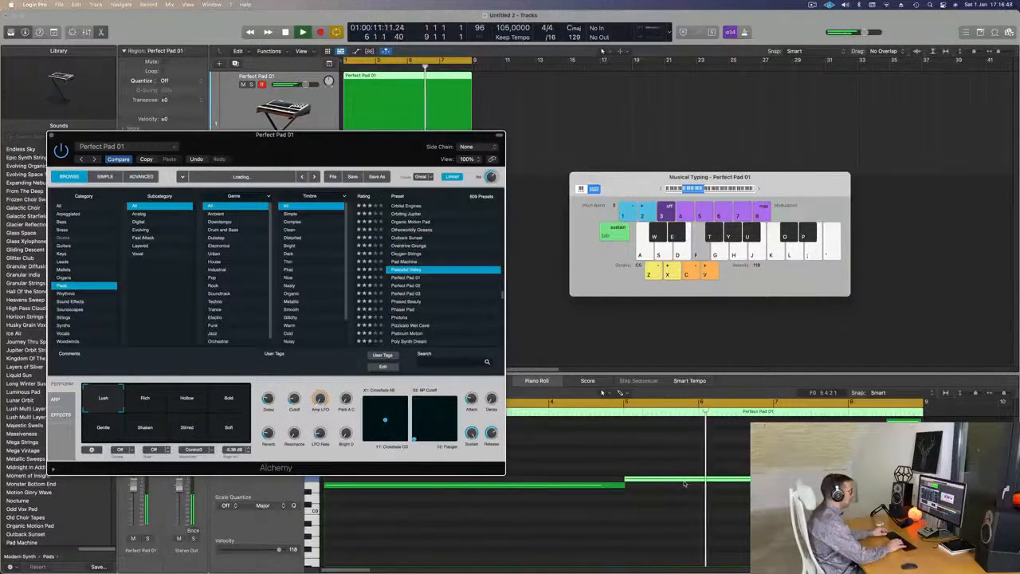
pyautogui.press('Up')
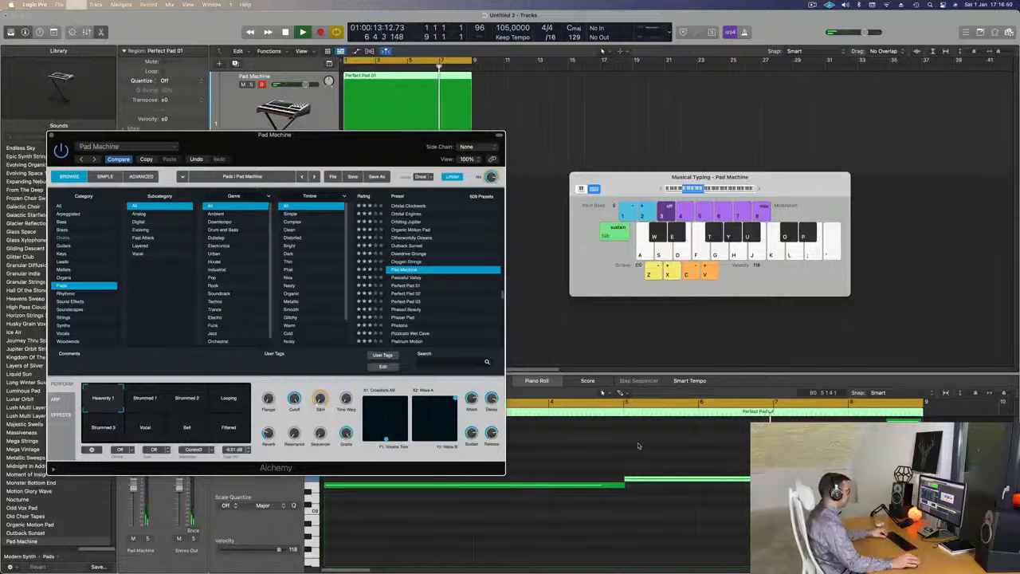
pyautogui.press('k')
pyautogui.click(408, 285)
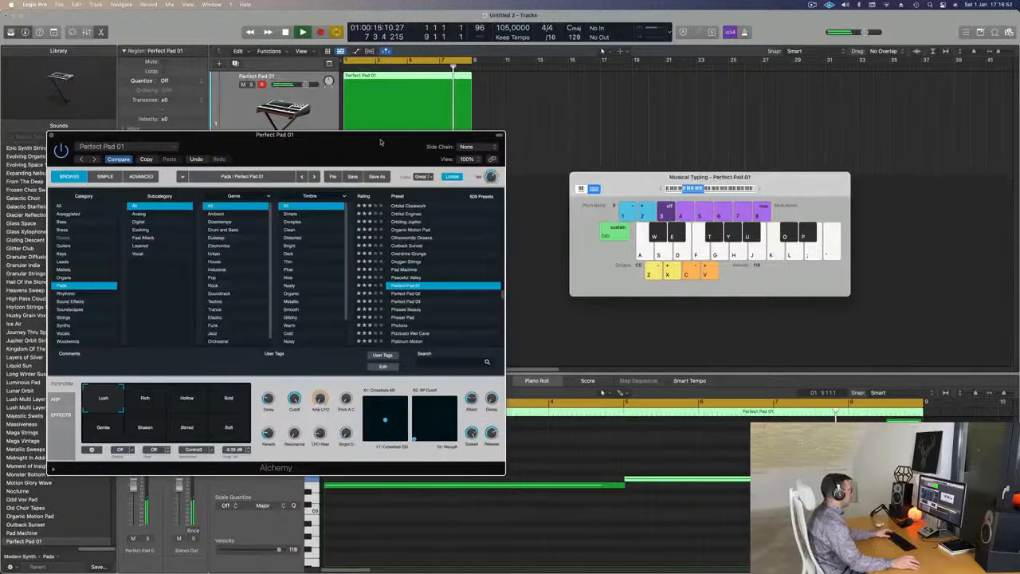
# Transpose the note at bar 5 up two semitones and play the region from the start.
pyautogui.press('space')
pyautogui.moveTo(351, 149); pyautogui.dragTo(412, 138)
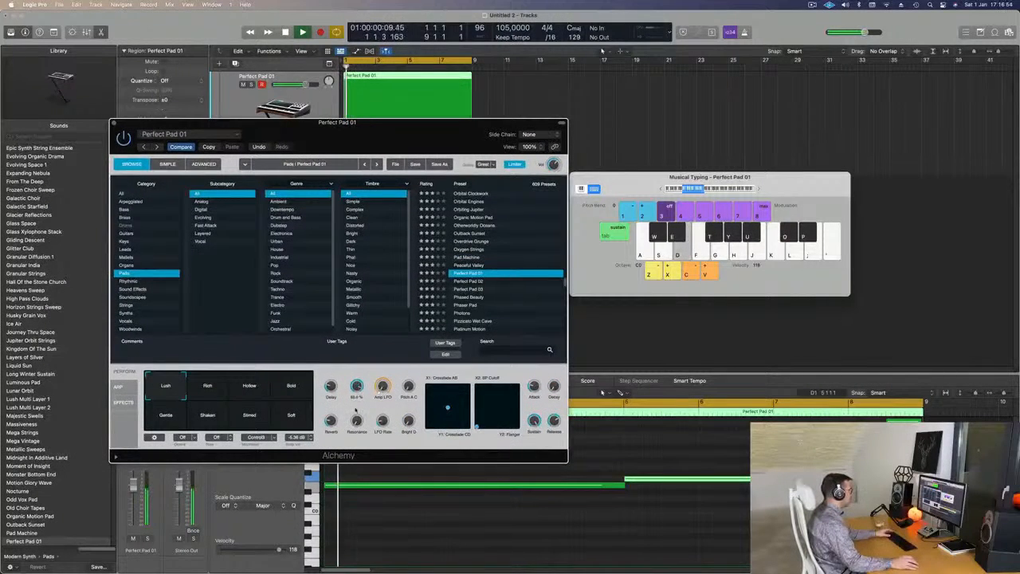
pyautogui.moveTo(412, 139); pyautogui.dragTo(231, 183)
pyautogui.hotkey('alt', 'Up')
pyautogui.hotkey('alt', 'Up')
pyautogui.press('space')
pyautogui.press('space')
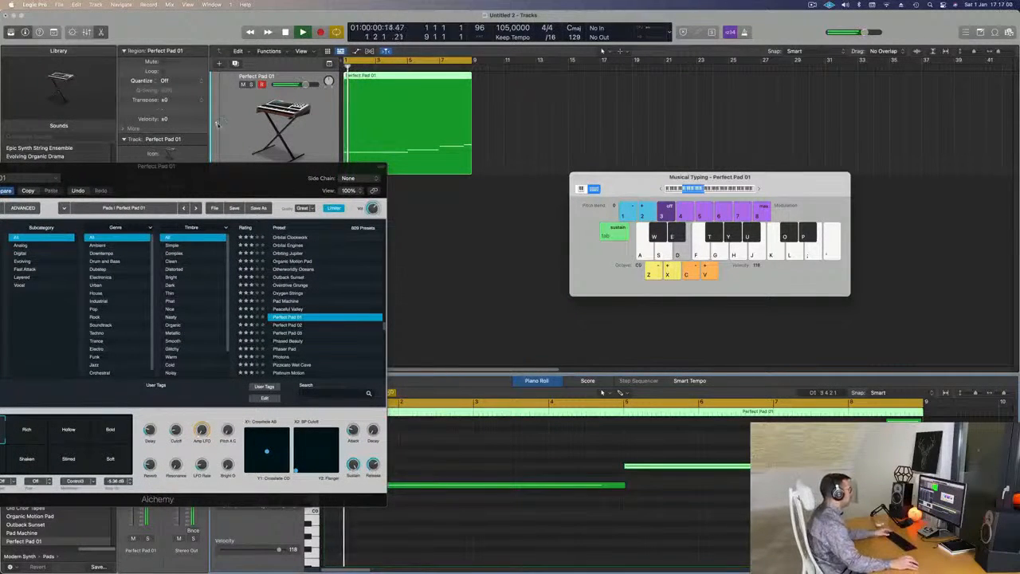
# Edit the end of the region so that the third note's pitch holds to the end of bar 8.
pyautogui.moveTo(278, 181); pyautogui.dragTo(458, 121)
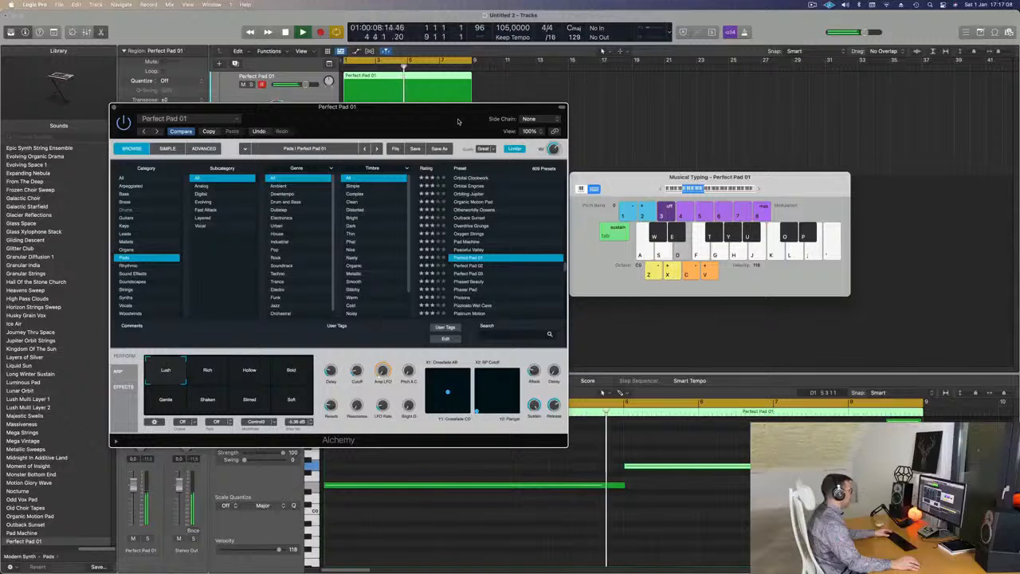
pyautogui.moveTo(458, 121); pyautogui.dragTo(541, 174)
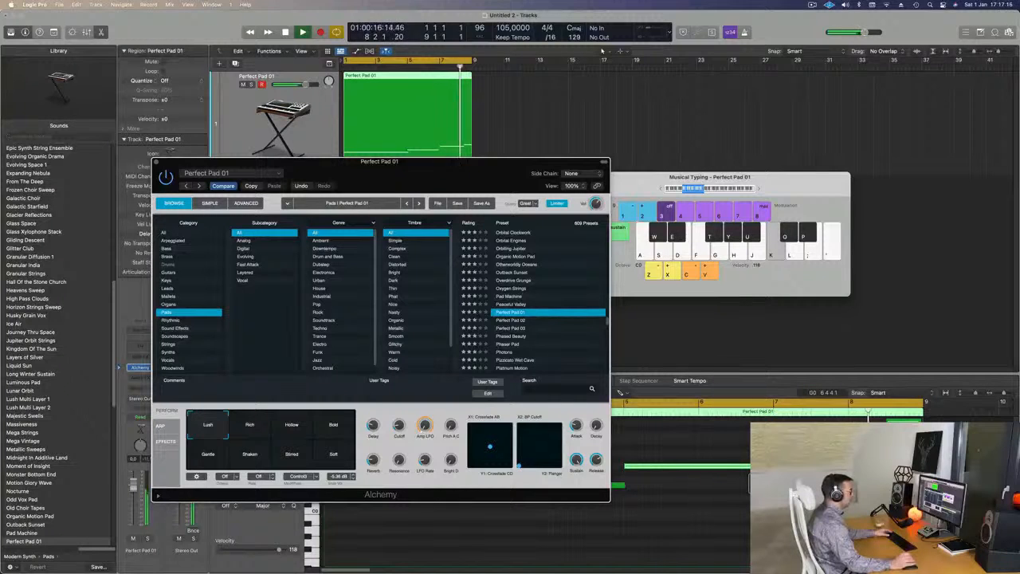
pyautogui.press('l')
pyautogui.press('d')
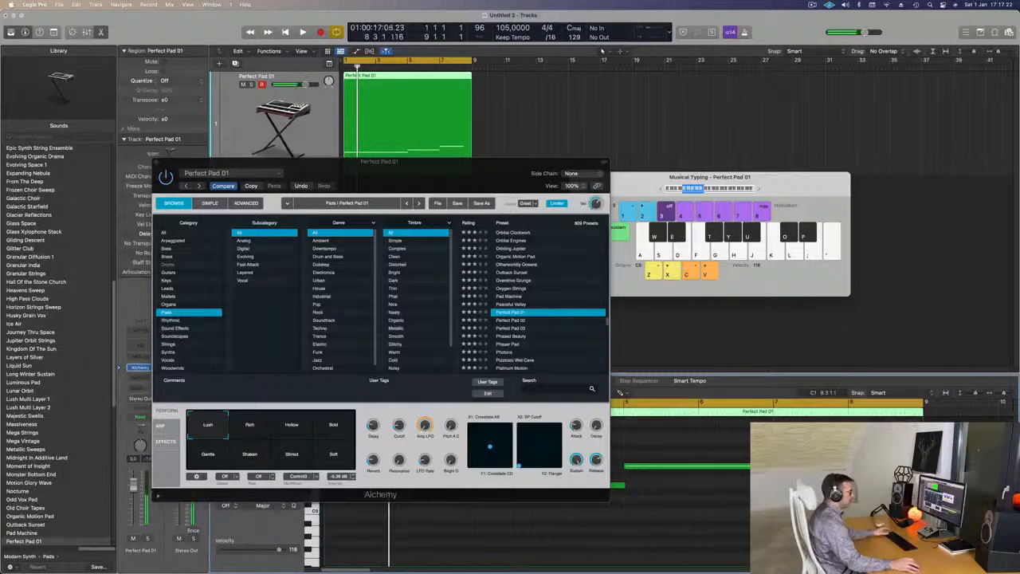
# Close the Alchemy window and play back the edited region from bar 1.
pyautogui.moveTo(455, 173); pyautogui.dragTo(650, 227)
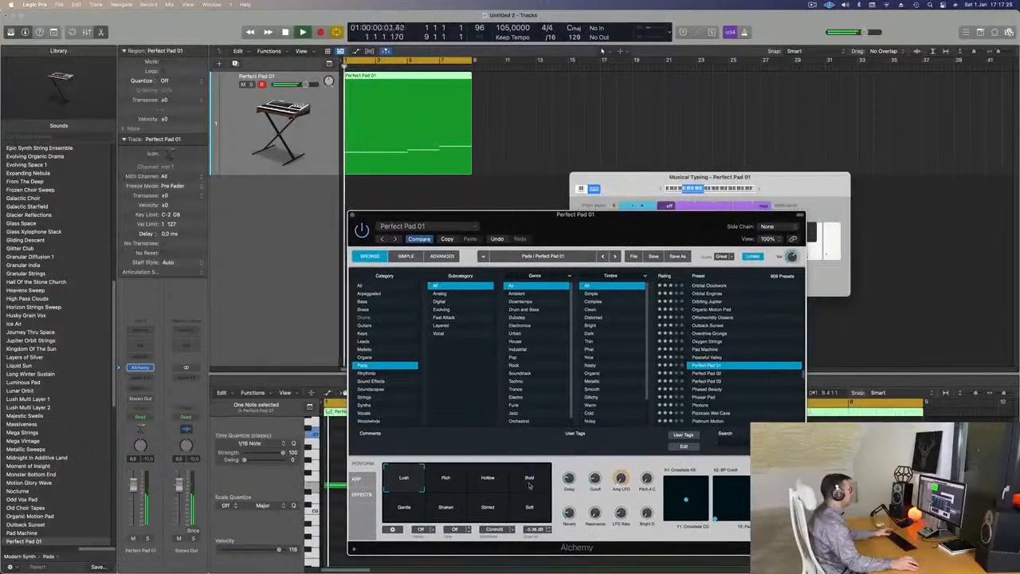
pyautogui.moveTo(357, 215); pyautogui.dragTo(330, 206)
pyautogui.click(326, 206)
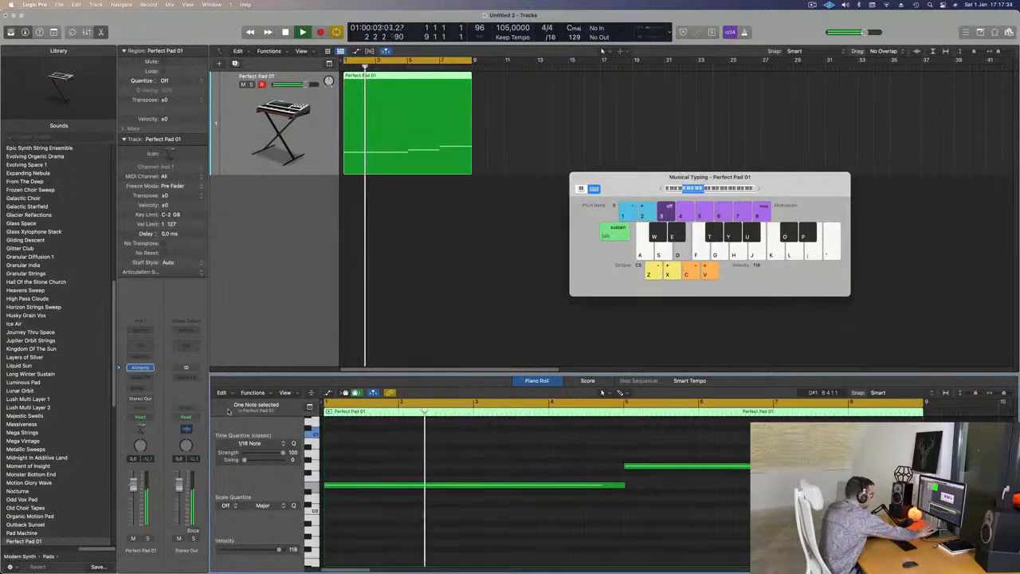
pyautogui.scroll(-2, 419, 256)
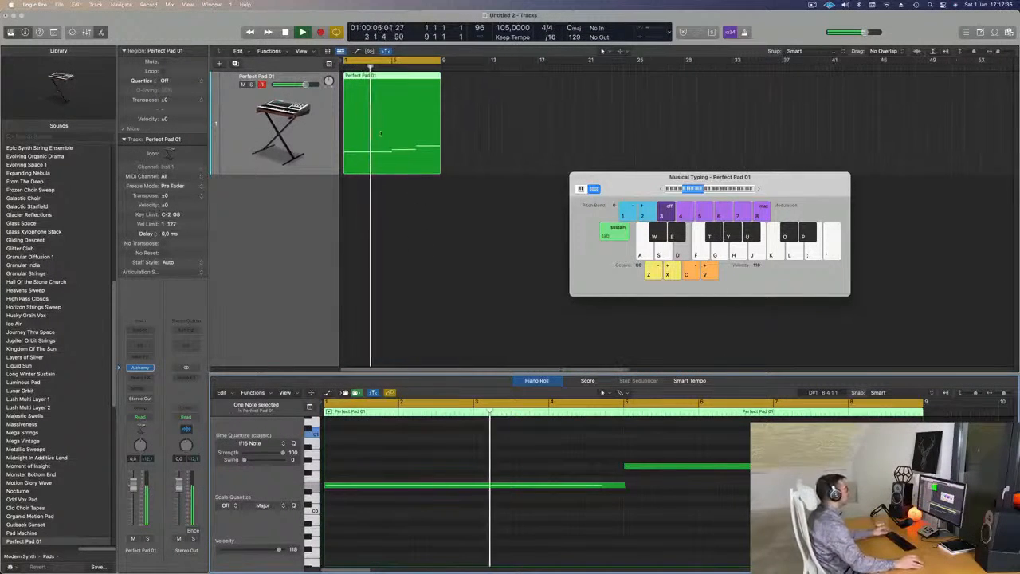
pyautogui.press('space')
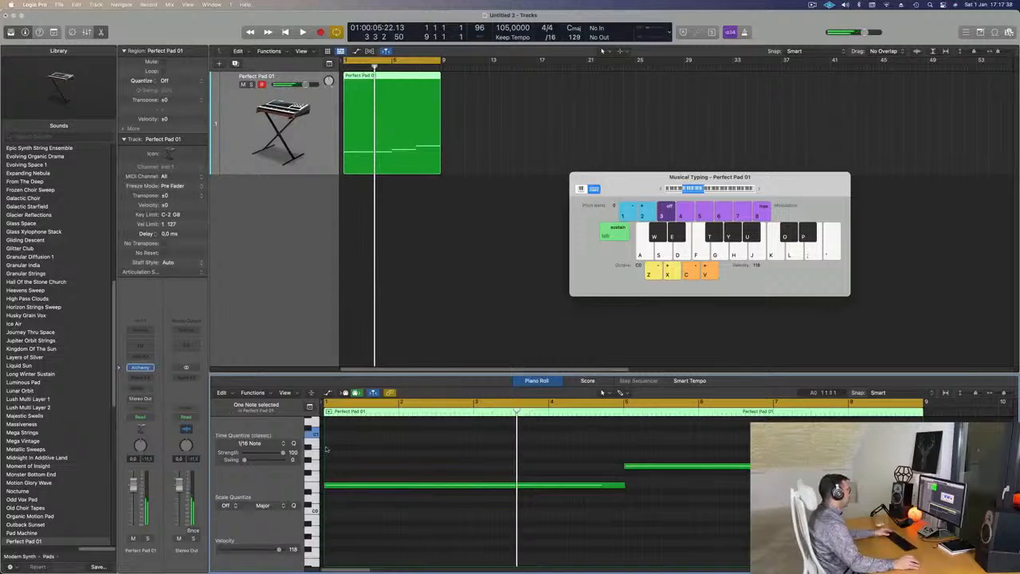
pyautogui.press('space')
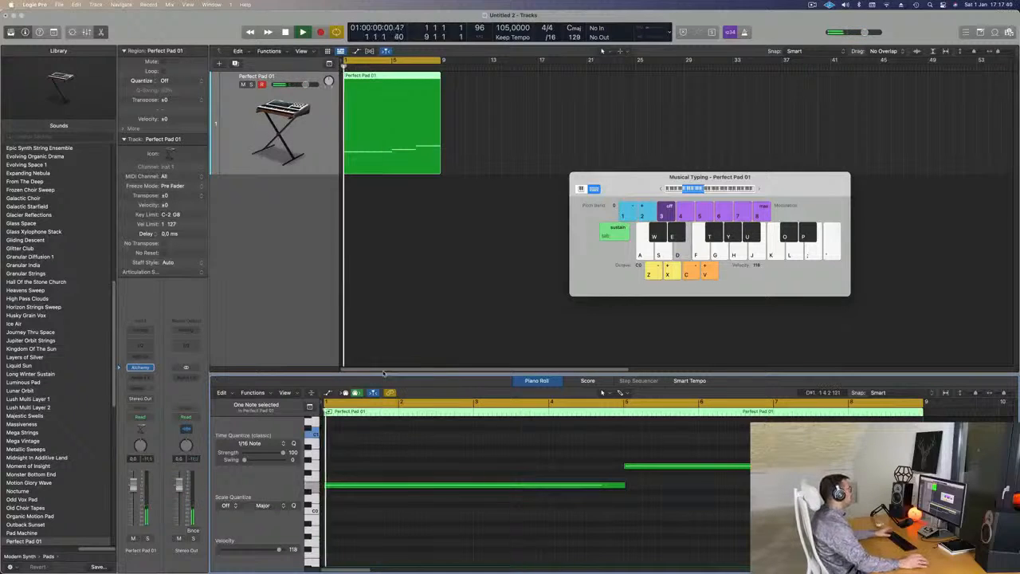
pyautogui.press('space')
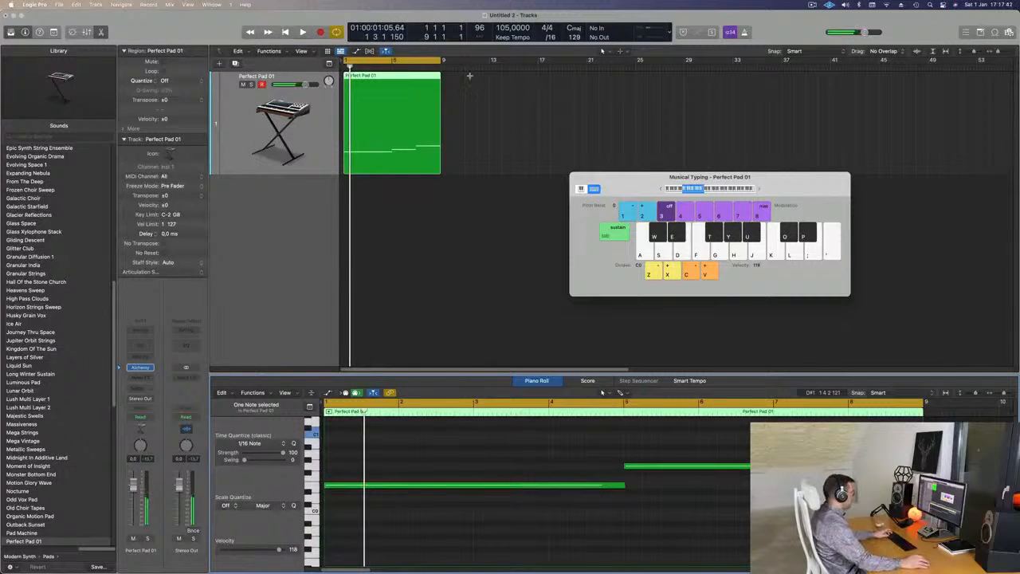
# Extend the cycle range to bar 33 and repeat the eight-bar region three times to fill it.
pyautogui.moveTo(442, 59); pyautogui.dragTo(733, 87)
pyautogui.press('super+r')
pyautogui.press('super+r')
pyautogui.press('super+r')
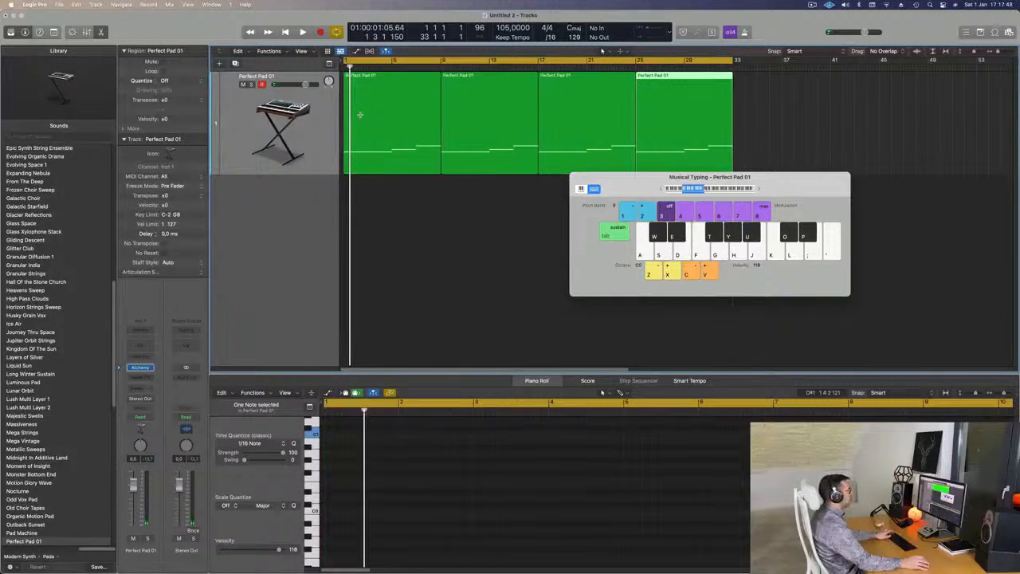
# Play the four regions from the start and reopen the track's Alchemy instrument window over the arrangement.
pyautogui.press('space')
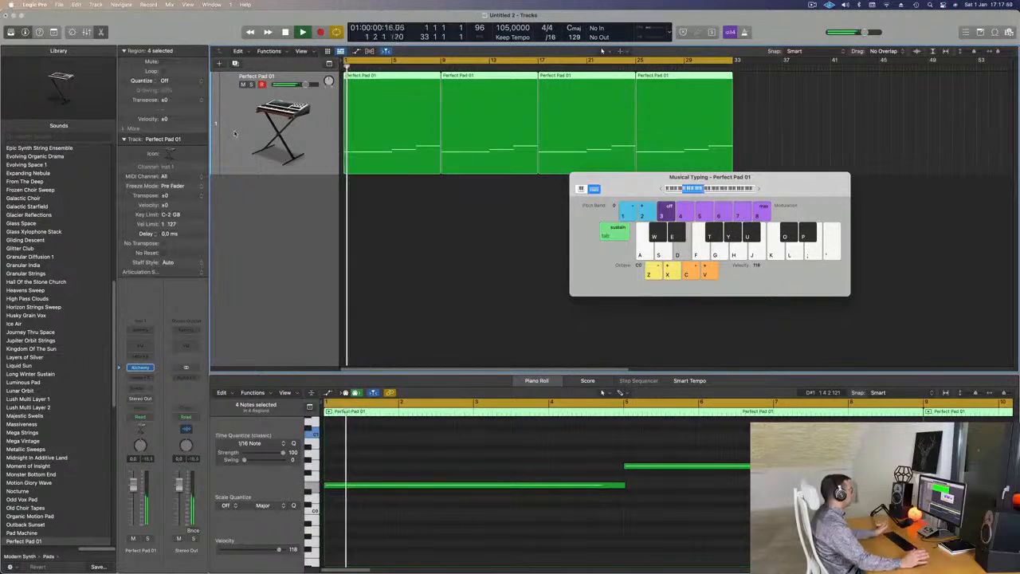
pyautogui.press('space')
pyautogui.press('space')
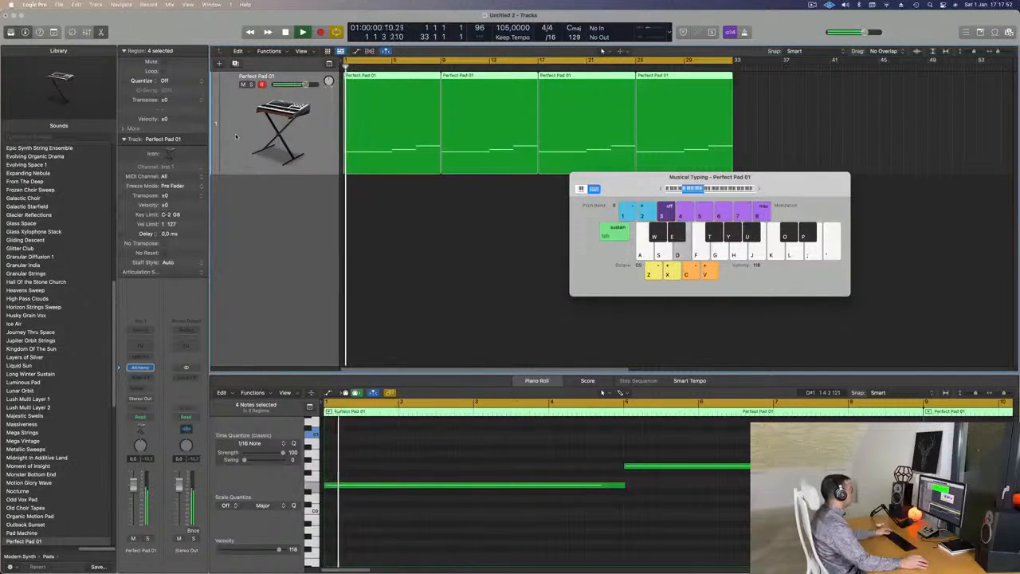
pyautogui.click(140, 368)
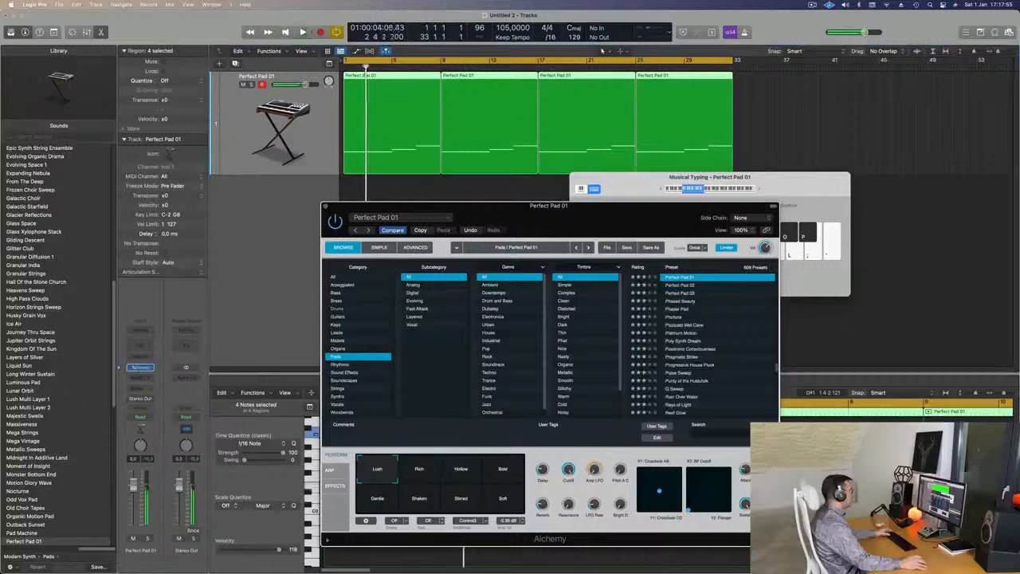
pyautogui.moveTo(592, 218); pyautogui.dragTo(673, 201)
pyautogui.press('Return')
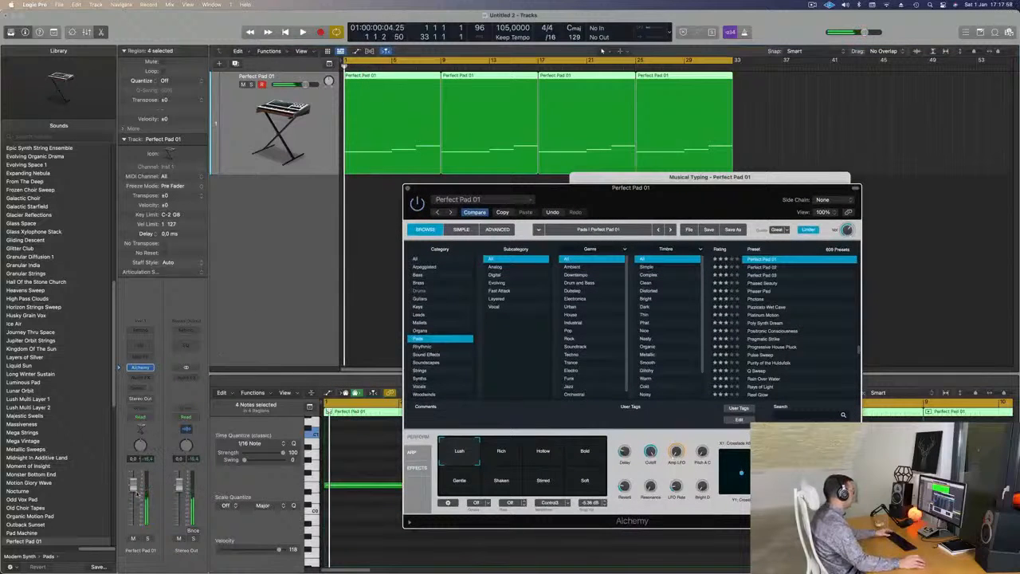
# Set the pad track's automation mode to Touch and play from the start while adjusting Alchemy's Cutoff knob.
pyautogui.click(140, 416)
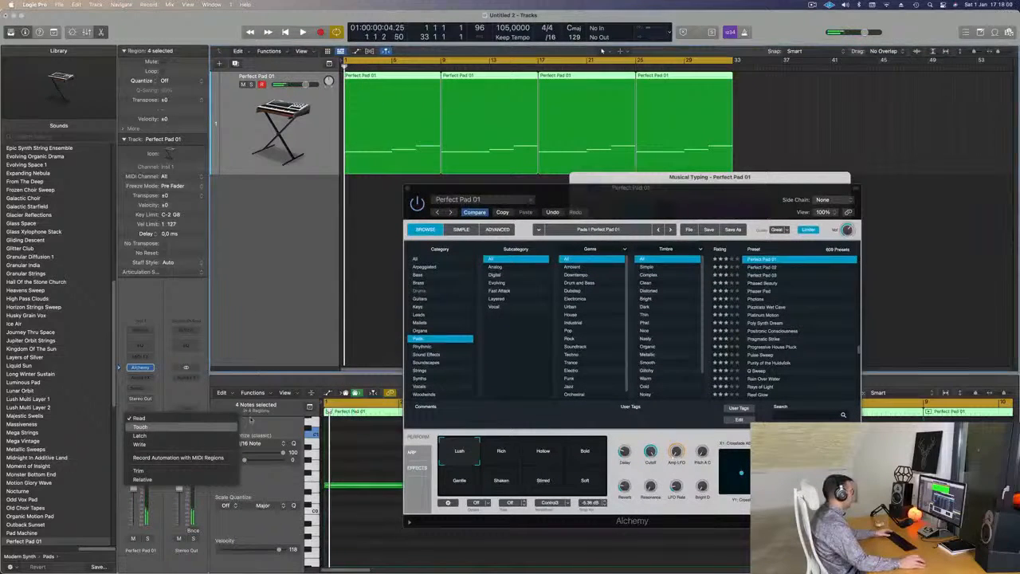
pyautogui.click(196, 428)
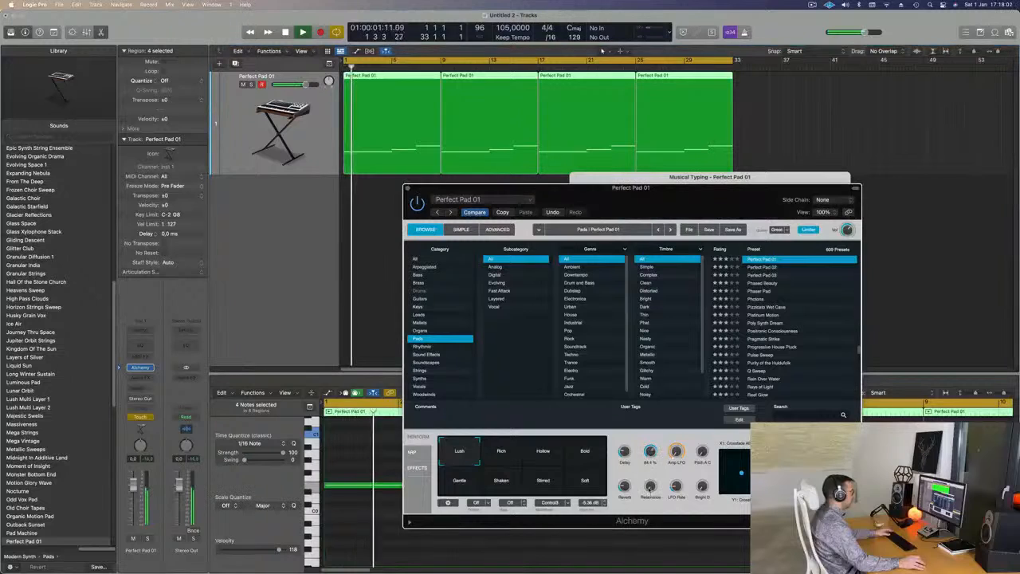
pyautogui.press('Return')
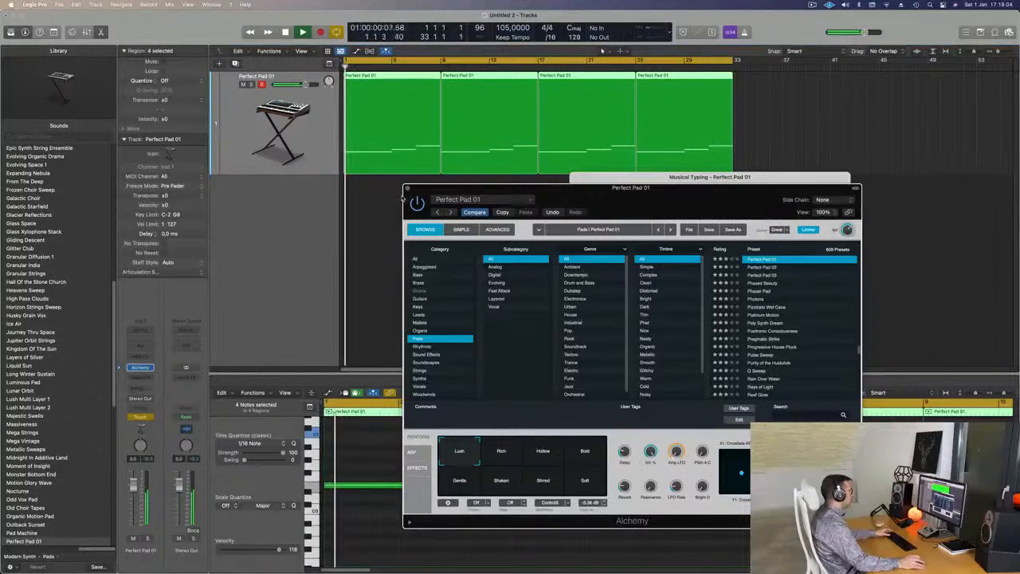
# Close the Alchemy and Musical Typing windows and show automation in the arrangement.
pyautogui.click(407, 189)
pyautogui.press('a')
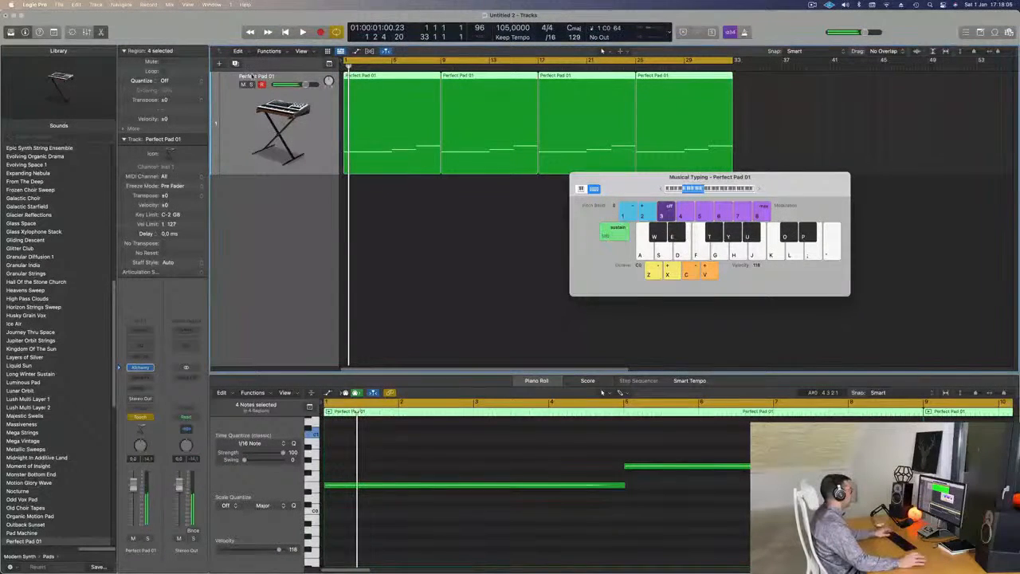
pyautogui.press('super+k')
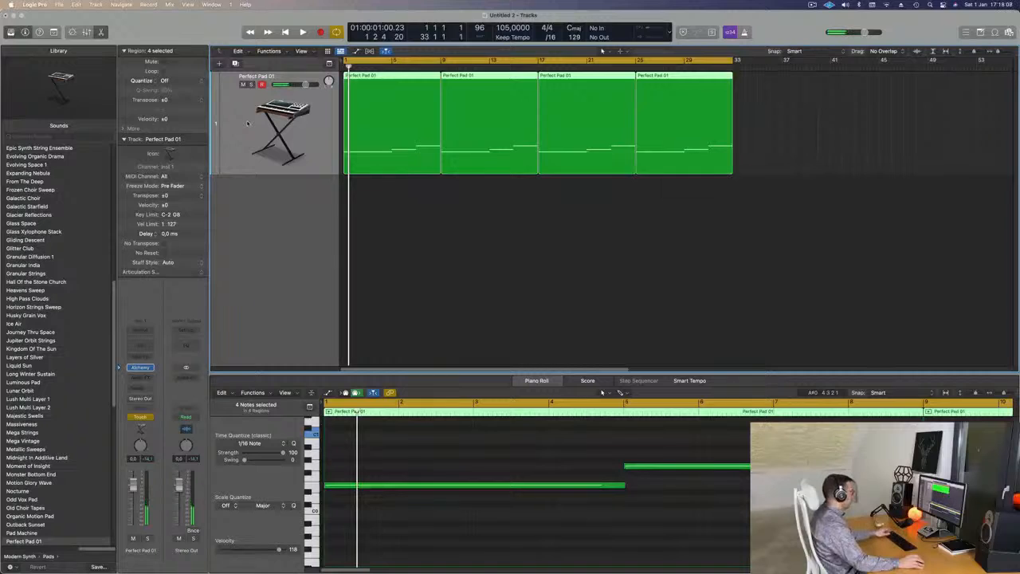
pyautogui.press('a')
# Set the pad track's automation mode to Read and display its Alchemy Cutoff curve.
pyautogui.click(255, 97)
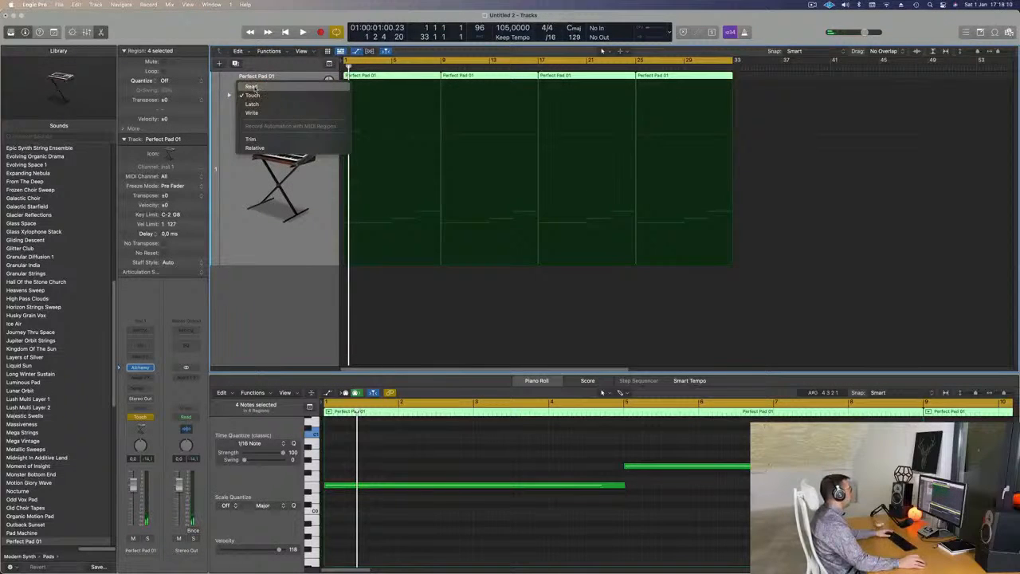
pyautogui.click(332, 125)
pyautogui.click(287, 95)
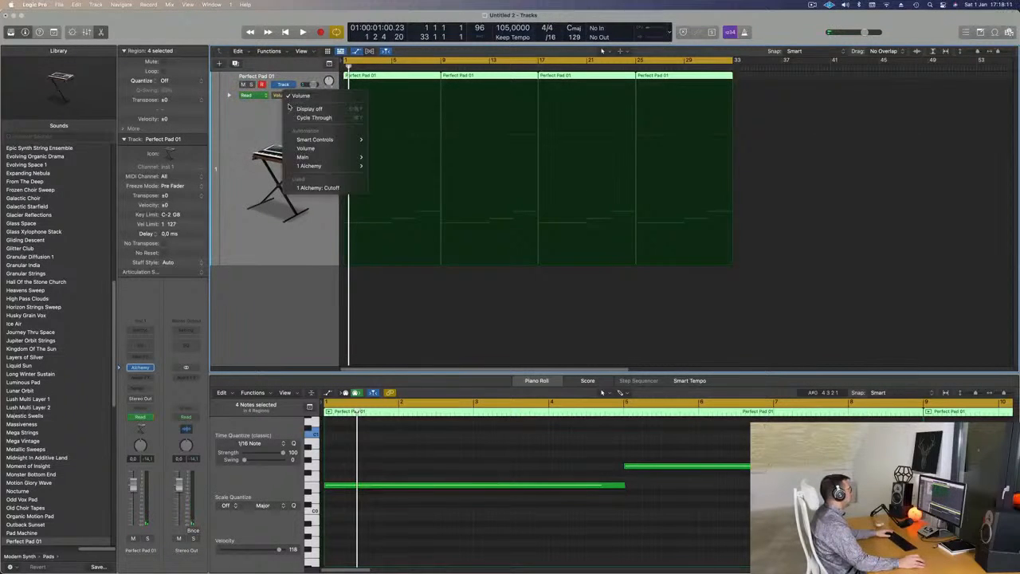
pyautogui.click(310, 188)
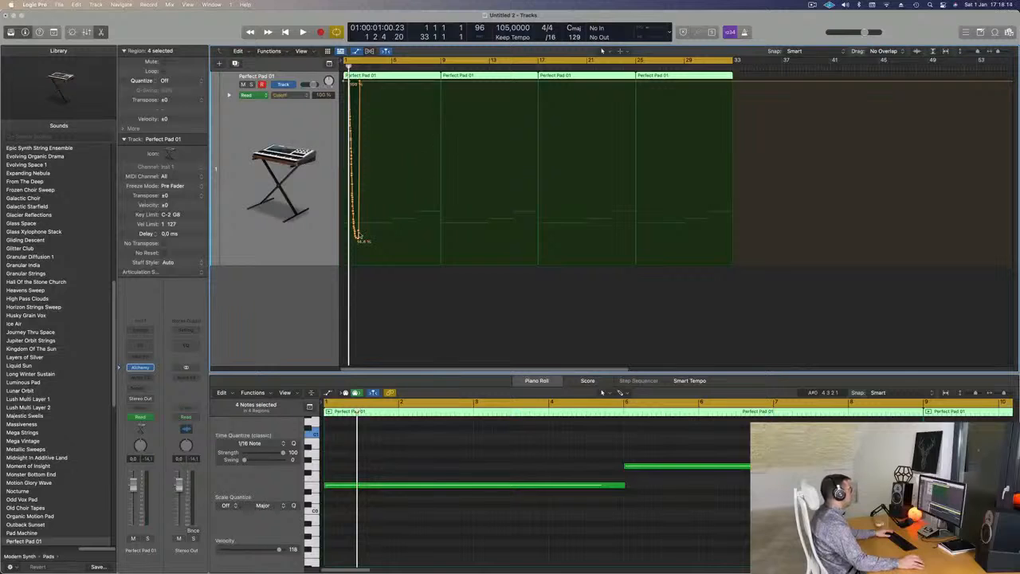
# Reshape the cutoff automation into a ramp from about 34% at bar 1 to 100% at bar 9, and play it.
pyautogui.moveTo(360, 81); pyautogui.dragTo(343, 205)
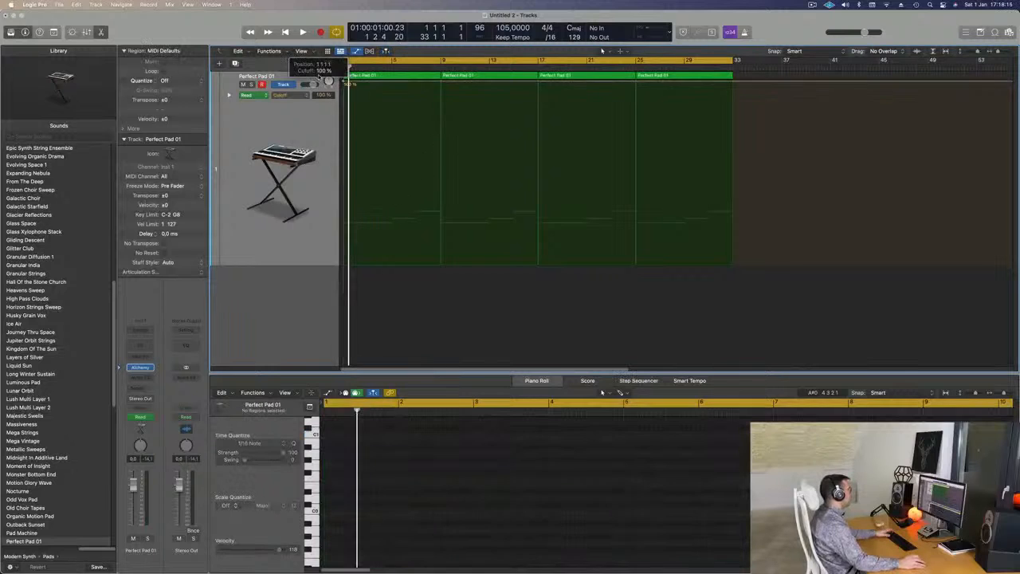
pyautogui.press('space')
pyautogui.press('space')
pyautogui.press('space')
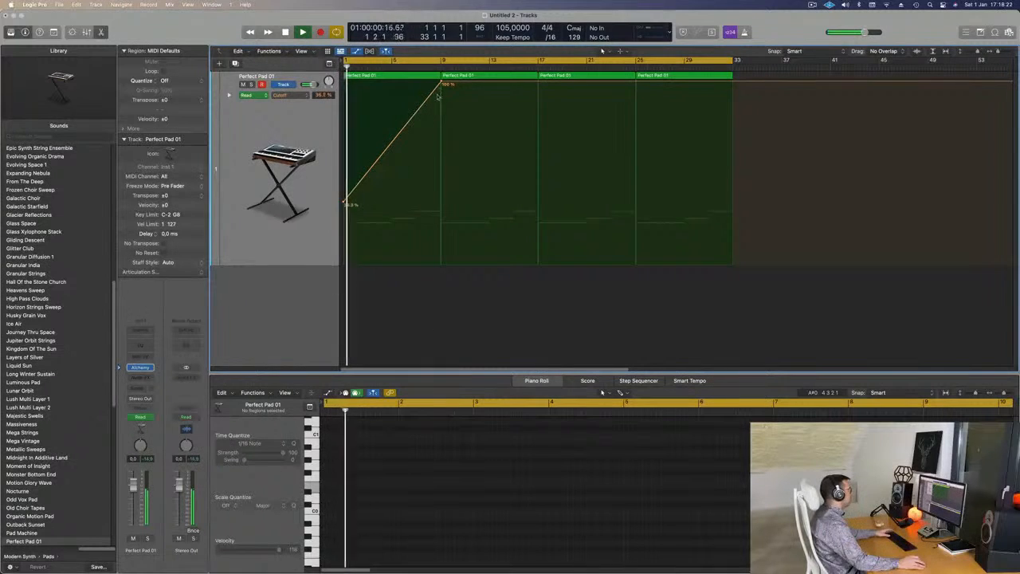
# Lower the cutoff point at bar 9 to about 14%, set bar 17 to about 34.5%, and stop playback.
pyautogui.moveTo(441, 83); pyautogui.dragTo(442, 239)
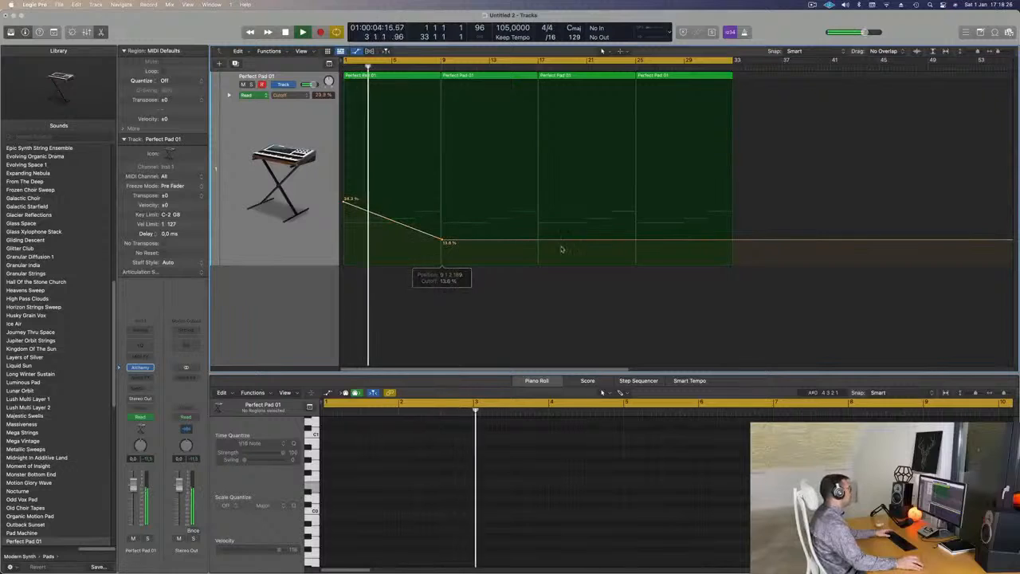
pyautogui.moveTo(539, 239); pyautogui.dragTo(539, 200)
pyautogui.click(250, 74)
pyautogui.press('space')
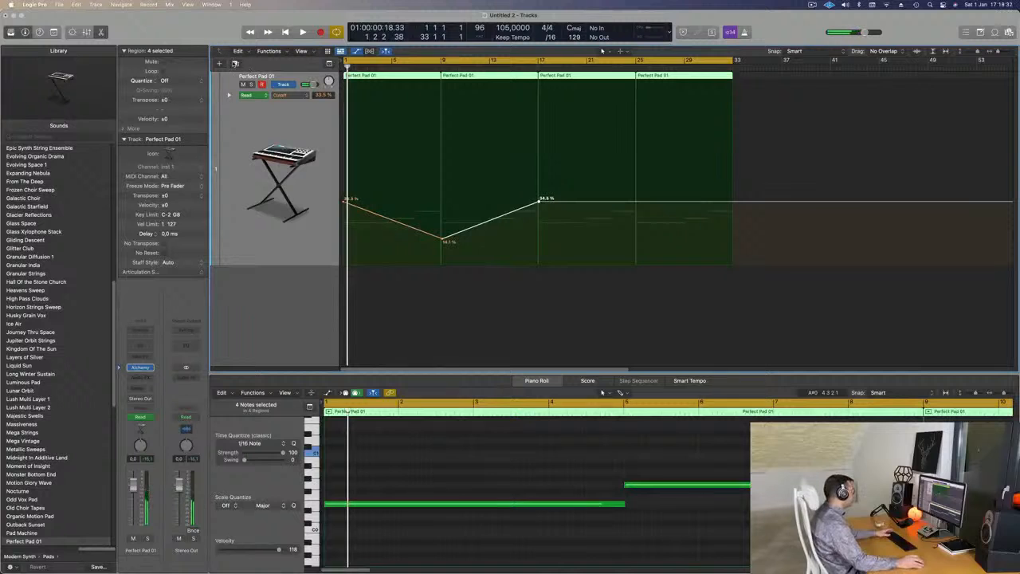
# Add a second instrument track with the same Alchemy setup and open its Alchemy window below the pad regions.
pyautogui.press('alt+super+s')
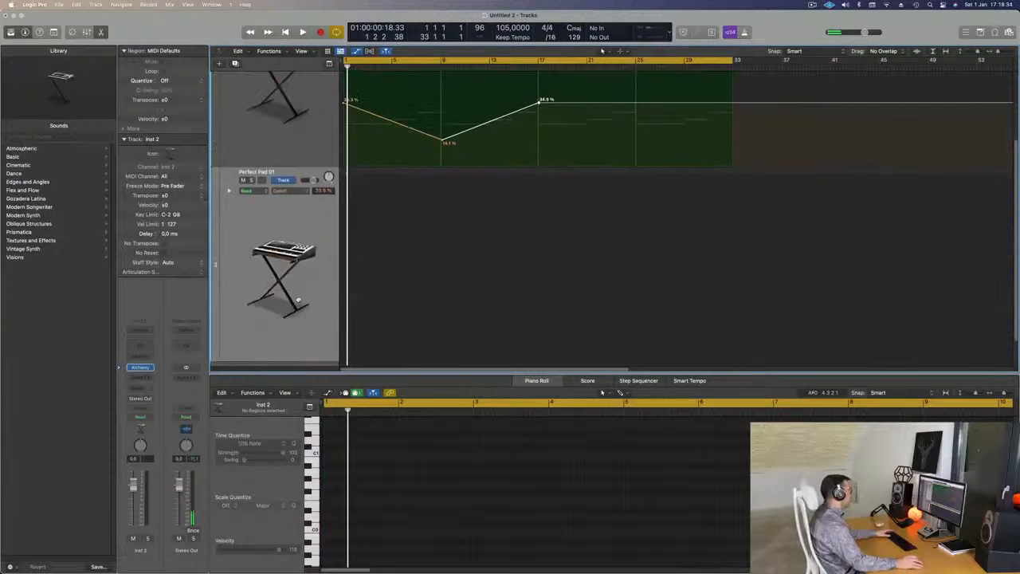
pyautogui.click(140, 368)
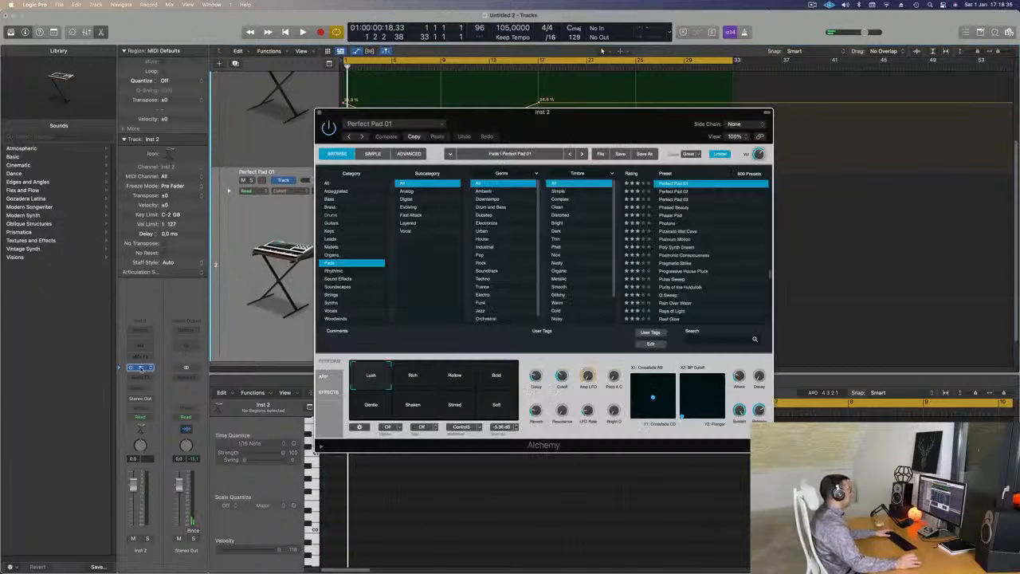
pyautogui.moveTo(671, 124); pyautogui.dragTo(630, 266)
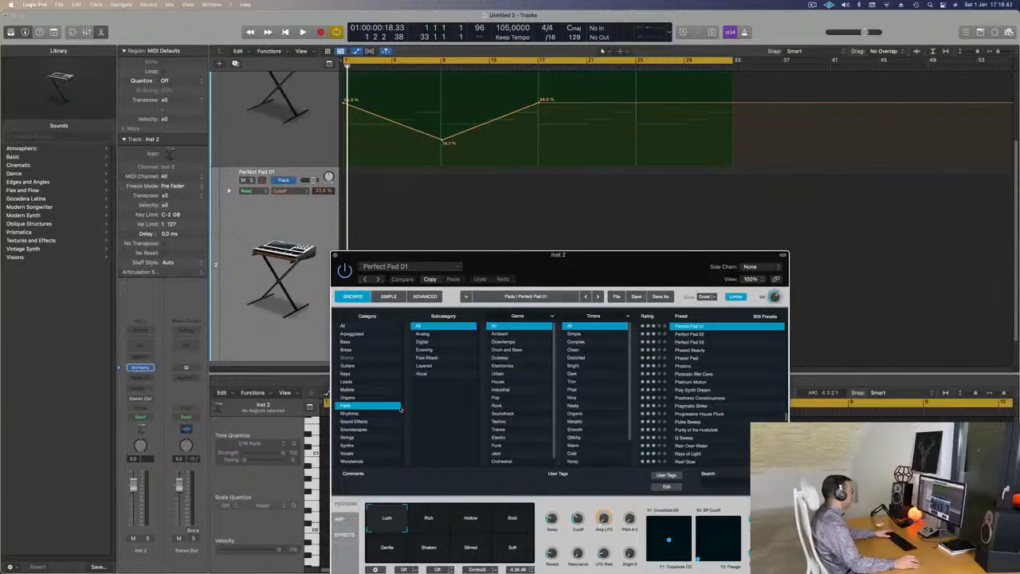
# Load the Soundscapes preset Ancient Alien Pilot in the new track's Alchemy.
pyautogui.click(359, 429)
pyautogui.moveTo(573, 269); pyautogui.dragTo(545, 214)
pyautogui.scroll(-10, 718, 313)
pyautogui.scroll(20, 717, 313)
pyautogui.scroll(-3, 725, 316)
pyautogui.click(661, 333)
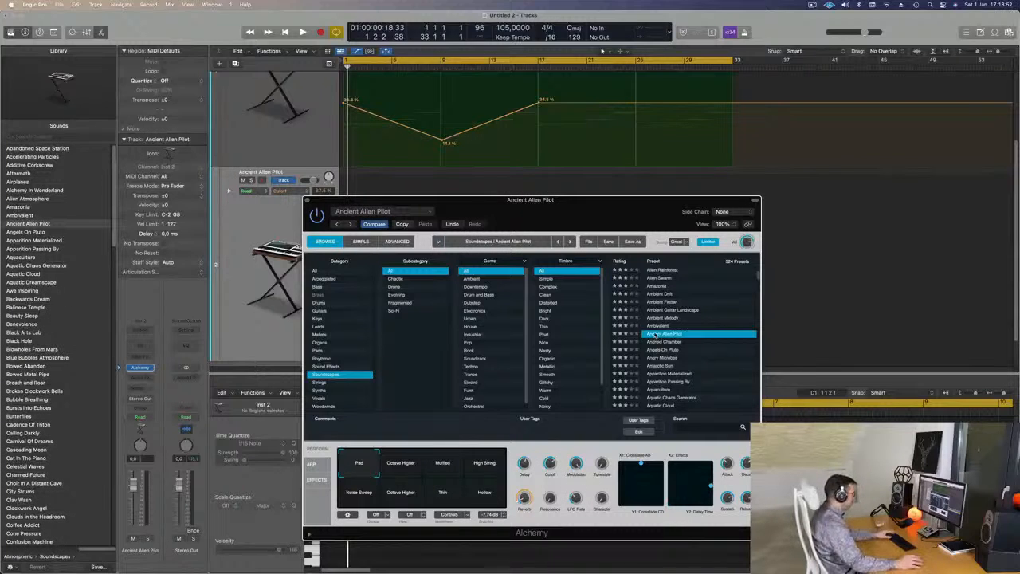
pyautogui.moveTo(582, 208); pyautogui.dragTo(621, 205)
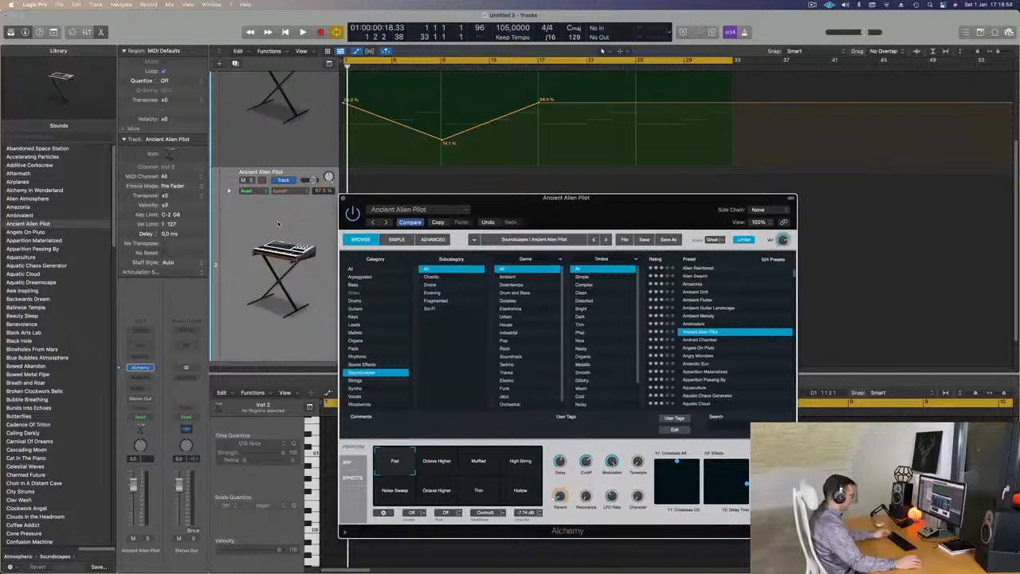
# Open Musical Typing, place it beside the Alchemy window, and play a test note over the pad playback.
pyautogui.press('super+k')
pyautogui.moveTo(808, 194); pyautogui.dragTo(830, 129)
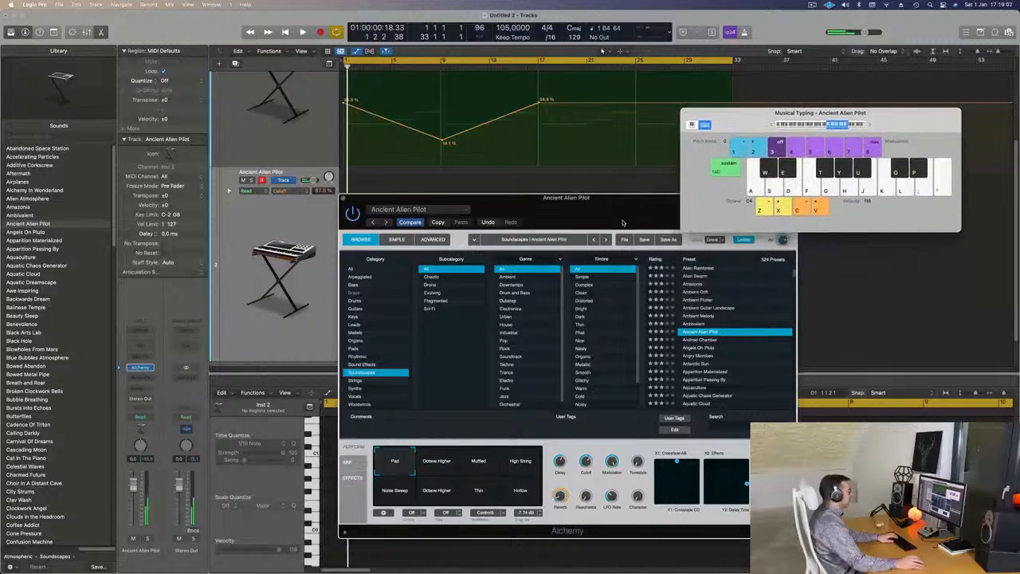
pyautogui.moveTo(618, 221); pyautogui.dragTo(591, 187)
pyautogui.press('space')
pyautogui.press('j')
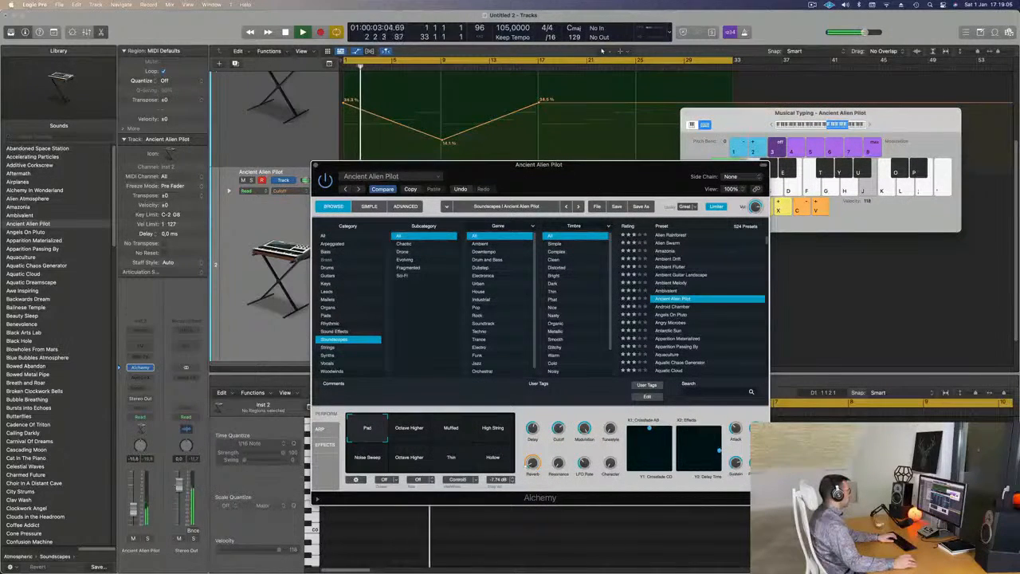
# Audition the Octave Higher snapshot, switch to Muffled, and set the new track's volume to about -10.6 dB.
pyautogui.click(409, 431)
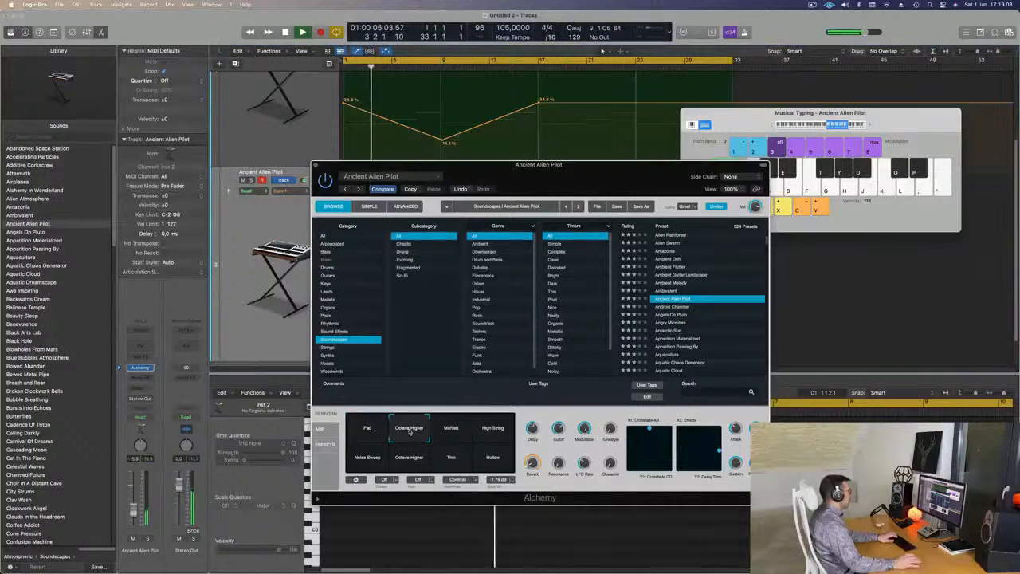
pyautogui.click(458, 431)
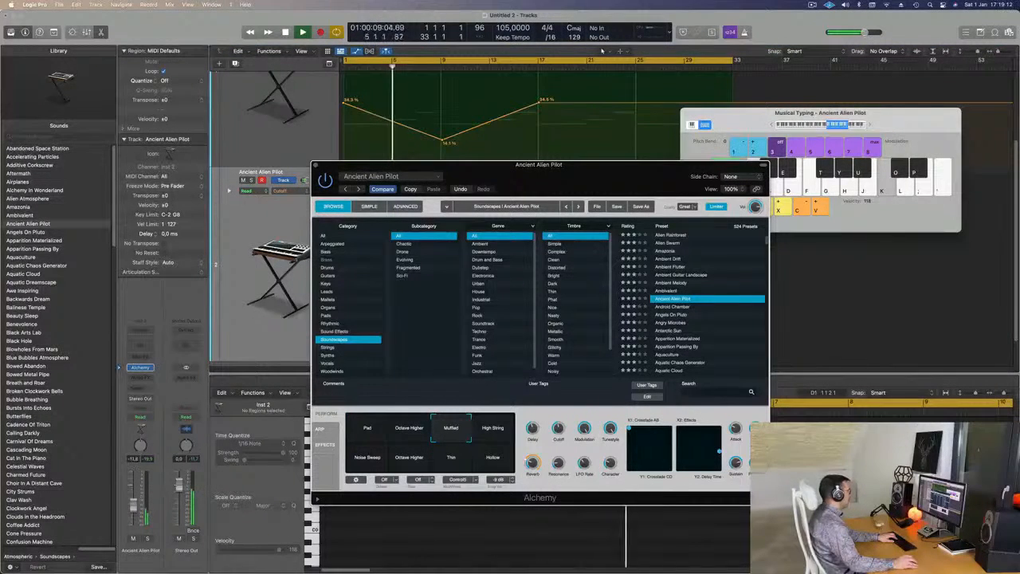
pyautogui.moveTo(135, 504); pyautogui.dragTo(136, 501)
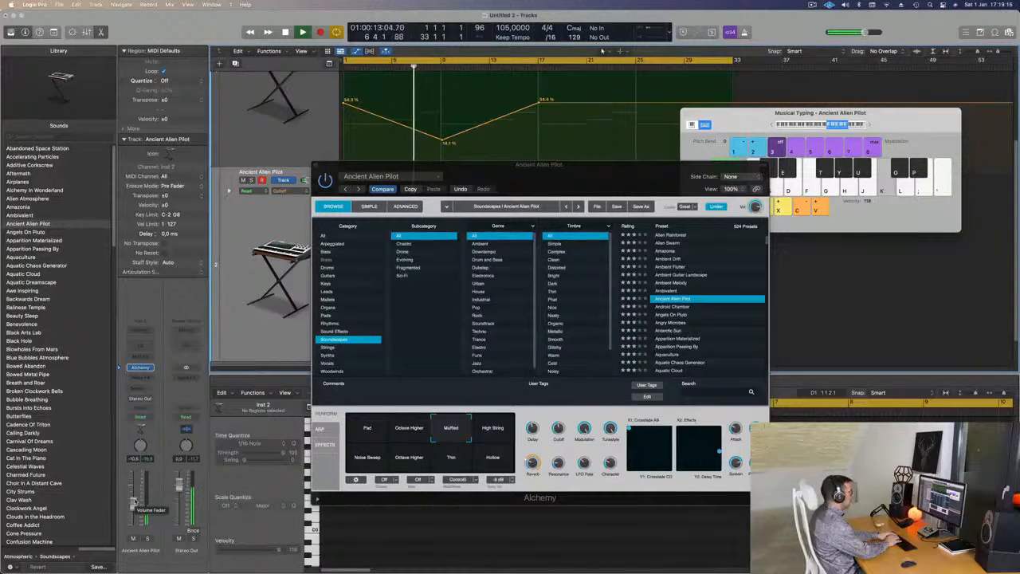
# Rehearse single high notes with Musical Typing over the pad playback, stop playback, and keep testing the chosen note.
pyautogui.press('l')
pyautogui.press(';')
pyautogui.press('j')
pyautogui.press('k')
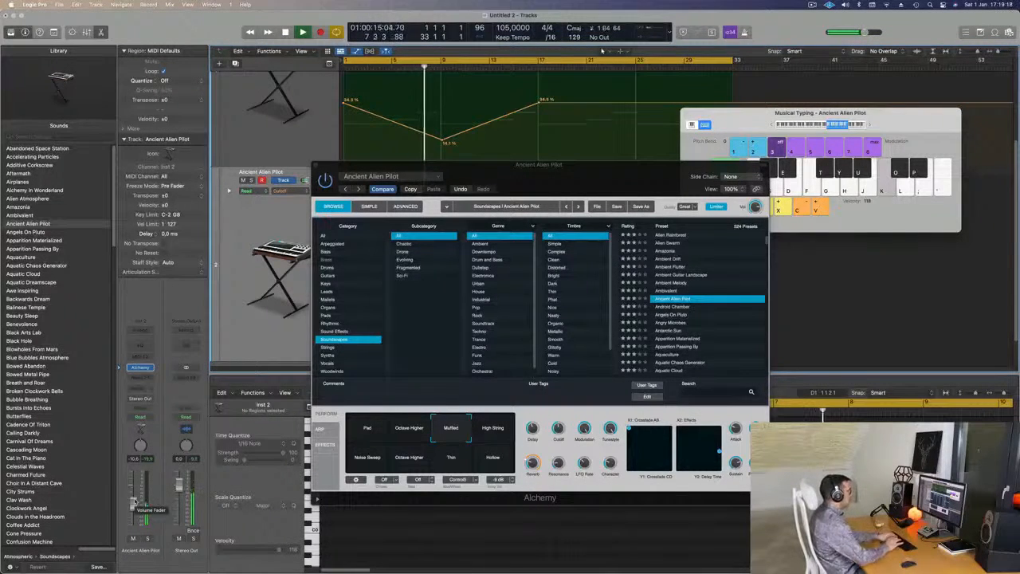
pyautogui.press('k')
pyautogui.press('space')
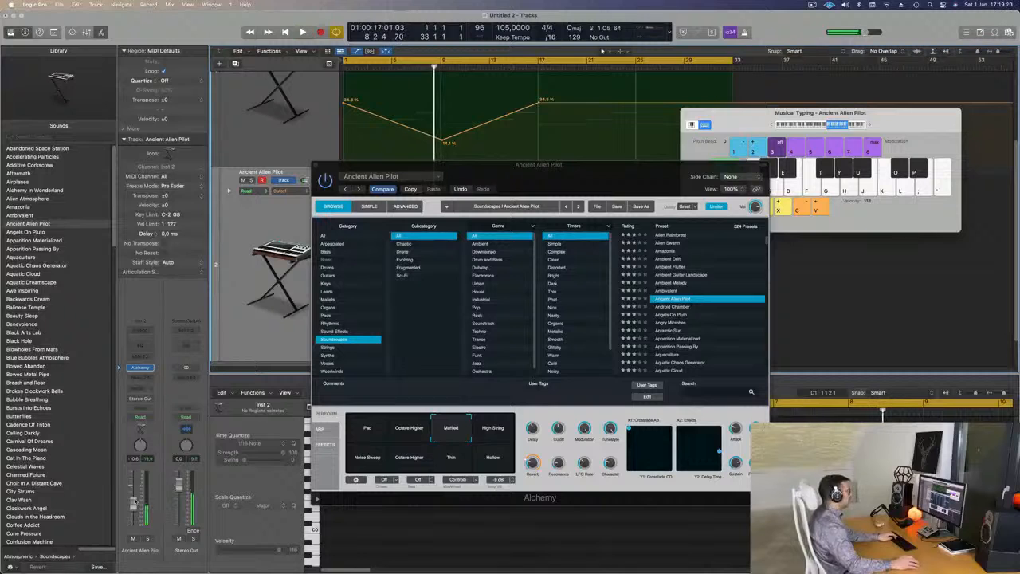
pyautogui.press('k')
pyautogui.press('k')
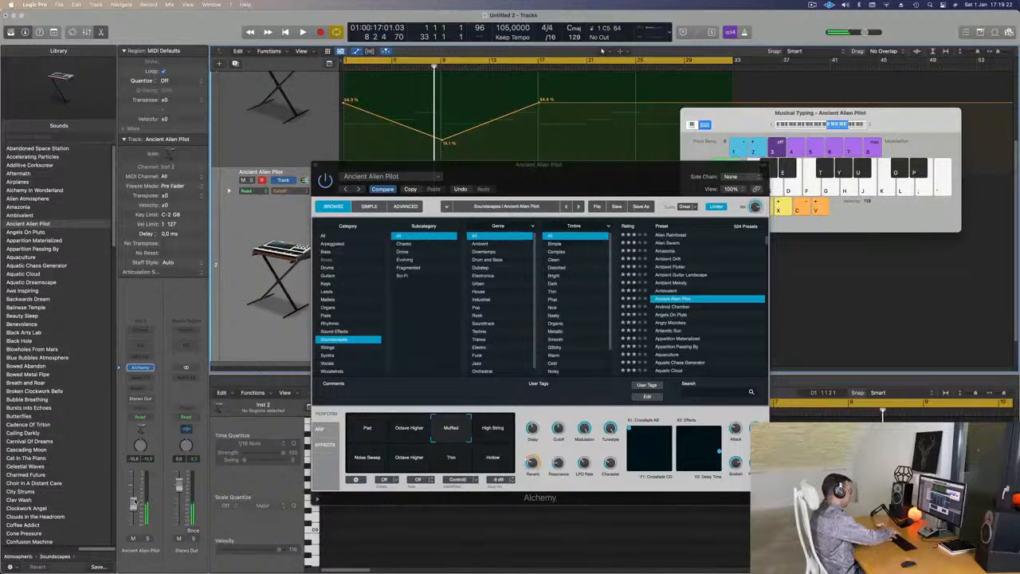
# Record one sustained high note on the Ancient Alien Pilot track from bar 1 to just past bar 9, moving Alchemy clear of the arrangement.
pyautogui.press('r')
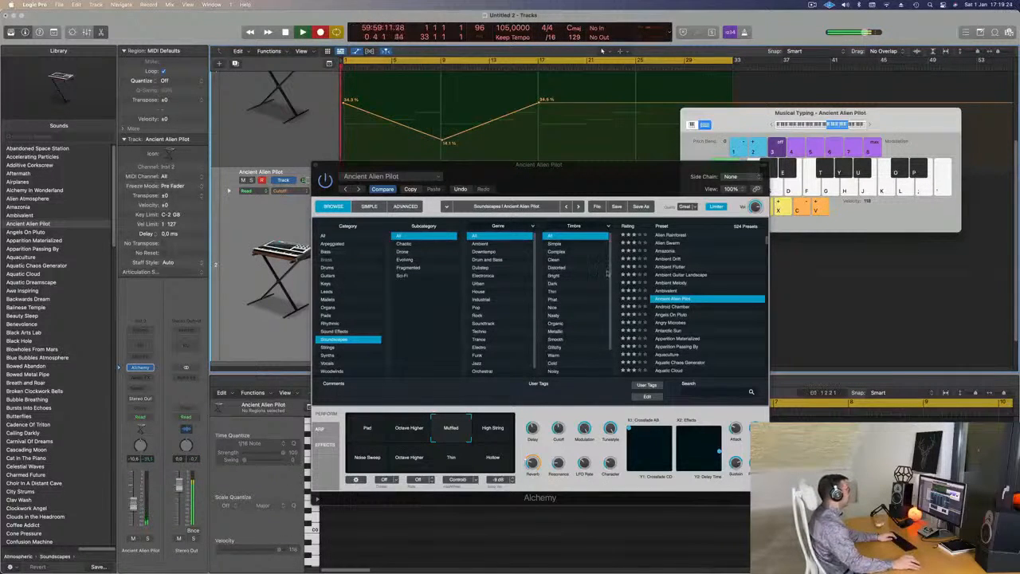
pyautogui.moveTo(554, 174); pyautogui.dragTo(676, 224)
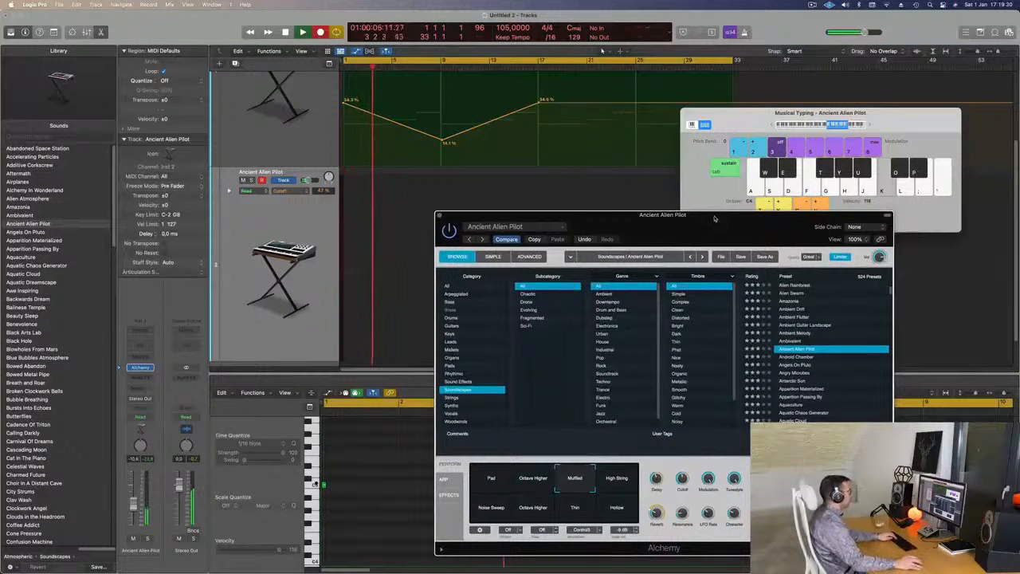
pyautogui.moveTo(636, 231); pyautogui.dragTo(637, 273)
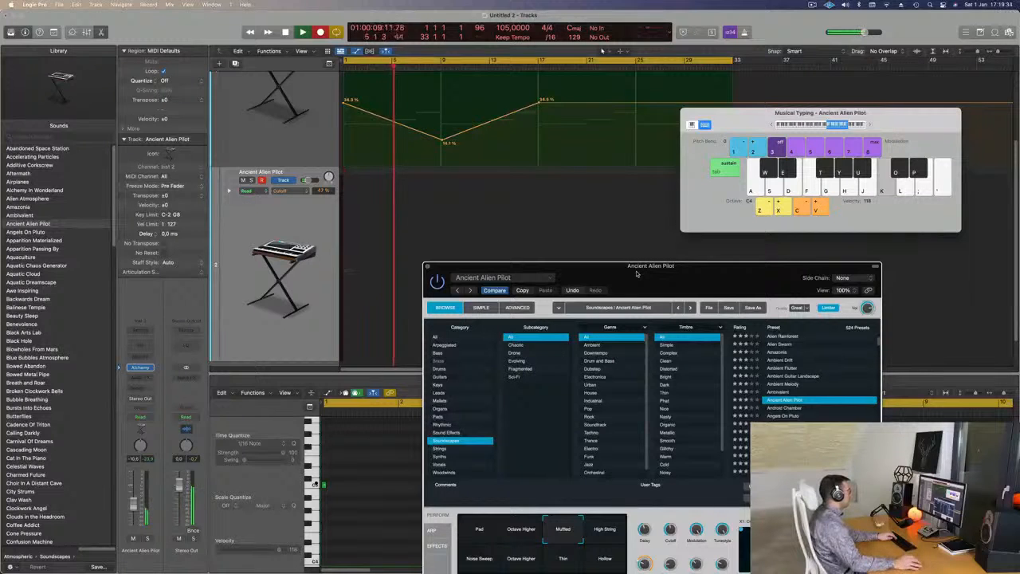
pyautogui.moveTo(637, 274); pyautogui.dragTo(625, 251)
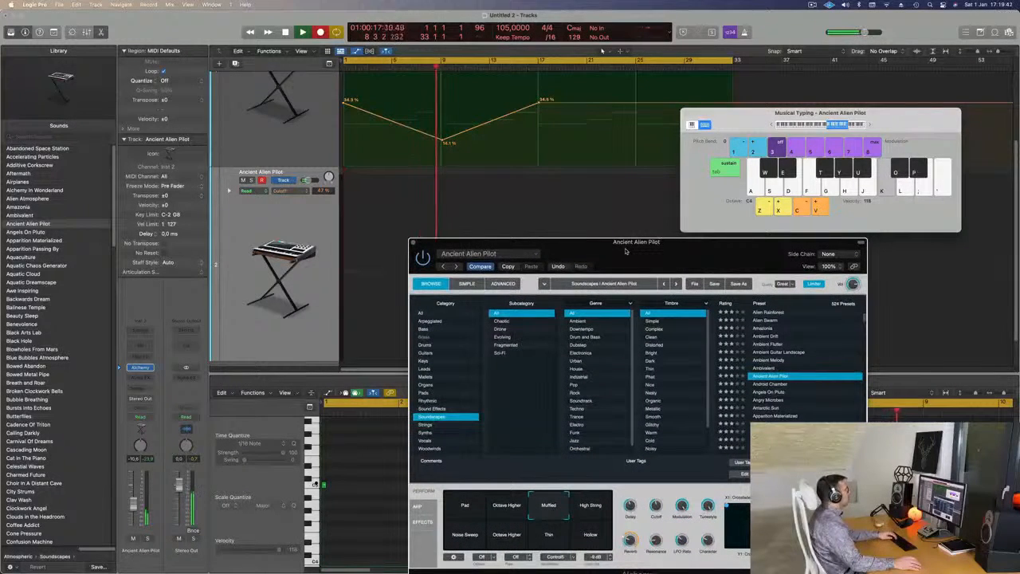
pyautogui.press('space')
# Split the recorded Ancient Alien Pilot region at bar 9 and delete the part after it.
pyautogui.moveTo(754, 117); pyautogui.dragTo(759, 117)
pyautogui.press('super+Left')
pyautogui.press('super+Left')
pyautogui.press('super+Left')
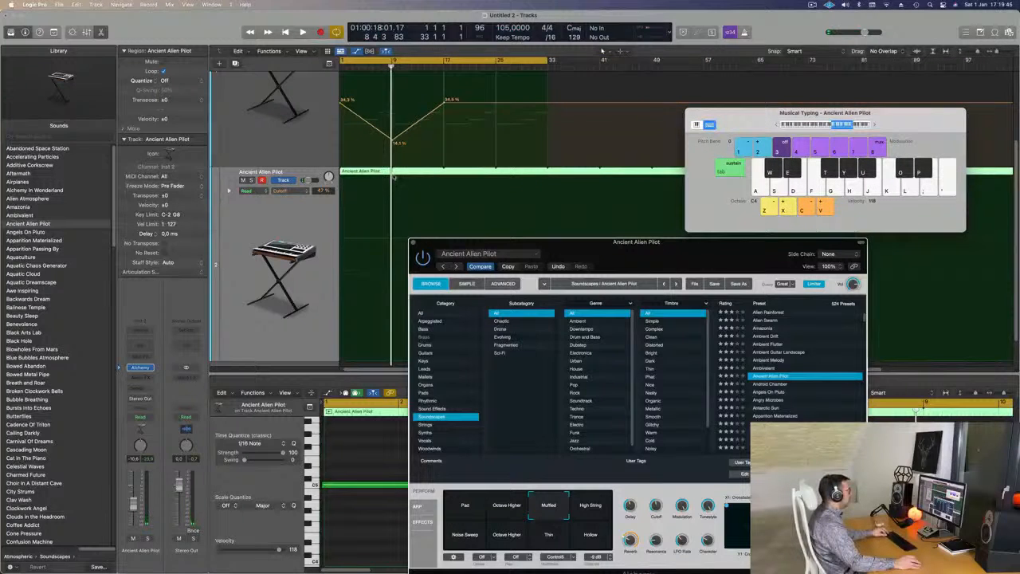
pyautogui.doubleClick(392, 177)
pyautogui.click(410, 172)
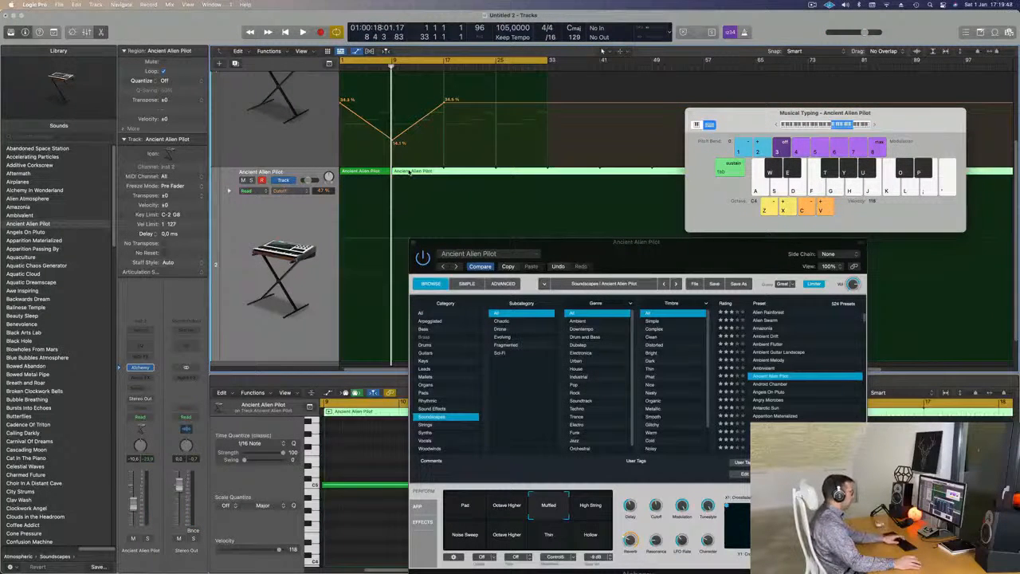
pyautogui.press('Delete')
# Select the eight-bar region's sustained note in the Piano Roll and briefly play it from the start.
pyautogui.click(369, 176)
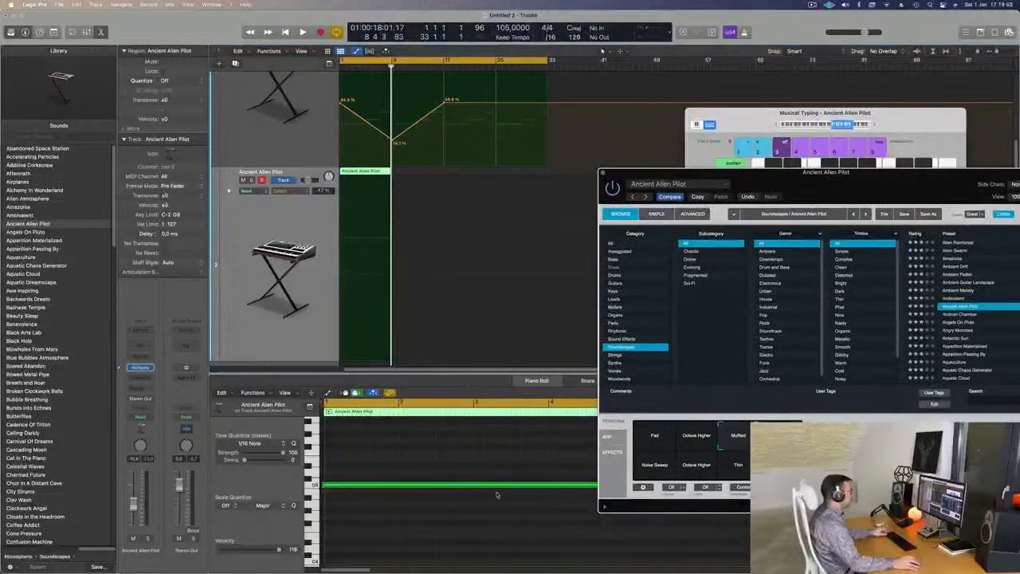
pyautogui.scroll(-5, 434, 463)
pyautogui.moveTo(375, 447); pyautogui.dragTo(408, 546)
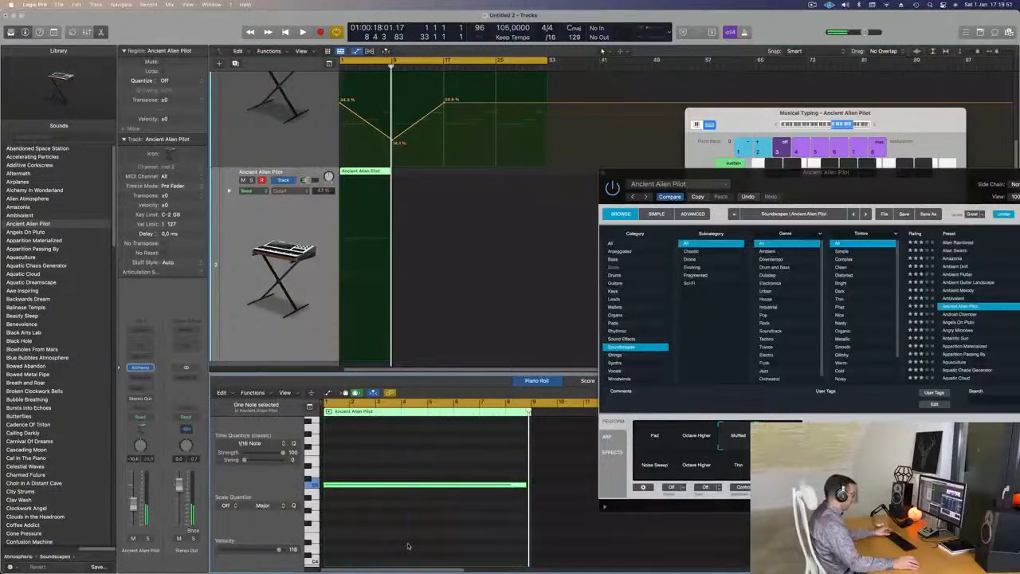
pyautogui.press('space')
pyautogui.press('space')
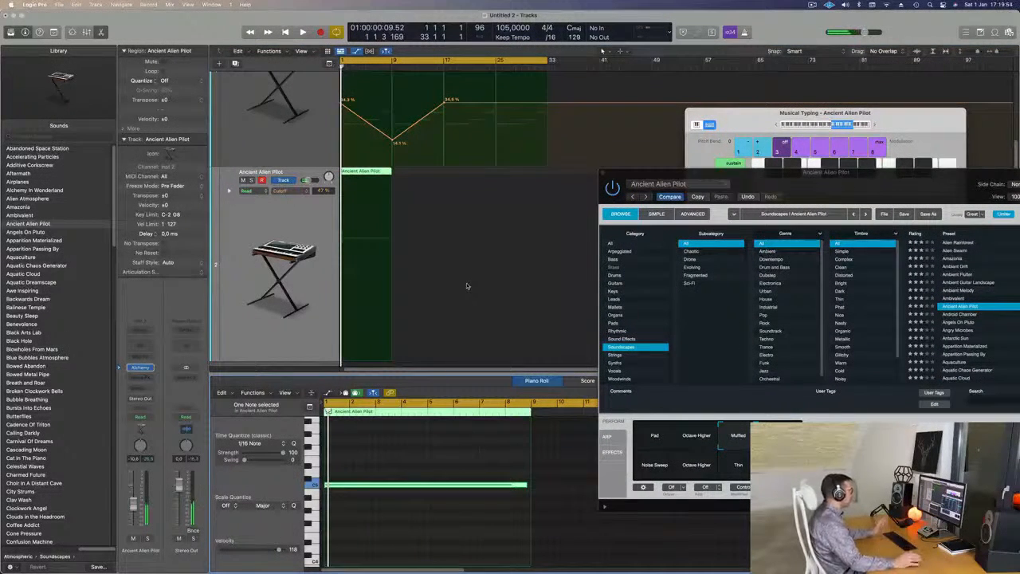
pyautogui.moveTo(526, 484); pyautogui.dragTo(527, 484)
# Rearrange the Musical Typing and Alchemy windows, switch the snapshot from Muffled to High String, and play it from the start.
pyautogui.click(847, 164)
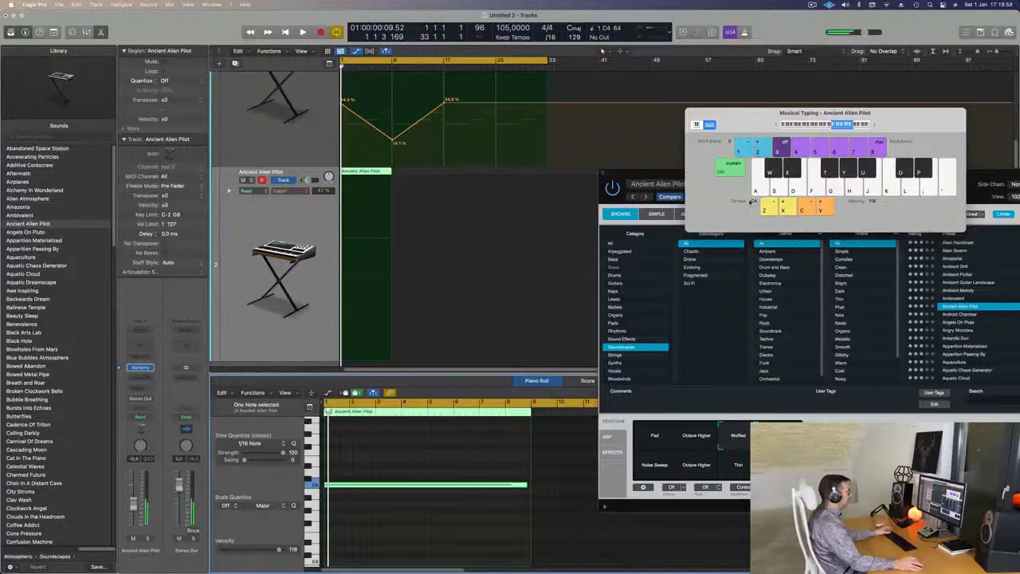
pyautogui.moveTo(874, 116); pyautogui.dragTo(811, 51)
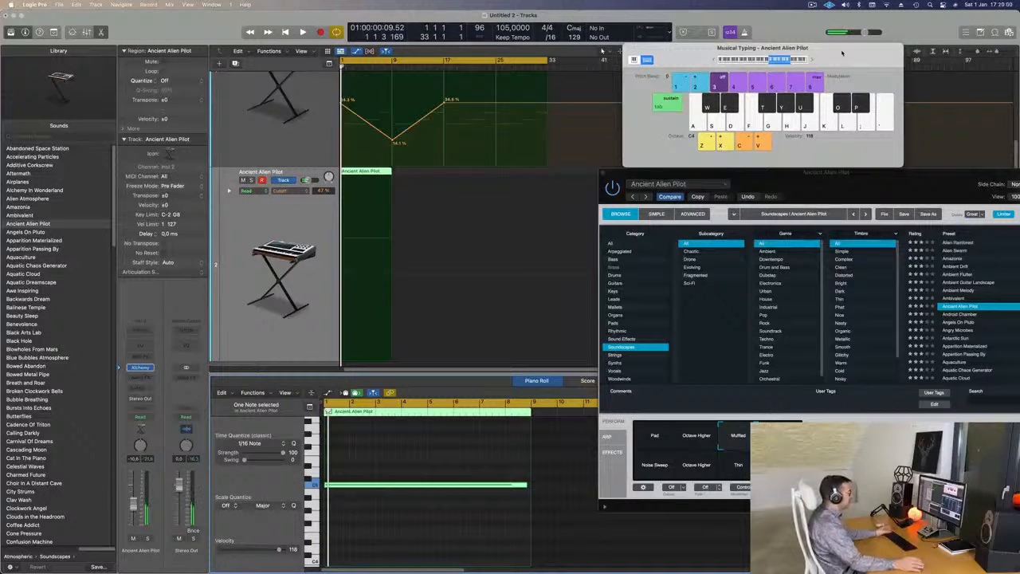
pyautogui.moveTo(829, 173); pyautogui.dragTo(680, 121)
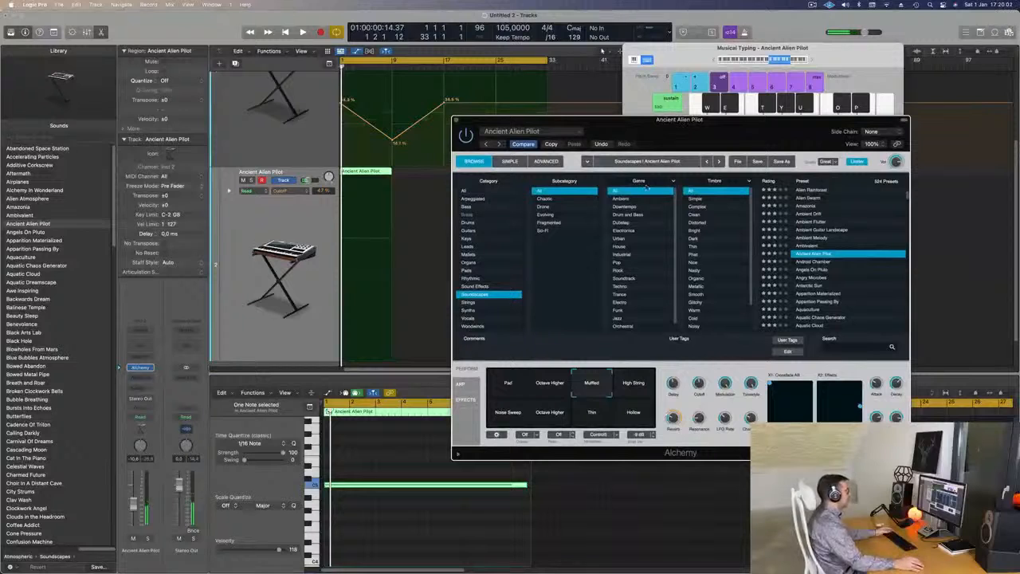
pyautogui.moveTo(551, 384); pyautogui.dragTo(637, 401)
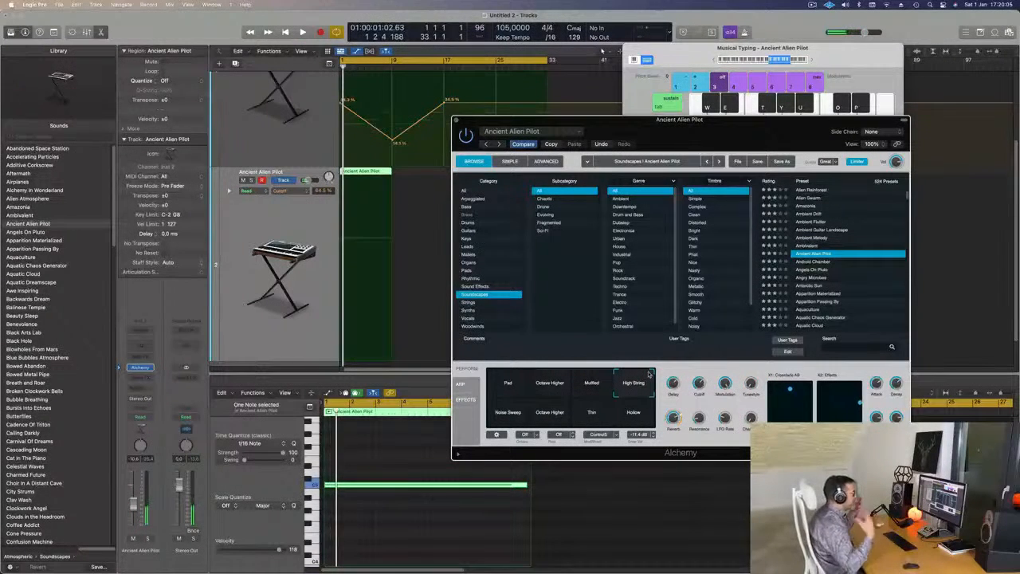
pyautogui.press('space')
# Play the sustained note from the start and change the Ancient Alien Pilot snapshot to Muffled.
pyautogui.press('space')
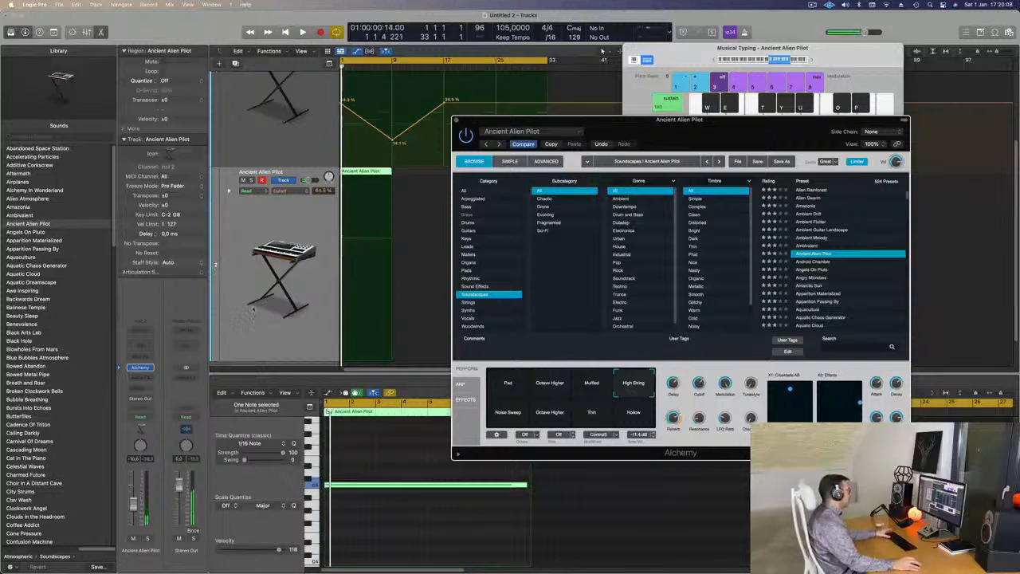
pyautogui.press('space')
pyautogui.click(349, 487)
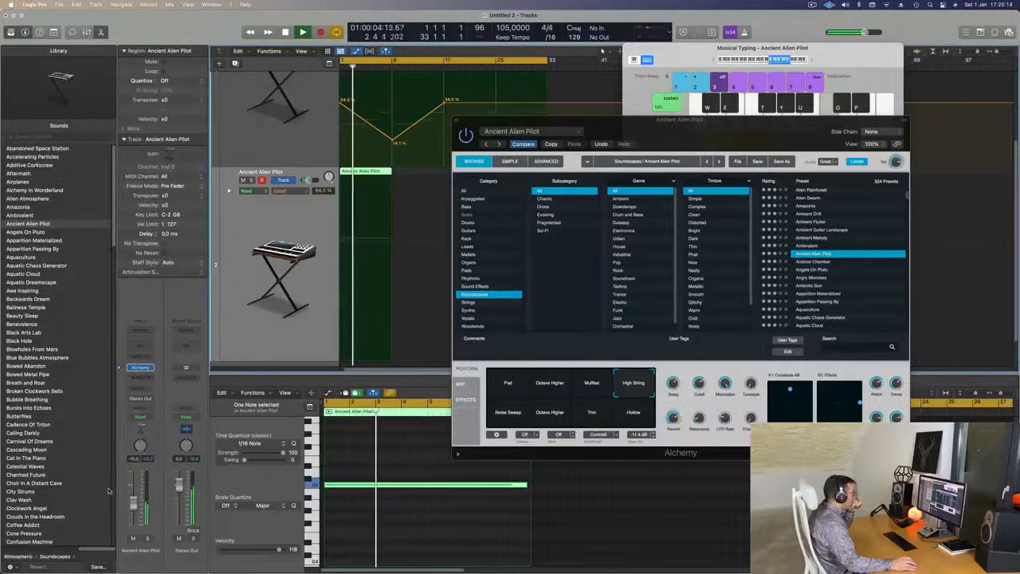
pyautogui.click(589, 381)
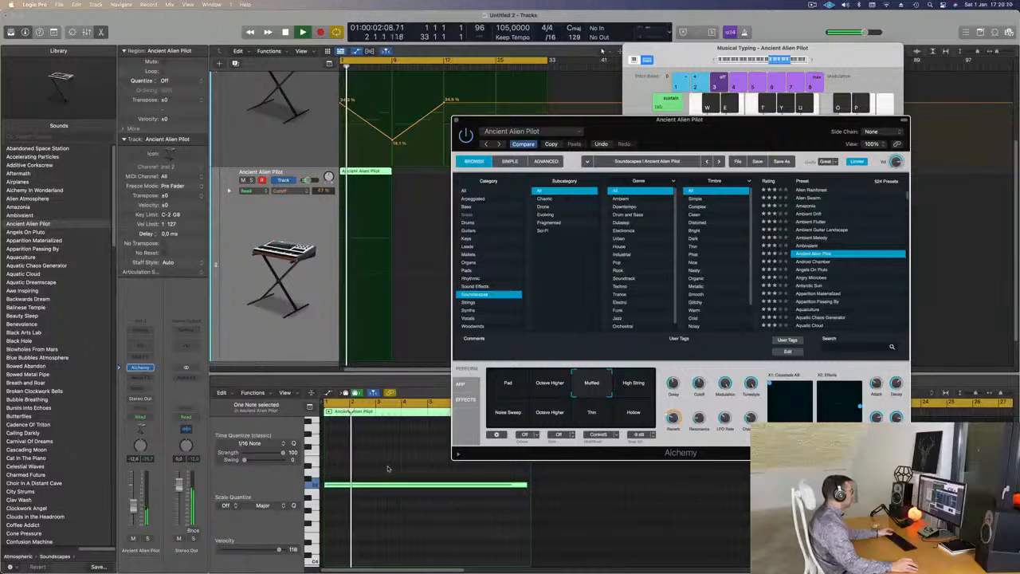
# Try the sustained note an octave lower from the start, move it back up an octave, and reposition the Alchemy window.
pyautogui.click(392, 506)
pyautogui.hotkey('alt', 'shift', 'Down')
pyautogui.press('Return')
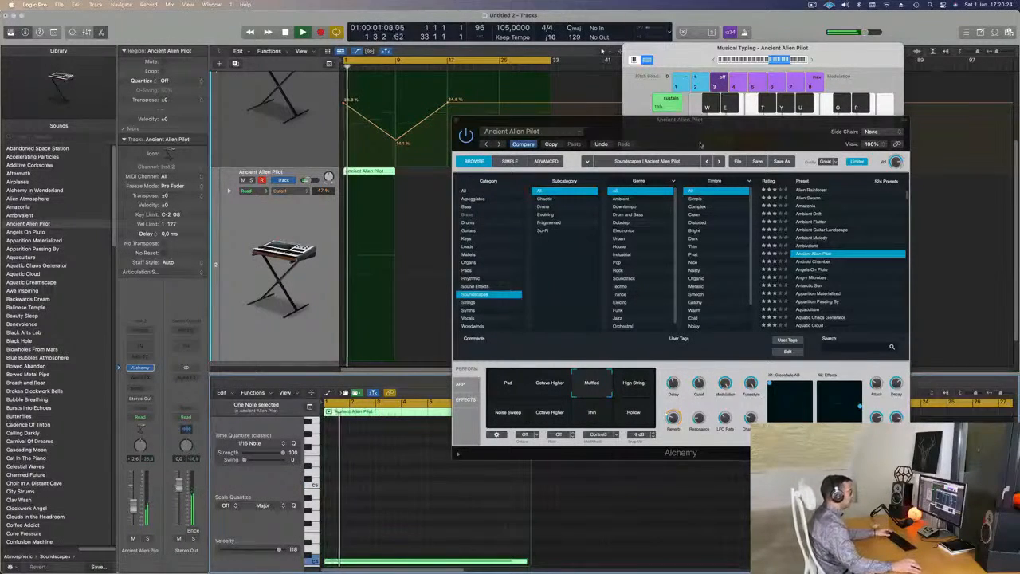
pyautogui.moveTo(761, 131); pyautogui.dragTo(652, 103)
pyautogui.press('Return')
pyautogui.hotkey('alt', 'shift', 'Up')
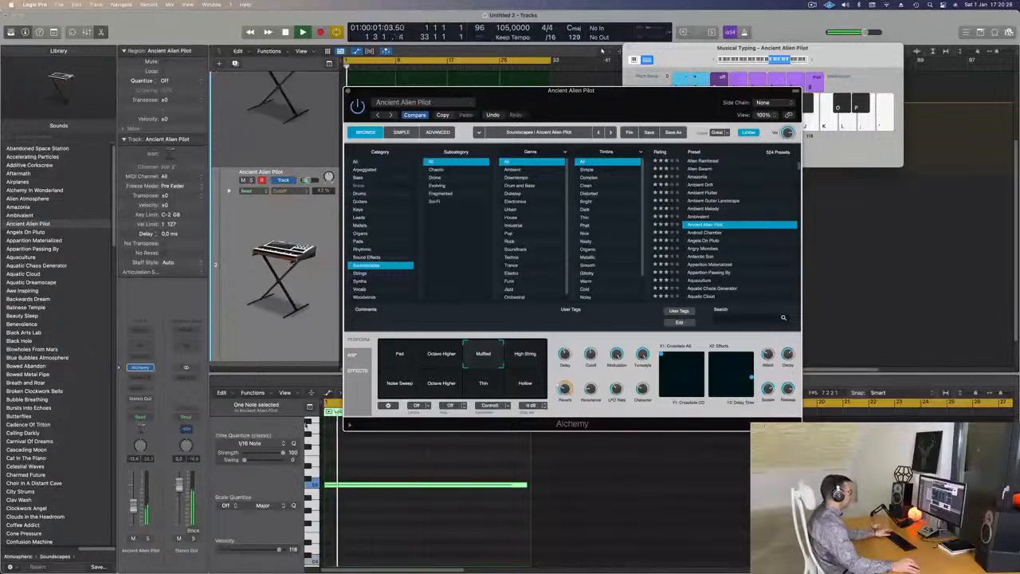
# Audition Ancient Alien Pilot's High String, Noise Sweep, lower Octave Higher, Thin and Hollow snapshots during playback.
pyautogui.click(520, 354)
pyautogui.click(527, 388)
pyautogui.click(412, 387)
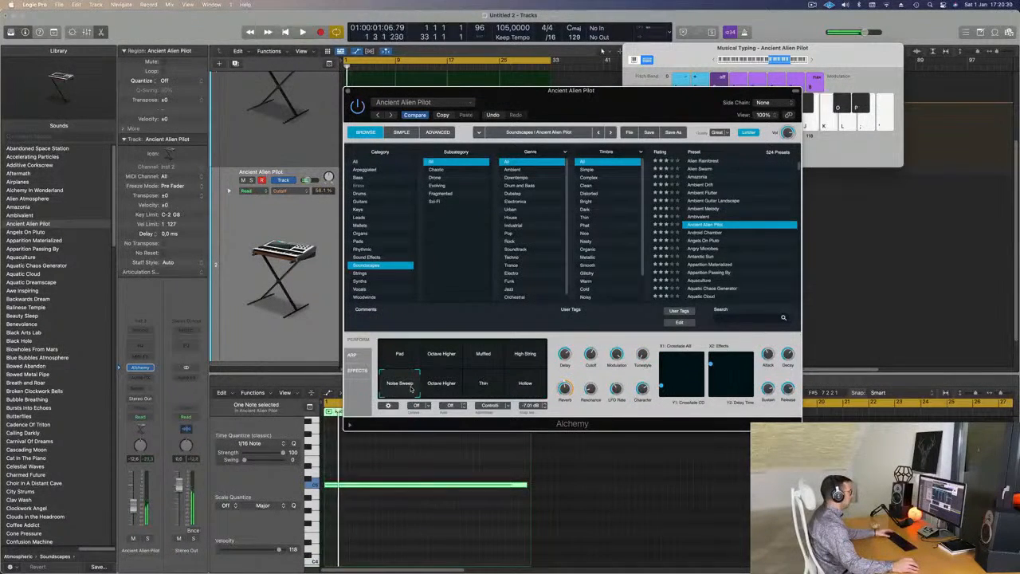
pyautogui.click(443, 386)
pyautogui.click(484, 384)
pyautogui.click(525, 384)
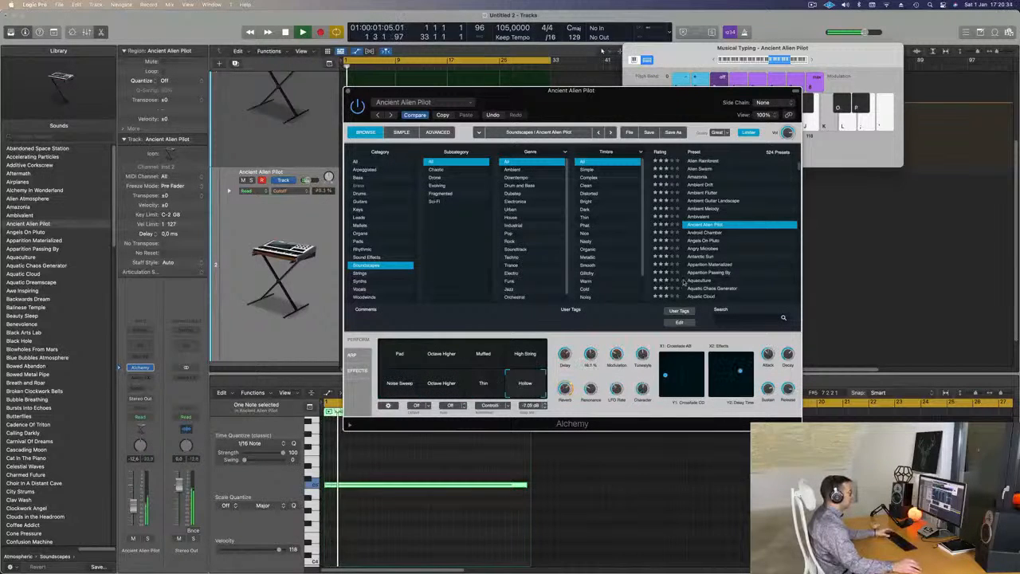
# Load the Android Chamber preset in Alchemy and move its window clear of the regions.
pyautogui.click(705, 232)
pyautogui.moveTo(648, 109); pyautogui.dragTo(793, 138)
# Repeat the eight-bar Ancient Alien Pilot region three times on the second track, filling it up to bar 33.
pyautogui.click(411, 174)
pyautogui.click(366, 171)
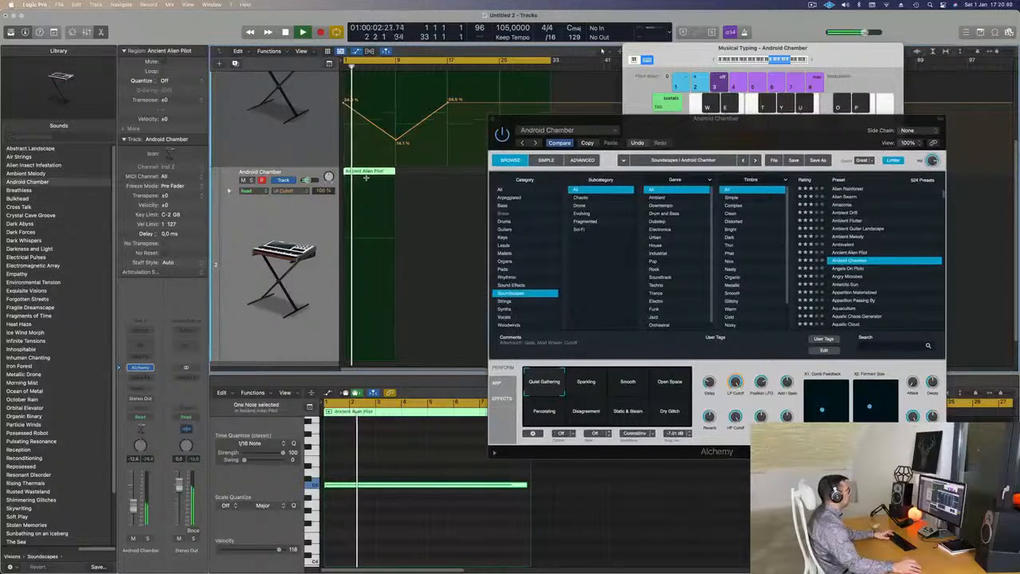
pyautogui.press('super+r')
pyautogui.press('super+r')
pyautogui.press('super+r')
# Audition Android Chamber's Open Space, Percolating and Disagreement snapshots during playback and settle on Static & Steam.
pyautogui.moveTo(674, 133); pyautogui.dragTo(655, 108)
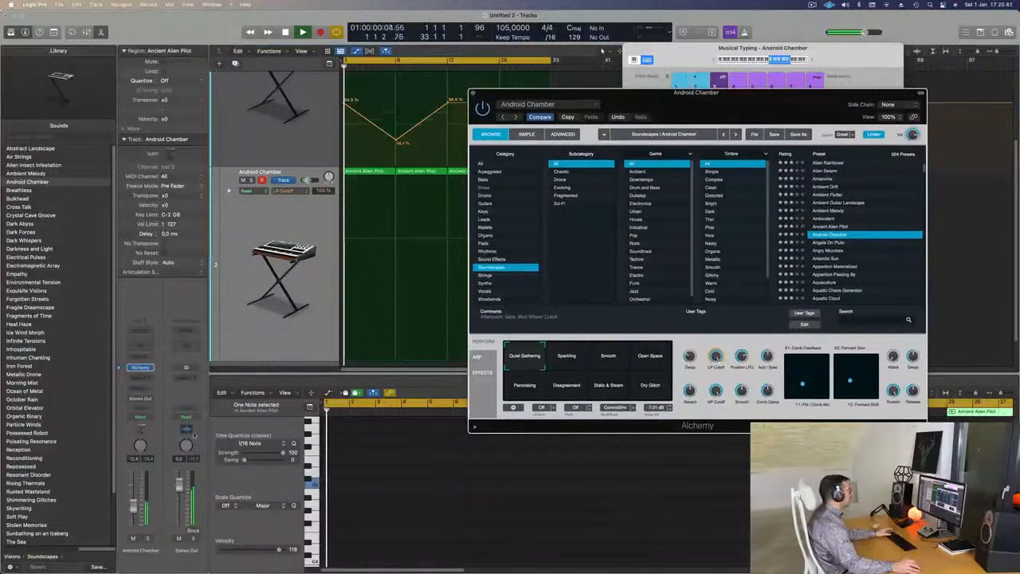
pyautogui.press('space')
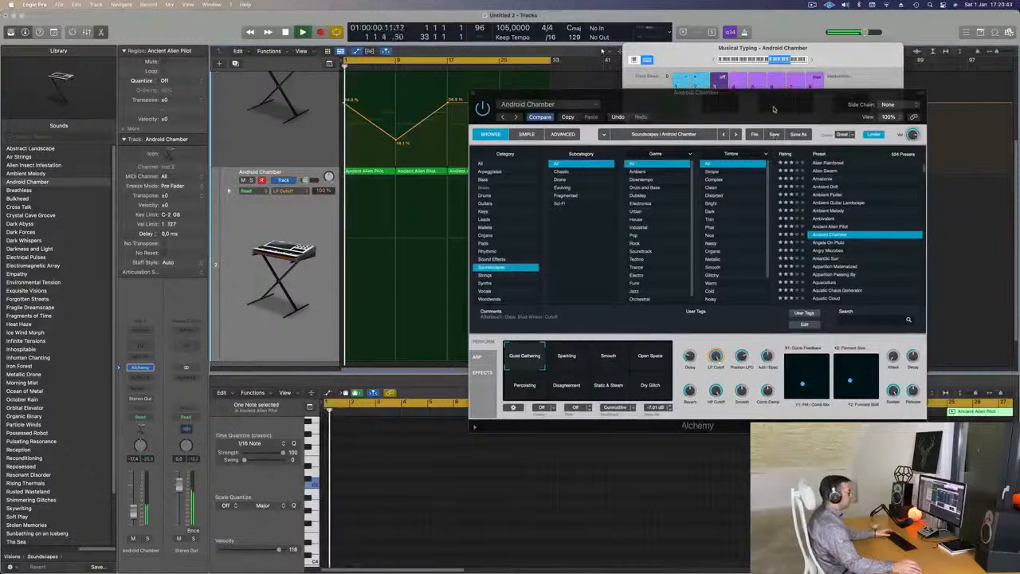
pyautogui.moveTo(774, 109); pyautogui.dragTo(678, 77)
pyautogui.click(557, 326)
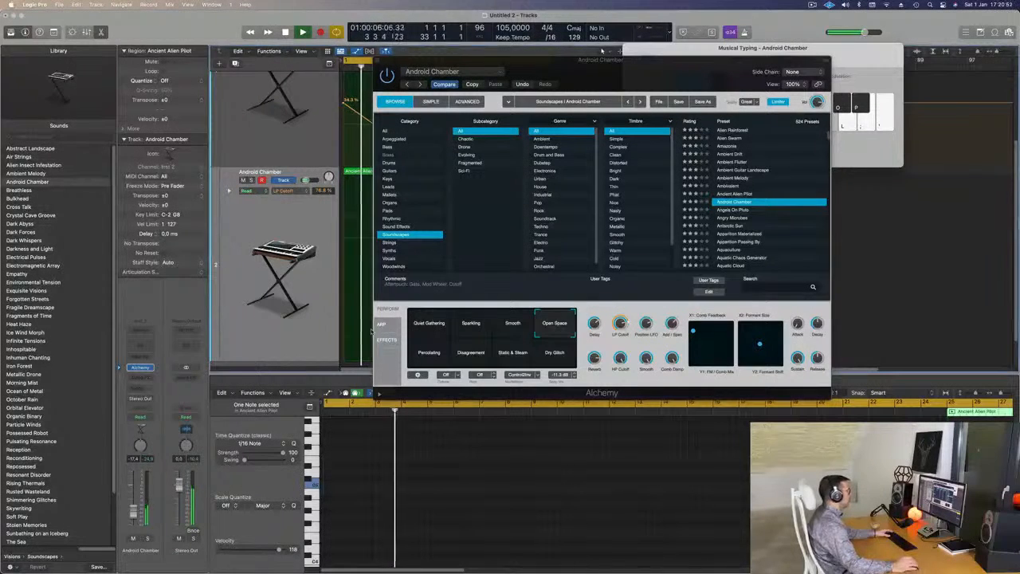
pyautogui.click(435, 358)
pyautogui.click(471, 360)
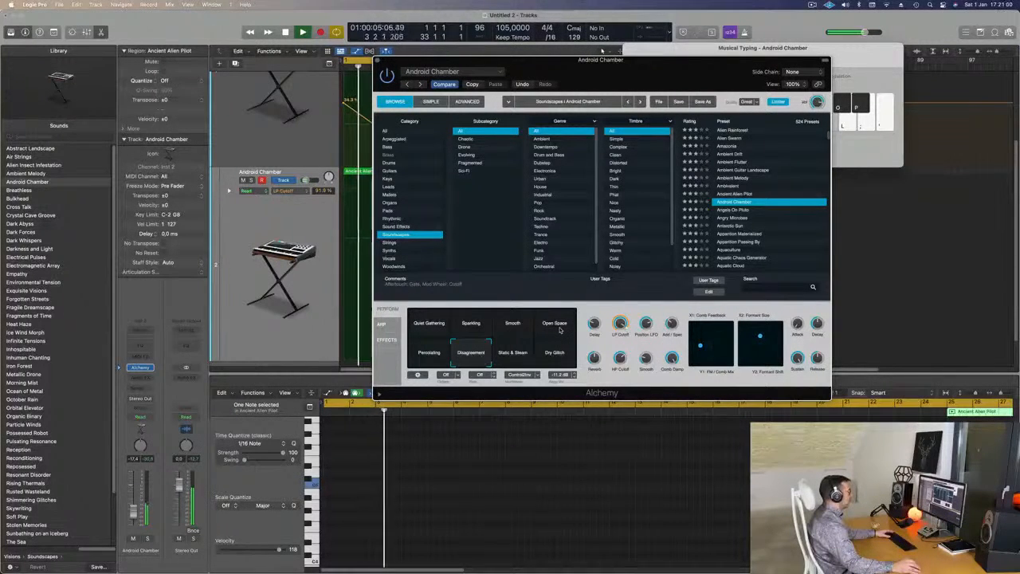
pyautogui.click(504, 358)
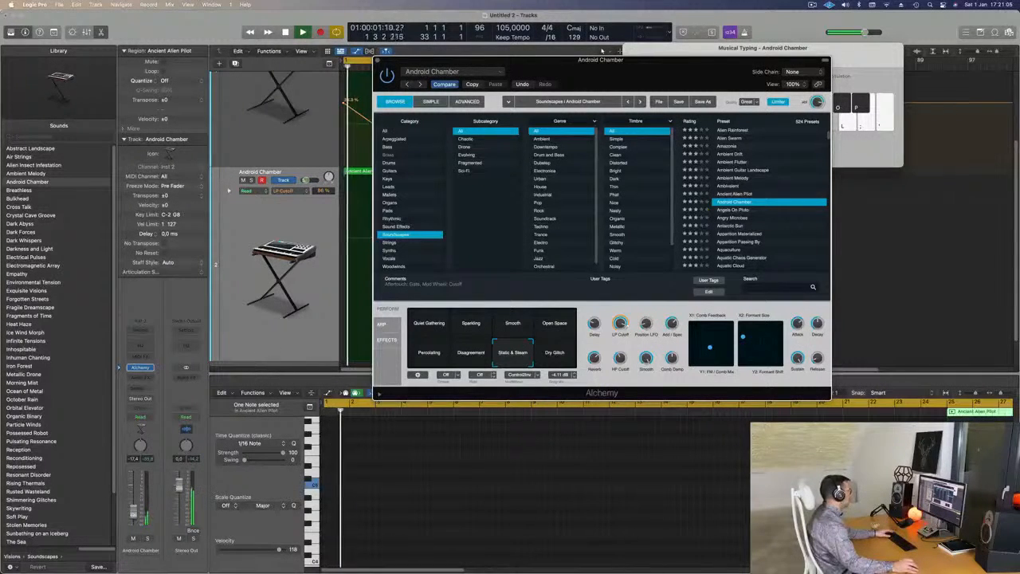
# Lower the Android Chamber track's volume to -20.0 dB, close Alchemy, and replay the mix from the start.
pyautogui.click(134, 514)
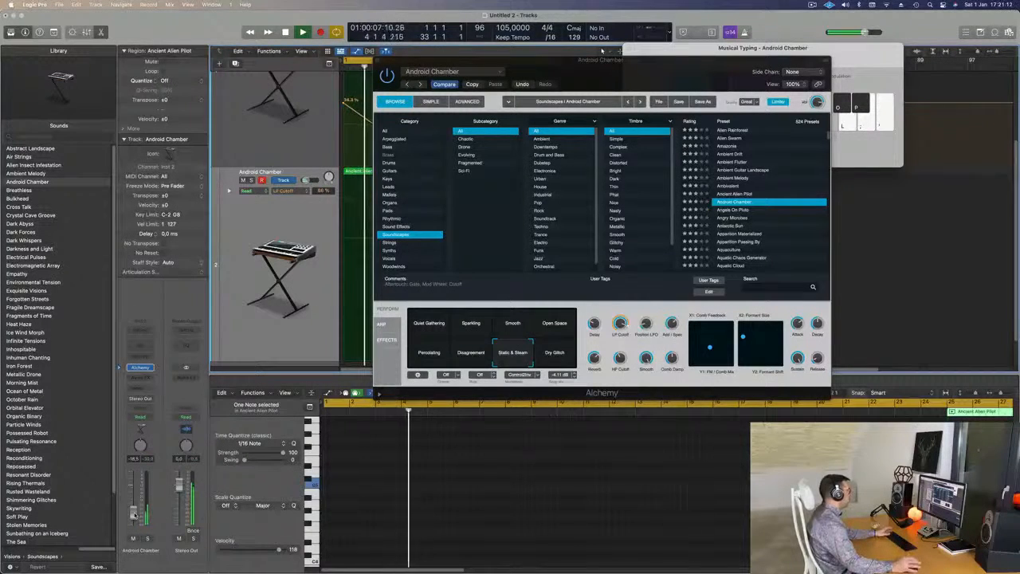
pyautogui.moveTo(530, 62); pyautogui.dragTo(614, 148)
pyautogui.click(461, 145)
pyautogui.press('space')
pyautogui.press('space')
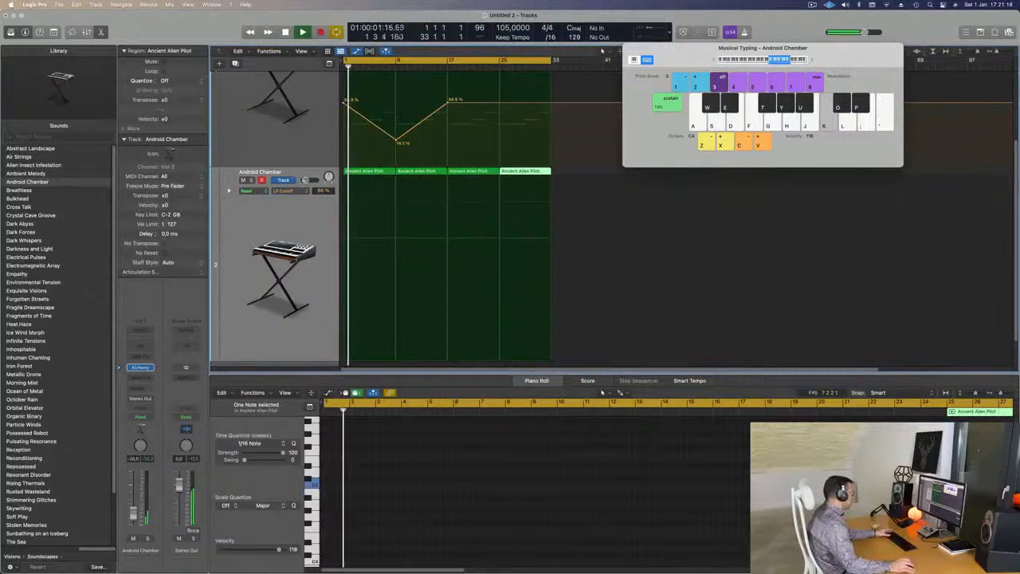
# Select all four regions on the Android Chamber track and listen to the opening bars again.
pyautogui.press('space')
pyautogui.press('space')
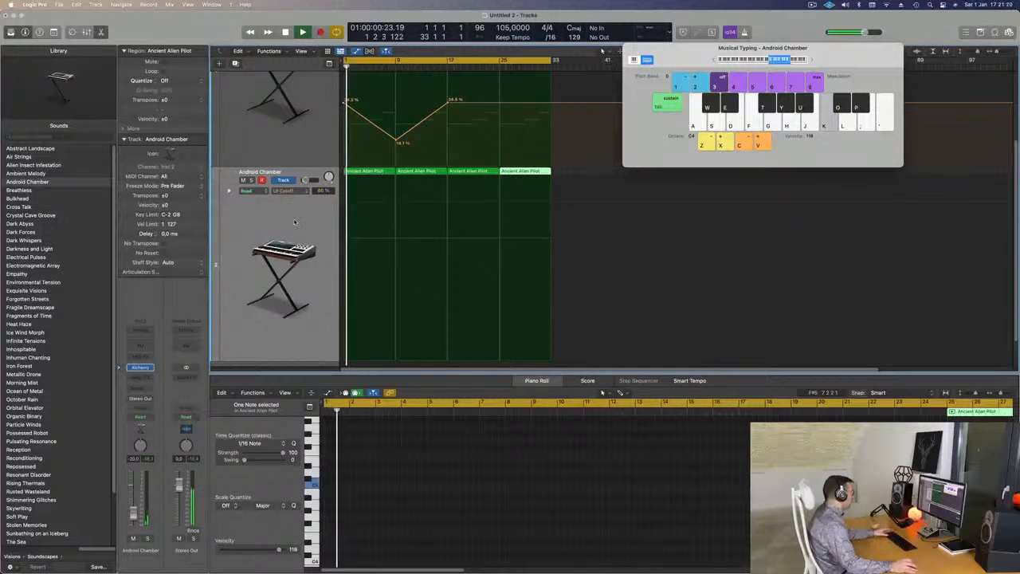
pyautogui.press('super+a')
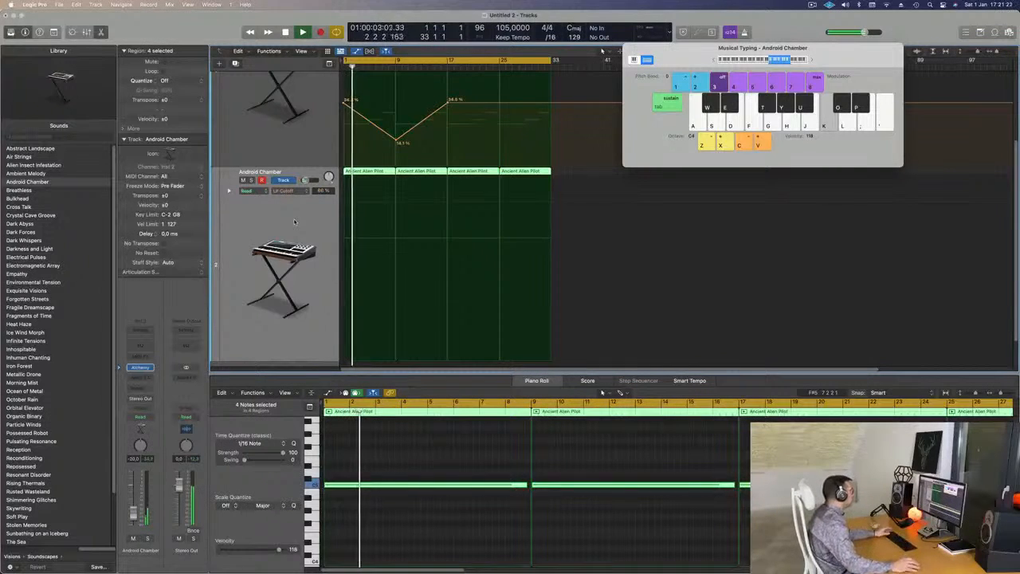
pyautogui.press('space')
pyautogui.press('space')
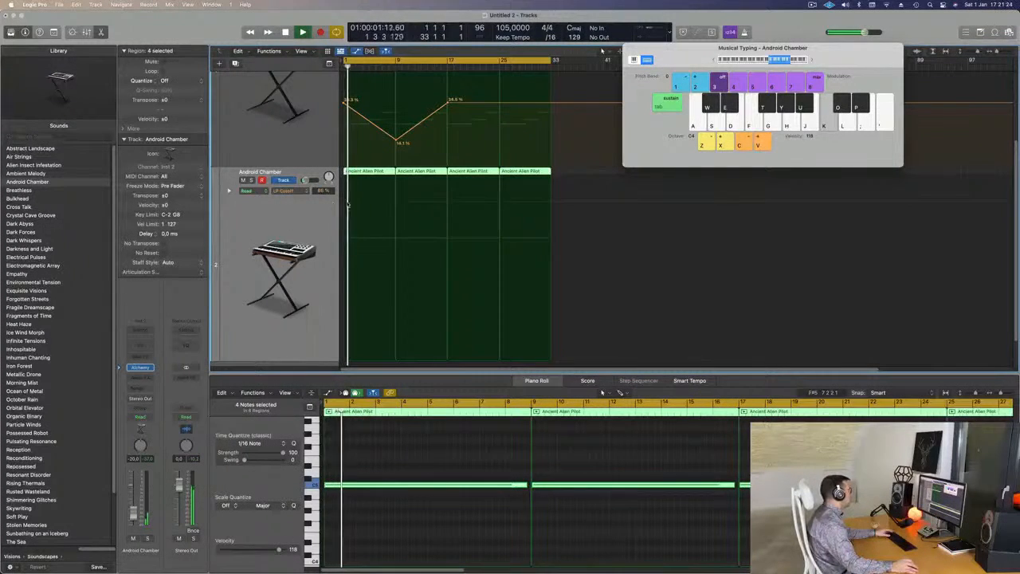
# Lower Android Chamber's LP Cutoff in Alchemy and check it from the start, soloing the track briefly.
pyautogui.press('space')
pyautogui.press('space')
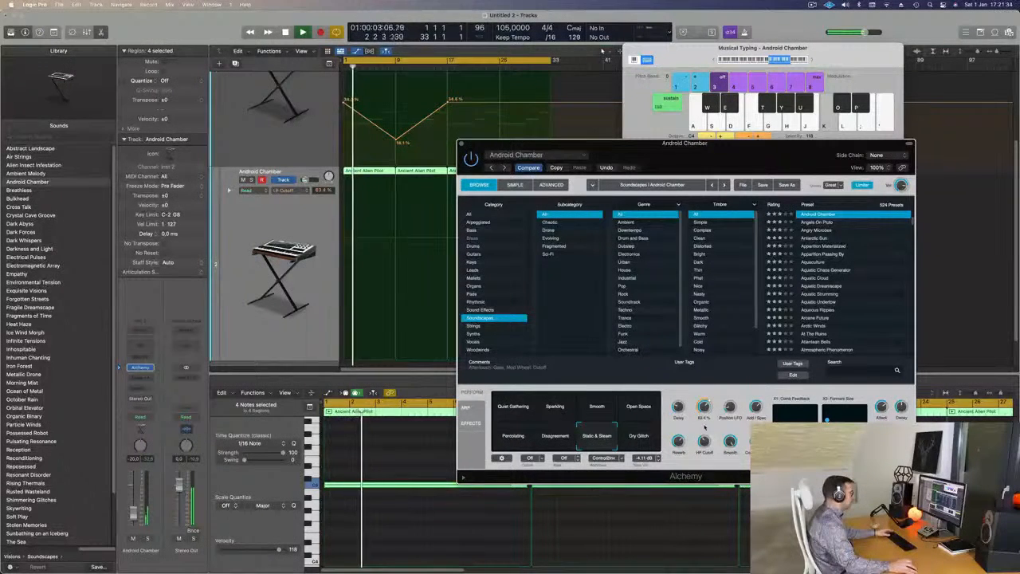
pyautogui.press('space')
pyautogui.press('space')
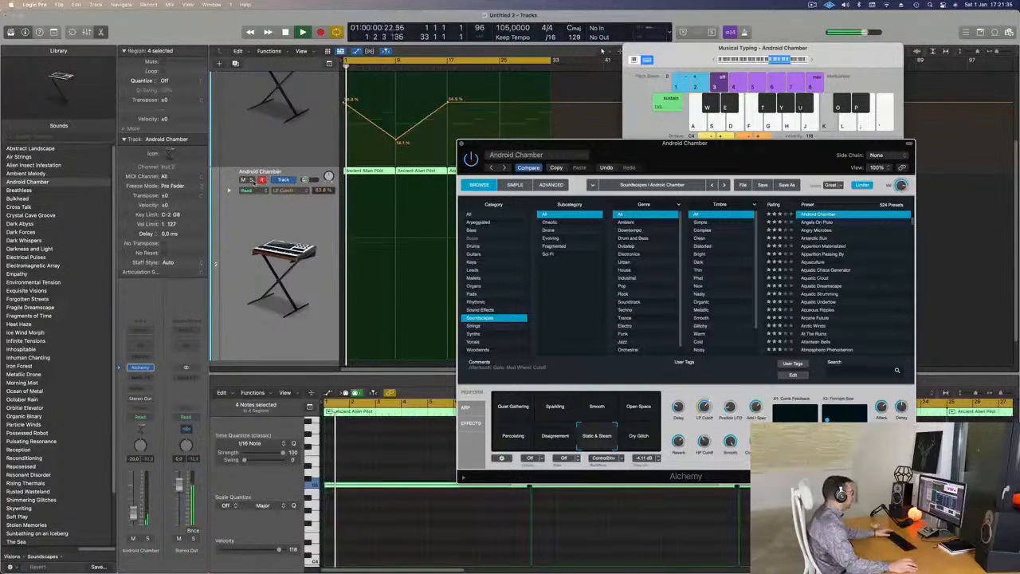
pyautogui.click(252, 180)
pyautogui.click(252, 180)
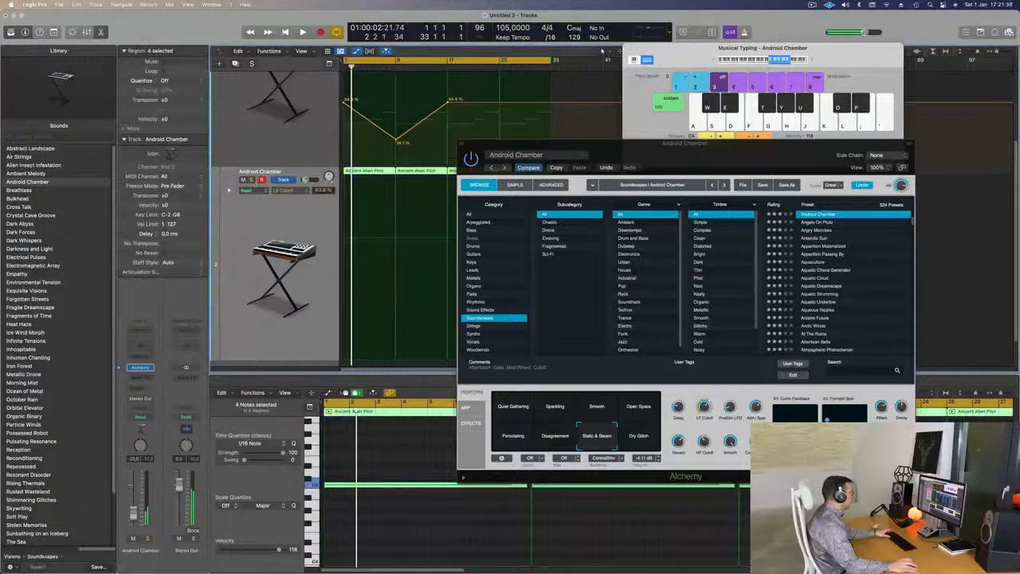
# Listen to both layers with Alchemy moved aside, stop playback, and close the Alchemy window.
pyautogui.moveTo(722, 154); pyautogui.dragTo(584, 171)
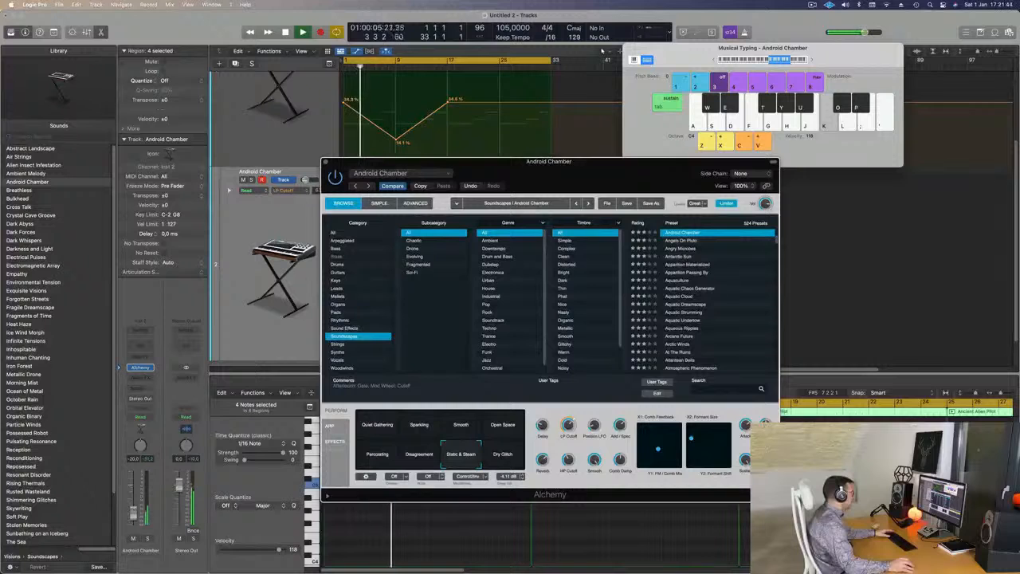
pyautogui.click(133, 508)
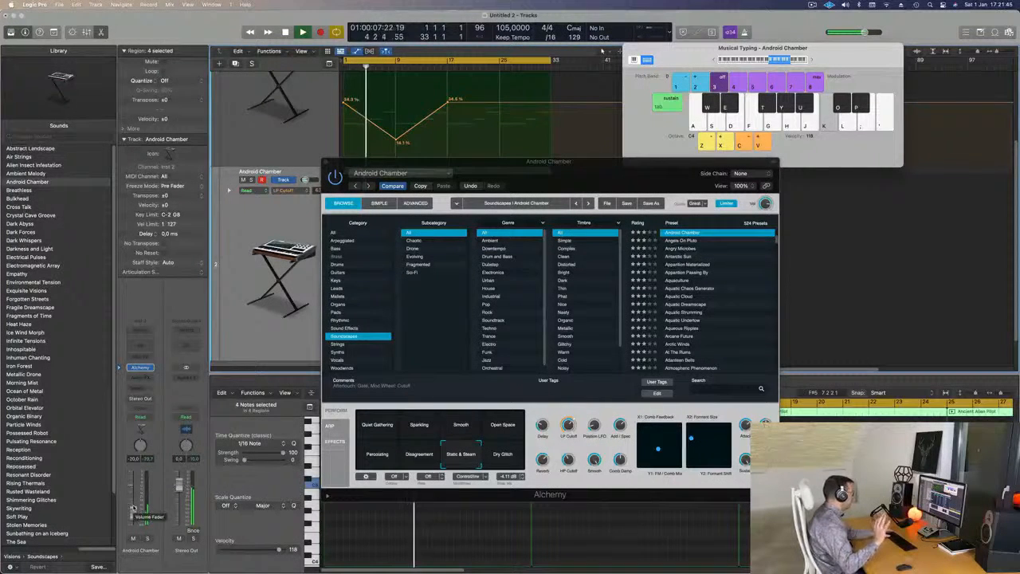
pyautogui.moveTo(563, 163); pyautogui.dragTo(514, 210)
pyautogui.press('space')
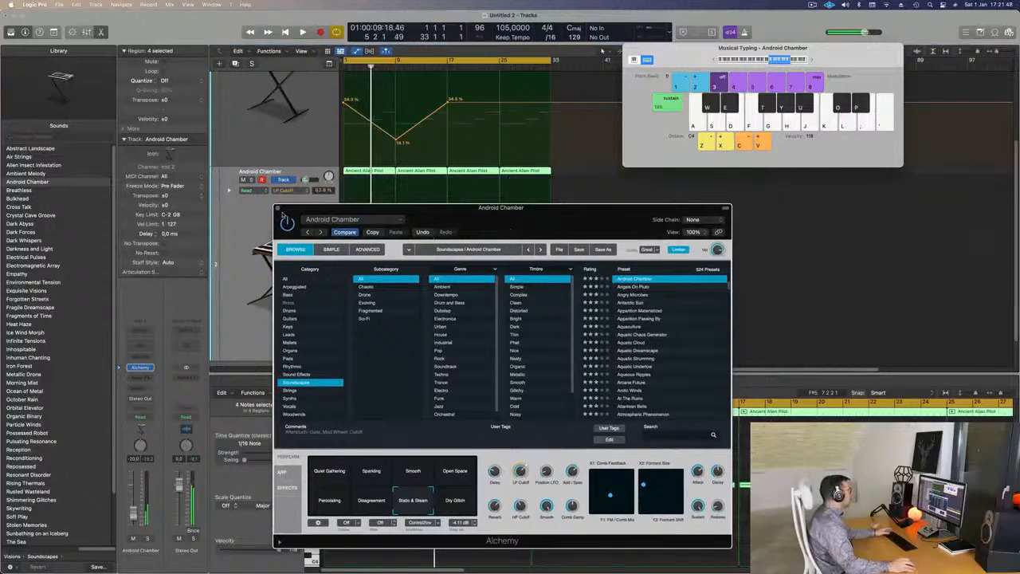
pyautogui.press('super+w')
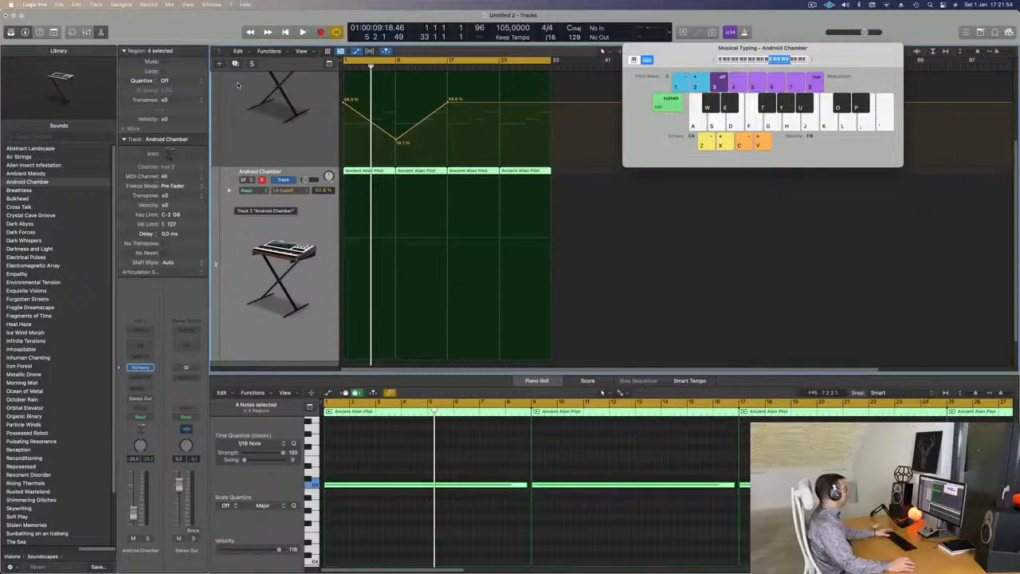
# Add a third software instrument track with Alchemy, briefly play the arrangement from the start, and open its plug-in window.
pyautogui.press('alt+super+s')
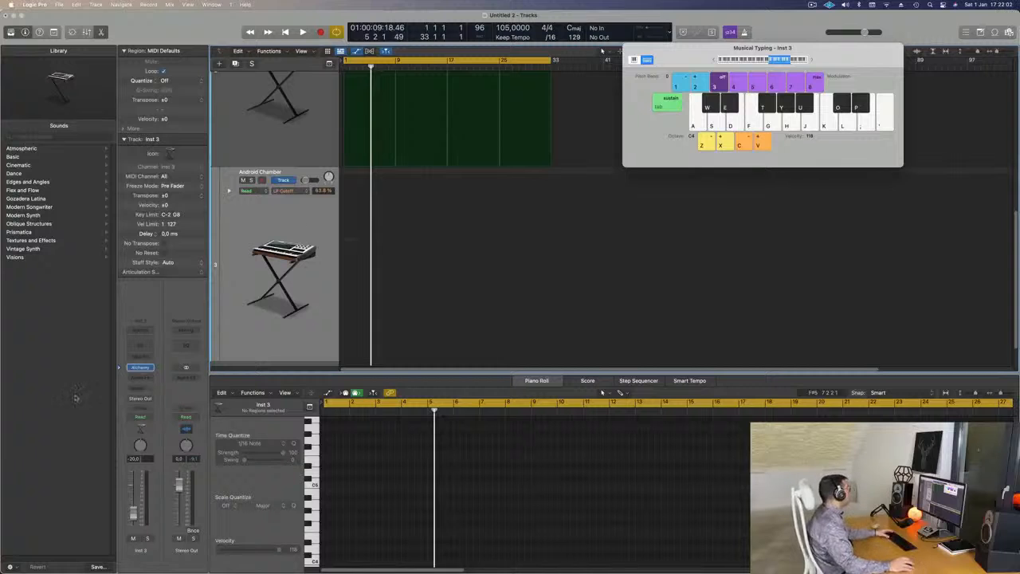
pyautogui.press('space')
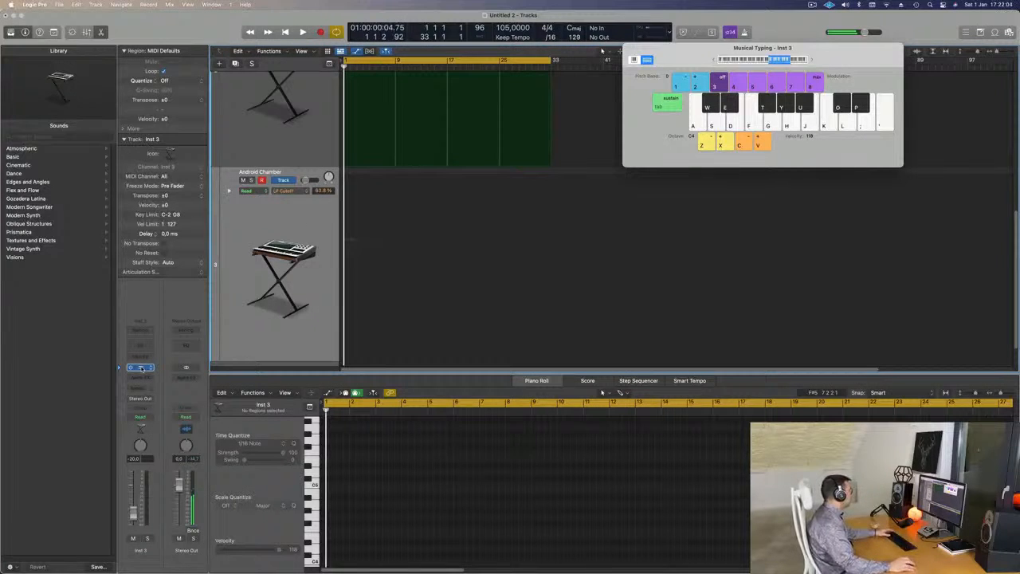
pyautogui.click(140, 367)
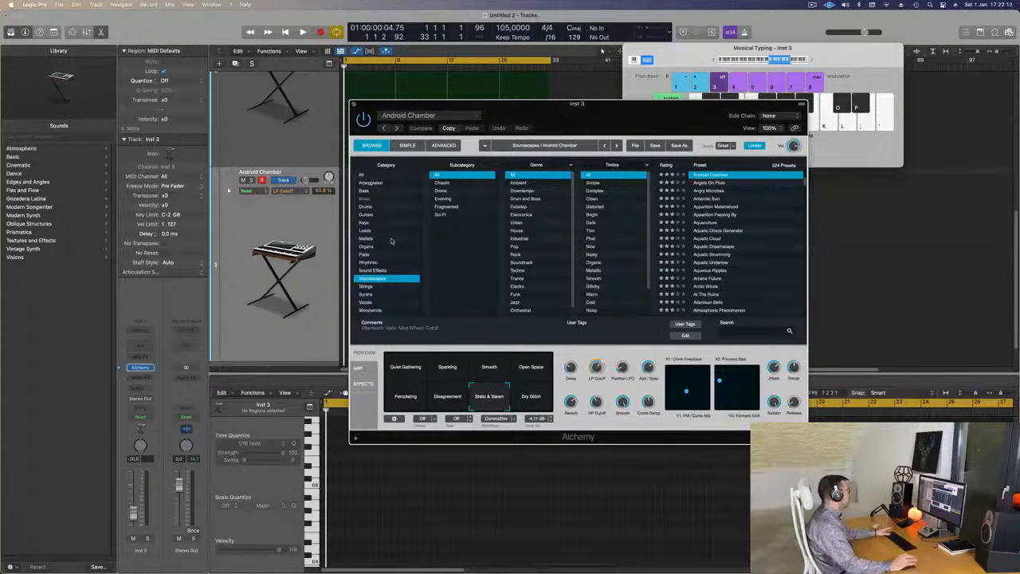
# Filter Alchemy's preset browser to the Rhythmic category and look through its presets.
pyautogui.click(374, 263)
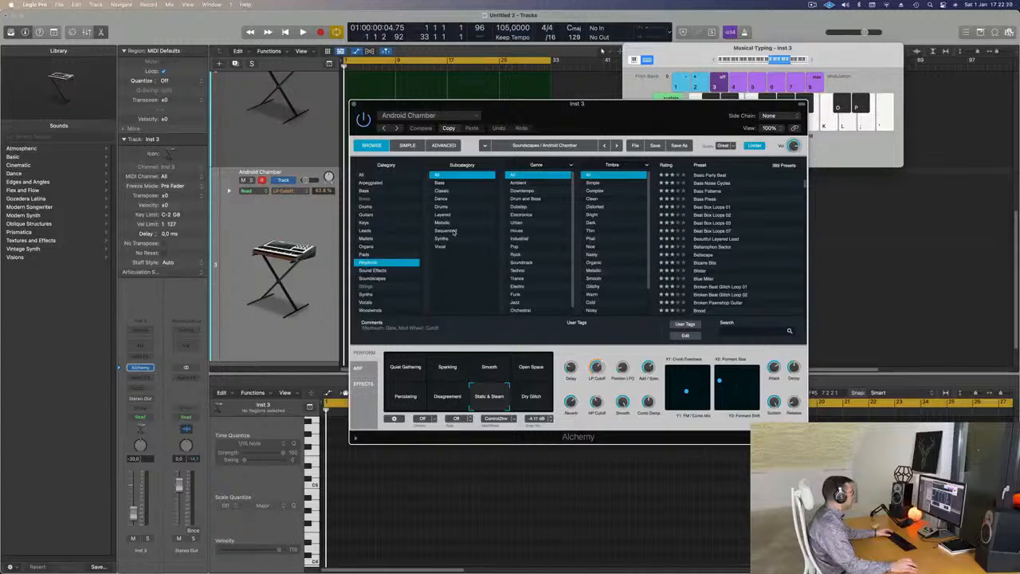
pyautogui.scroll(-1, 551, 237)
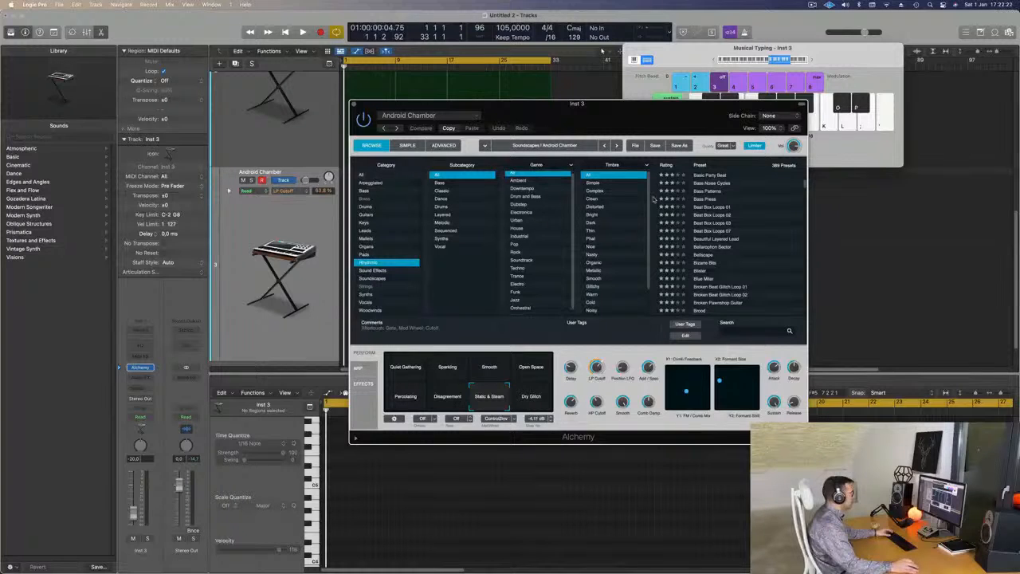
pyautogui.scroll(5, 738, 250)
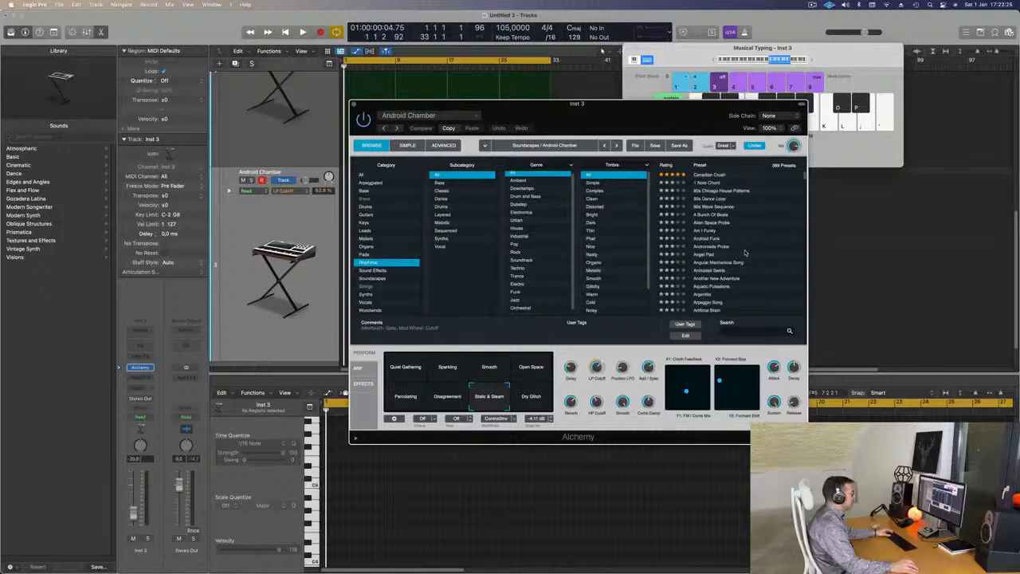
# Try the Canadian Crush preset with its Fastforward snapshot, playing notes in lower octaves with Alchemy moved aside.
pyautogui.click(708, 176)
pyautogui.moveTo(484, 113); pyautogui.dragTo(450, 156)
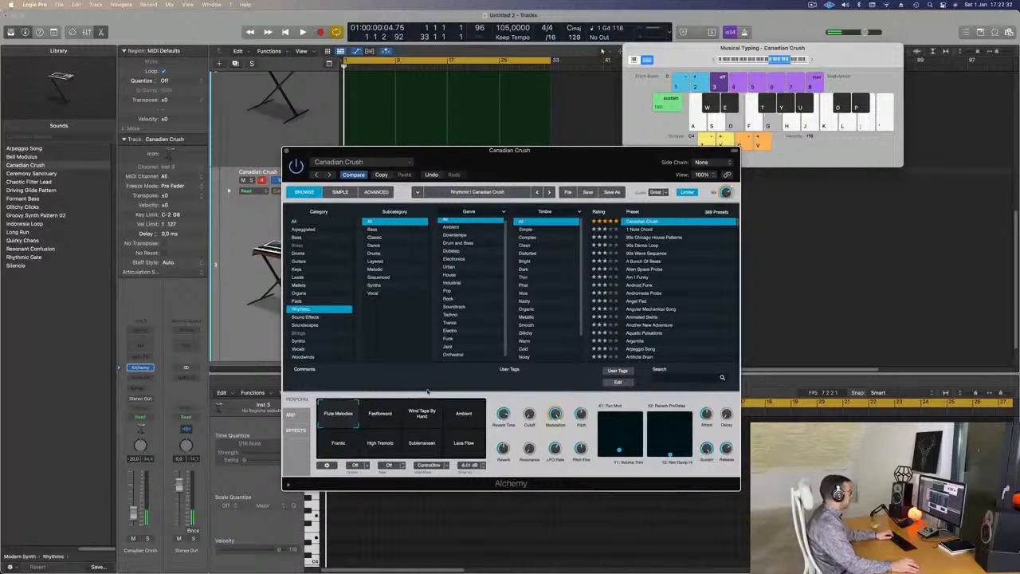
pyautogui.click(384, 421)
pyautogui.press('f')
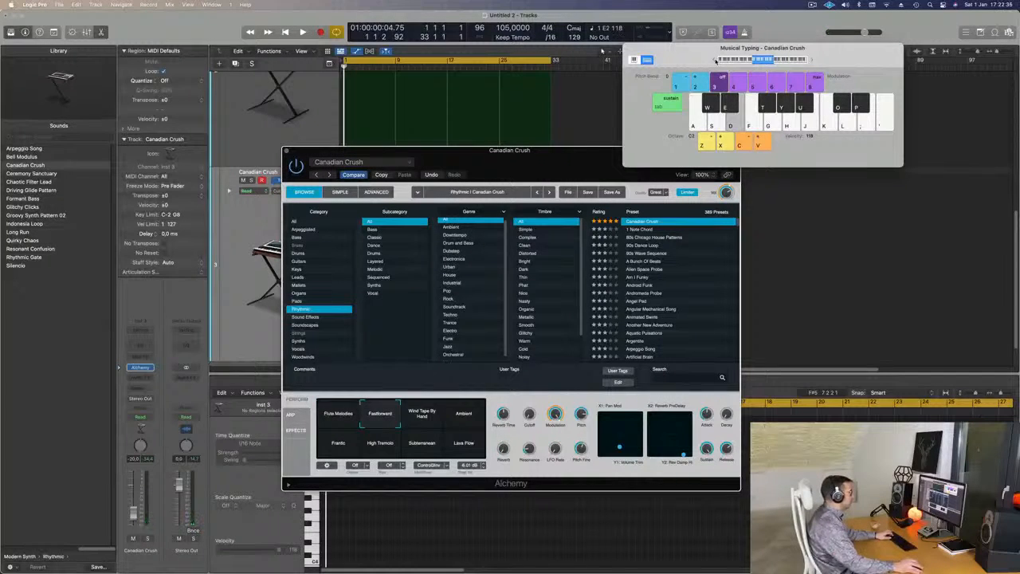
pyautogui.moveTo(558, 167); pyautogui.dragTo(771, 188)
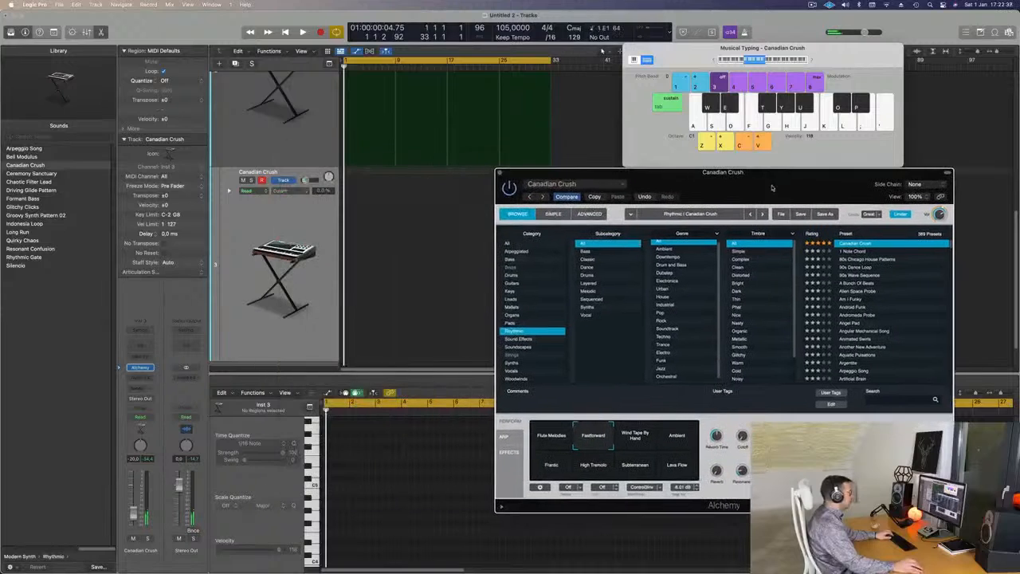
# Load the 1 Note Chord preset, try low notes on it, and reposition the Musical Typing window.
pyautogui.click(851, 252)
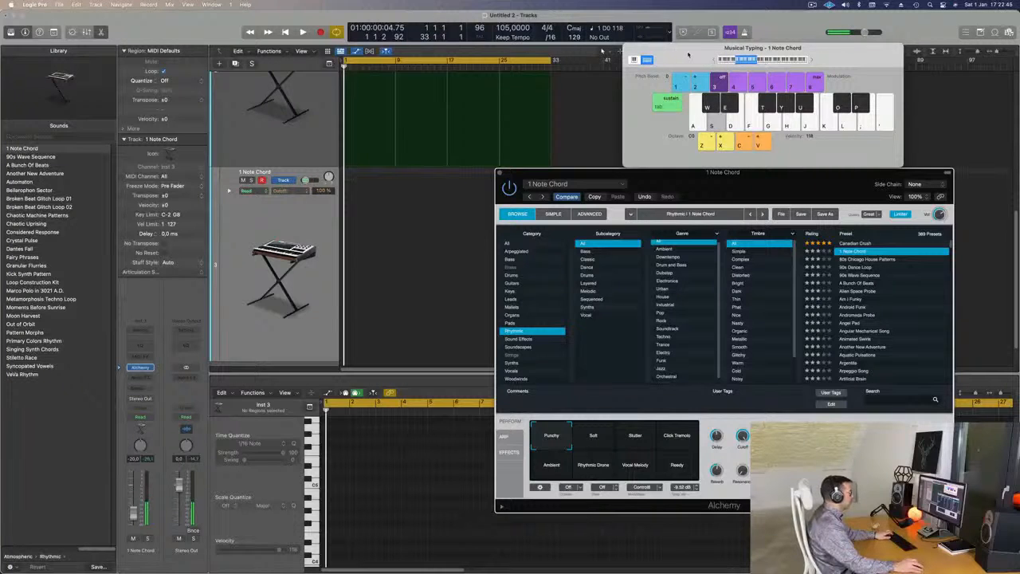
pyautogui.moveTo(688, 55); pyautogui.dragTo(671, 71)
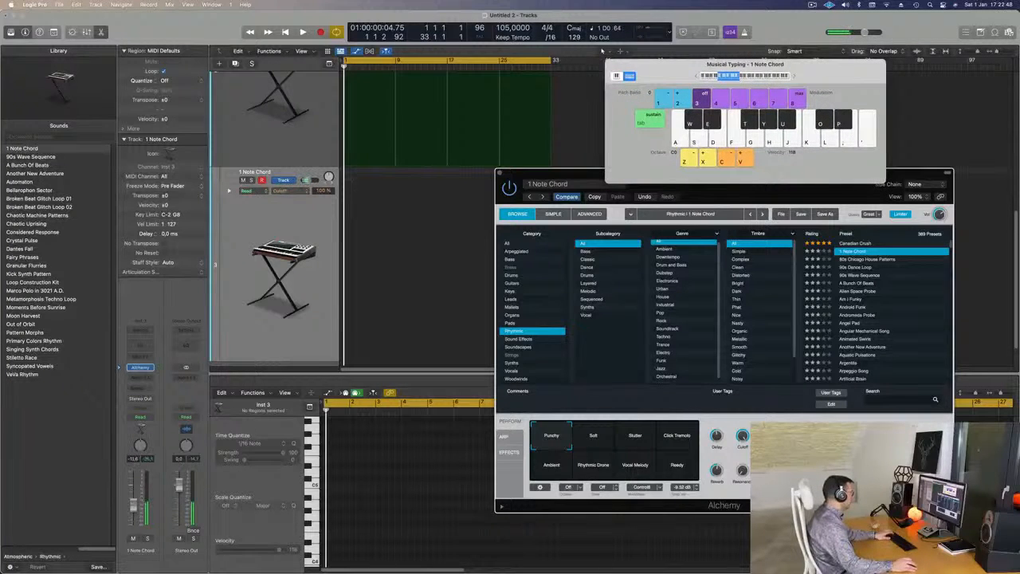
# Copy the first Android Chamber region onto the 1 Note Chord track at bar 1 and shorten its note to about 1 bar 3 beats.
pyautogui.scroll(3, 377, 123)
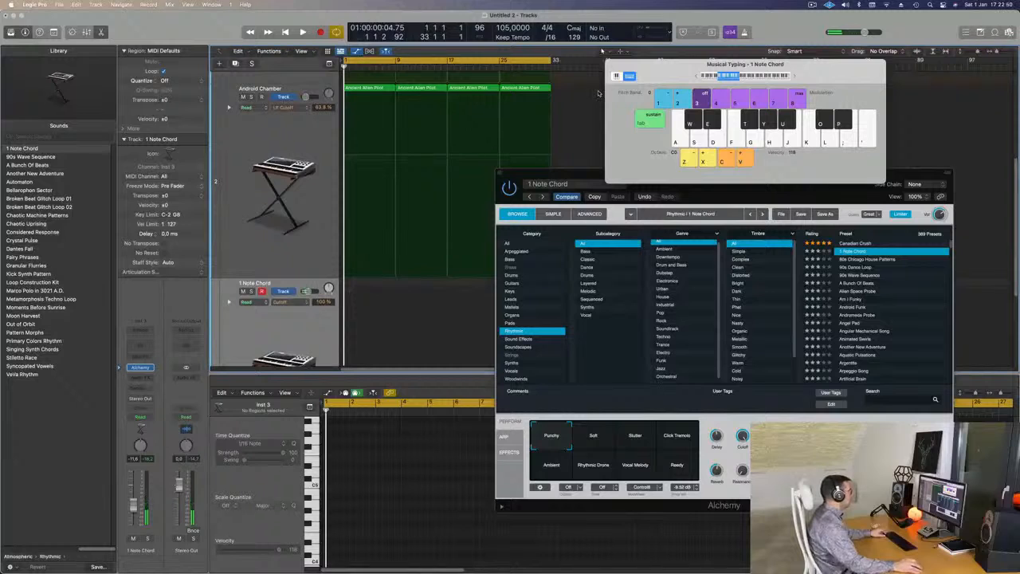
pyautogui.click(376, 88)
pyautogui.moveTo(356, 186); pyautogui.dragTo(361, 301)
pyautogui.scroll(-3, 393, 495)
pyautogui.moveTo(396, 467); pyautogui.dragTo(417, 529)
pyautogui.moveTo(472, 486); pyautogui.dragTo(357, 486)
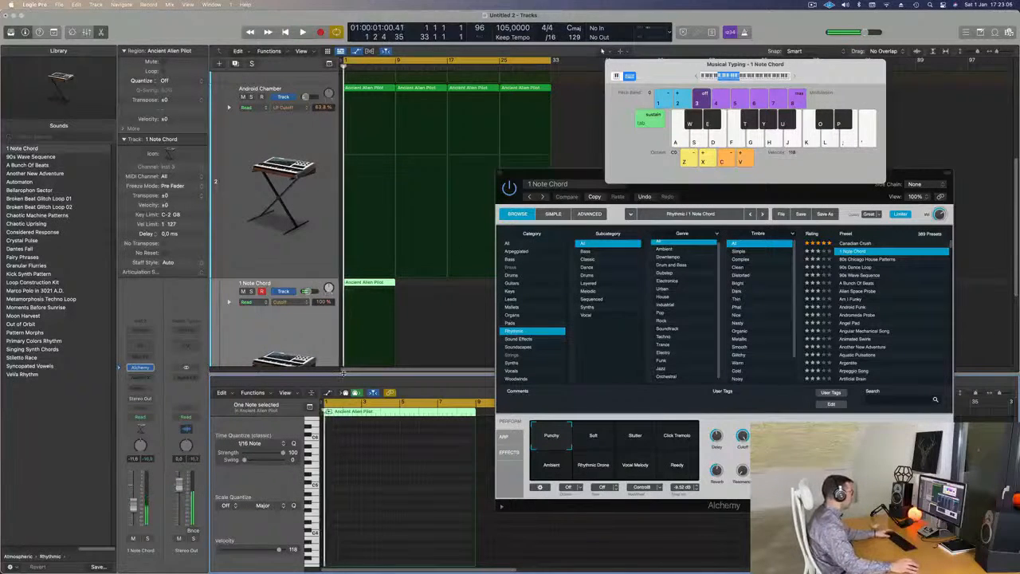
# Move the 1 Note Chord region to start at bar 5 and play it with the other parts, keeping Alchemy out of the way.
pyautogui.press('Return')
pyautogui.press('Return')
pyautogui.moveTo(552, 173); pyautogui.dragTo(663, 146)
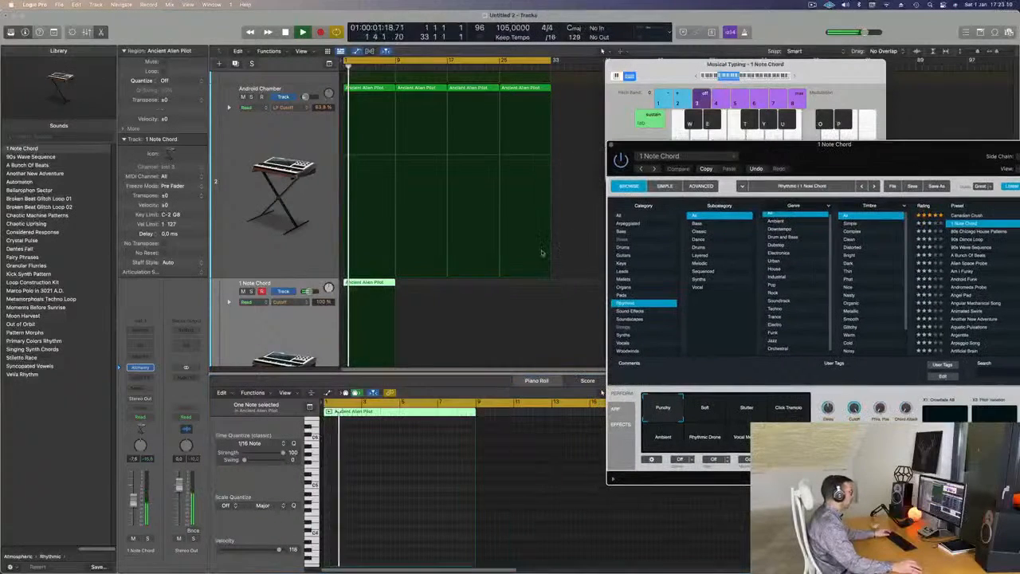
pyautogui.press('space')
pyautogui.moveTo(391, 283); pyautogui.dragTo(397, 285)
pyautogui.press('space')
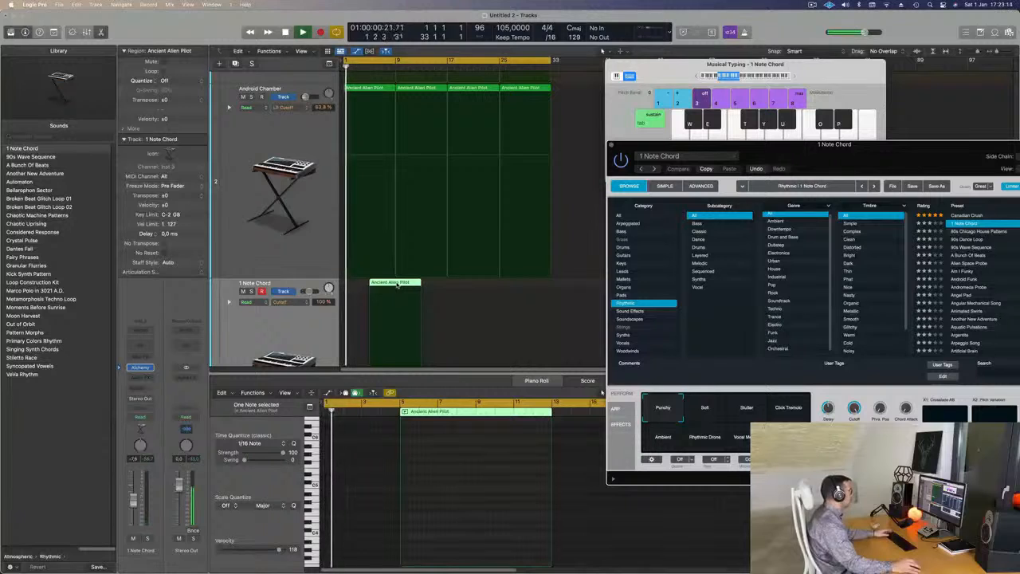
pyautogui.press('super+Right')
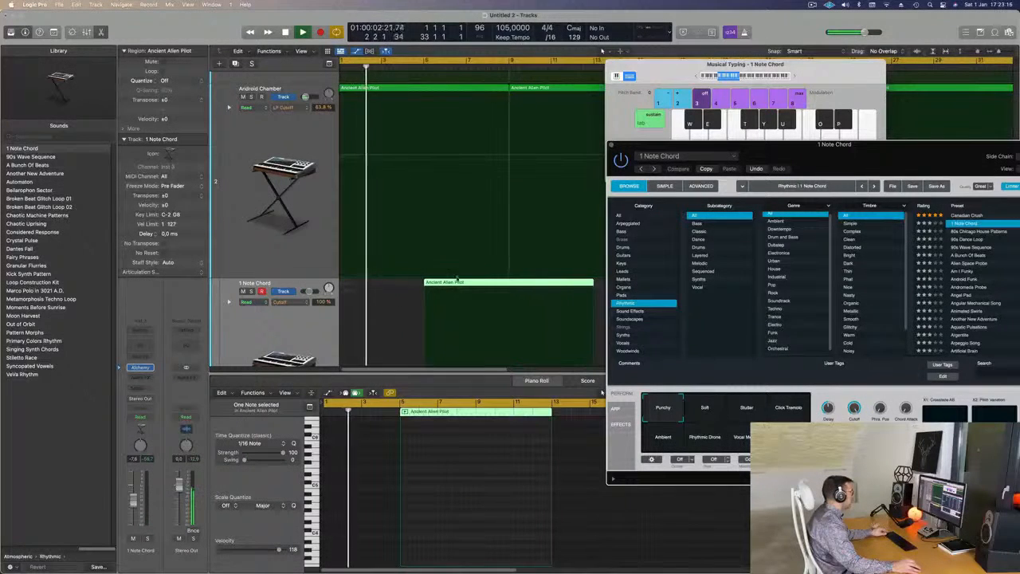
pyautogui.click(452, 282)
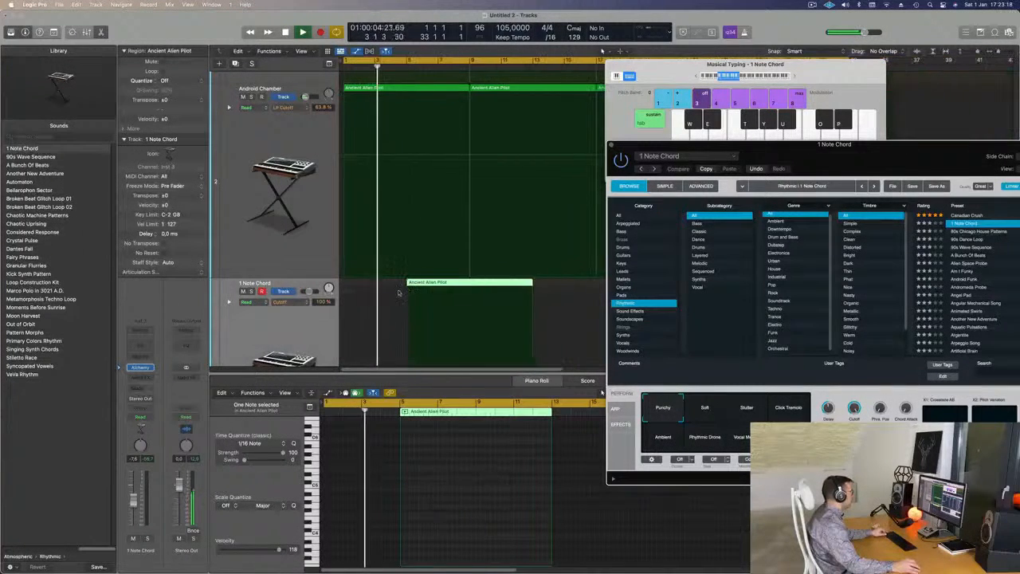
# Raise the 1 Note Chord track's volume to about -4.6 dB and replay the arrangement from the start with Alchemy moved aside.
pyautogui.moveTo(814, 165); pyautogui.dragTo(703, 151)
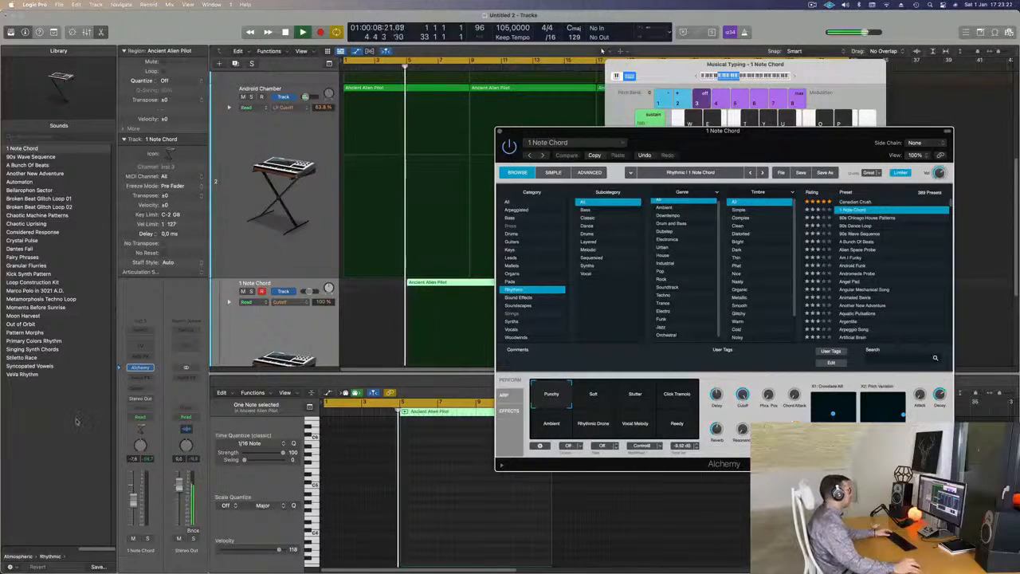
pyautogui.moveTo(134, 502); pyautogui.dragTo(134, 500)
pyautogui.press('Return')
pyautogui.moveTo(712, 136); pyautogui.dragTo(870, 106)
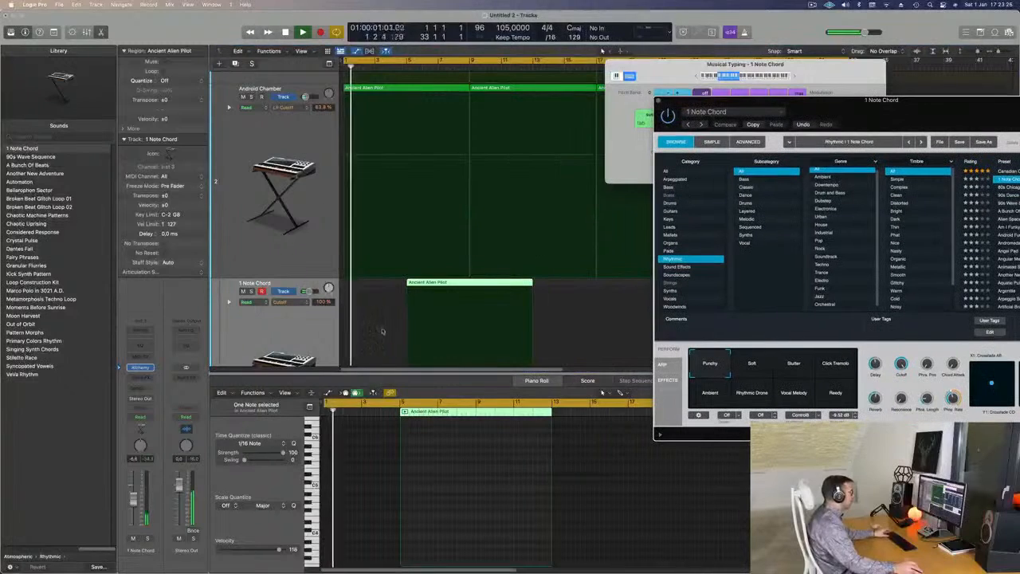
# Check the 1 Note Chord region's note in a separate Piano Roll, close it, and shorten the region to end at bar 9.
pyautogui.doubleClick(469, 285)
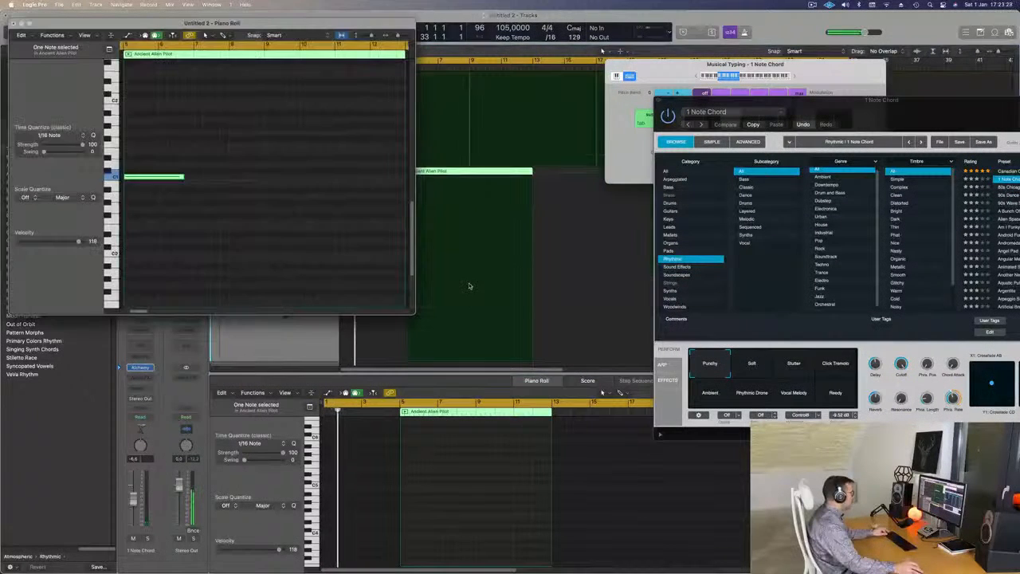
pyautogui.click(12, 24)
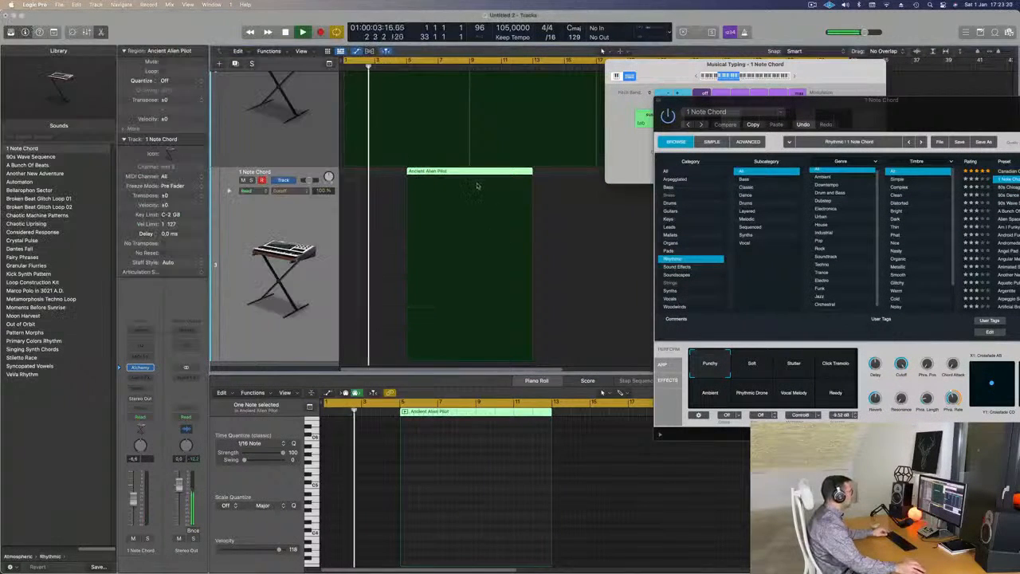
pyautogui.click(465, 189)
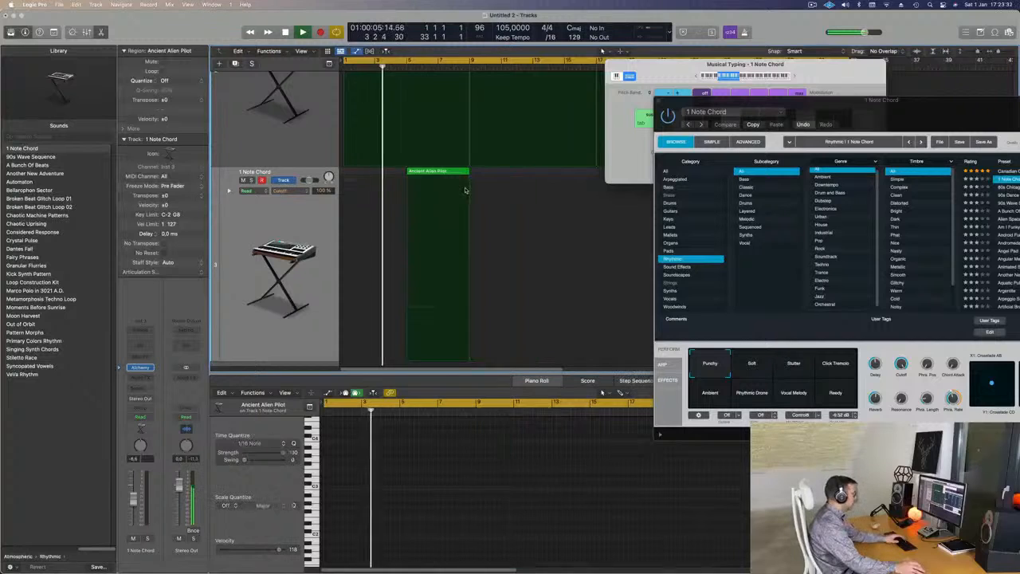
# Look further down Alchemy's Rhythmic presets, and set the cycle range to start at bar 5 for playback.
pyautogui.moveTo(890, 111); pyautogui.dragTo(661, 183)
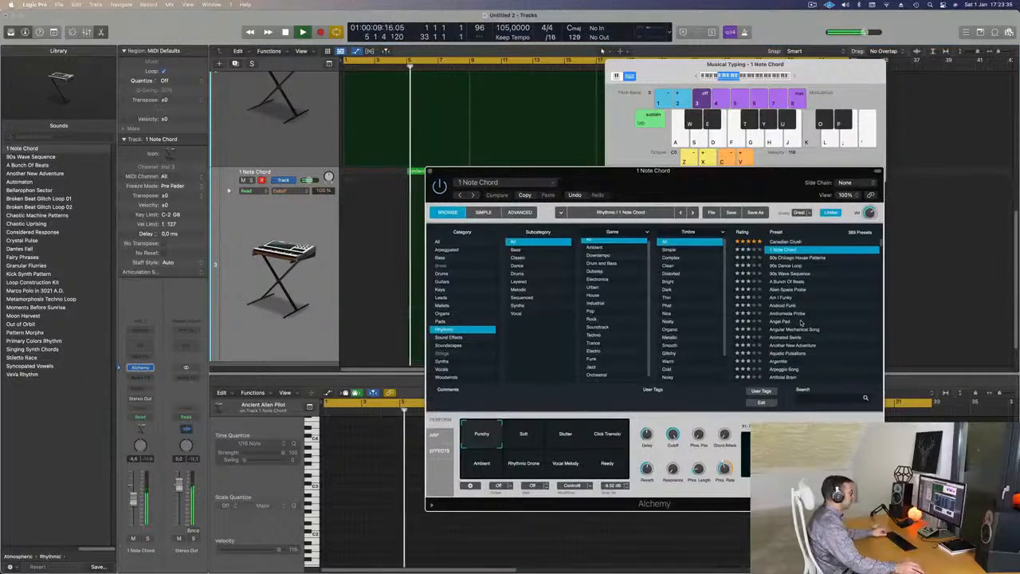
pyautogui.scroll(-4, 801, 321)
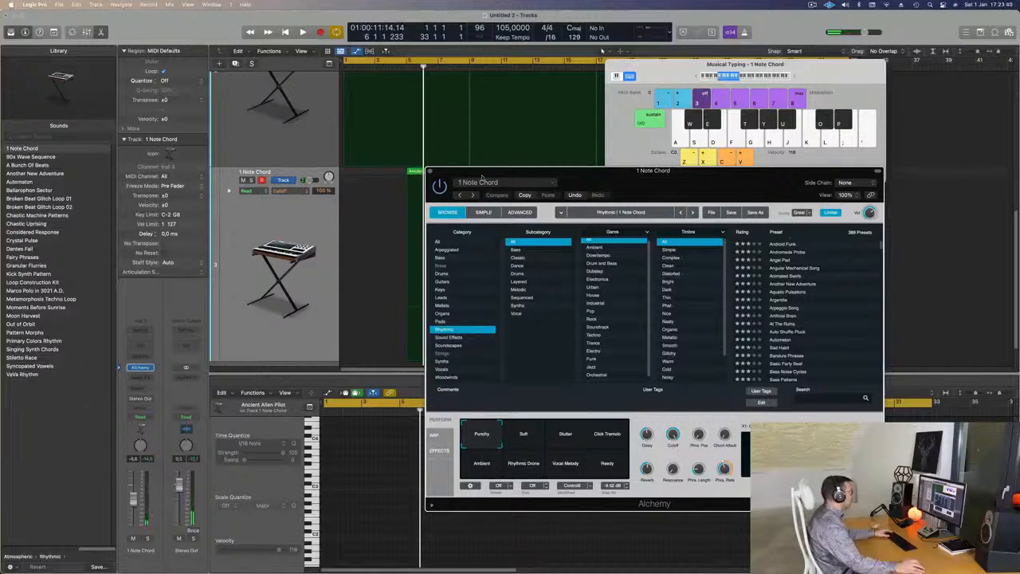
pyautogui.moveTo(482, 177); pyautogui.dragTo(704, 177)
pyautogui.moveTo(346, 63); pyautogui.dragTo(408, 63)
pyautogui.press('space')
pyautogui.press('space')
# Add a Channel EQ to the 1 Note Chord track with the 75 Hz low shelf at +9.1 dB and the high shelf at 715 Hz, -18.8 dB.
pyautogui.click(135, 345)
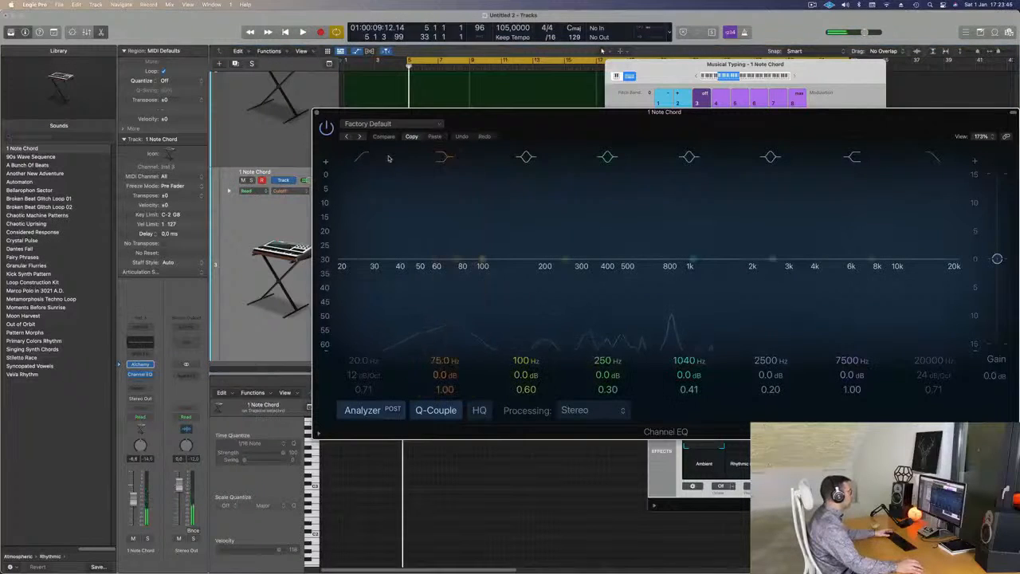
pyautogui.moveTo(444, 374); pyautogui.dragTo(445, 374)
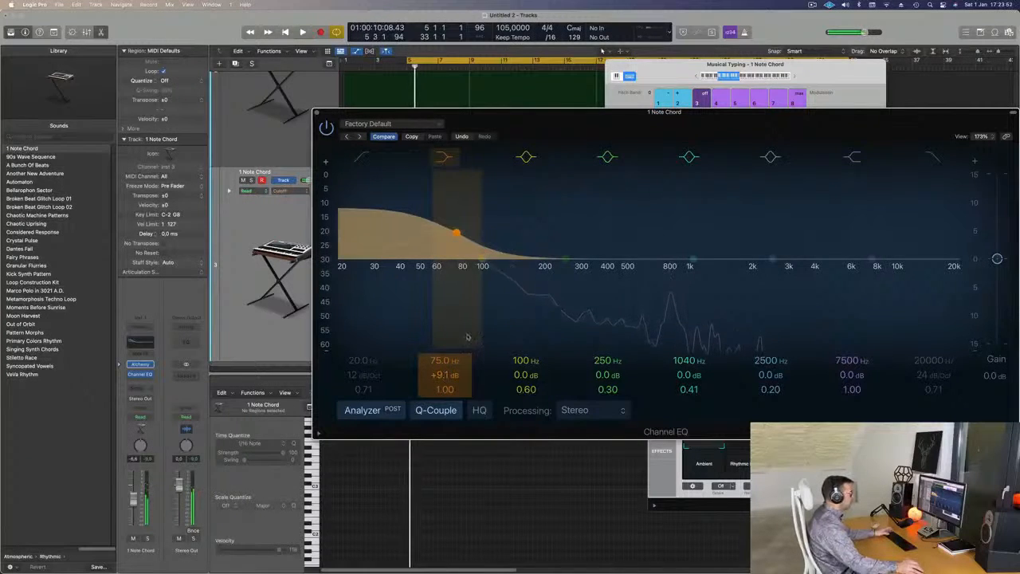
pyautogui.press('space')
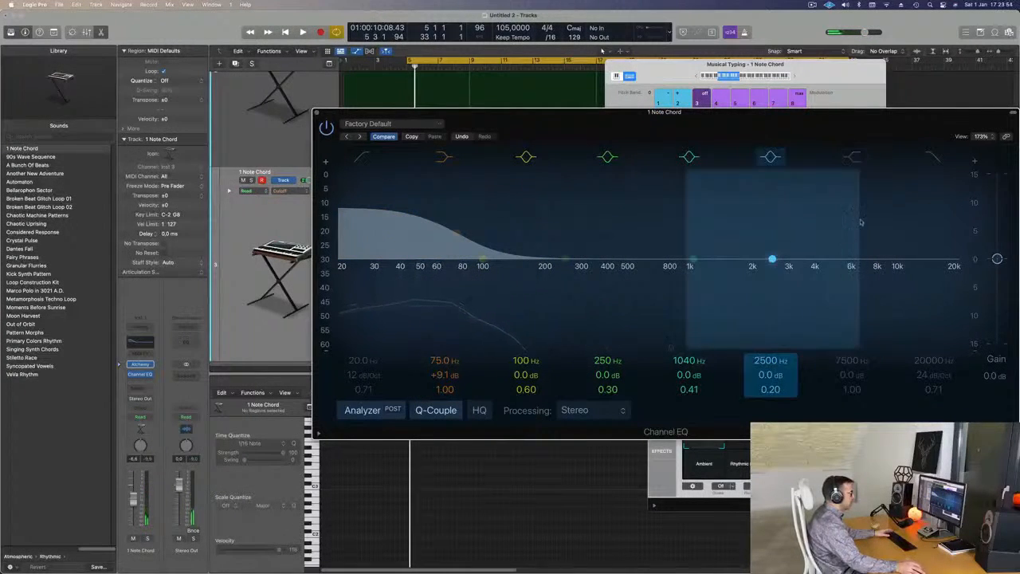
pyautogui.press('space')
pyautogui.moveTo(870, 258); pyautogui.dragTo(658, 313)
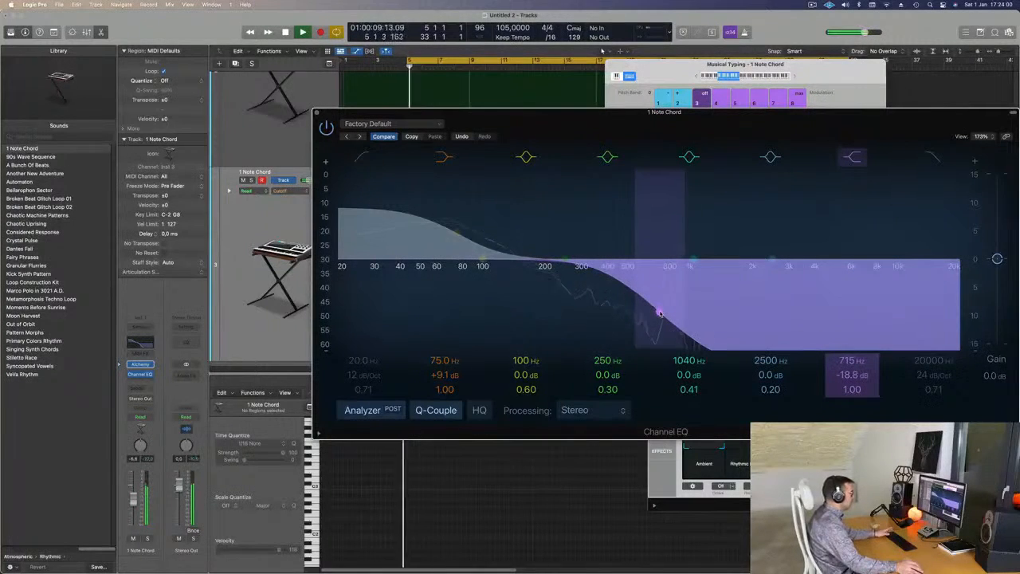
pyautogui.click(316, 114)
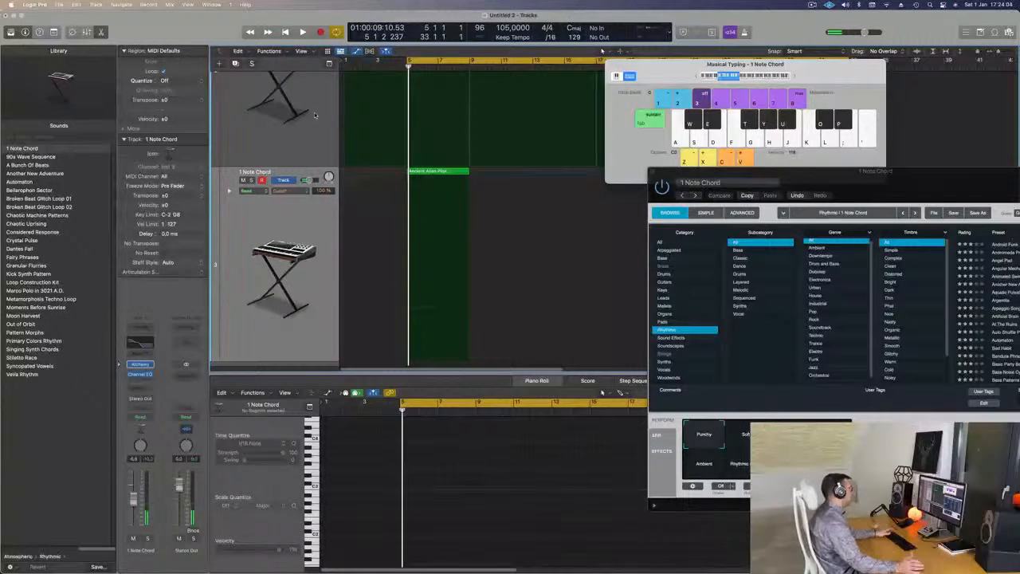
# Select the 1 Note Chord region and compare track levels during repeated playback, settling the volume at about -4.8 dB.
pyautogui.click(313, 229)
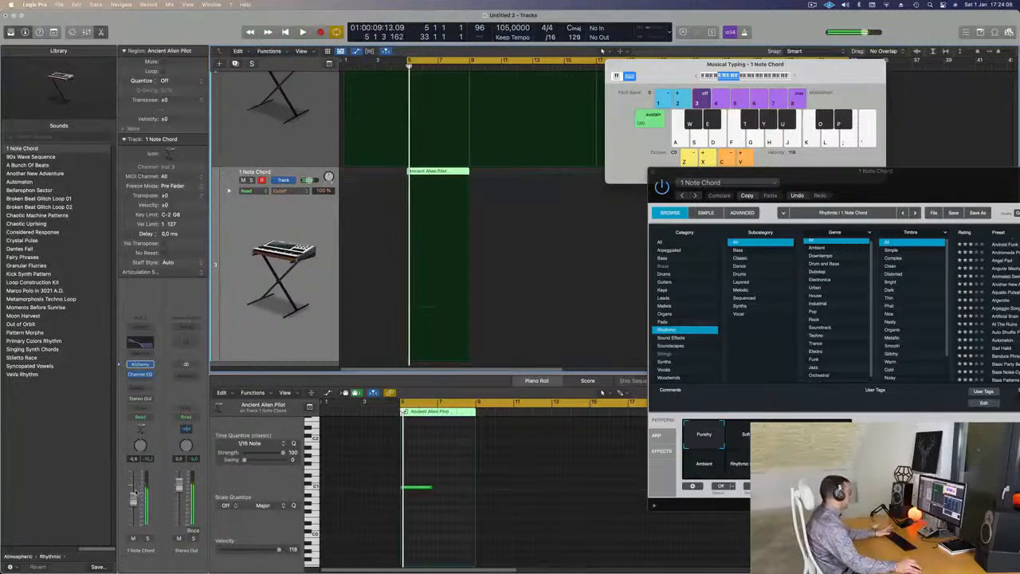
pyautogui.press('space')
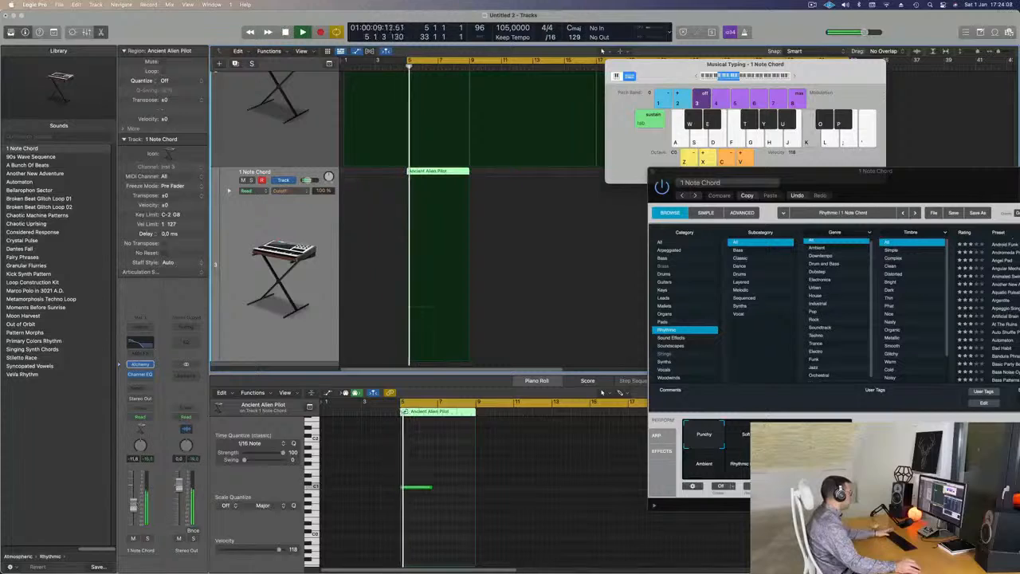
pyautogui.press('space')
pyautogui.press('space')
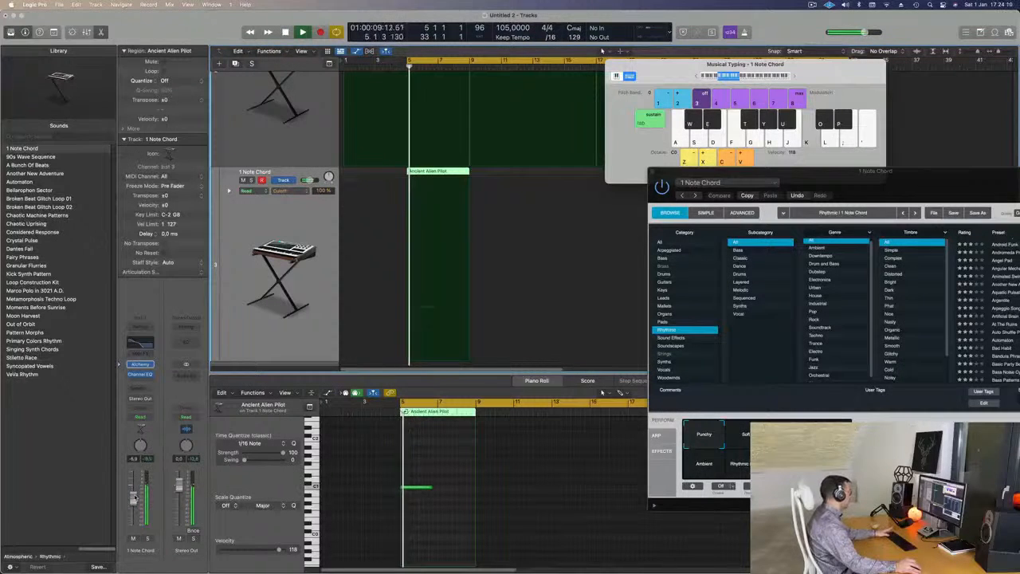
# Try Alchemy's Ambient and Soft snapshots during playback, and listen again with the Punchy snapshot.
pyautogui.press('space')
pyautogui.press('space')
pyautogui.moveTo(932, 186); pyautogui.dragTo(765, 155)
pyautogui.press('space')
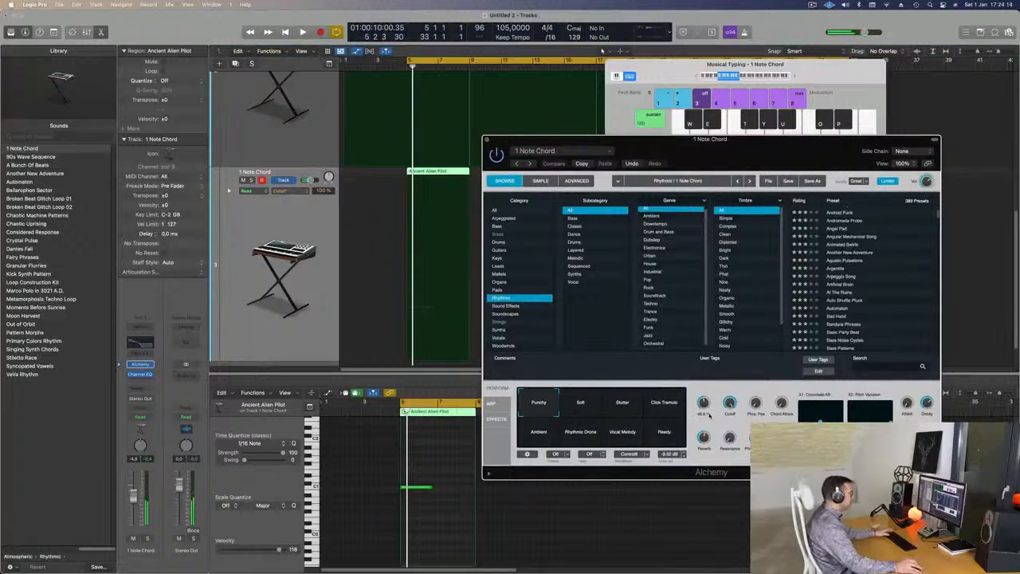
pyautogui.click(546, 433)
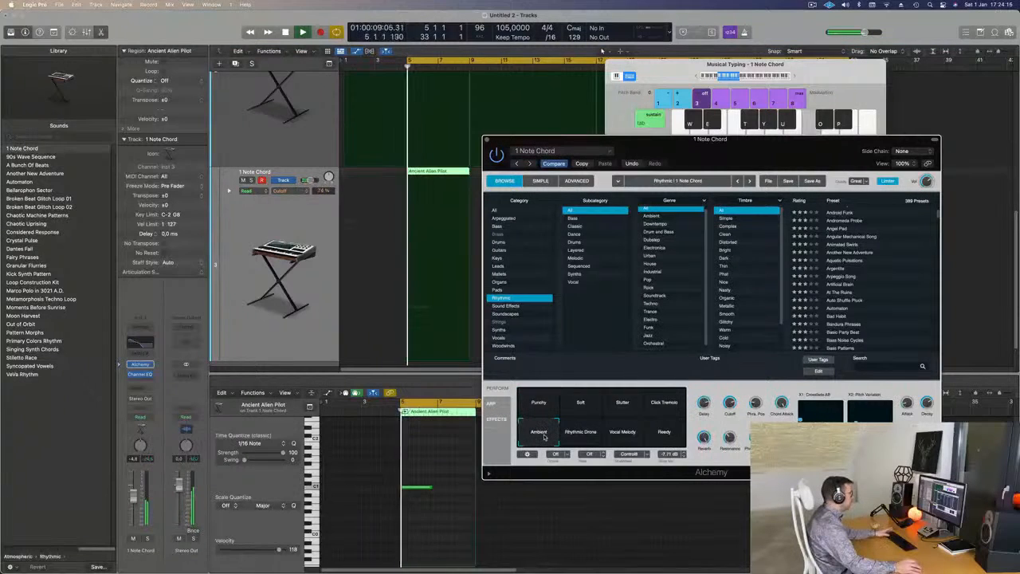
pyautogui.click(590, 403)
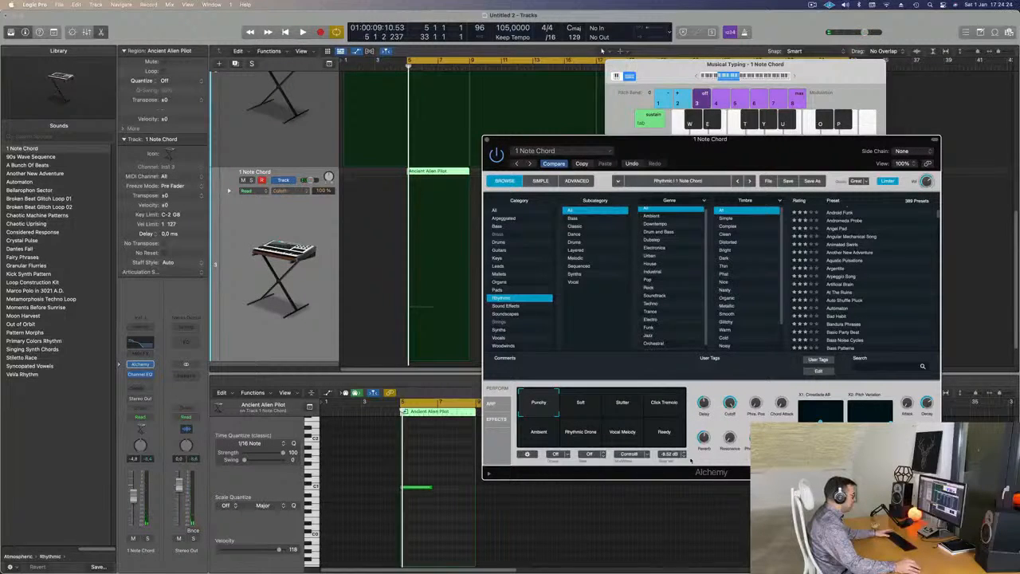
pyautogui.press('space')
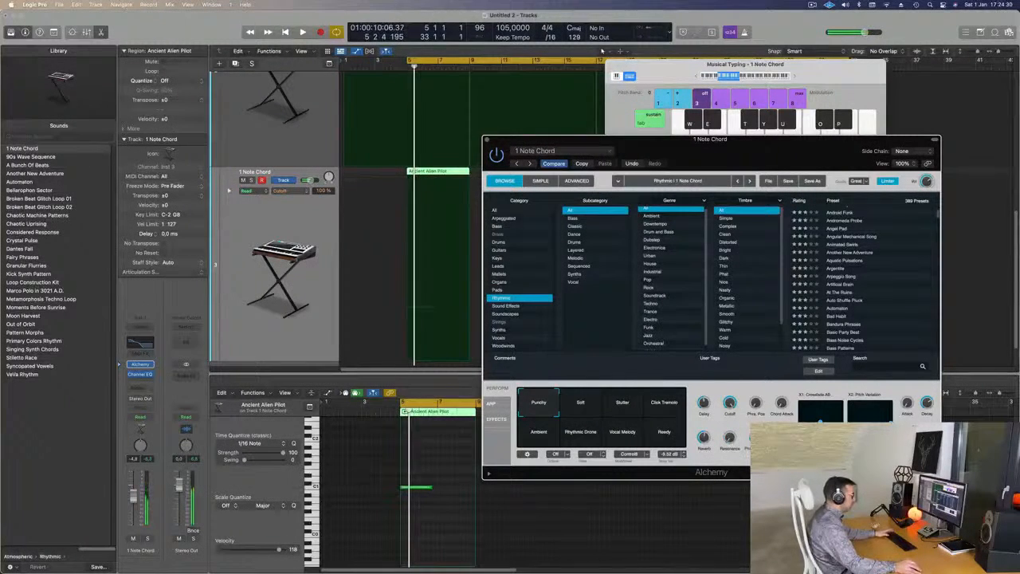
pyautogui.press('space')
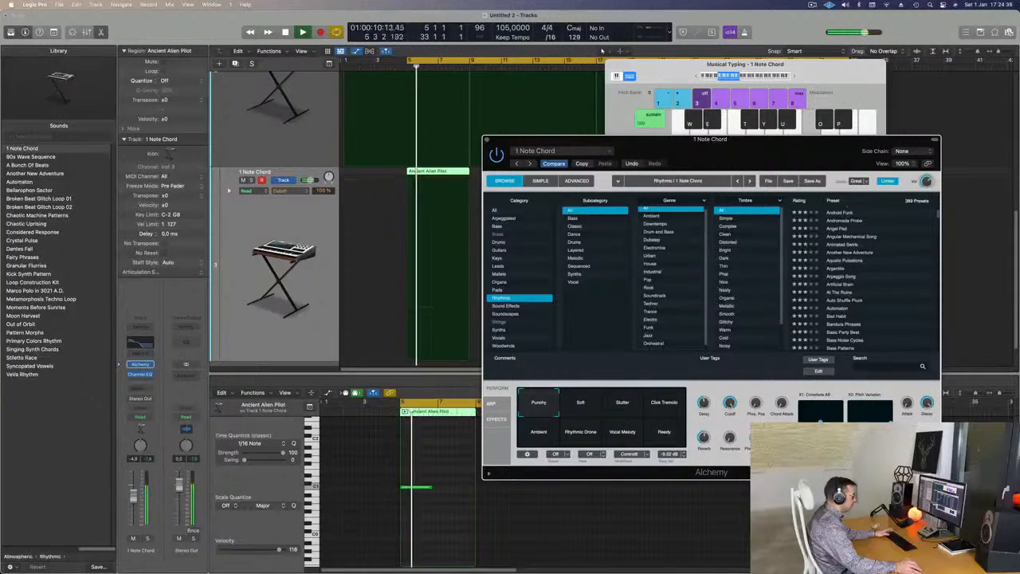
# Solo the 1 Note Chord track to hear it alone, and play it again with solo off.
pyautogui.moveTo(747, 153); pyautogui.dragTo(817, 131)
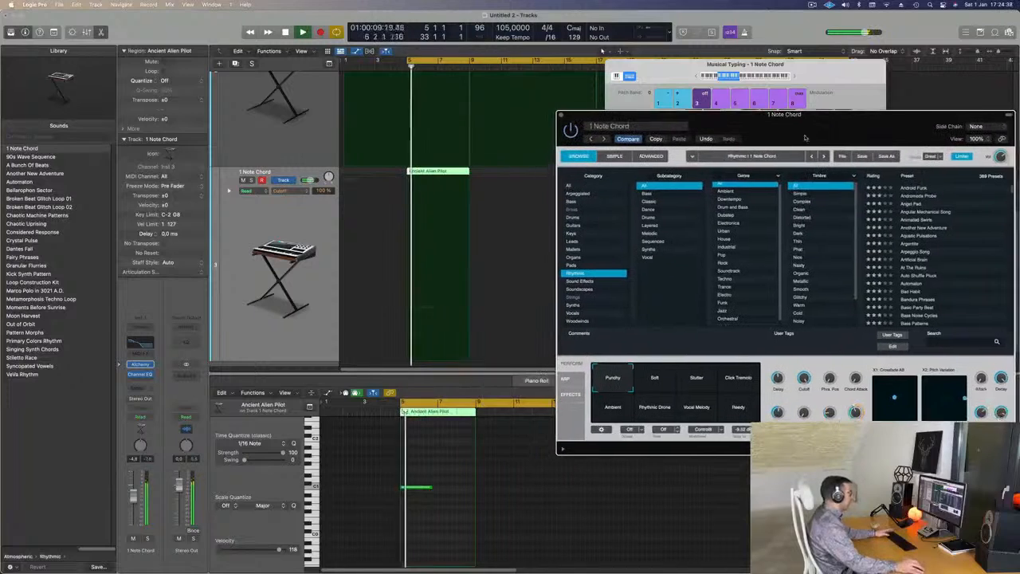
pyautogui.click(251, 180)
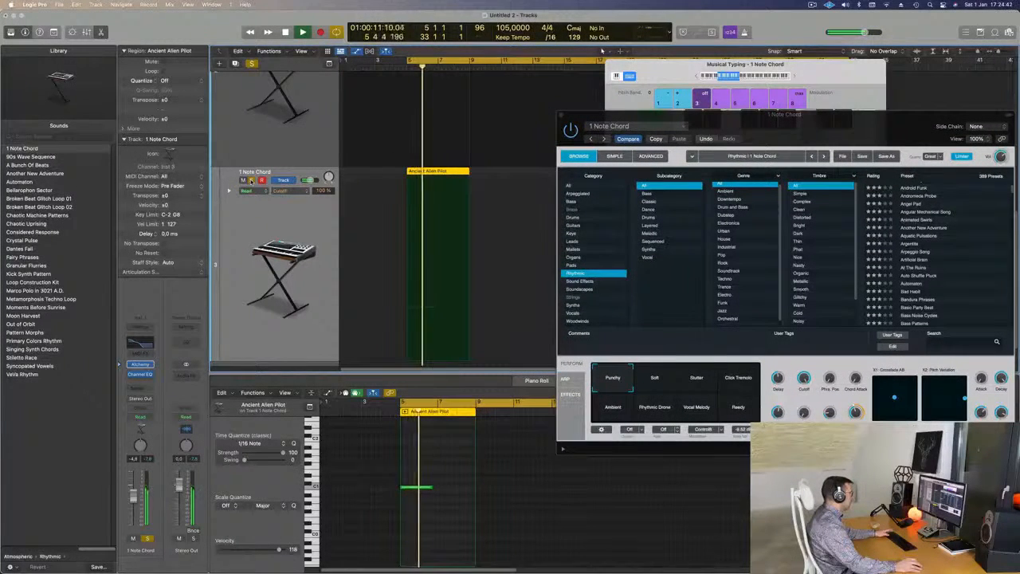
pyautogui.press('space')
pyautogui.moveTo(932, 137); pyautogui.dragTo(813, 241)
pyautogui.press('space')
pyautogui.press('space')
pyautogui.click(252, 181)
pyautogui.press('space')
# Lengthen the C1 note in the 1 Note Chord region to the full 4 bars, ending at bar 9.
pyautogui.moveTo(526, 220); pyautogui.dragTo(791, 198)
pyautogui.scroll(-3, 504, 245)
pyautogui.scroll(-2, 504, 244)
pyautogui.scroll(-4, 505, 245)
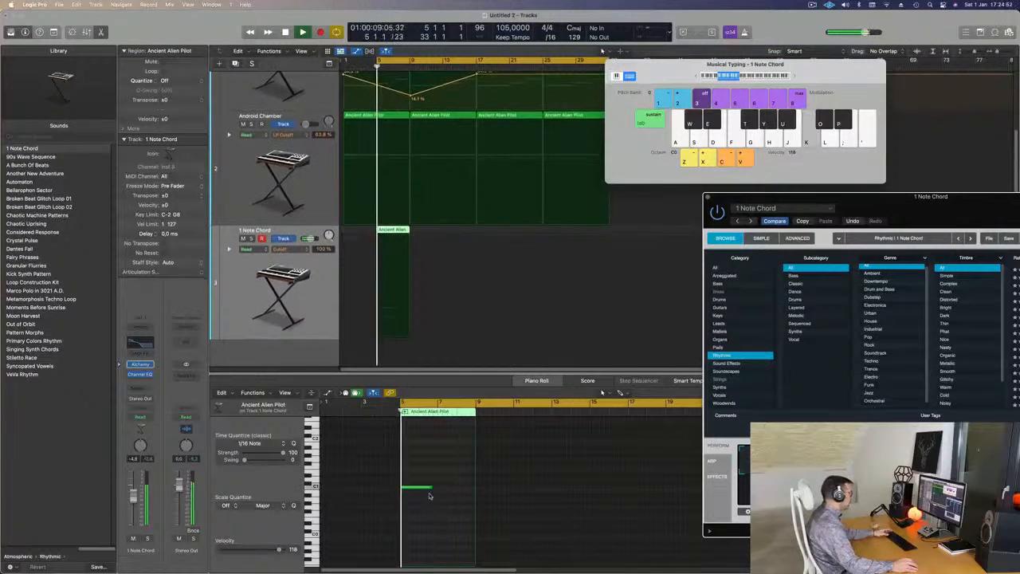
pyautogui.moveTo(431, 488); pyautogui.dragTo(474, 488)
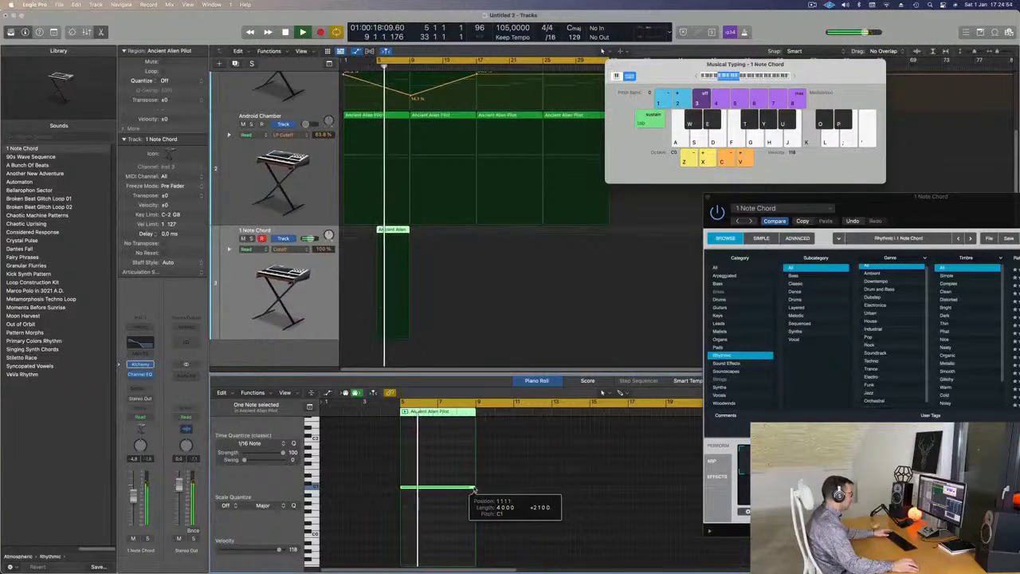
# Replay the arrangement from bar 5 to hear the lengthened note with the other layers, and stop playback.
pyautogui.moveTo(935, 207); pyautogui.dragTo(746, 190)
pyautogui.press('super+Left')
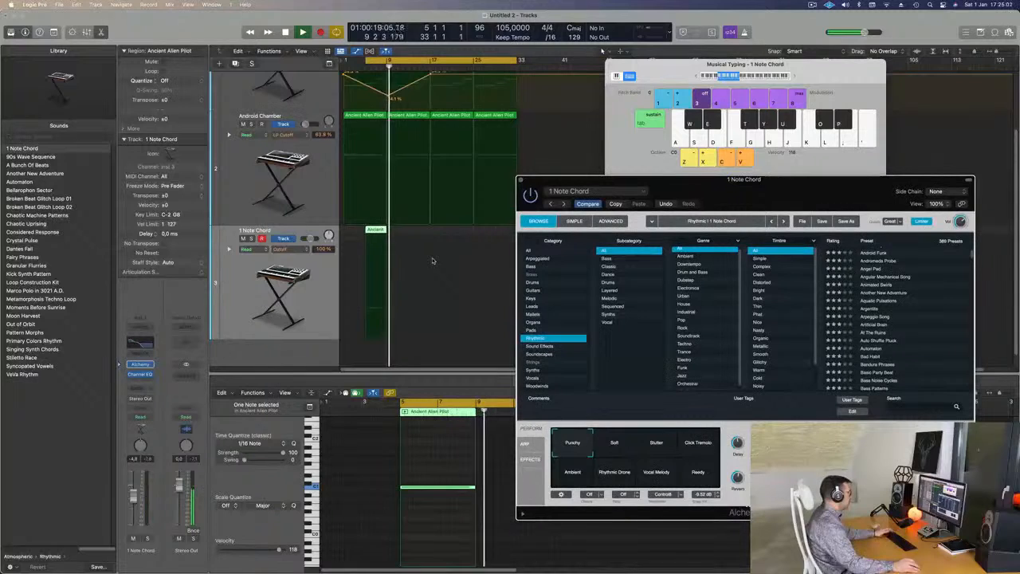
pyautogui.press('Return')
pyautogui.press('Return')
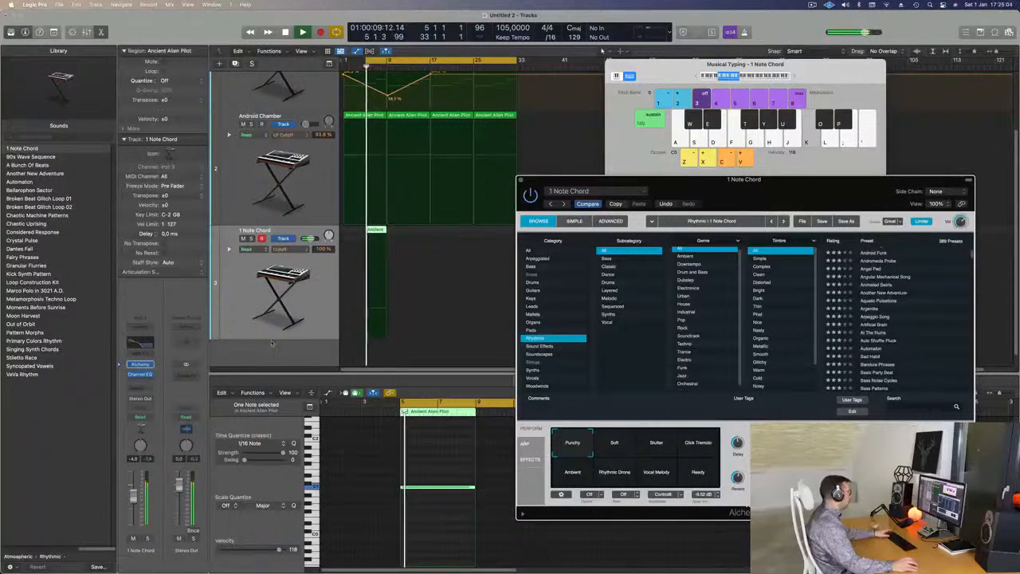
pyautogui.press('space')
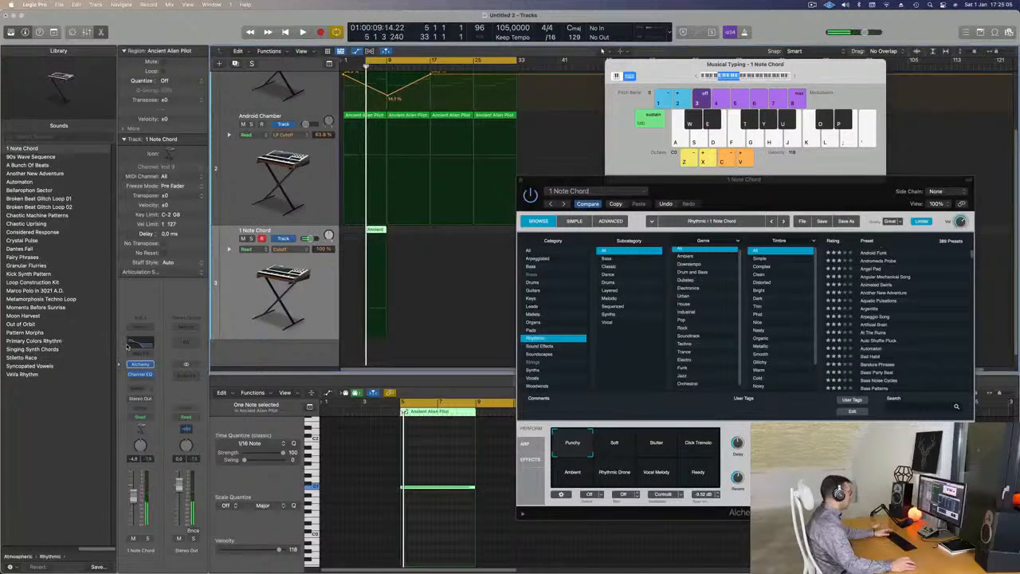
# Refine the 1 Note Chord Channel EQ with a -6.1 dB cut at 280 Hz and the 75 Hz low shelf at +7.5 dB.
pyautogui.click(136, 344)
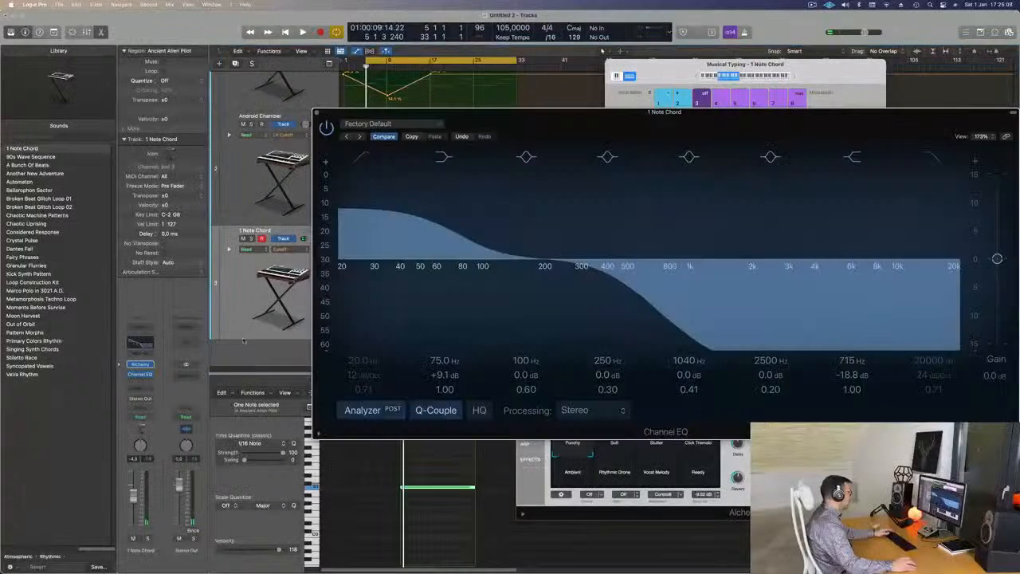
pyautogui.moveTo(562, 263); pyautogui.dragTo(578, 300)
pyautogui.press('space')
pyautogui.press('space')
pyautogui.press('space')
pyautogui.moveTo(455, 232); pyautogui.dragTo(454, 237)
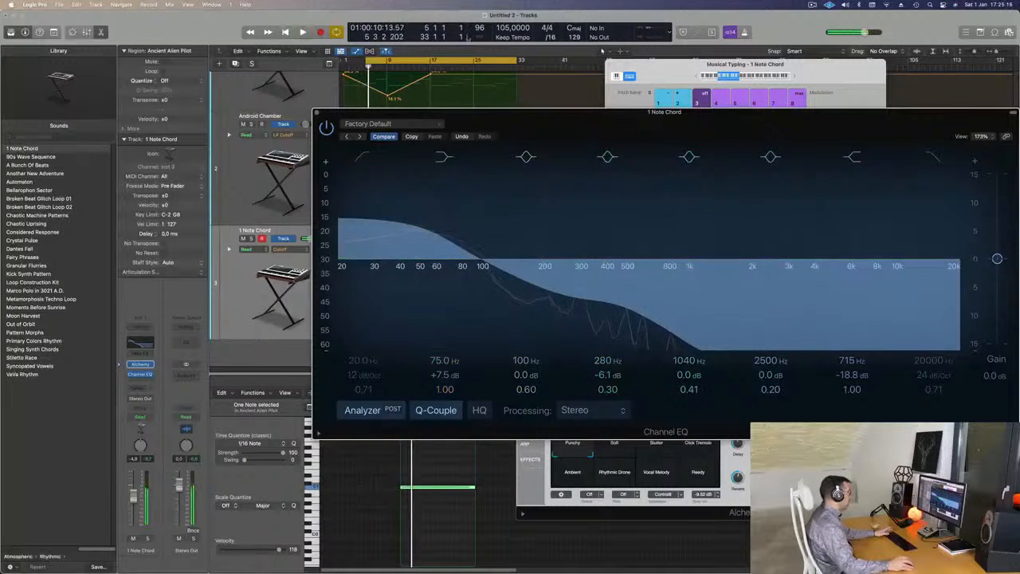
# Move the Channel EQ window clear of the arrangement and play all layers from bar 1 with the three tracks in view.
pyautogui.moveTo(498, 123); pyautogui.dragTo(732, 139)
pyautogui.moveTo(367, 63); pyautogui.dragTo(342, 62)
pyautogui.press('space')
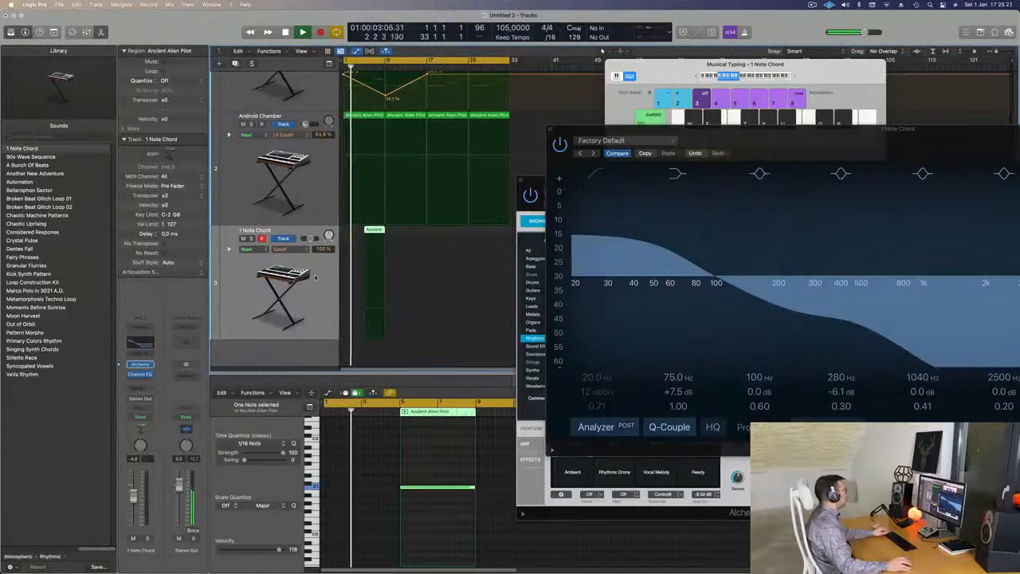
pyautogui.press('super+Up')
pyautogui.press('super+Up')
pyautogui.press('super+Up')
pyautogui.press('super+Up')
pyautogui.press('super+Up')
pyautogui.press('super+Up')
pyautogui.press('super+Up')
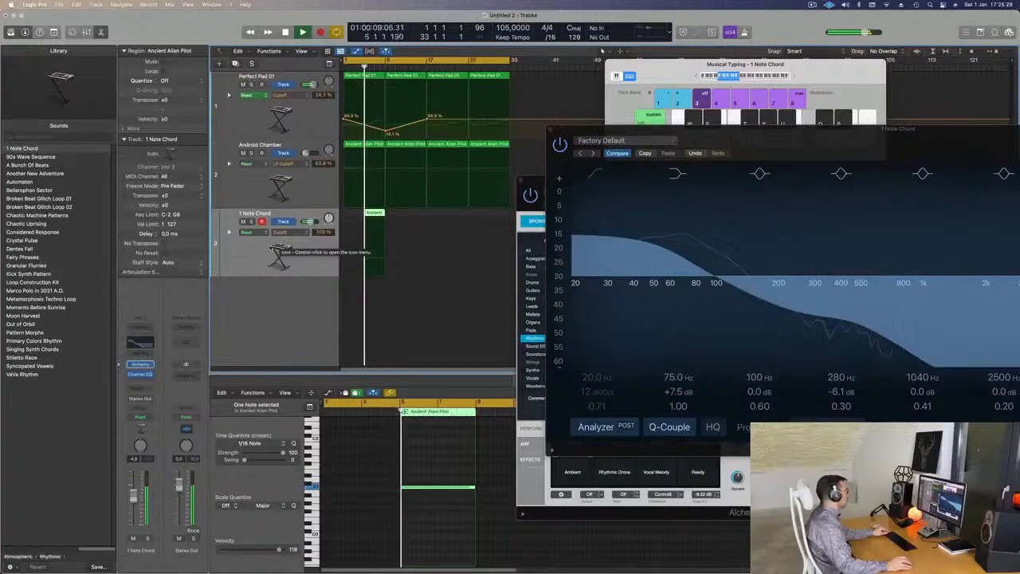
# Copy the 4-bar 1 Note Chord region to bar 9, directly after the original.
pyautogui.press('super+Right')
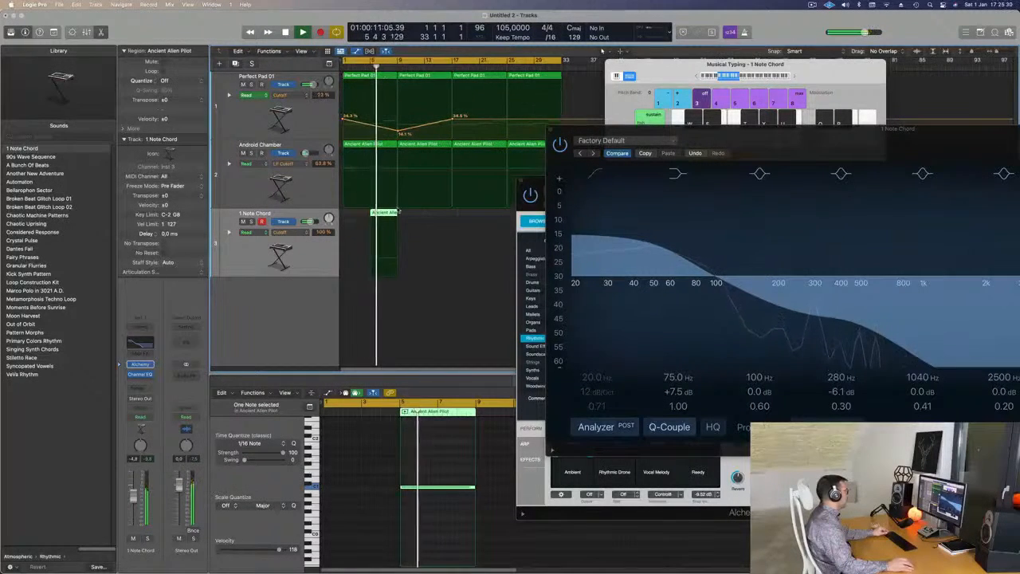
pyautogui.moveTo(389, 214); pyautogui.dragTo(411, 212)
pyautogui.press('super+Left')
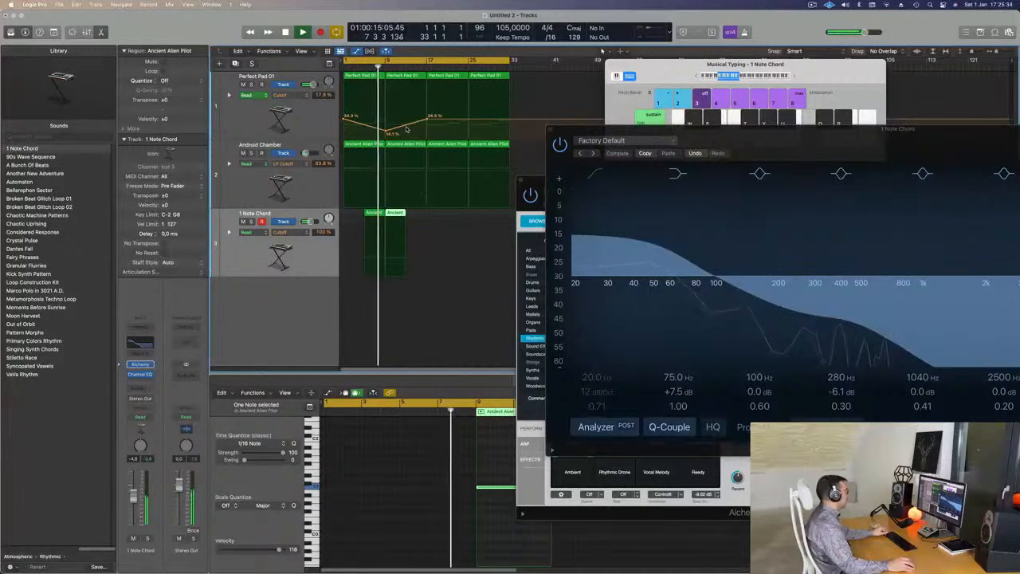
# Reshape the Perfect Pad 01 Cutoff automation at bar 9 so it jumps from 14.1 % to 50.5 % and falls until bar 17.
pyautogui.click(387, 131)
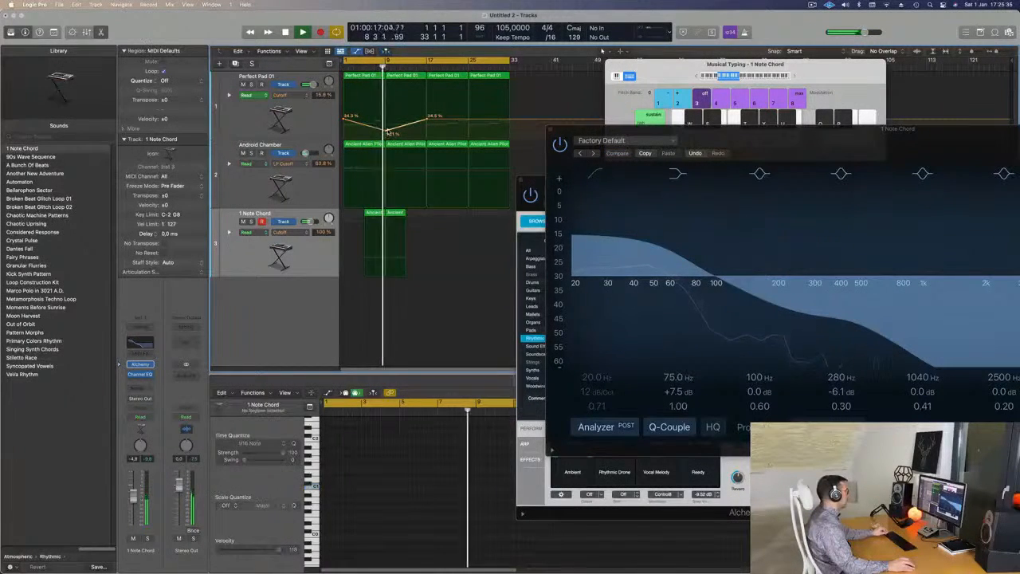
pyautogui.moveTo(388, 112); pyautogui.dragTo(385, 110)
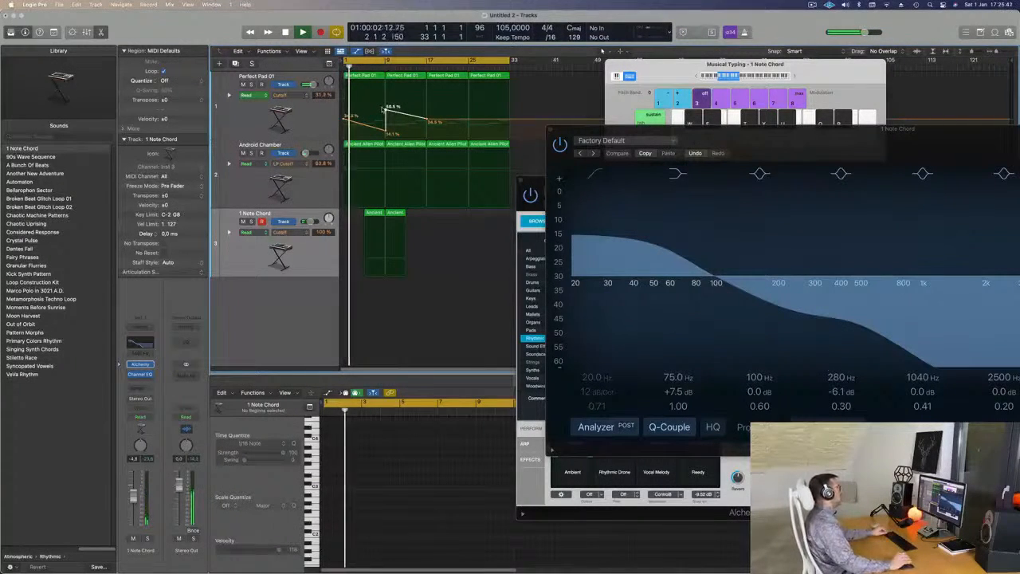
pyautogui.moveTo(777, 135); pyautogui.dragTo(423, 205)
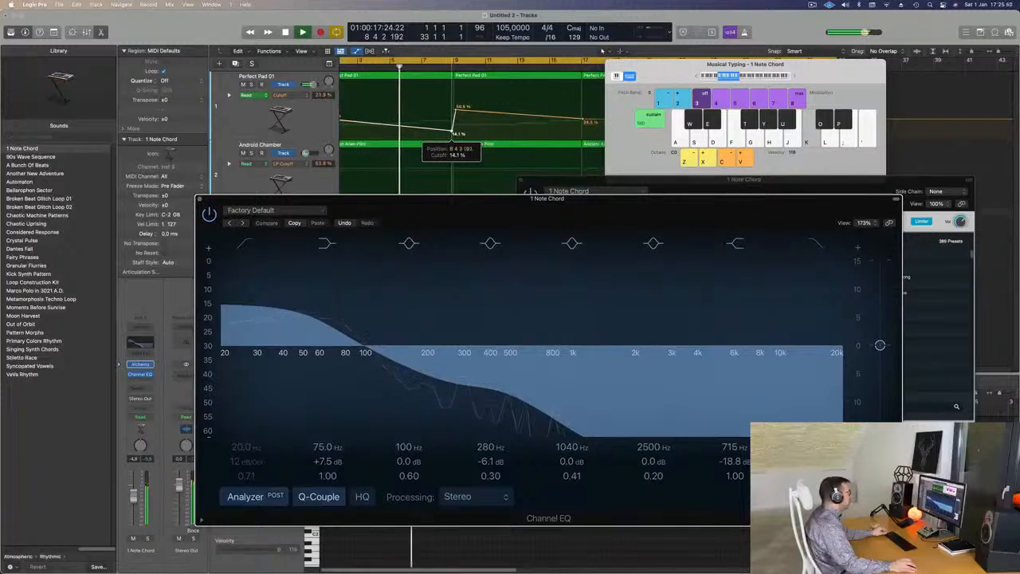
pyautogui.moveTo(456, 109); pyautogui.dragTo(450, 131)
pyautogui.moveTo(405, 199); pyautogui.dragTo(730, 246)
pyautogui.scroll(-6, 436, 165)
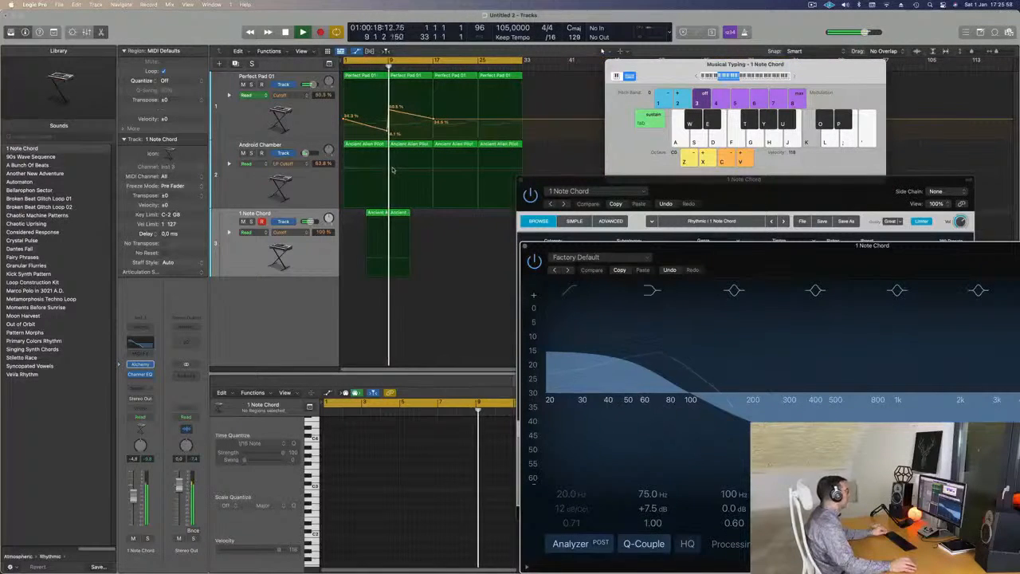
# Play from the start and briefly solo the Android Chamber track to identify its sound.
pyautogui.press('Return')
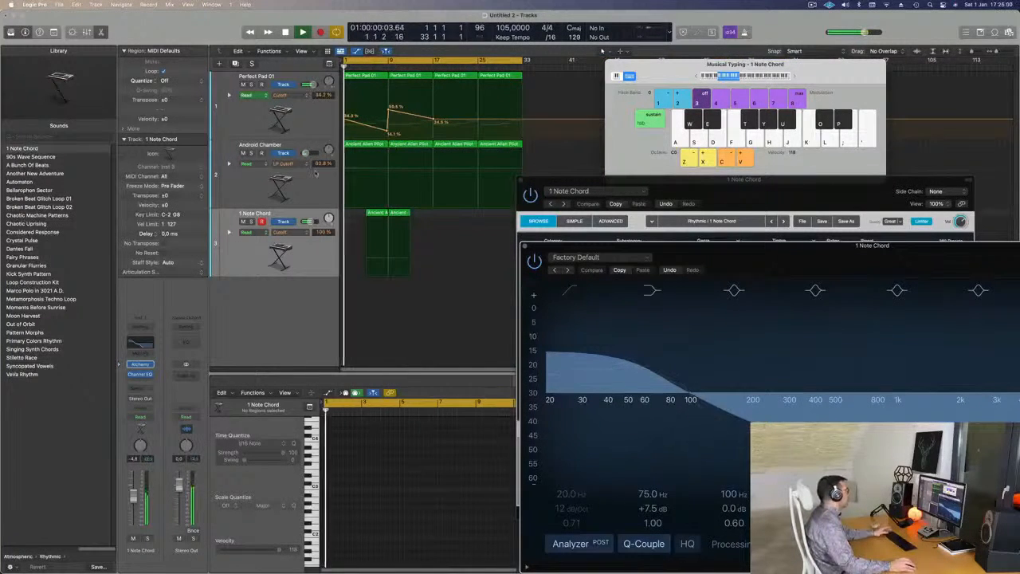
pyautogui.click(260, 164)
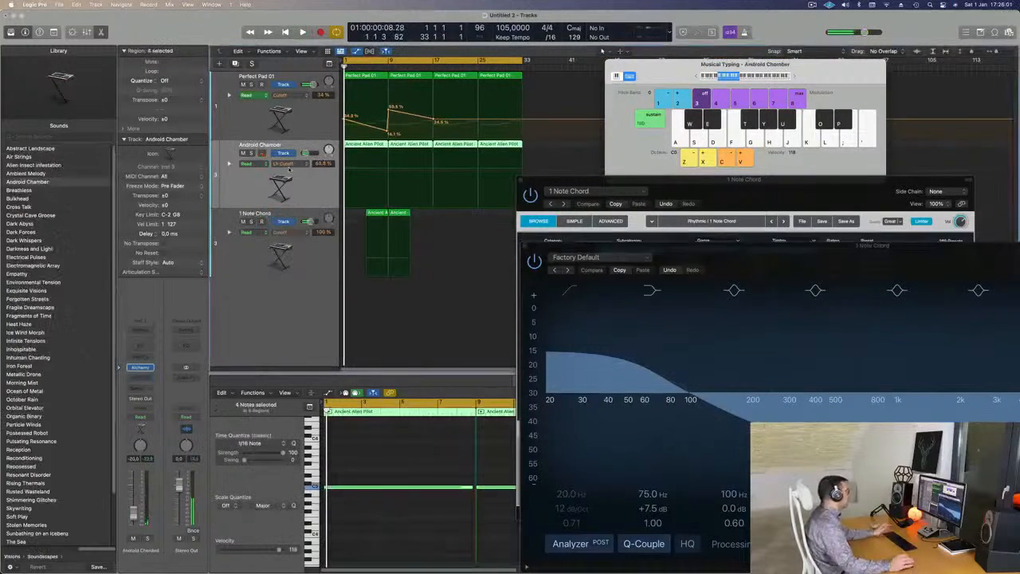
pyautogui.click(251, 153)
pyautogui.press('space')
pyautogui.click(251, 153)
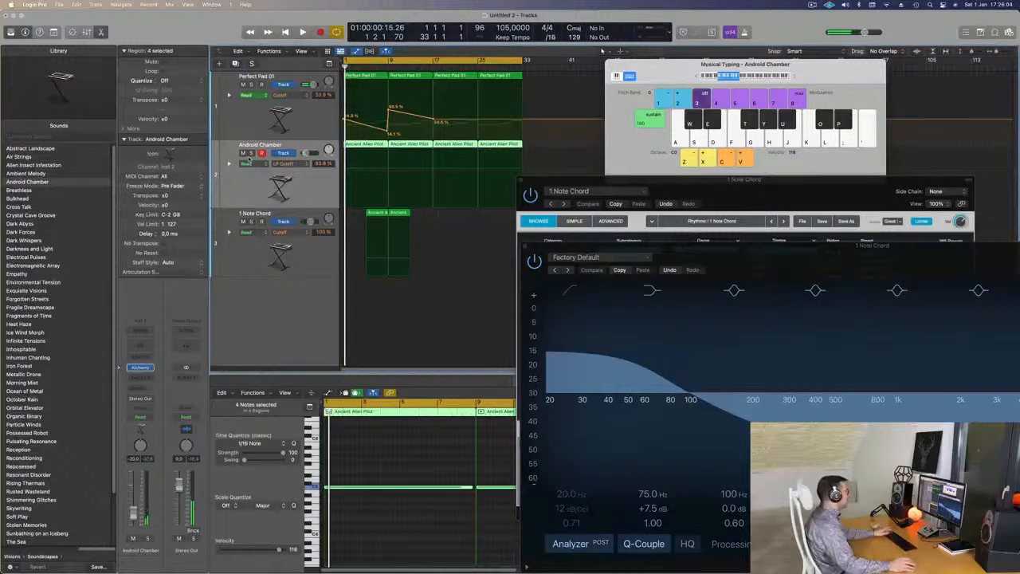
# Add LP Cutoff automation points to the Android Chamber track at about bars 5, 9 and 13.
pyautogui.click(366, 172)
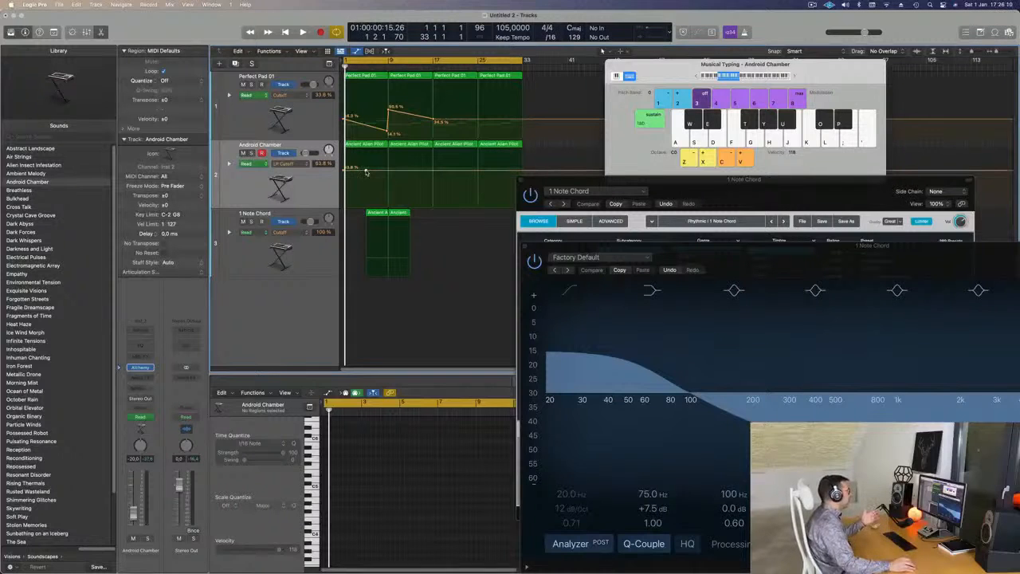
pyautogui.click(411, 172)
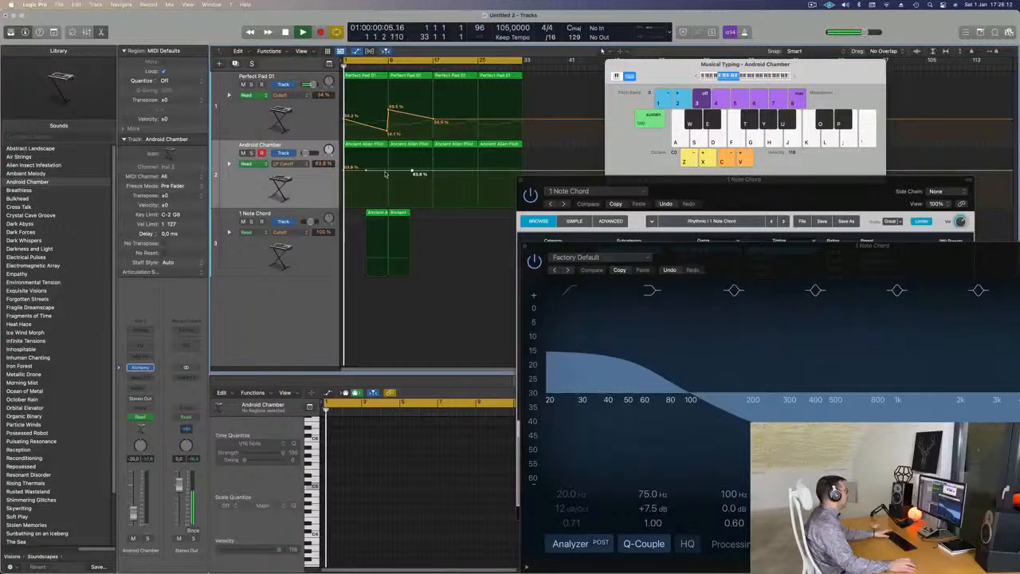
pyautogui.press('space')
# Rename the Android Chamber track as Acufen and return playback to the start.
pyautogui.click(241, 146)
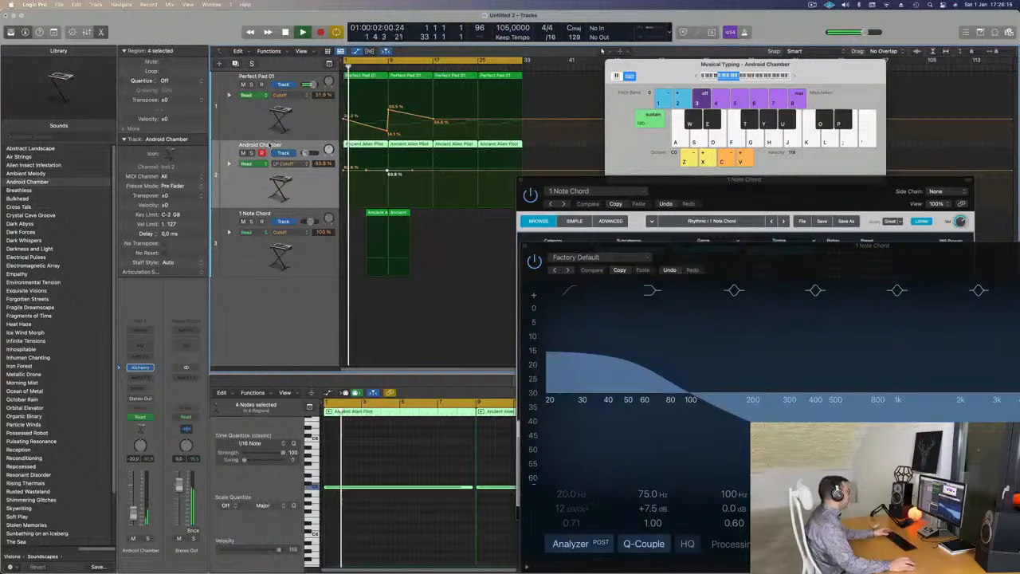
pyautogui.write('Acufen')
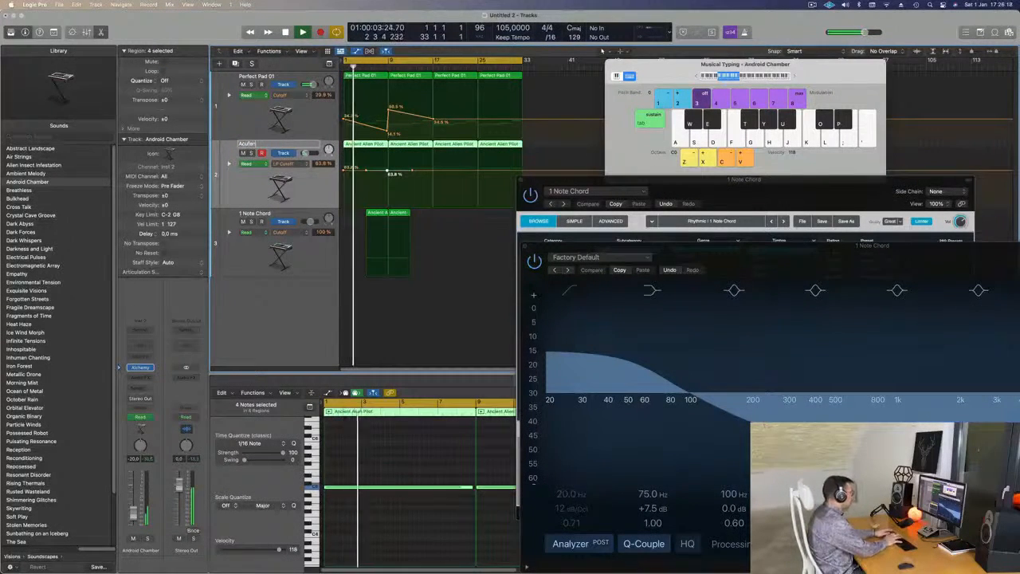
pyautogui.press('Return')
pyautogui.press('Return')
# Shape the Acufen LP Cutoff automation to fall from bar 1 to 27.9 % near bar 9 and rise again until bar 17.
pyautogui.moveTo(389, 172); pyautogui.dragTo(388, 180)
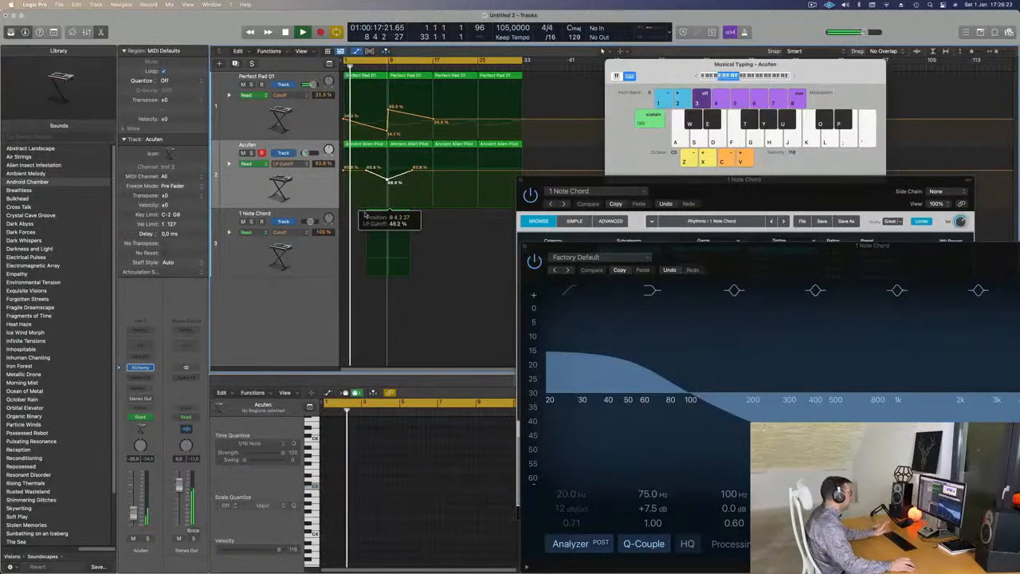
pyautogui.click(368, 170)
pyautogui.moveTo(388, 182); pyautogui.dragTo(344, 171)
pyautogui.press('Return')
pyautogui.click(306, 179)
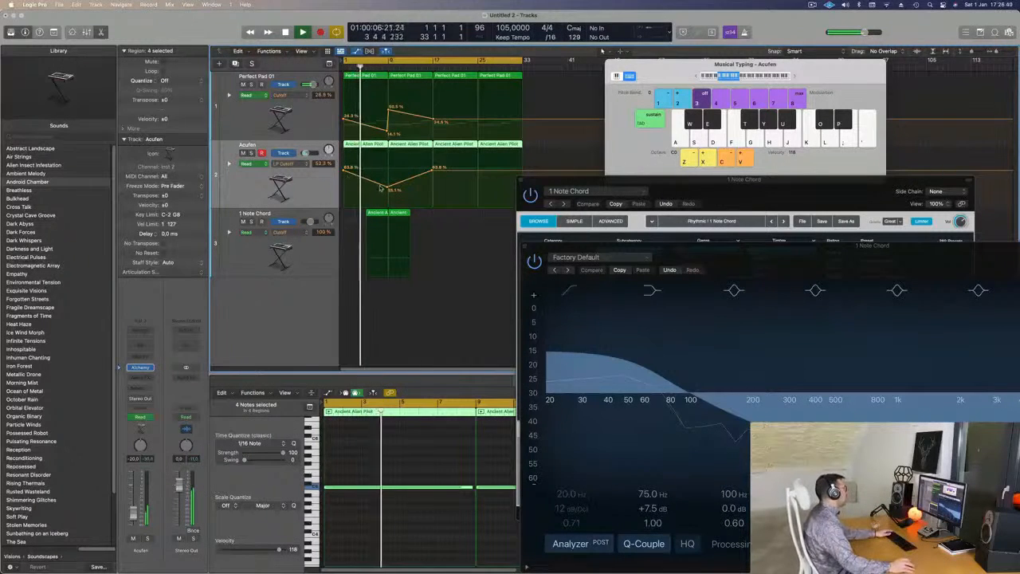
pyautogui.moveTo(387, 189); pyautogui.dragTo(388, 192)
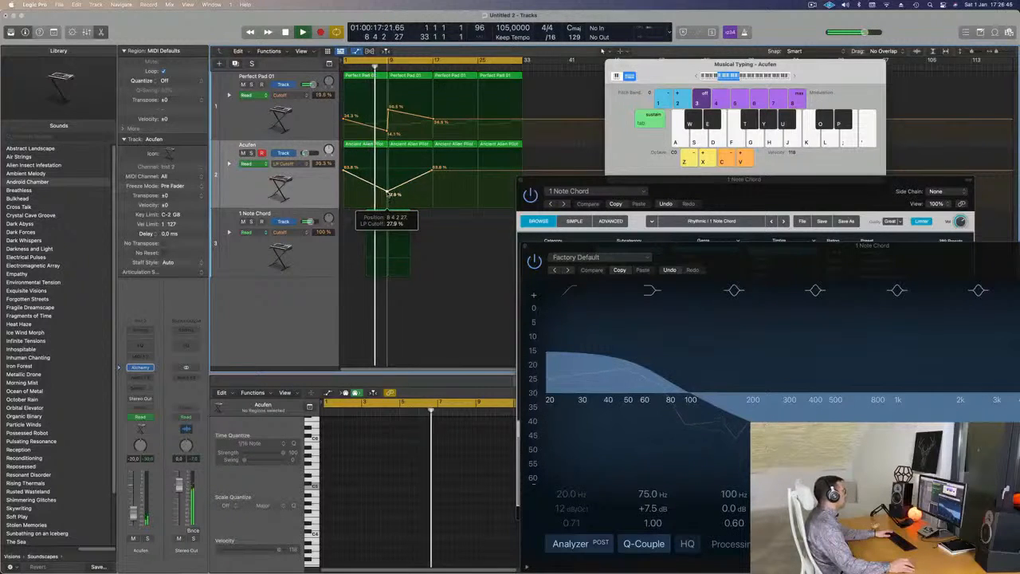
# Fine-tune the Perfect Pad 01 Cutoff points at bar 9, with the low point at about 18.6 % and the peak at 50.5 %.
pyautogui.moveTo(389, 132); pyautogui.dragTo(387, 130)
pyautogui.scroll(2, 381, 132)
pyautogui.scroll(-2, 380, 131)
pyautogui.scroll(5, 382, 129)
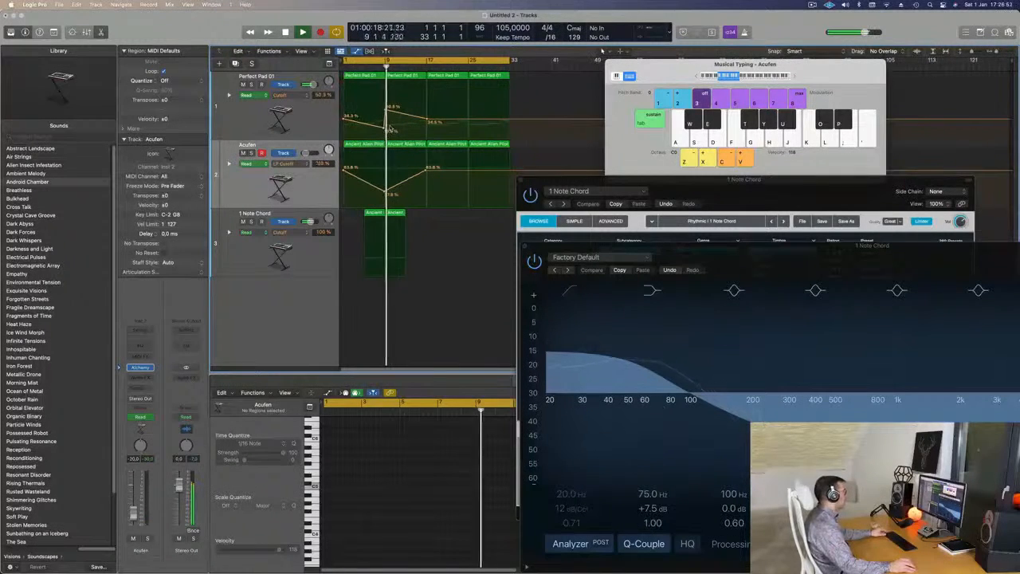
pyautogui.scroll(1, 383, 126)
pyautogui.moveTo(368, 128); pyautogui.dragTo(368, 130)
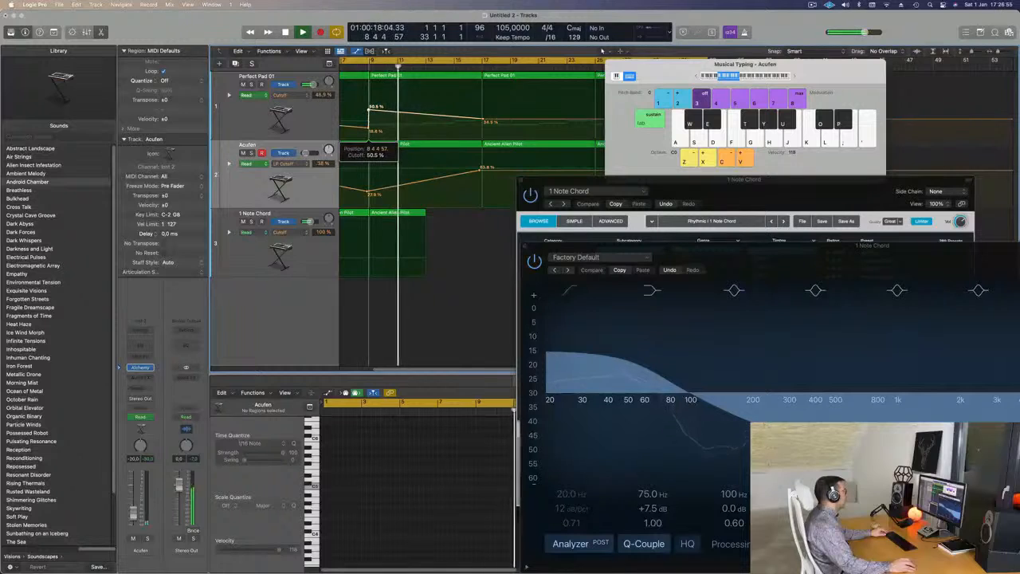
# Play the arrangement from the start to check both cutoff sweeps together with the 1 Note Chord hits.
pyautogui.scroll(-2, 415, 168)
pyautogui.press('Return')
pyautogui.scroll(-2, 416, 167)
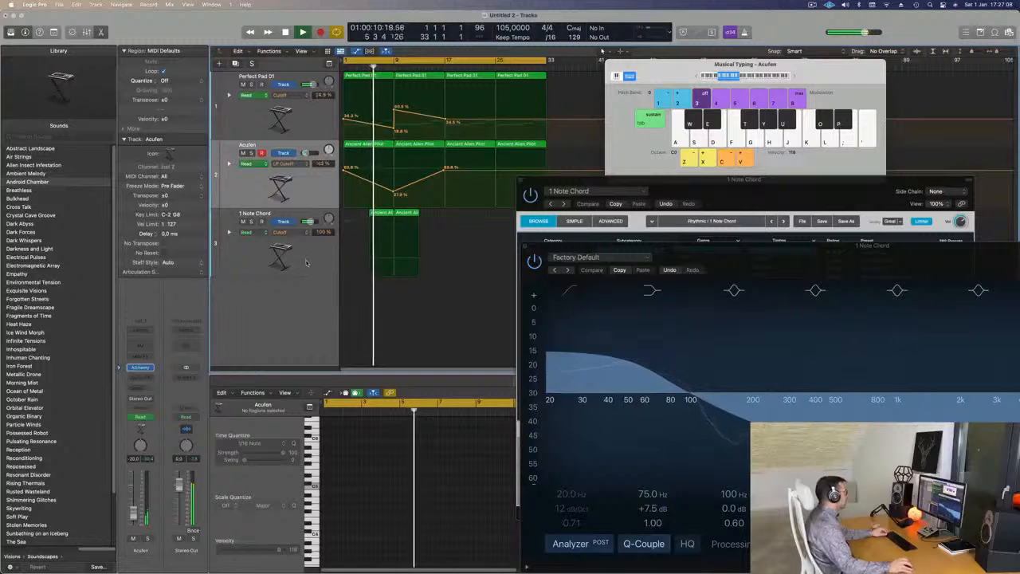
pyautogui.click(259, 255)
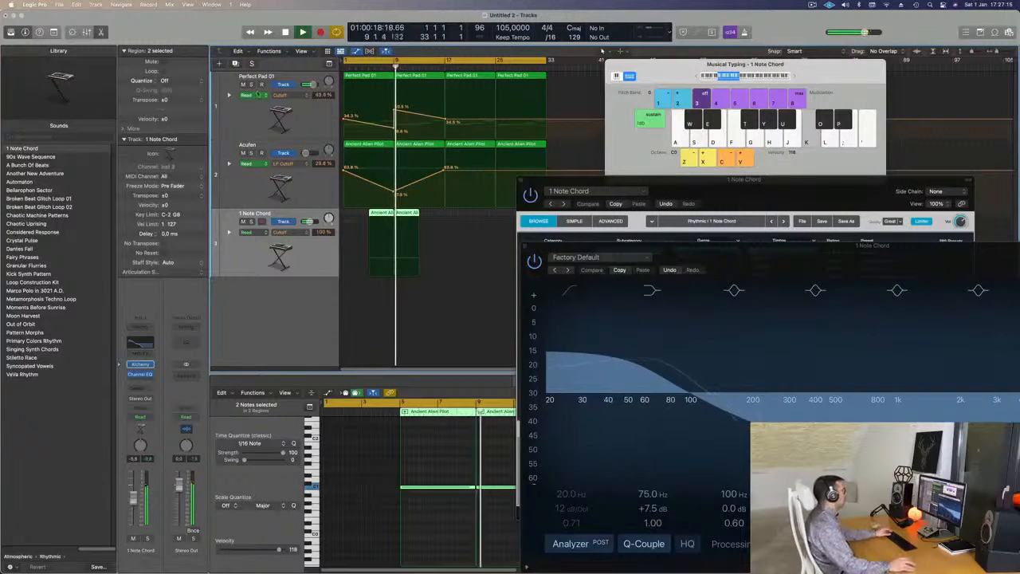
pyautogui.press('super+Right')
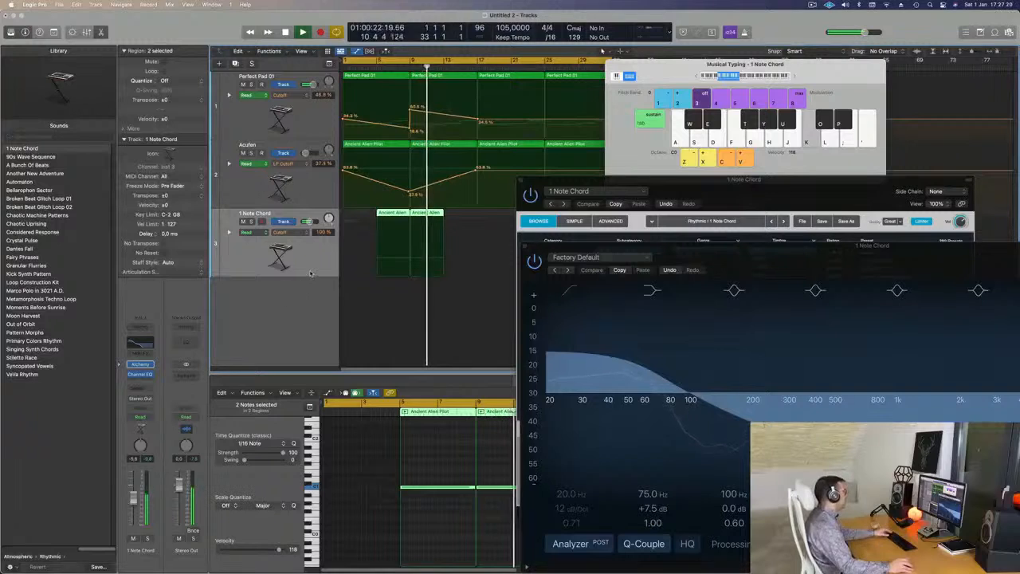
# Duplicate the Acufen track with its settings and copy its first Ancient Alien Pilot region onto the new track at bar 1.
pyautogui.click(246, 187)
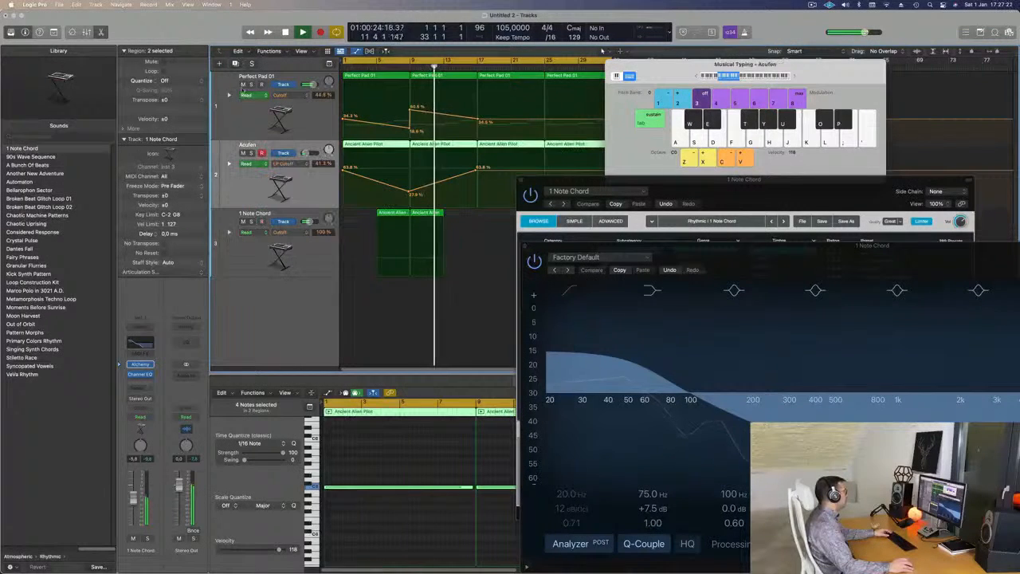
pyautogui.click(235, 64)
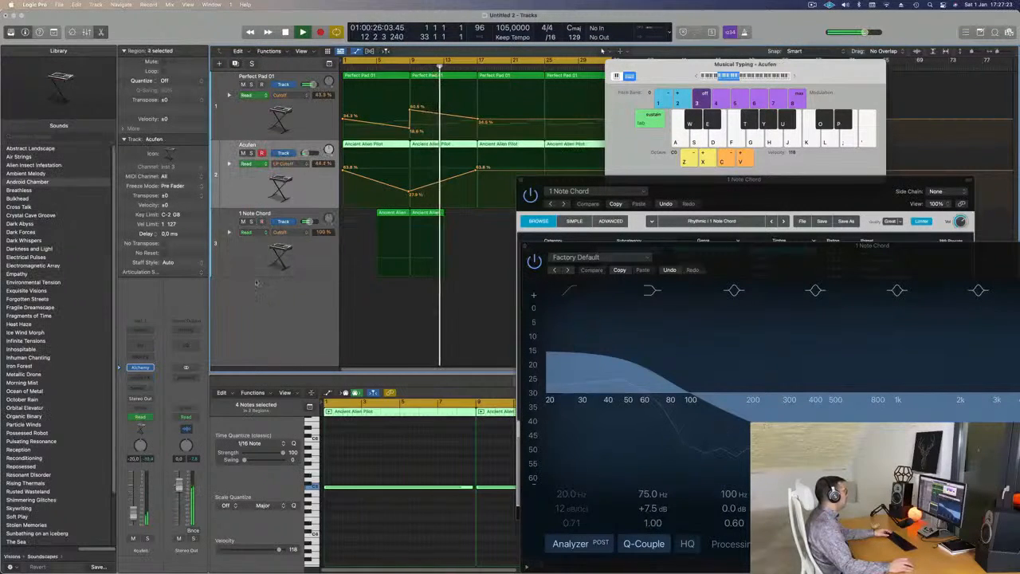
pyautogui.click(313, 189)
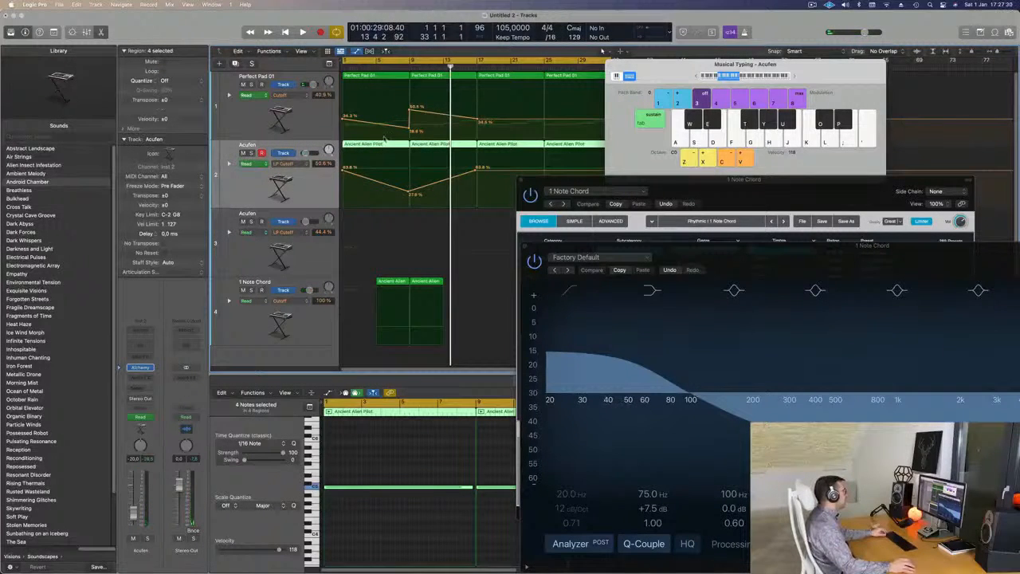
pyautogui.click(318, 117)
pyautogui.click(372, 145)
pyautogui.moveTo(375, 145); pyautogui.dragTo(362, 219)
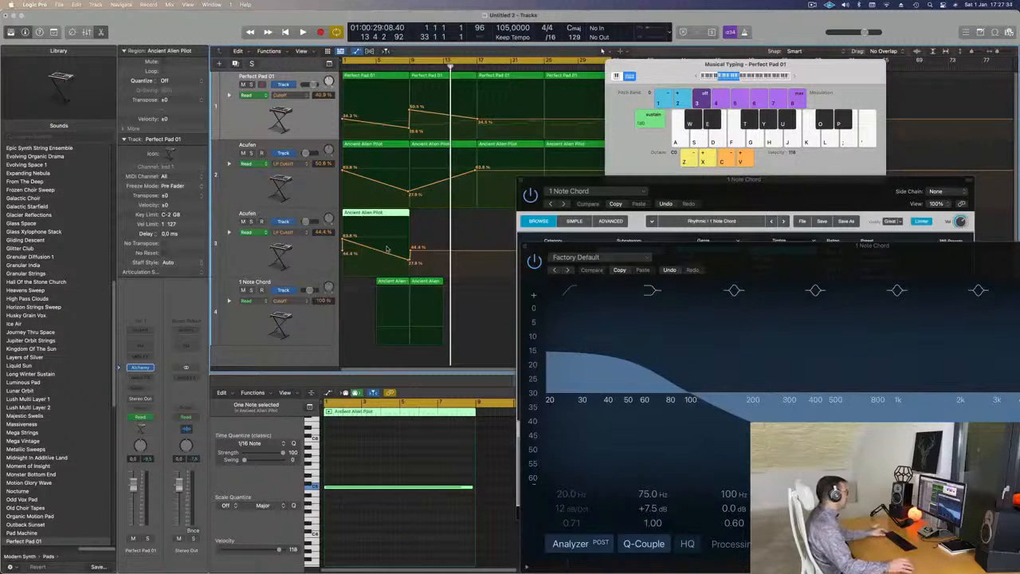
# Delete the LP Cutoff automation from the duplicated Acufen track, keeping the automation on Perfect Pad 01.
pyautogui.press('ctrl+super+BackSpace')
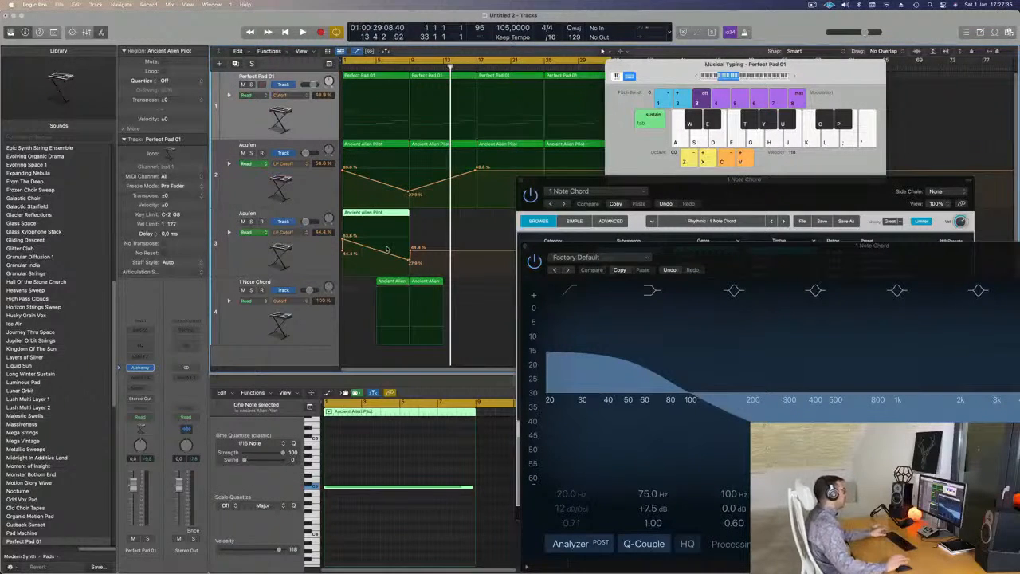
pyautogui.press('super+z')
pyautogui.click(313, 256)
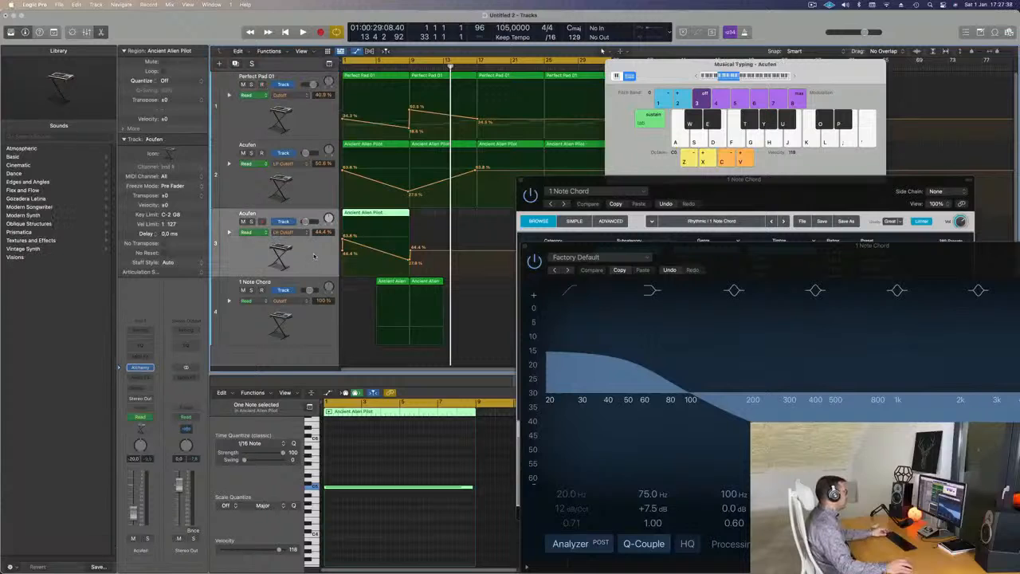
pyautogui.press('ctrl+super+BackSpace')
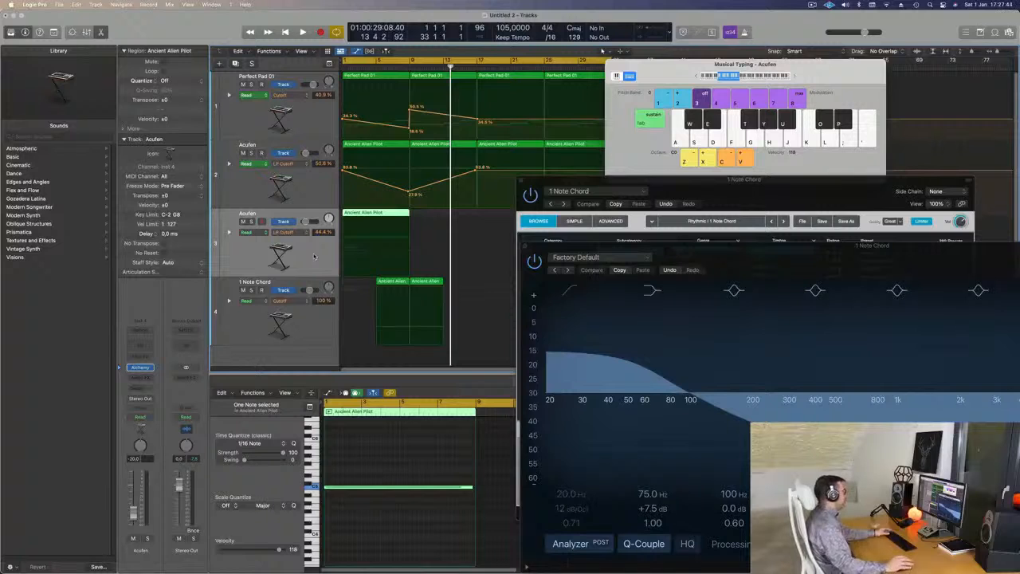
# Move the copied region on the duplicated Acufen track to about bar 7 and cut off everything after bar 9.
pyautogui.press('space')
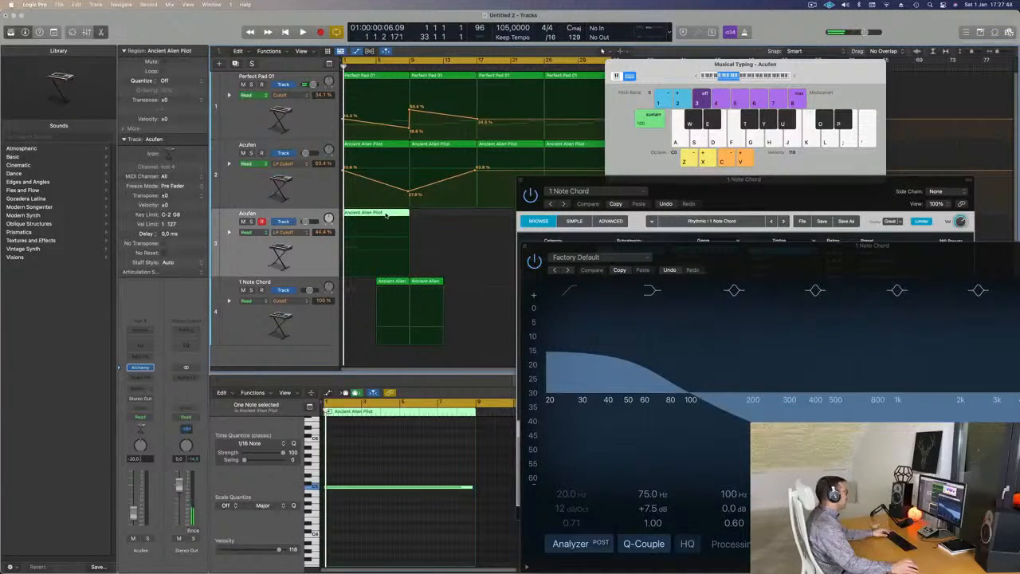
pyautogui.moveTo(374, 214); pyautogui.dragTo(435, 217)
pyautogui.keyDown('super'); pyautogui.doubleClick(410, 215); pyautogui.keyUp('super')
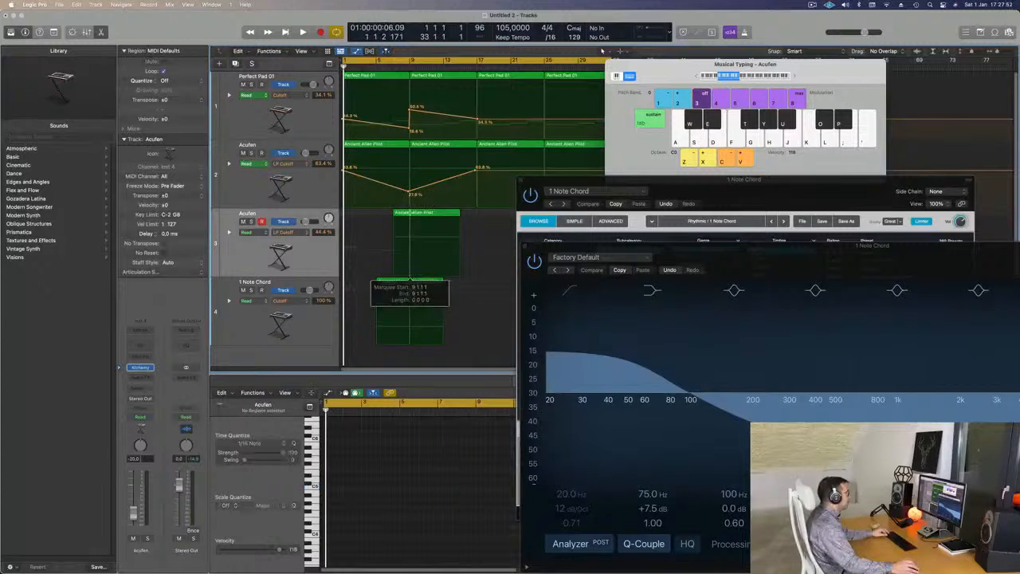
pyautogui.press('Return')
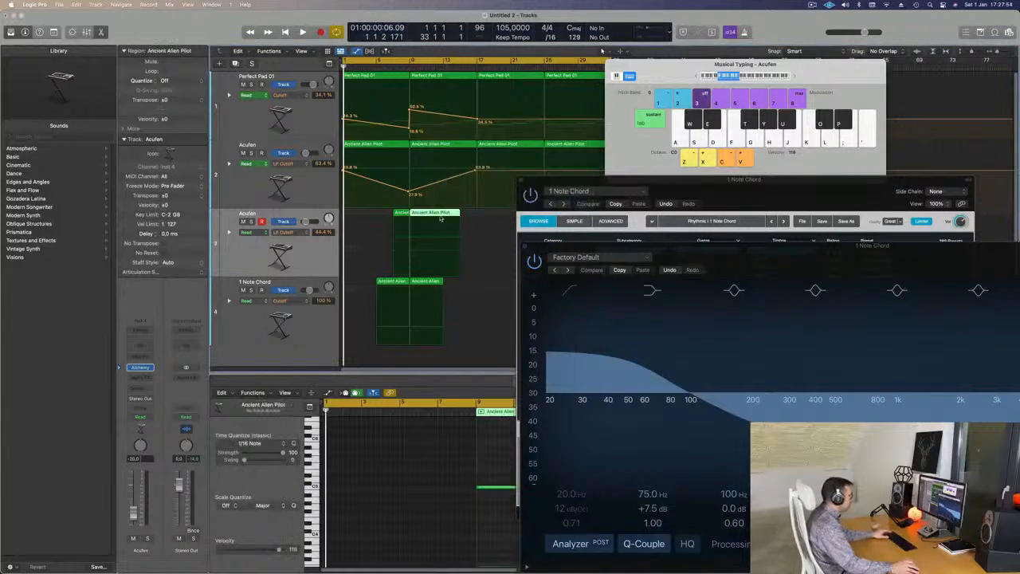
pyautogui.press('Delete')
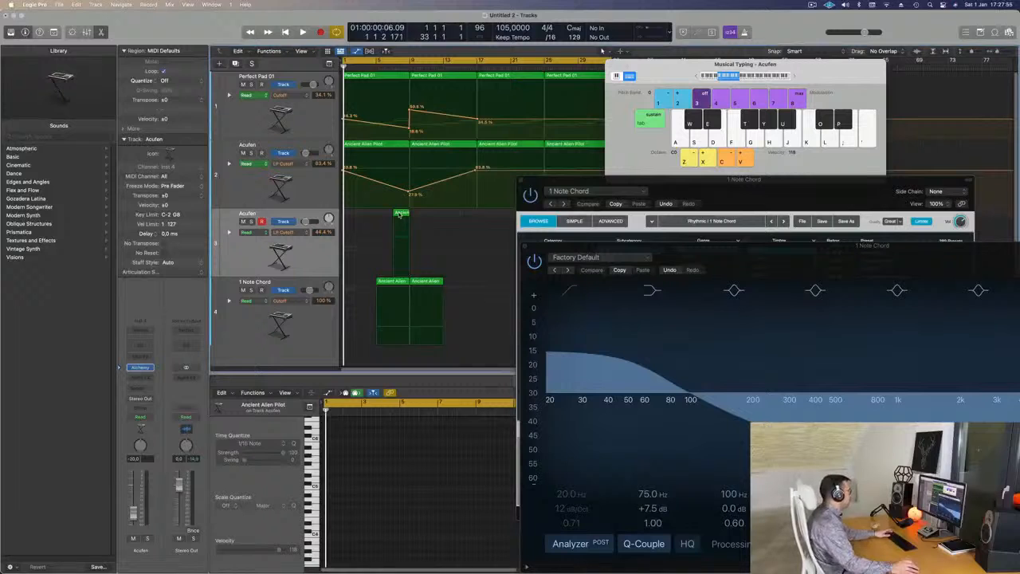
pyautogui.press('super+Right')
pyautogui.press('super+Right')
pyautogui.press('super+Right')
pyautogui.press('super+Right')
pyautogui.press('super+Right')
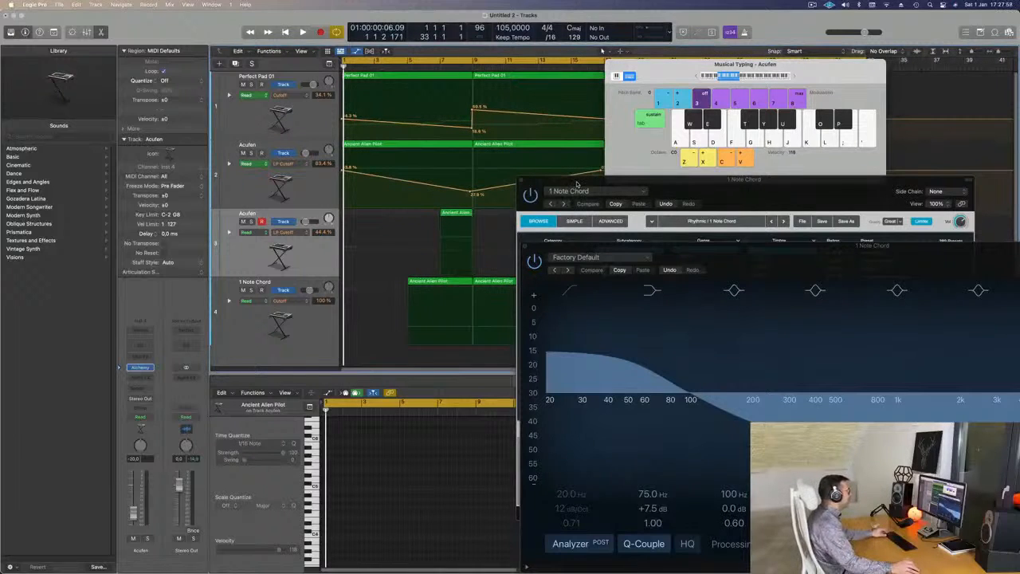
# Move the region on the duplicated Acufen track to bar 8 and play the arrangement from the start.
pyautogui.click(451, 212)
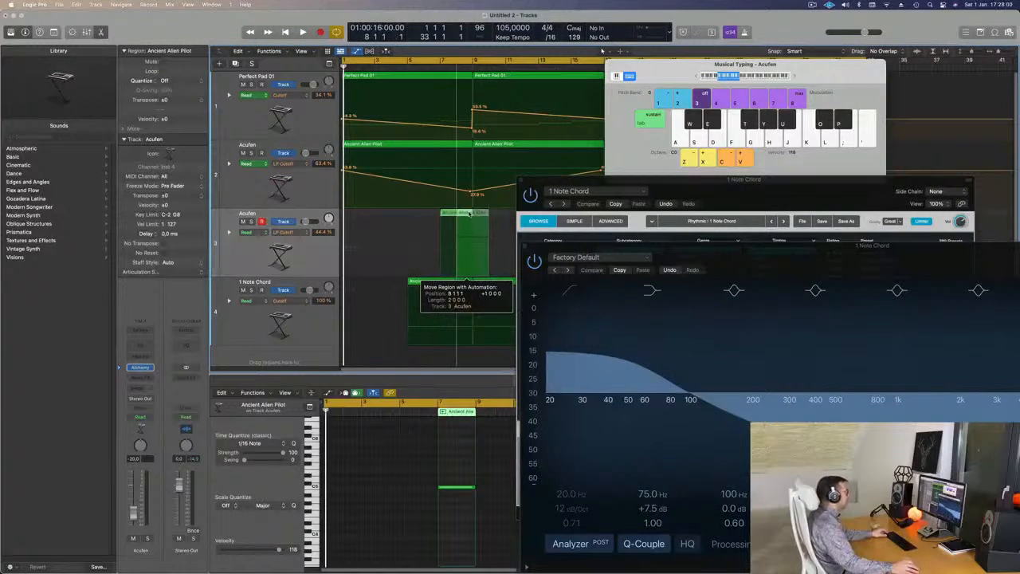
pyautogui.press('super+Left')
pyautogui.press('super+Left')
pyautogui.moveTo(604, 181); pyautogui.dragTo(652, 126)
pyautogui.press('space')
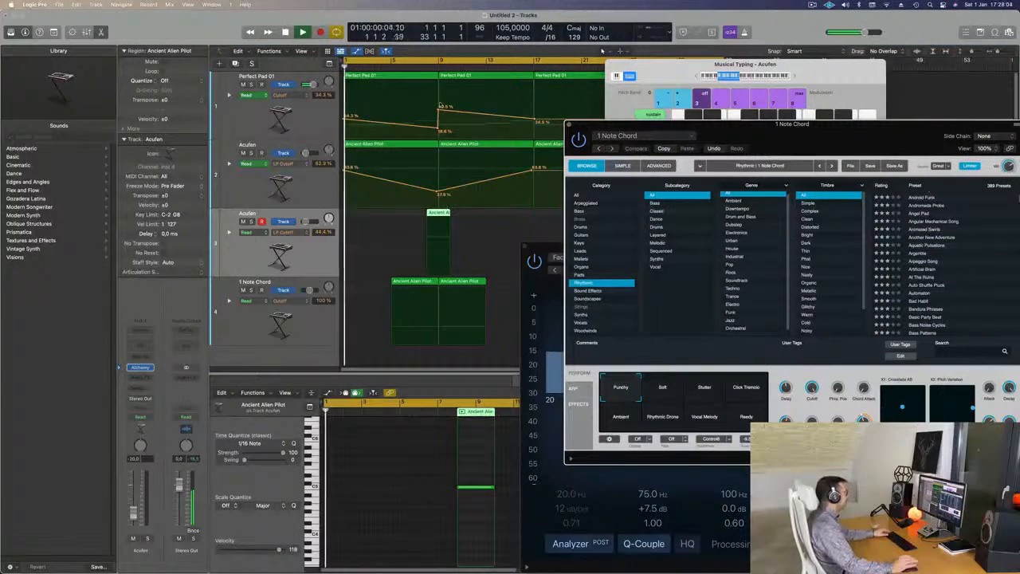
pyautogui.press('super+Left')
pyautogui.press('super+Left')
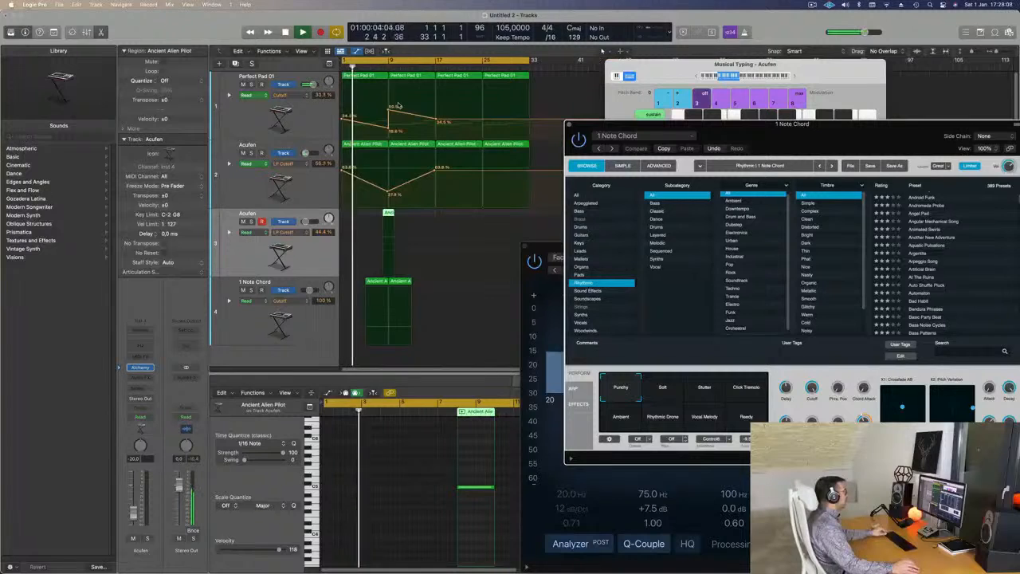
pyautogui.press('super+Right')
pyautogui.scroll(-2, 381, 116)
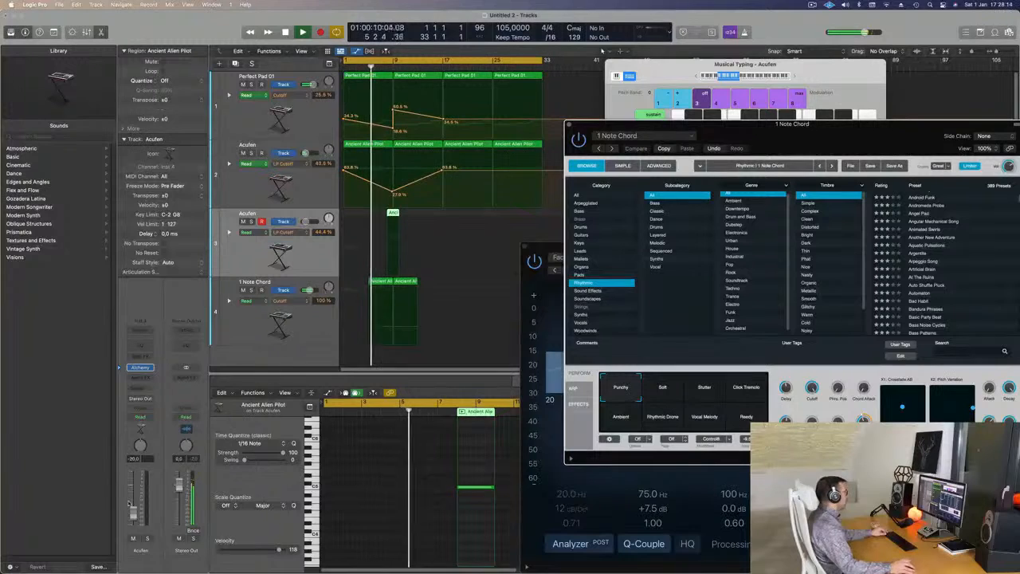
# Lower the 1 Note Chord track's volume slightly during playback, close its equalizer window and stop playback.
pyautogui.click(313, 322)
pyautogui.click(313, 322)
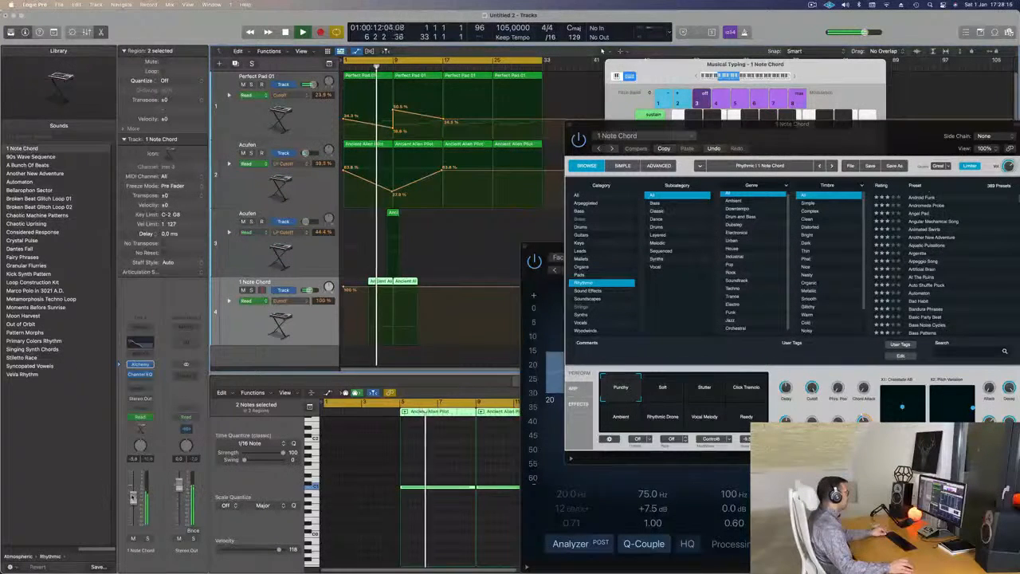
pyautogui.click(524, 246)
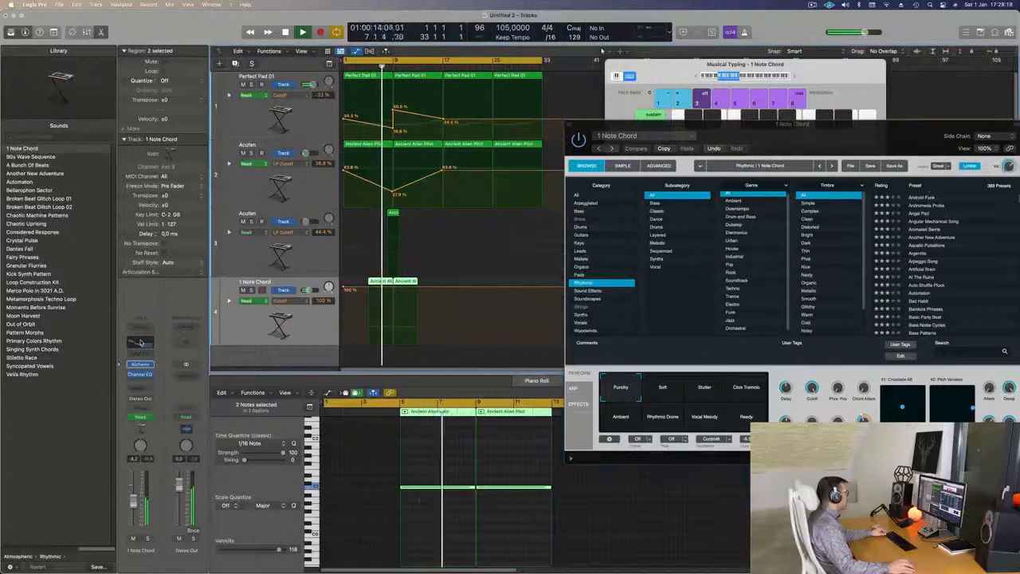
pyautogui.press('super+Right')
pyautogui.press('super+Right')
pyautogui.press('super+Right')
pyautogui.press('super+Right')
pyautogui.press('space')
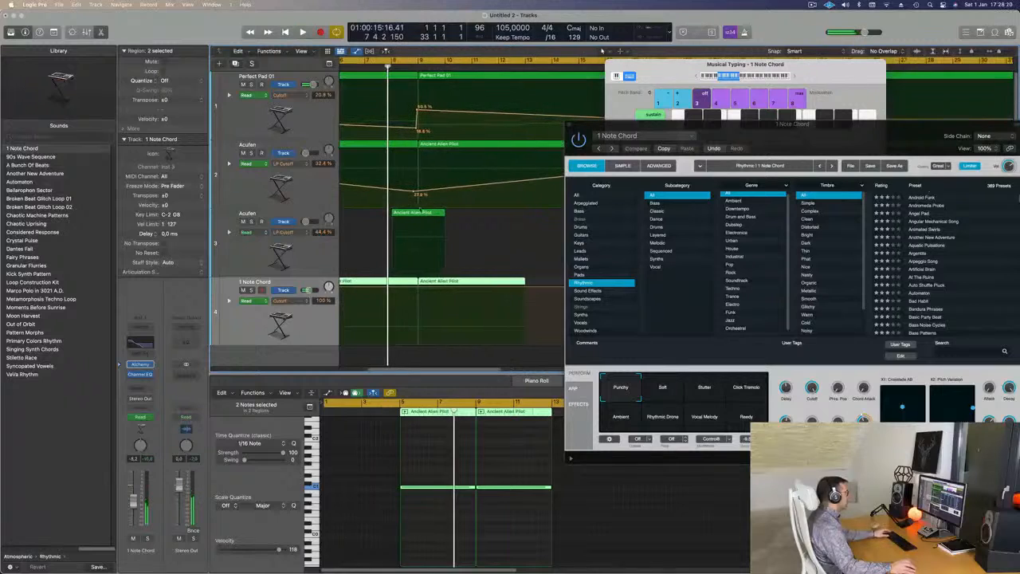
# Open Alchemy on the duplicated Acufen track, filter presets to Strings and load Alpha Pad for auditioning with Musical Typing.
pyautogui.click(315, 257)
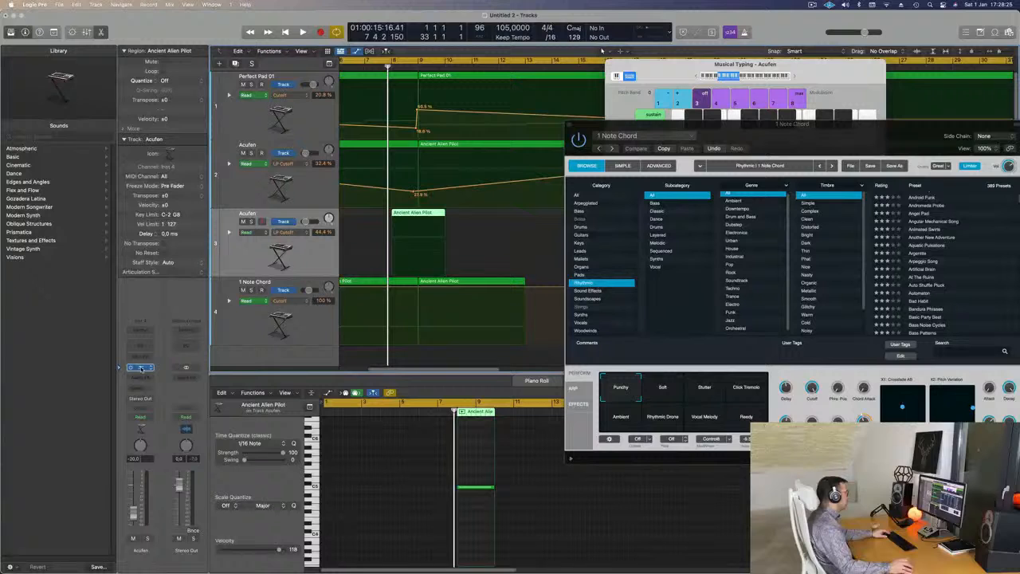
pyautogui.click(140, 368)
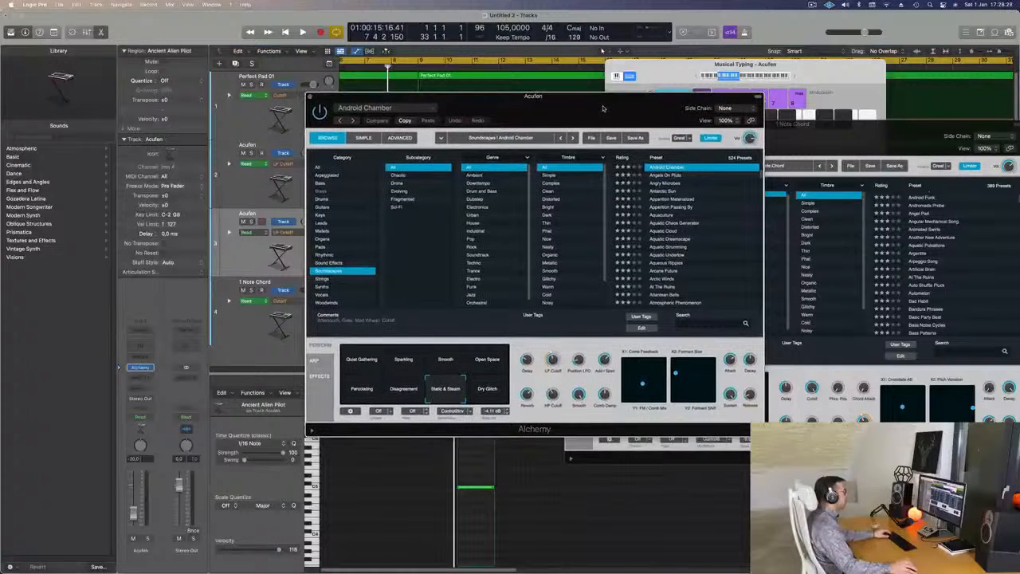
pyautogui.moveTo(605, 107); pyautogui.dragTo(577, 98)
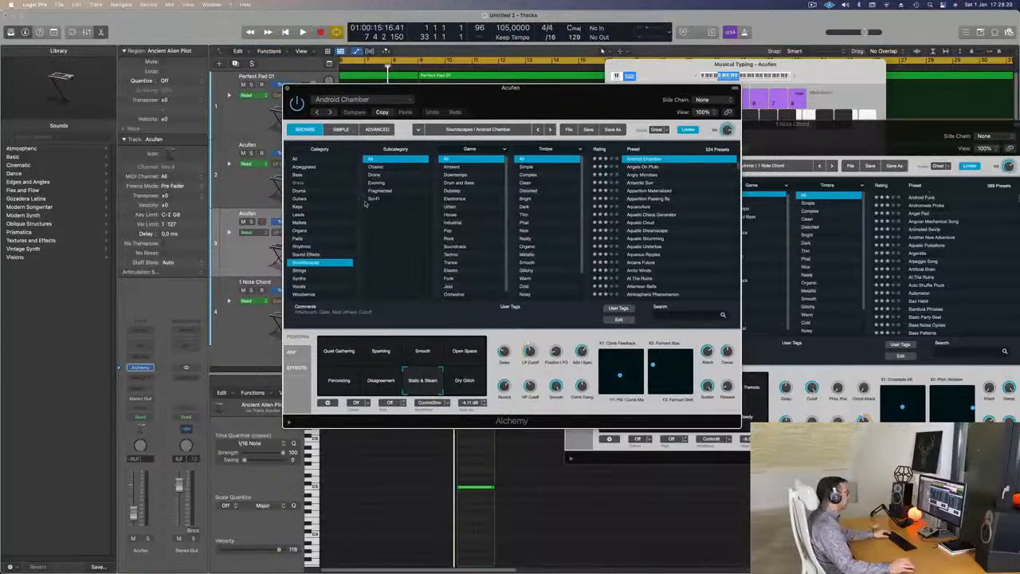
pyautogui.click(300, 271)
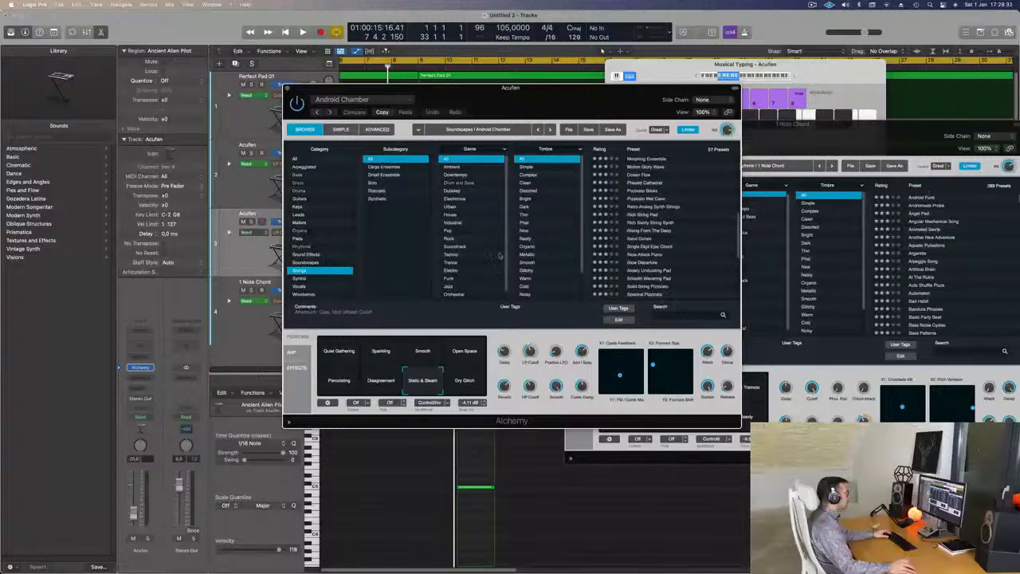
pyautogui.scroll(8, 656, 200)
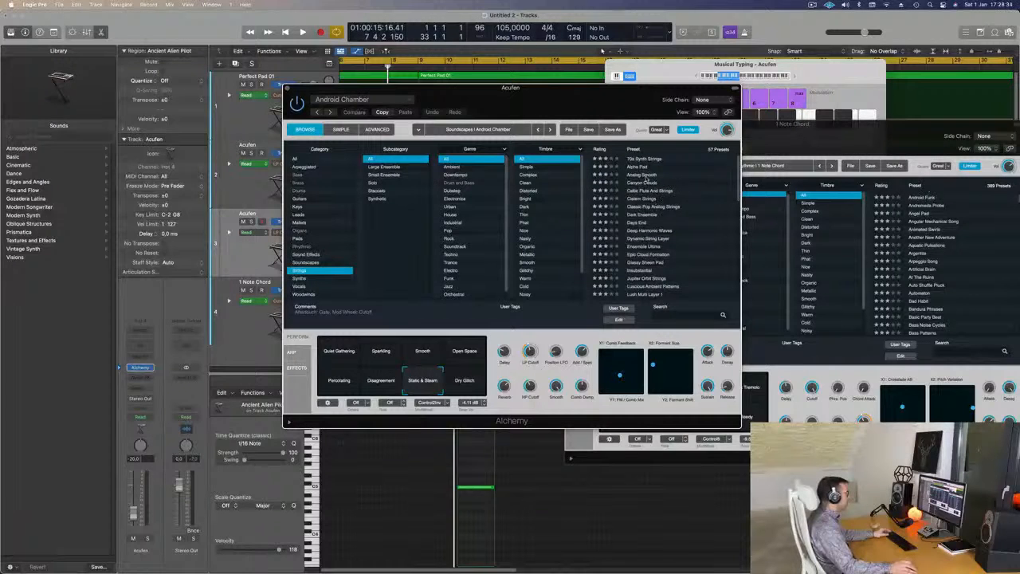
pyautogui.click(642, 168)
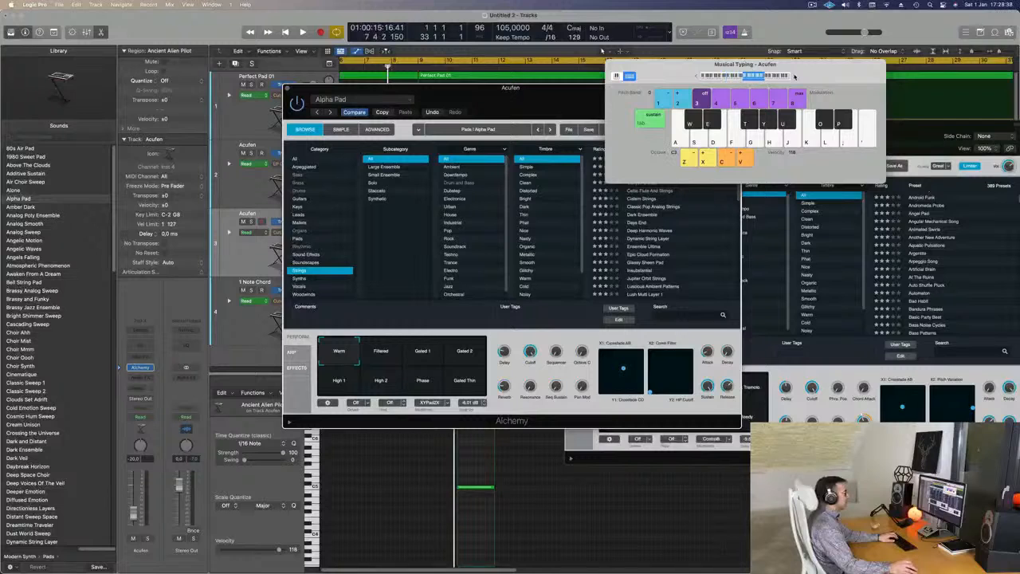
pyautogui.moveTo(795, 77); pyautogui.dragTo(867, 73)
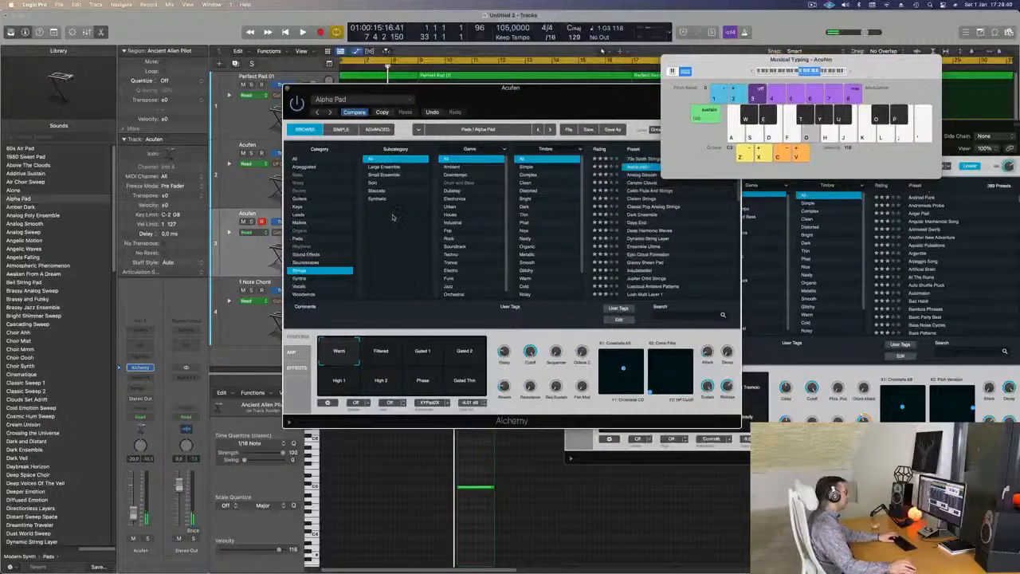
# Add a send to Bus 1 on the duplicated Acufen track.
pyautogui.moveTo(478, 104); pyautogui.dragTo(658, 122)
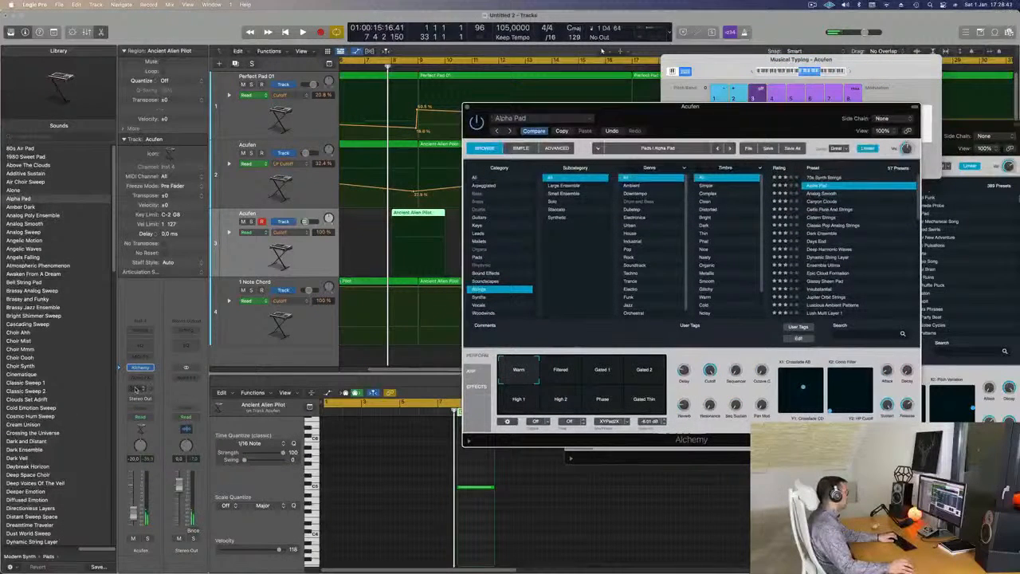
pyautogui.click(136, 388)
pyautogui.moveTo(149, 402)
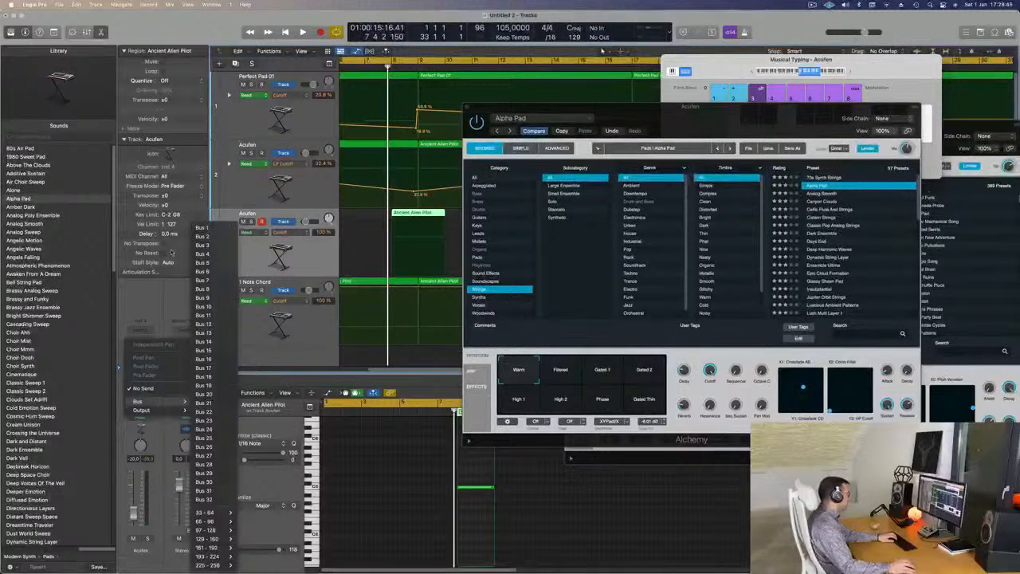
pyautogui.click(95, 387)
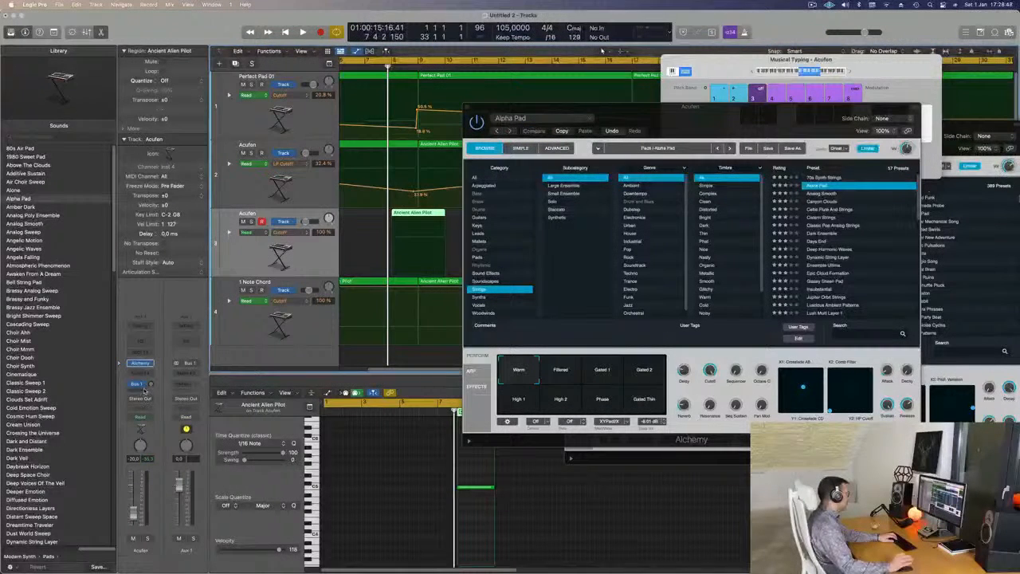
# Insert SilverVerb with the grandiose preset on the Bus 1 aux channel and adjust the duplicated Acufen track's send level.
pyautogui.click(186, 376)
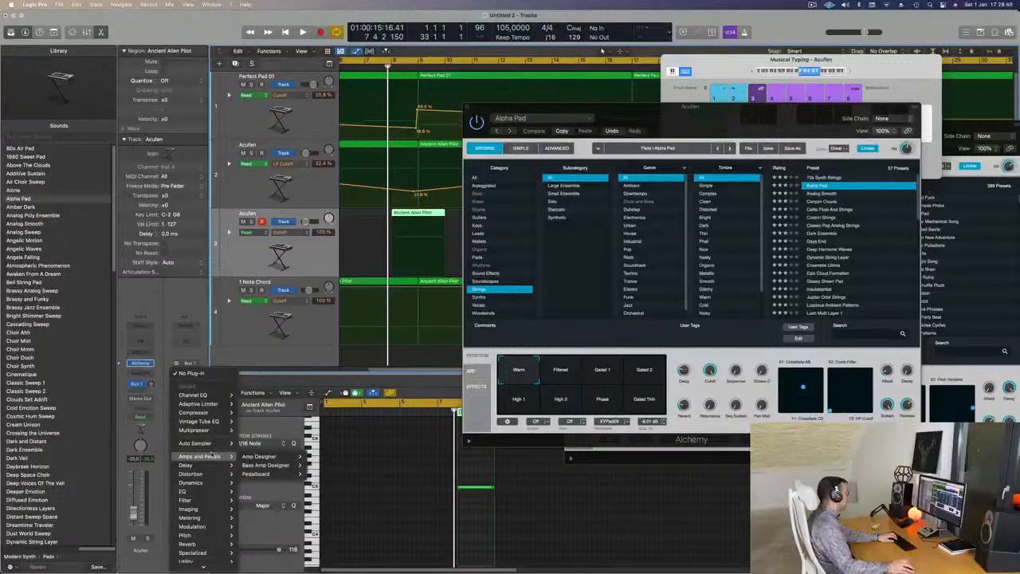
pyautogui.moveTo(195, 543)
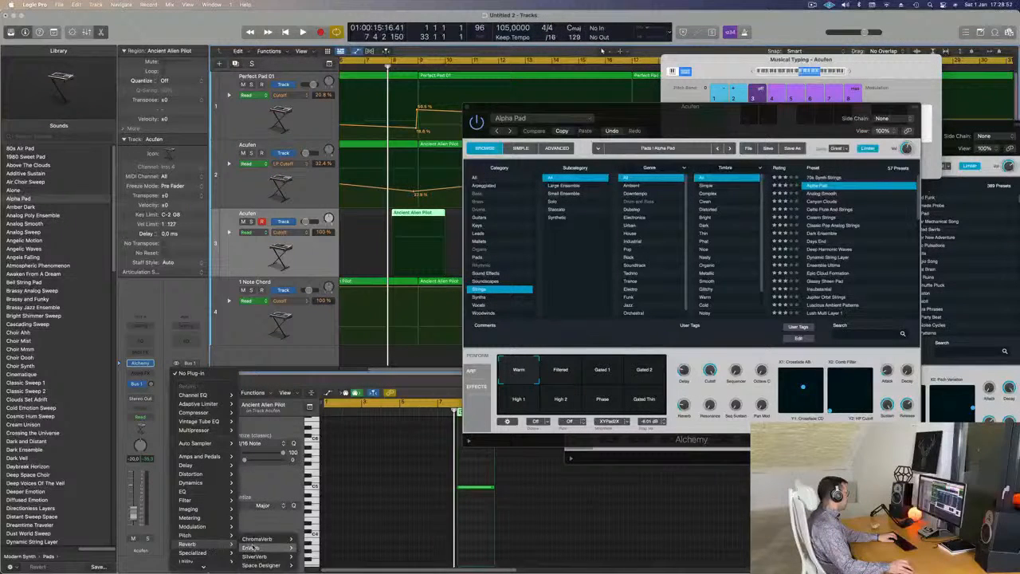
pyautogui.click(310, 556)
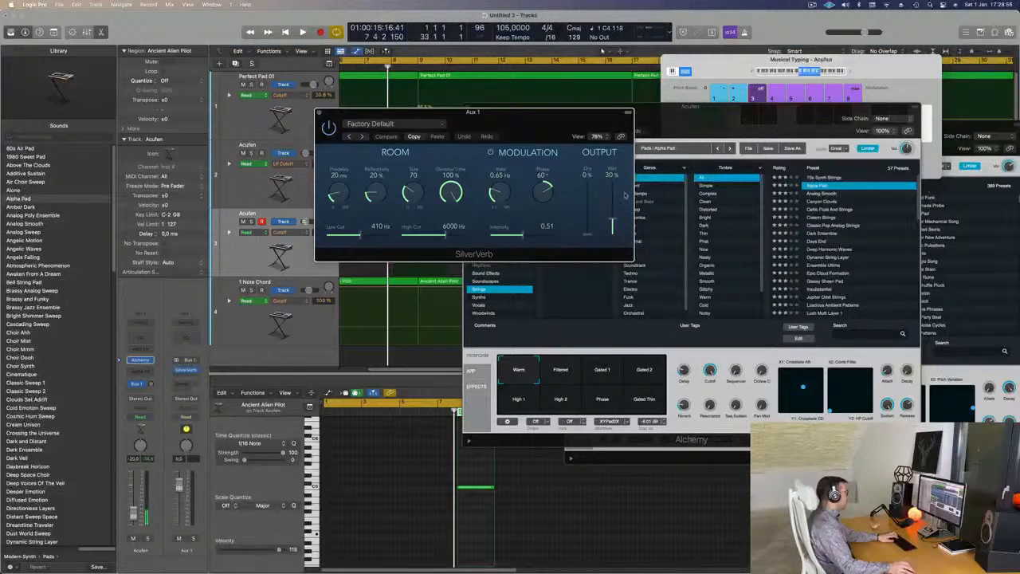
pyautogui.click(416, 125)
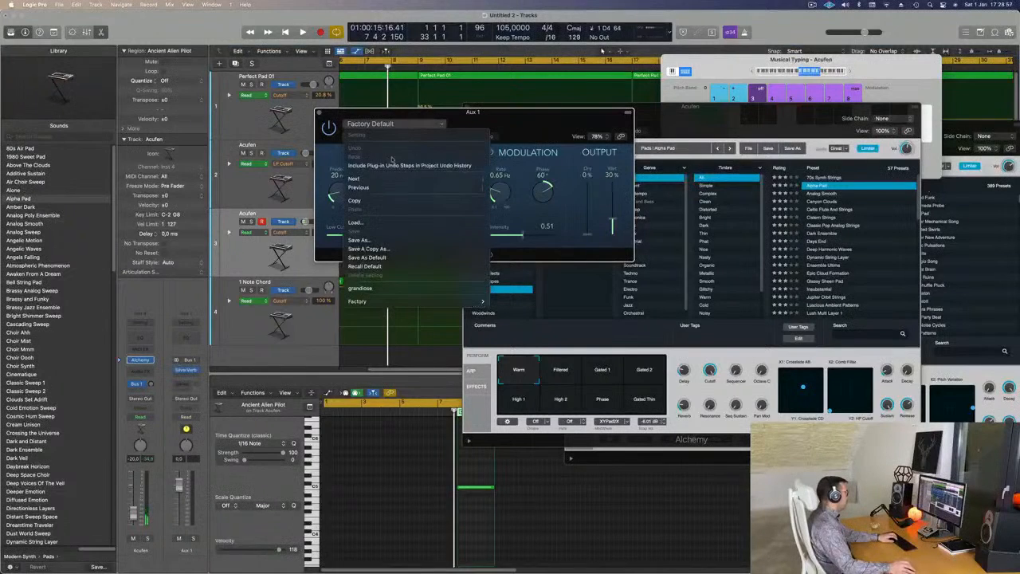
pyautogui.click(360, 288)
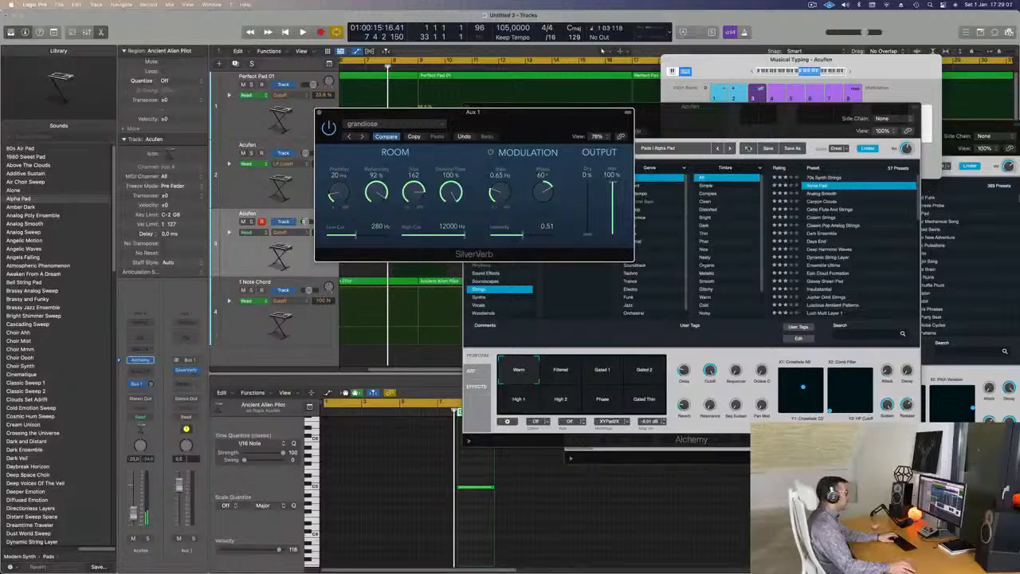
pyautogui.moveTo(150, 384); pyautogui.dragTo(153, 400)
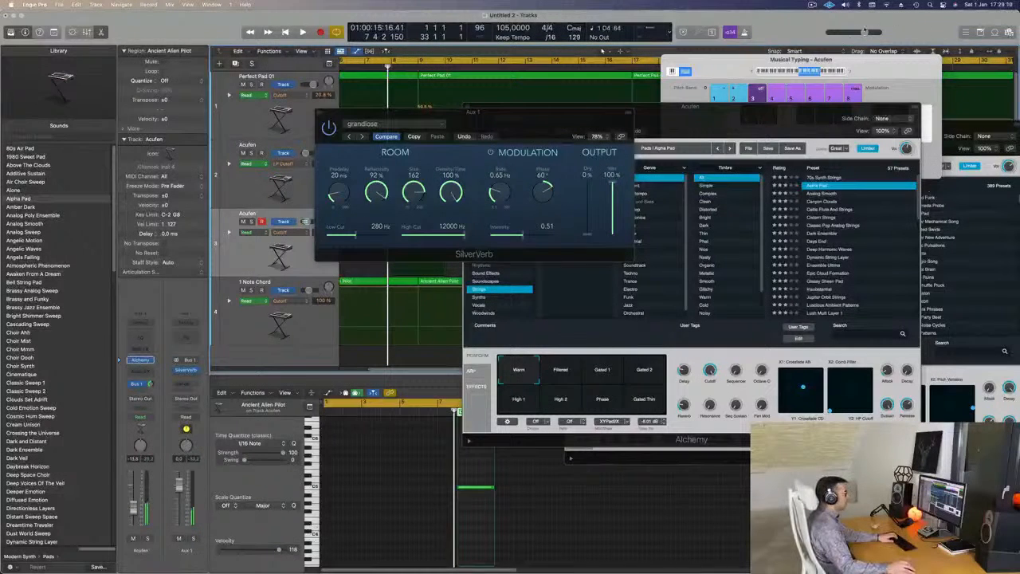
# Audition Strings presets with Distorted and Nasty timbres and load Middle Eastern Dreams on the duplicated Acufen track.
pyautogui.press('super+k')
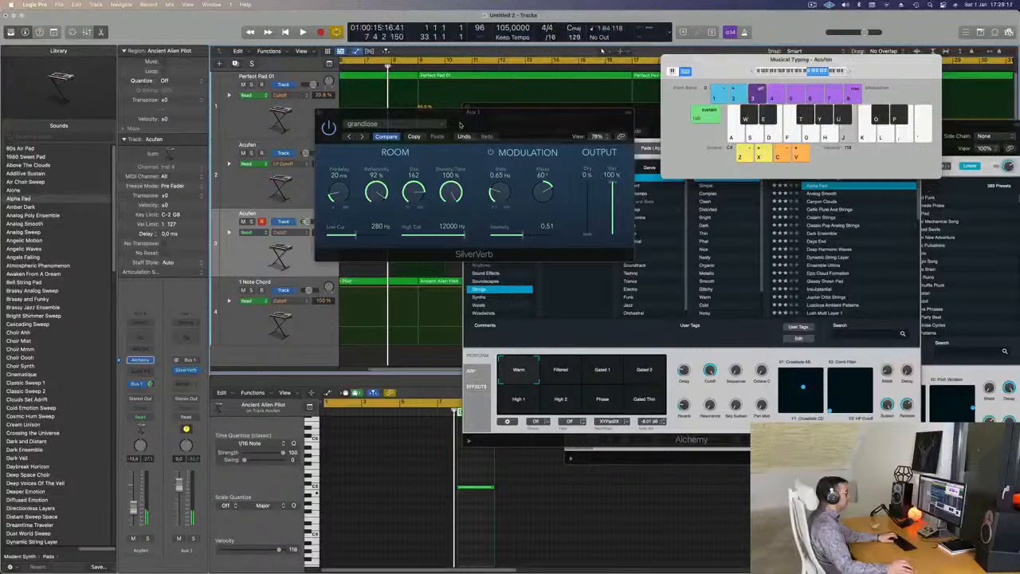
pyautogui.moveTo(459, 123); pyautogui.dragTo(973, 245)
pyautogui.moveTo(622, 117); pyautogui.dragTo(473, 133)
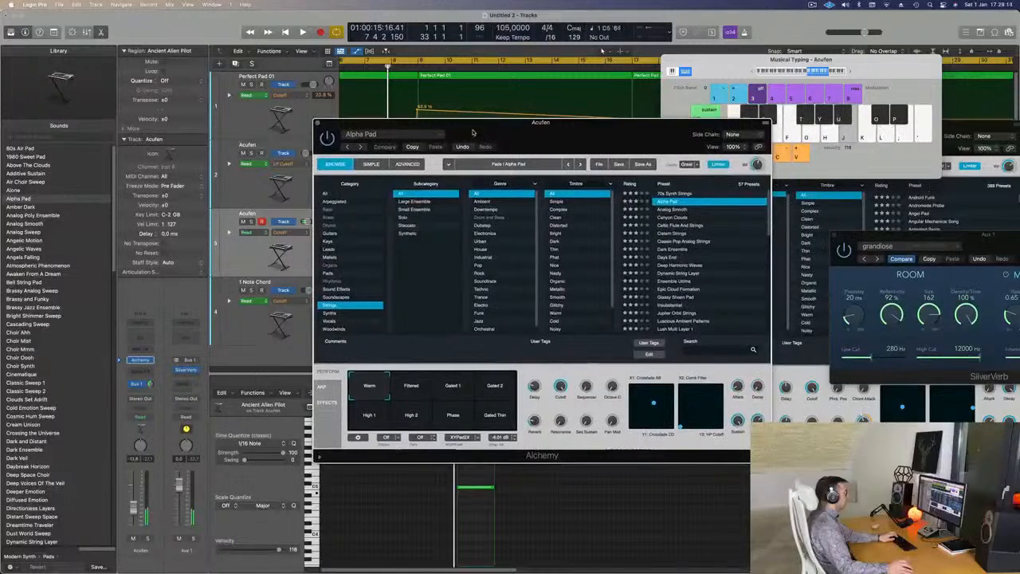
pyautogui.scroll(-2, 702, 249)
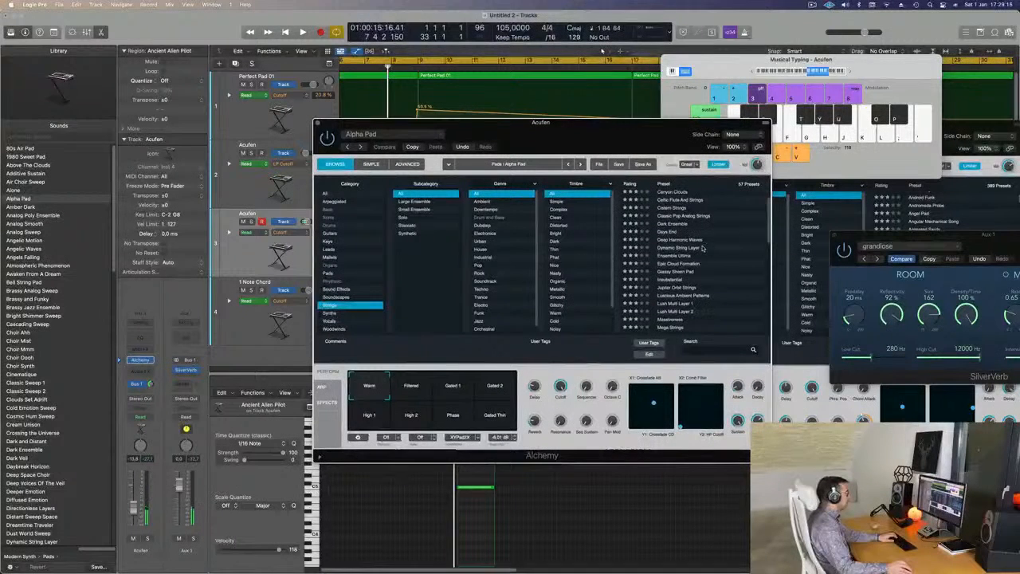
pyautogui.click(564, 227)
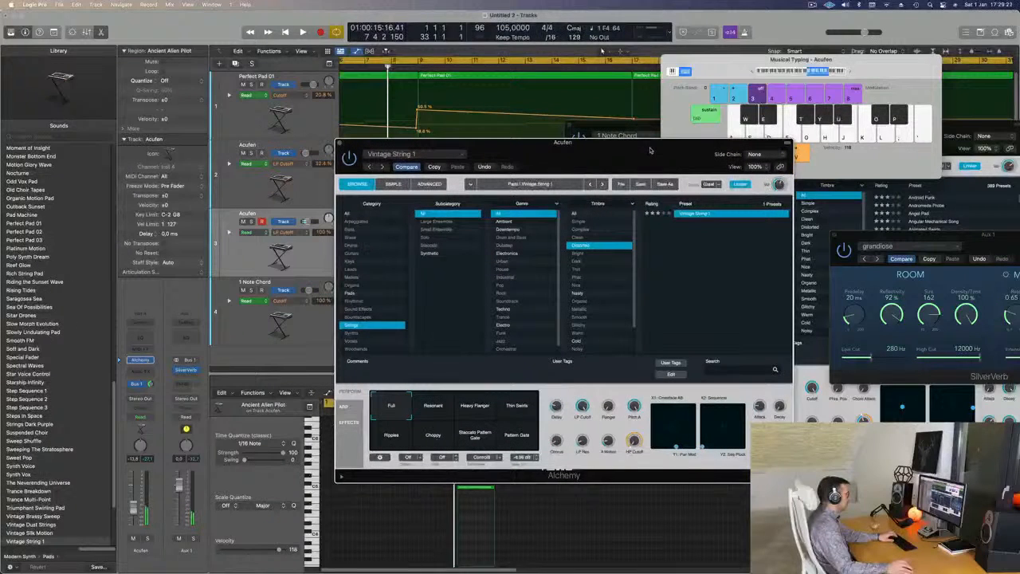
pyautogui.click(578, 294)
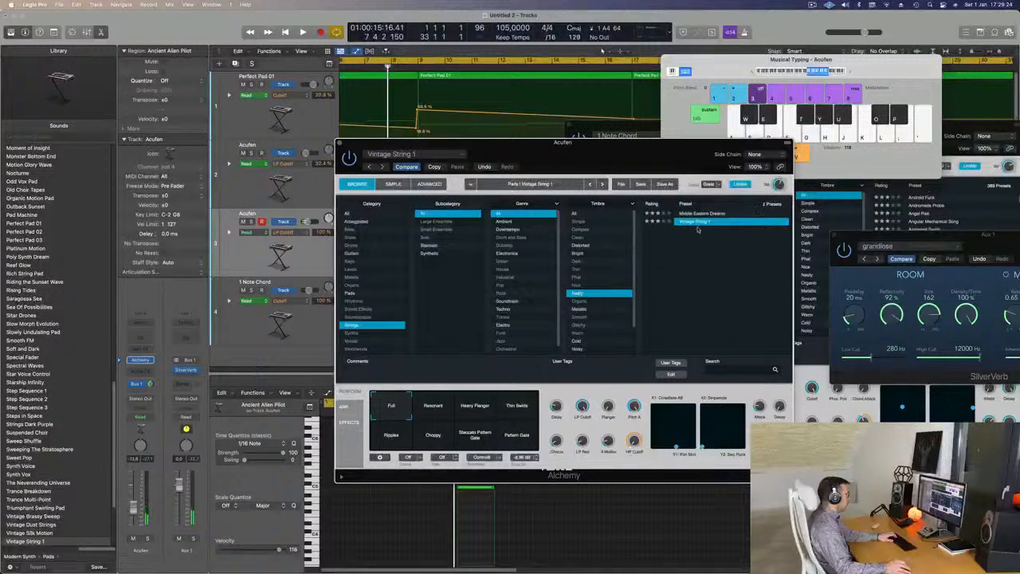
pyautogui.click(701, 214)
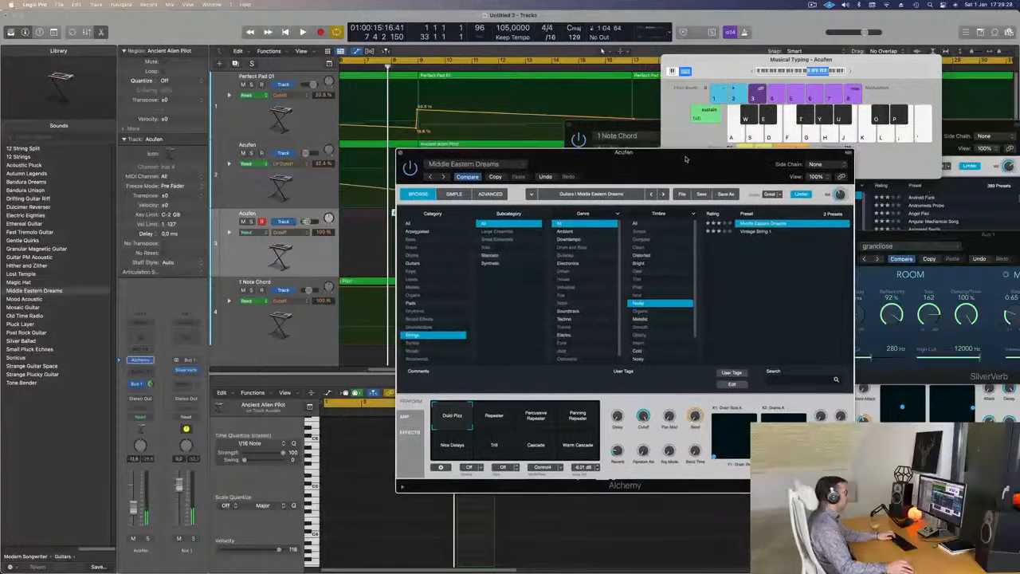
# Play the arrangement and audition Middle Eastern Dreams over it with Musical Typing in octave C5.
pyautogui.press('space')
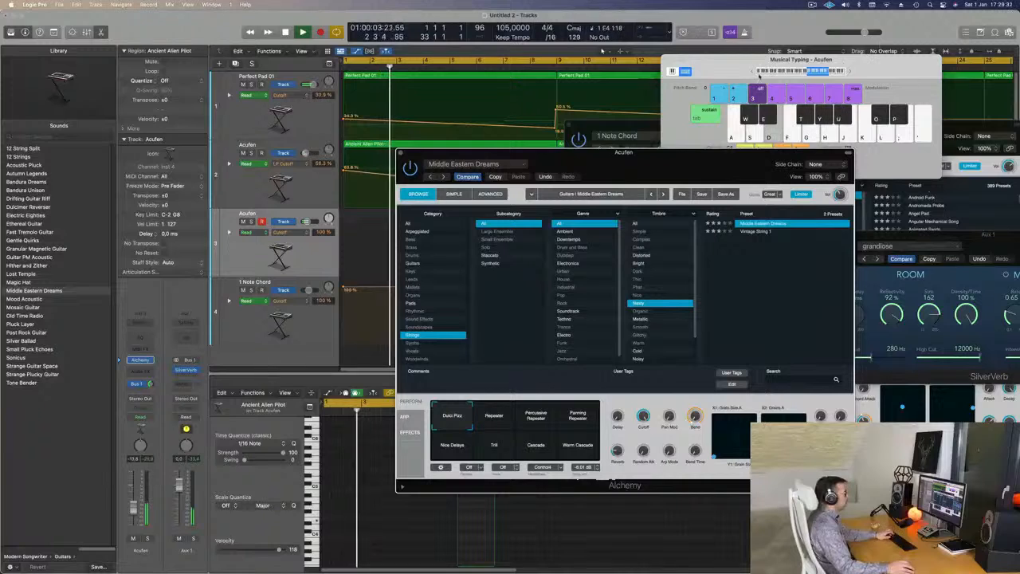
pyautogui.click(752, 71)
pyautogui.click(850, 71)
pyautogui.click(850, 71)
pyautogui.press('d')
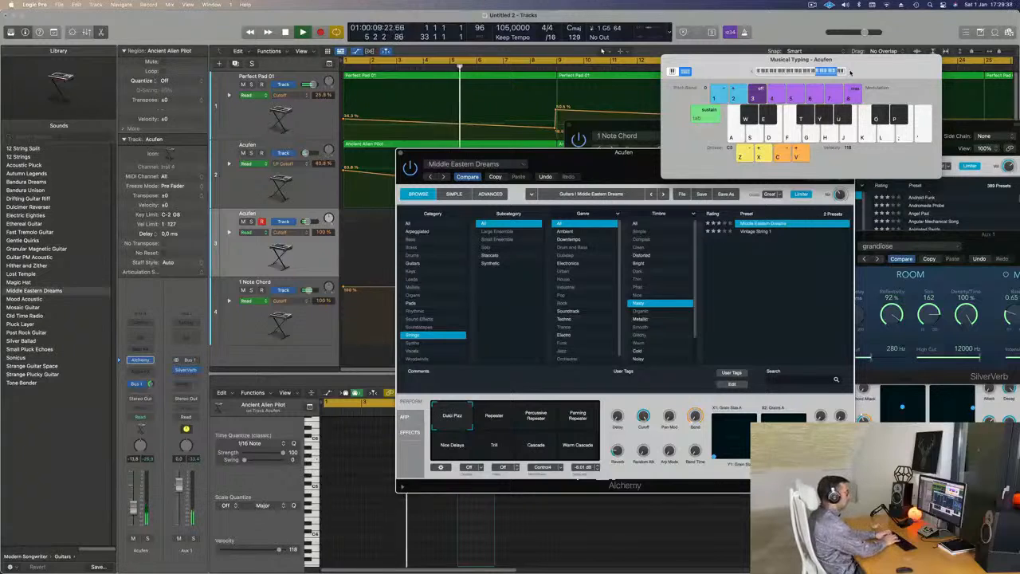
pyautogui.press('s')
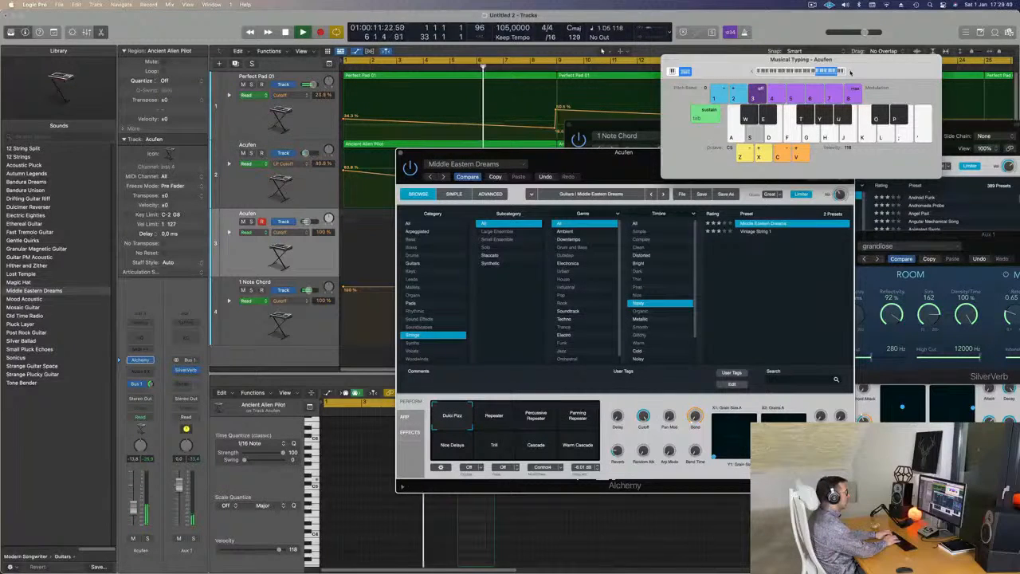
pyautogui.press('a')
# Lower Musical Typing to octave C4 and audition a short phrase of Middle Eastern Dreams against the arrangement.
pyautogui.moveTo(619, 159); pyautogui.dragTo(804, 227)
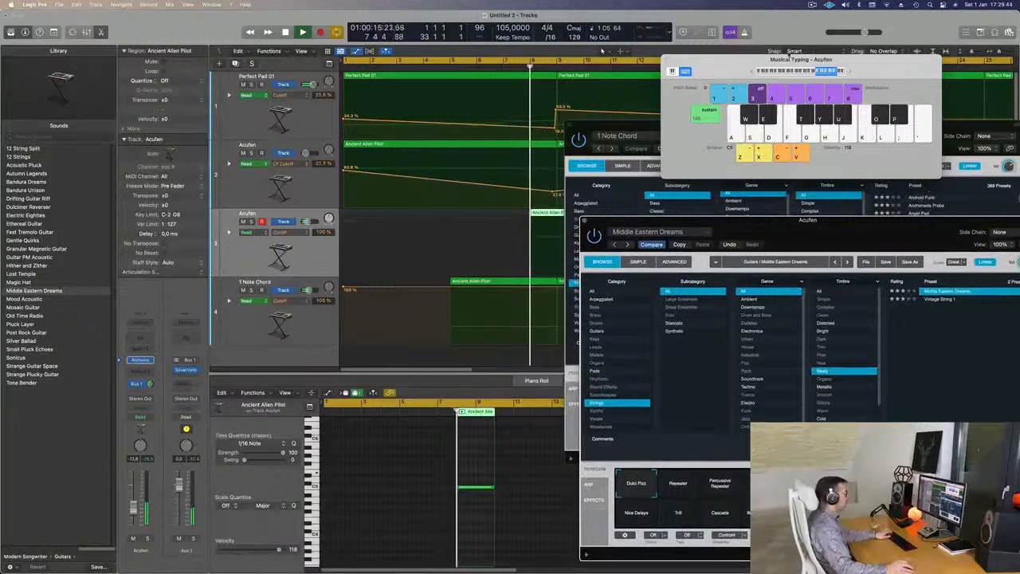
pyautogui.press('z')
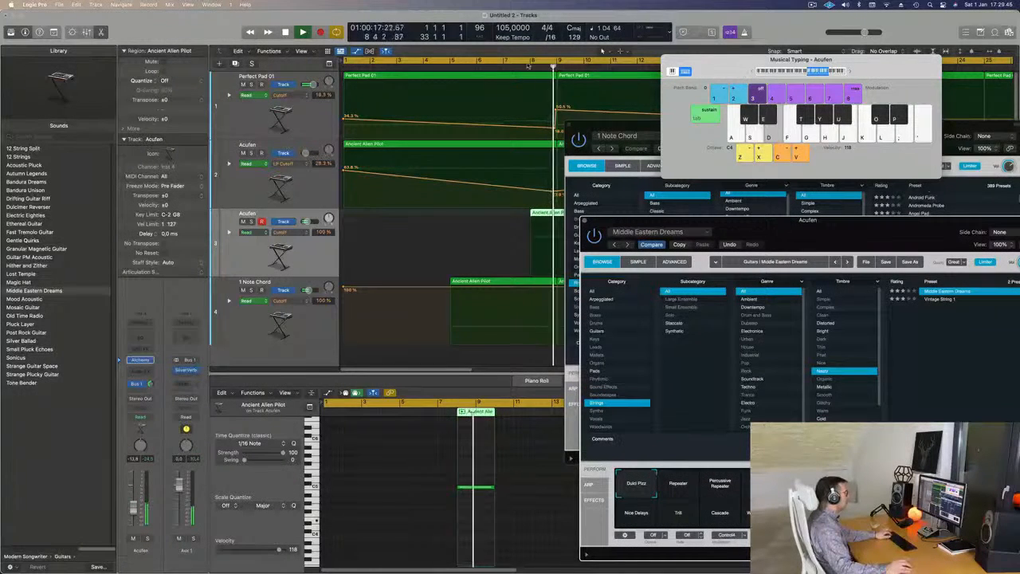
pyautogui.press('a')
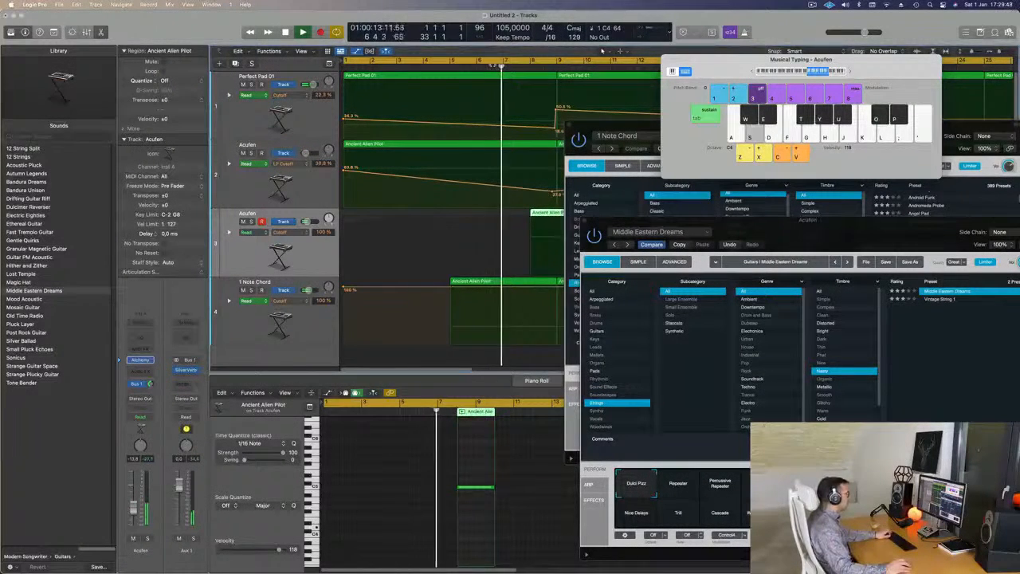
pyautogui.press('space')
pyautogui.press('a')
pyautogui.press('s')
pyautogui.press('a')
pyautogui.press('s')
pyautogui.press('a')
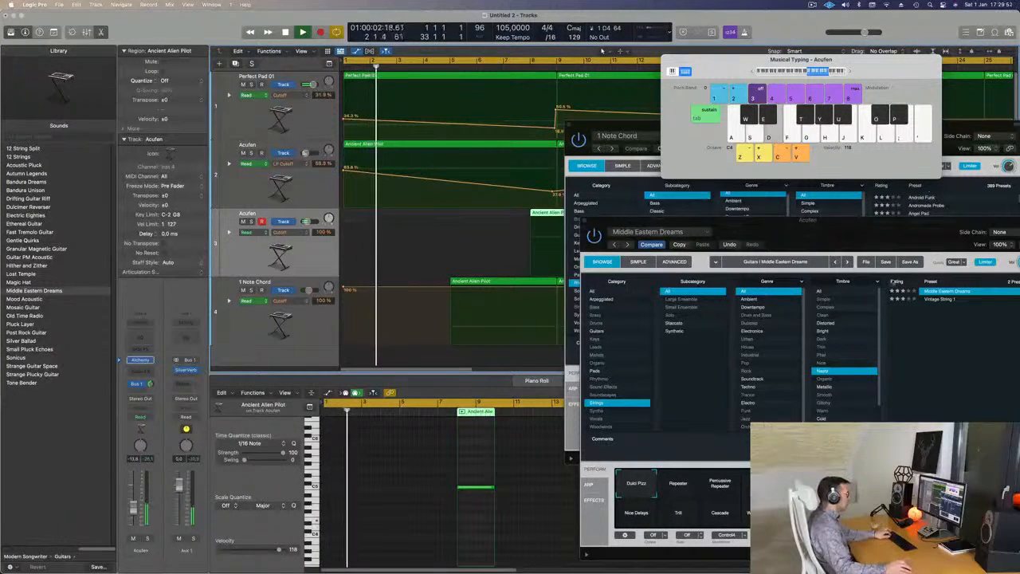
# Audition the Repeater, Percussive Repeater and Panning Repeater snapshots of Middle Eastern Dreams, and move the plug-in windows clear of the tracks.
pyautogui.moveTo(894, 233); pyautogui.dragTo(701, 149)
pyautogui.press('a')
pyautogui.click(492, 403)
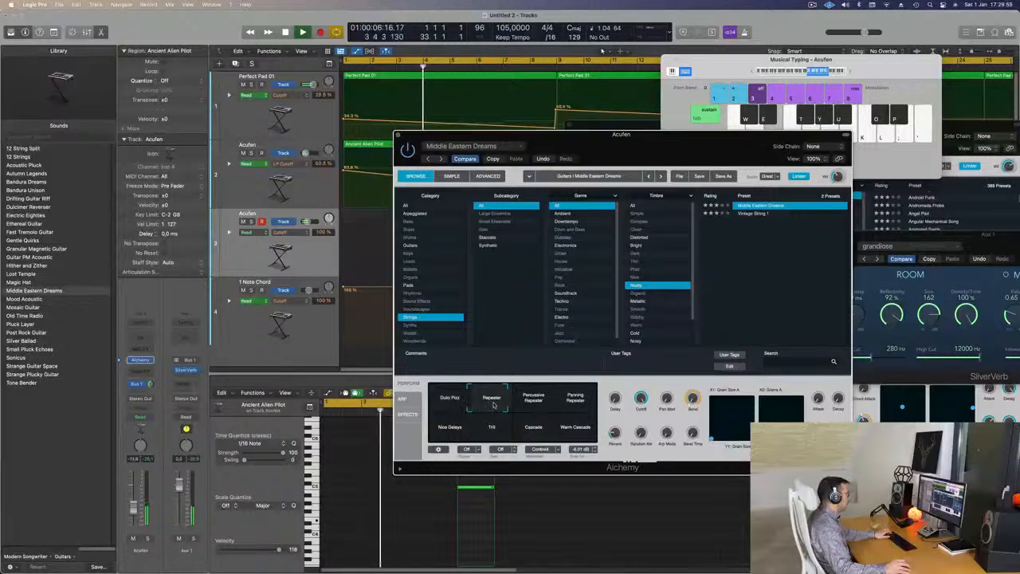
pyautogui.click(542, 404)
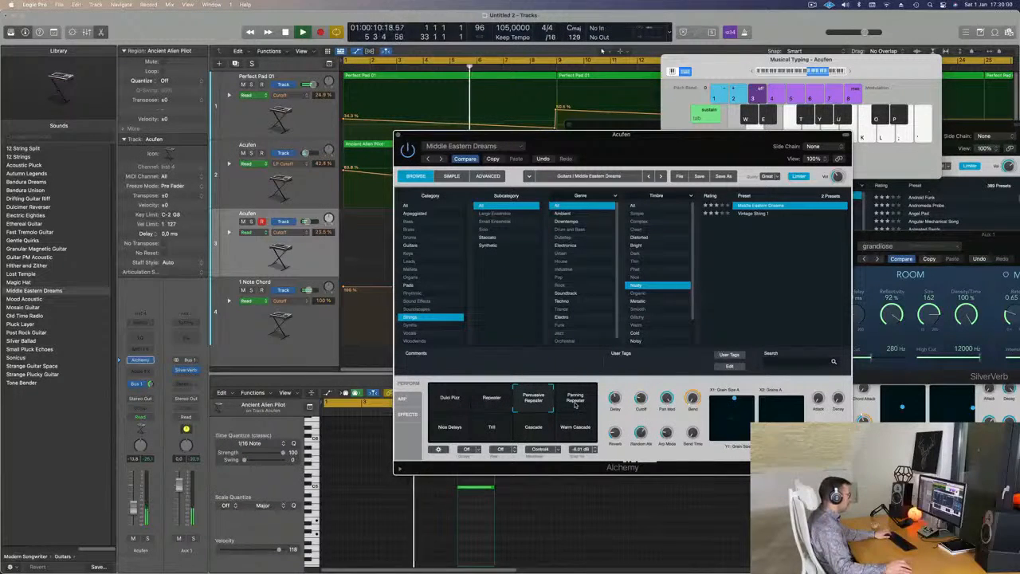
pyautogui.click(575, 404)
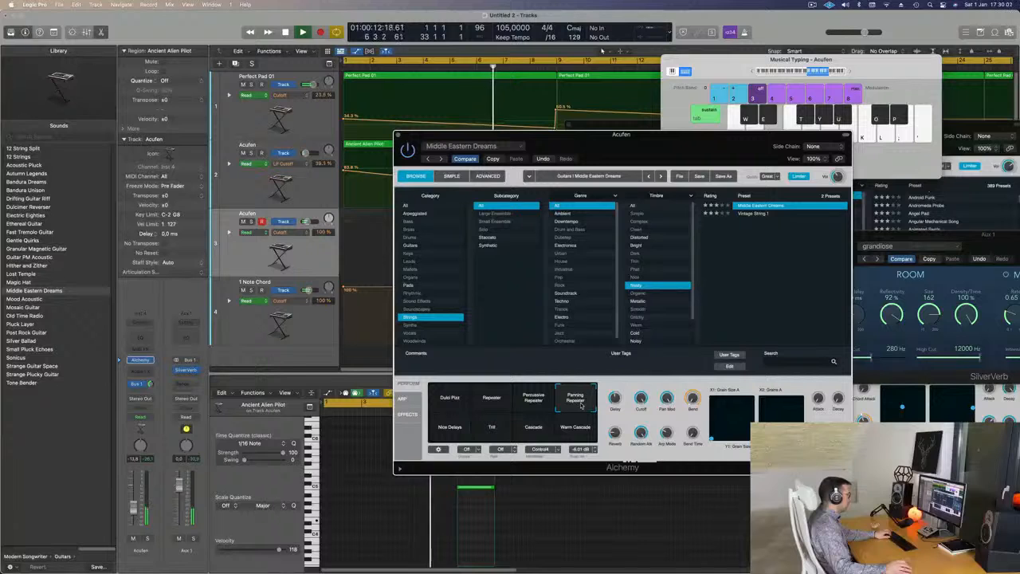
pyautogui.moveTo(667, 142); pyautogui.dragTo(933, 238)
pyautogui.moveTo(640, 124); pyautogui.dragTo(996, 124)
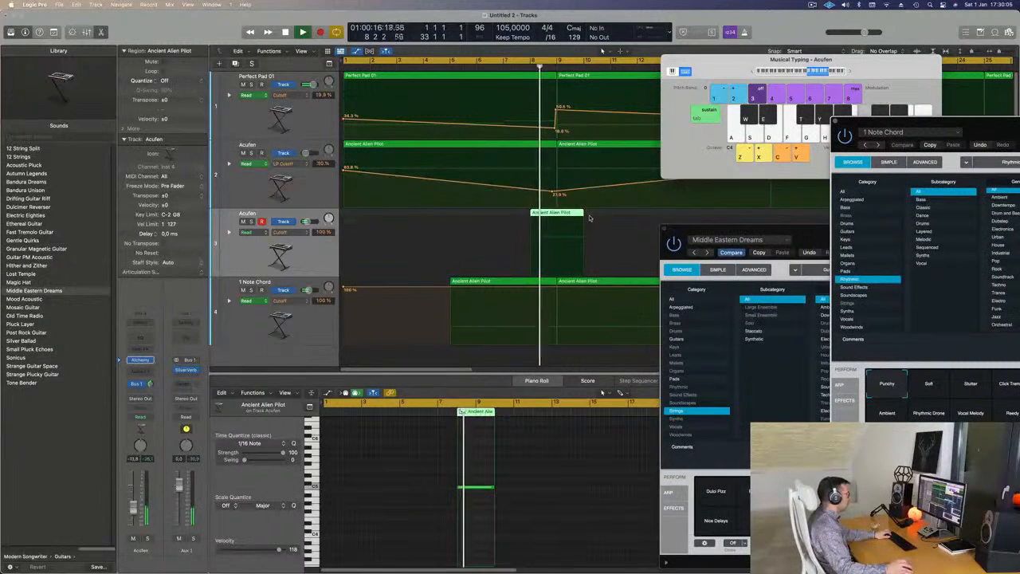
# Transpose the note in the duplicated Acufen region down one octave to C4 and move the region to start at bar 7.
pyautogui.doubleClick(559, 213)
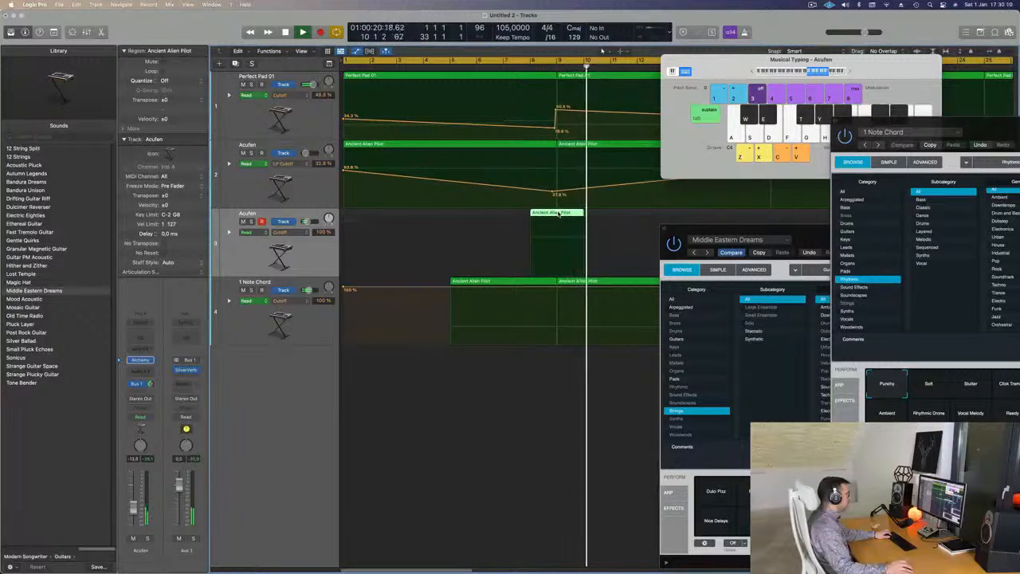
pyautogui.doubleClick(559, 214)
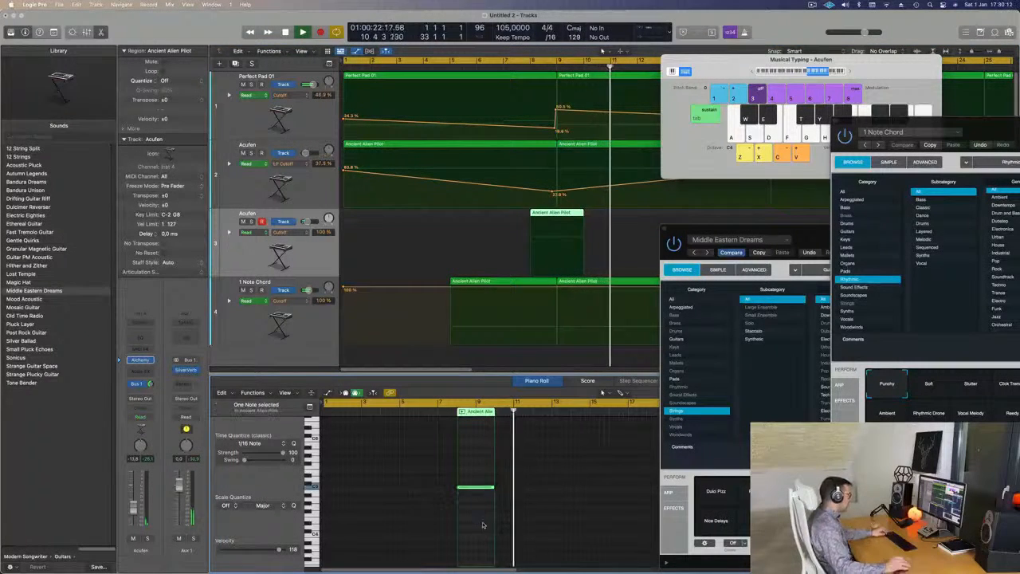
pyautogui.hotkey('alt', 'shift', 'Down')
pyautogui.hotkey('alt', 'shift', 'Down')
pyautogui.hotkey('alt', 'shift', 'Up')
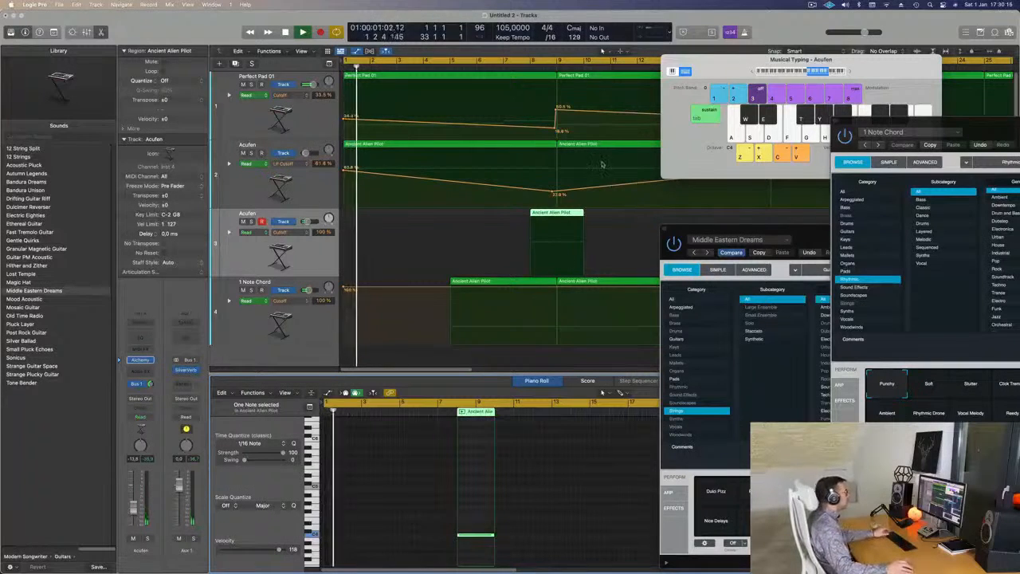
pyautogui.moveTo(555, 214); pyautogui.dragTo(528, 219)
# Close the 1 Note Chord plug-in window and reposition the Middle Eastern Dreams window beside the track regions.
pyautogui.moveTo(984, 130); pyautogui.dragTo(752, 78)
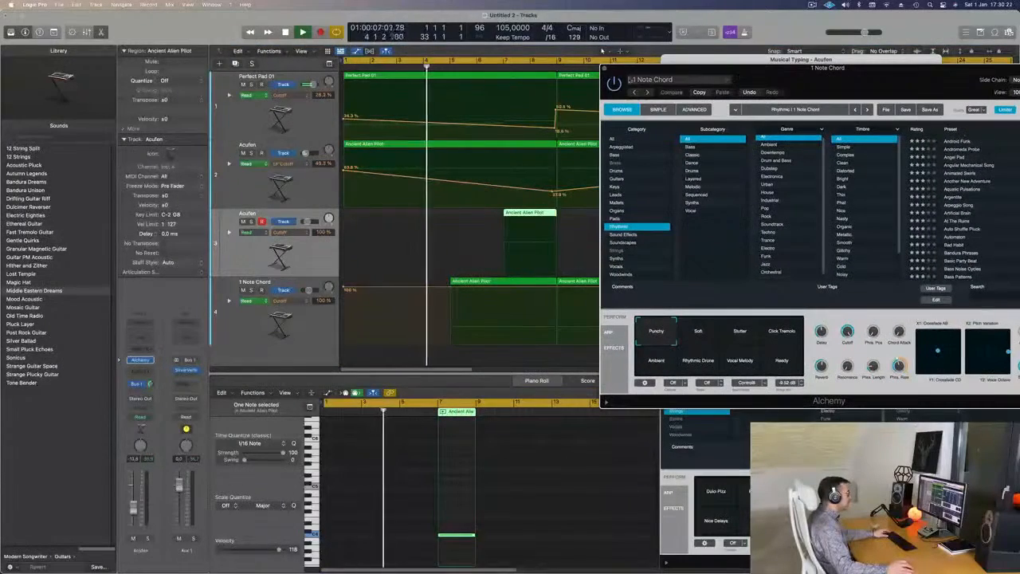
pyautogui.click(604, 69)
pyautogui.moveTo(850, 229); pyautogui.dragTo(817, 201)
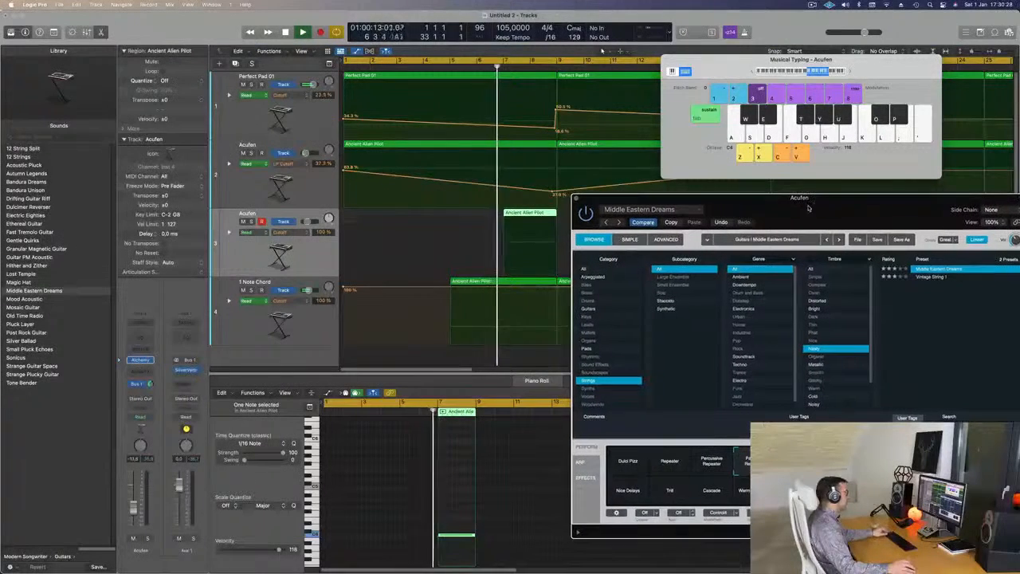
pyautogui.moveTo(742, 214); pyautogui.dragTo(642, 283)
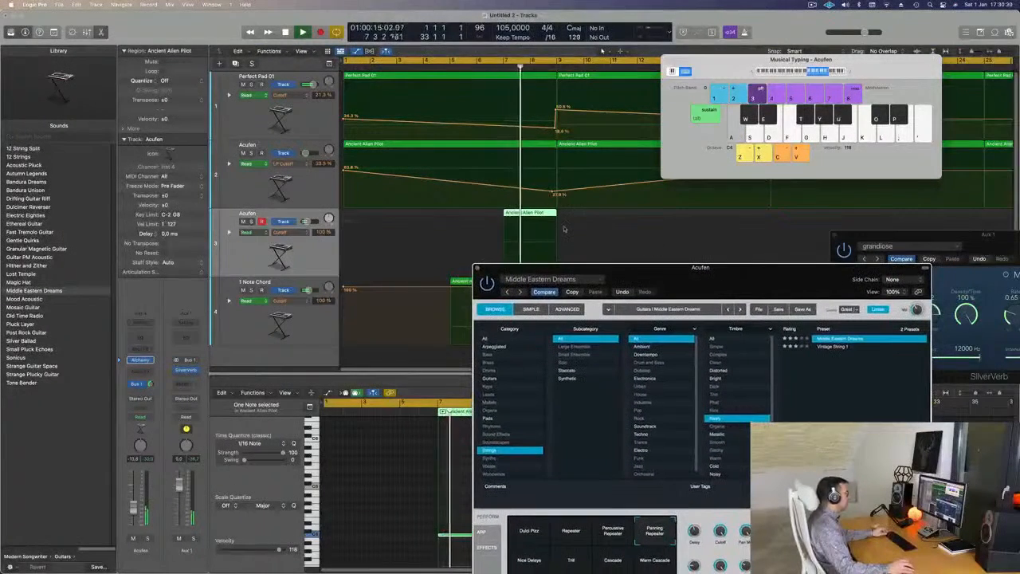
pyautogui.moveTo(699, 268); pyautogui.dragTo(733, 208)
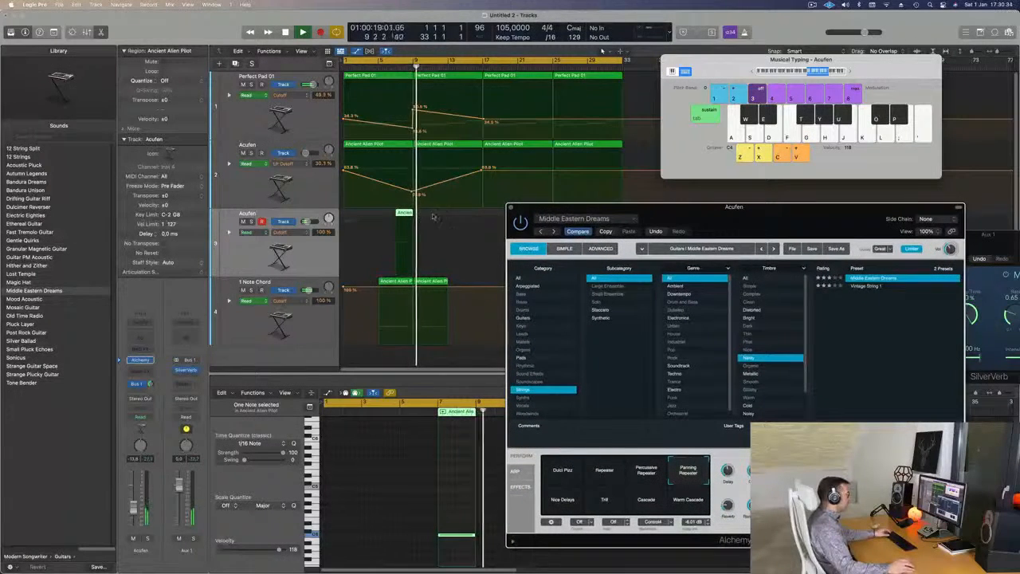
pyautogui.moveTo(654, 216); pyautogui.dragTo(727, 219)
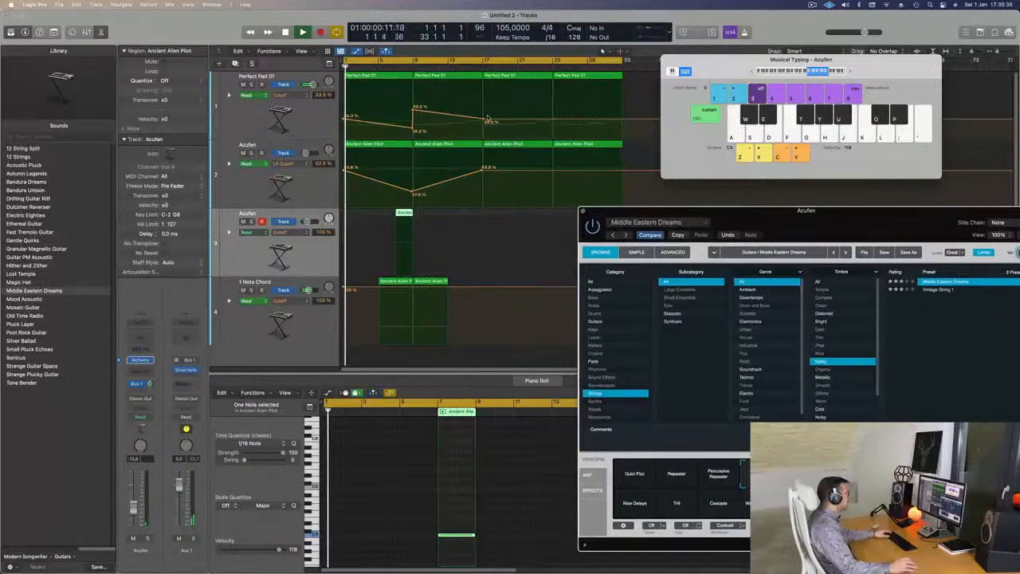
pyautogui.moveTo(869, 242); pyautogui.dragTo(750, 203)
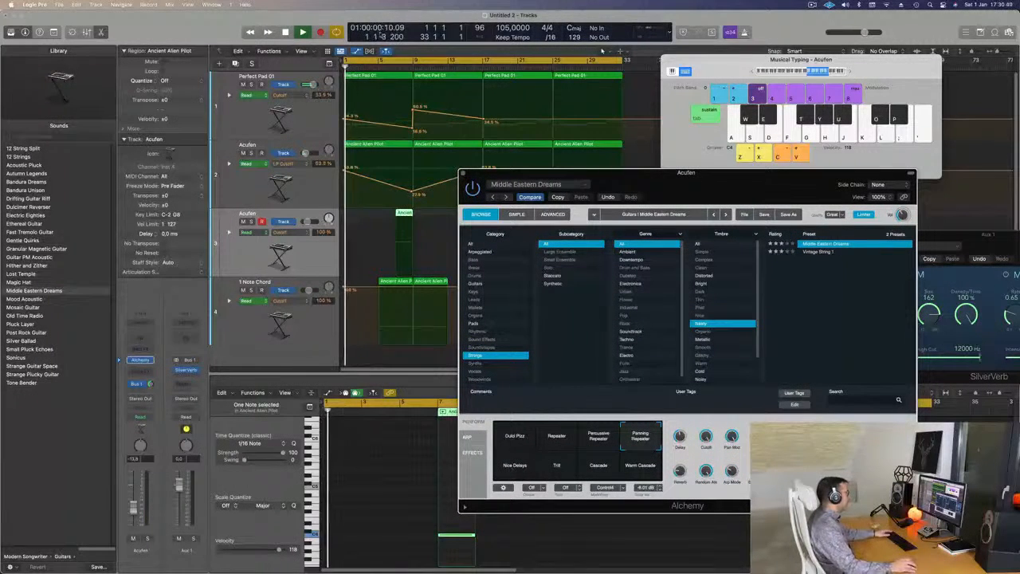
# Start the cycle range at bar 5 and compare the Warm Cascade, Cascade and Trill snapshots during playback.
pyautogui.click(344, 61)
pyautogui.click(345, 61)
pyautogui.moveTo(643, 188)
pyautogui.mouseDown()
pyautogui.moveTo(572, 195)
pyautogui.moveTo(659, 186)
pyautogui.mouseUp()
pyautogui.click(653, 466)
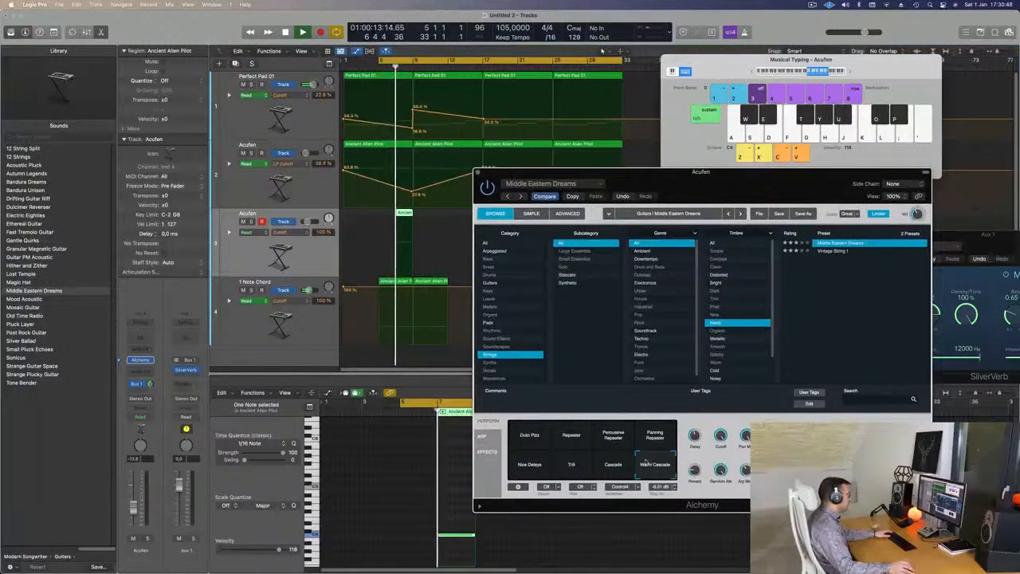
pyautogui.click(613, 467)
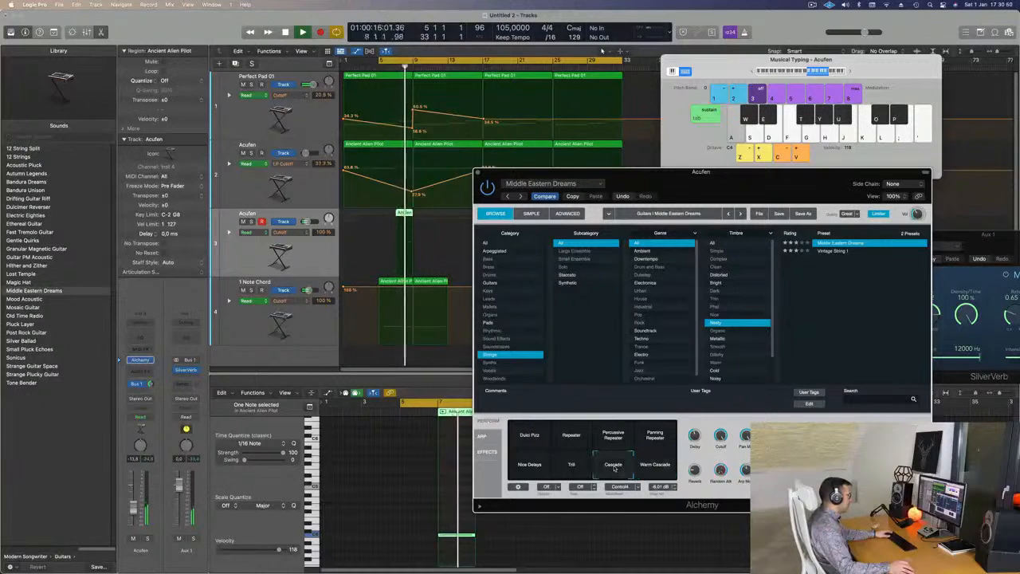
pyautogui.click(396, 68)
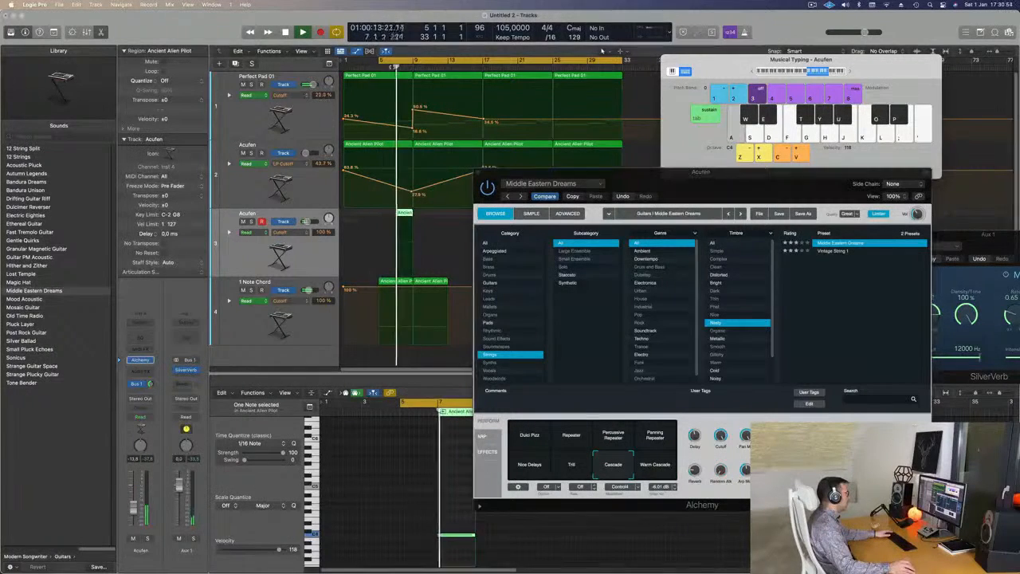
pyautogui.click(572, 467)
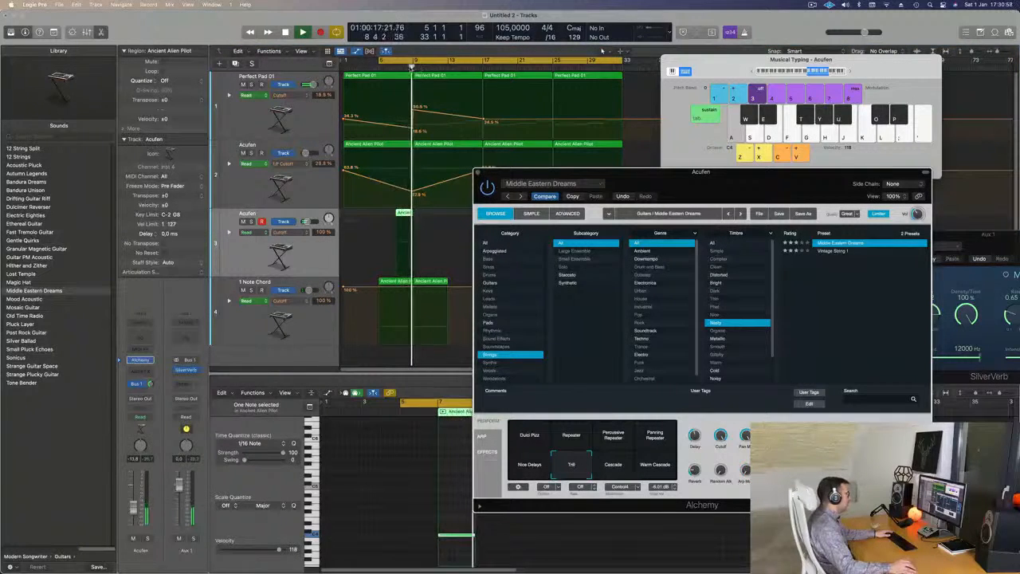
pyautogui.click(393, 68)
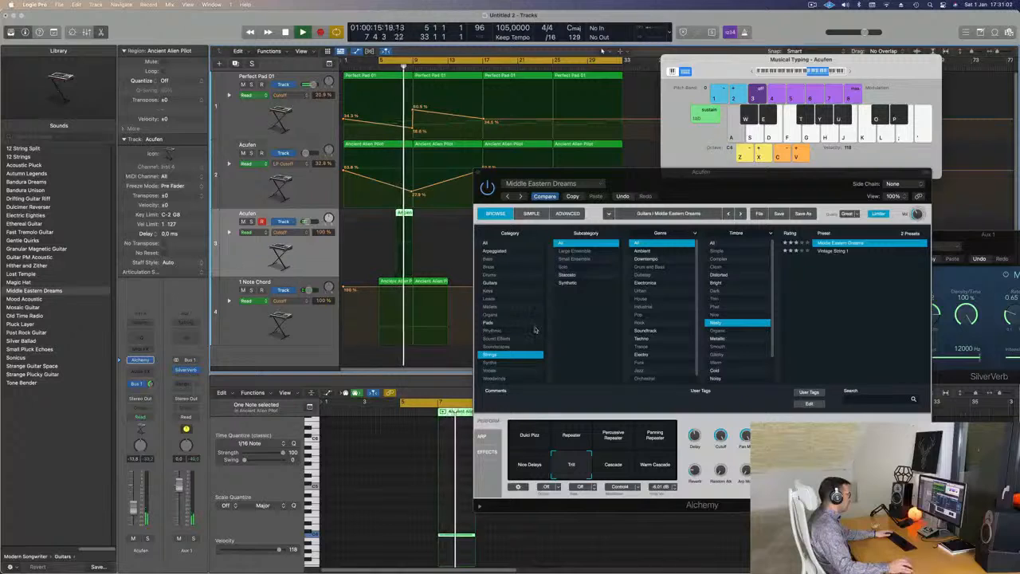
# Solo and unsolo the duplicated Acufen track to compare its part alone and within the full mix.
pyautogui.click(251, 222)
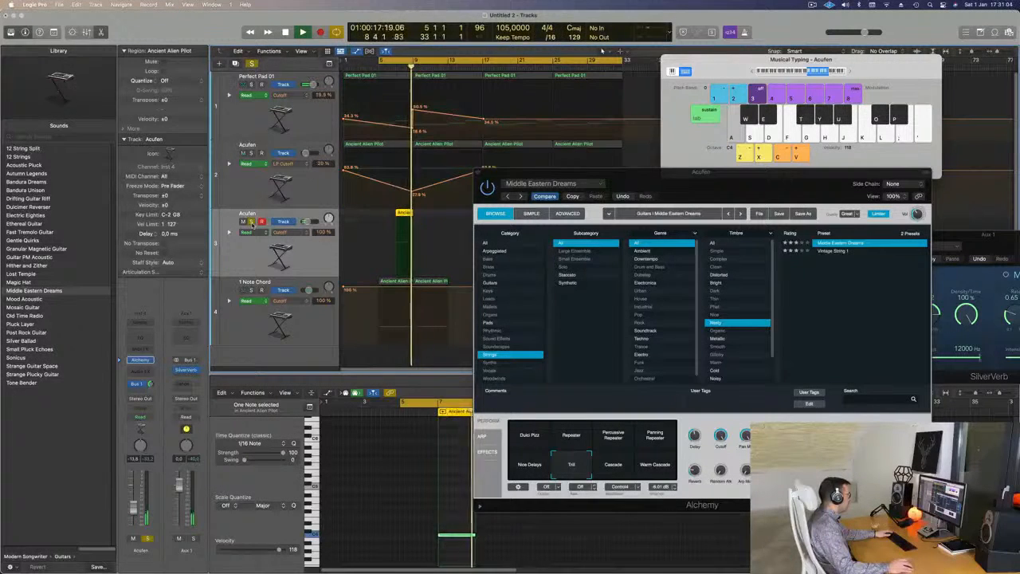
pyautogui.click(251, 63)
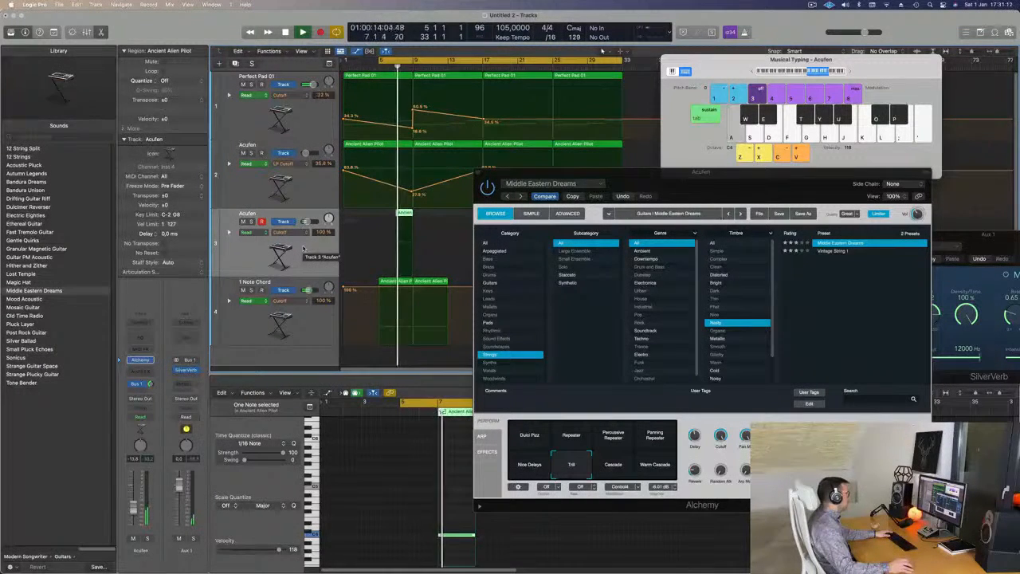
pyautogui.click(251, 221)
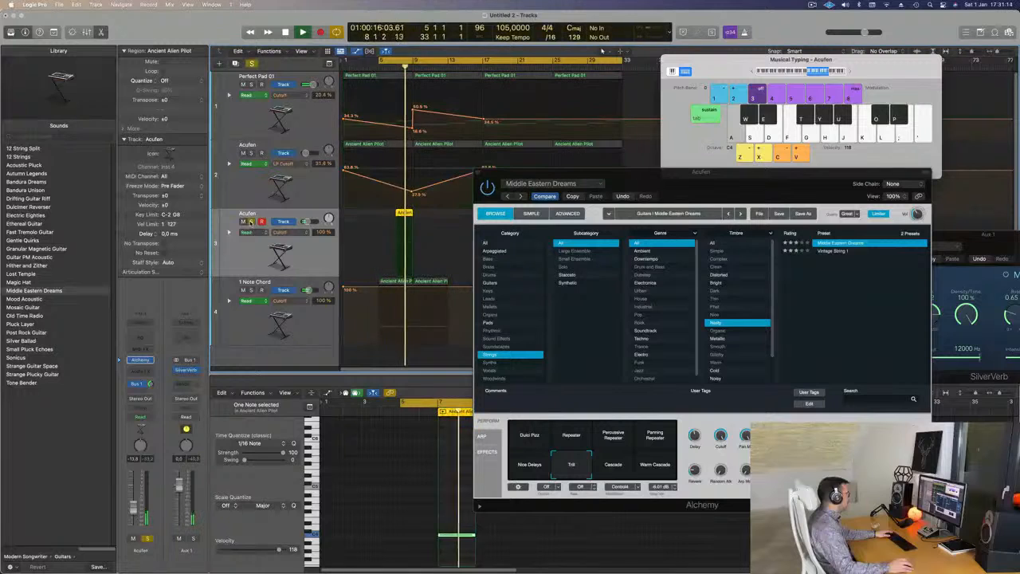
pyautogui.click(251, 221)
pyautogui.click(251, 221)
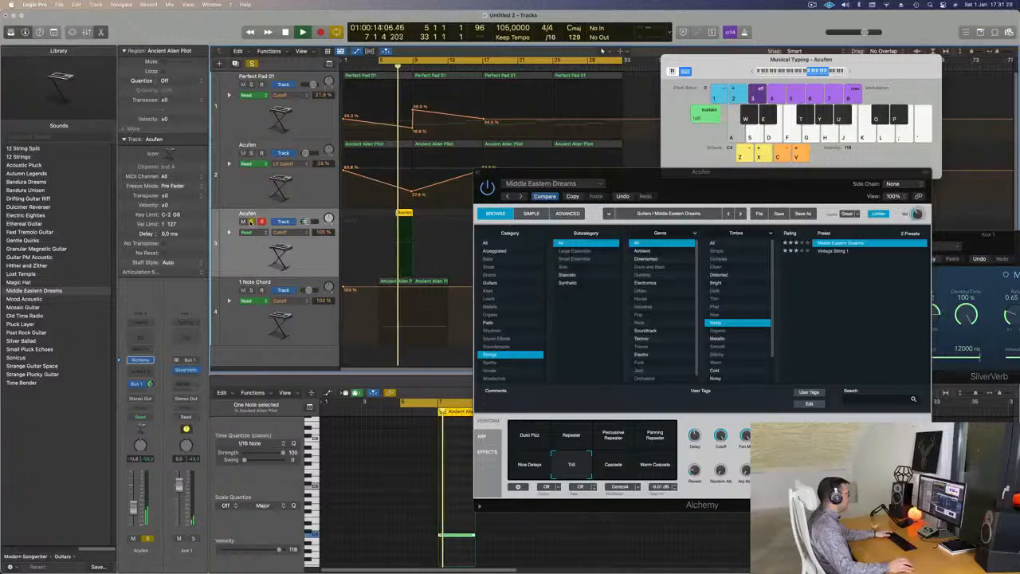
pyautogui.click(251, 222)
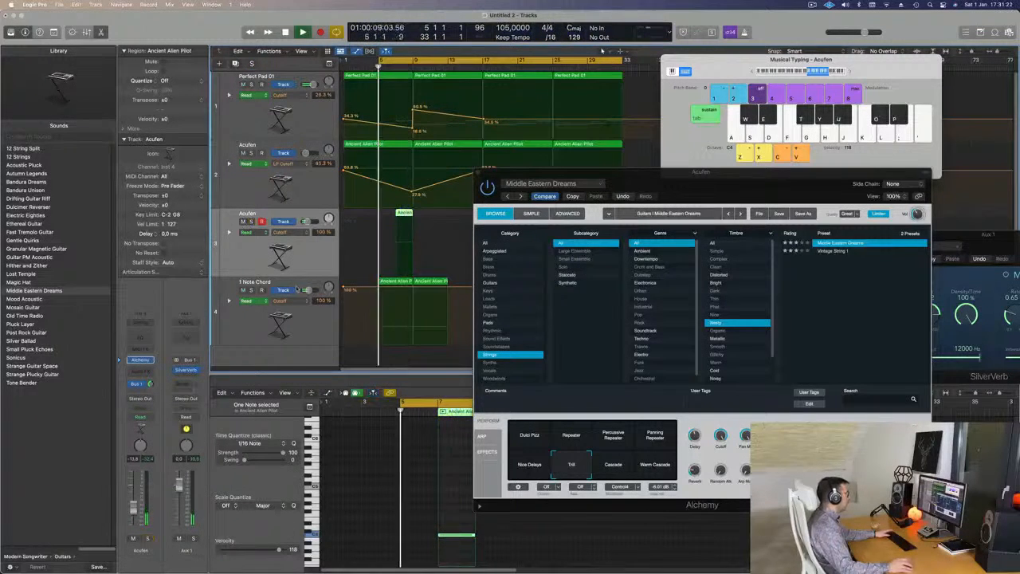
# Choose the Percussive Repeater snapshot for Middle Eastern Dreams and adjust the duplicated Acufen track's volume.
pyautogui.moveTo(733, 190); pyautogui.dragTo(733, 128)
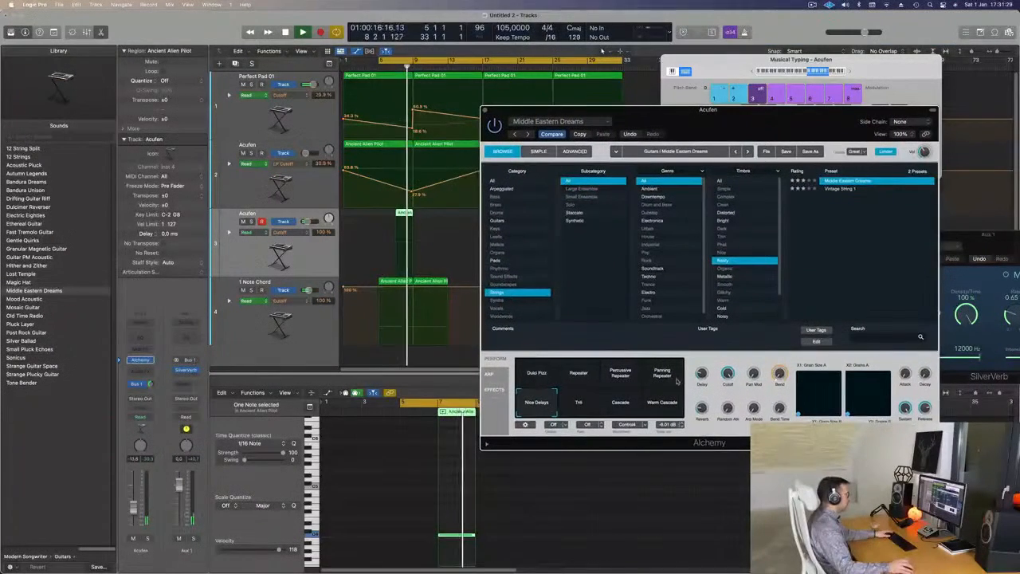
pyautogui.click(620, 373)
pyautogui.press('space')
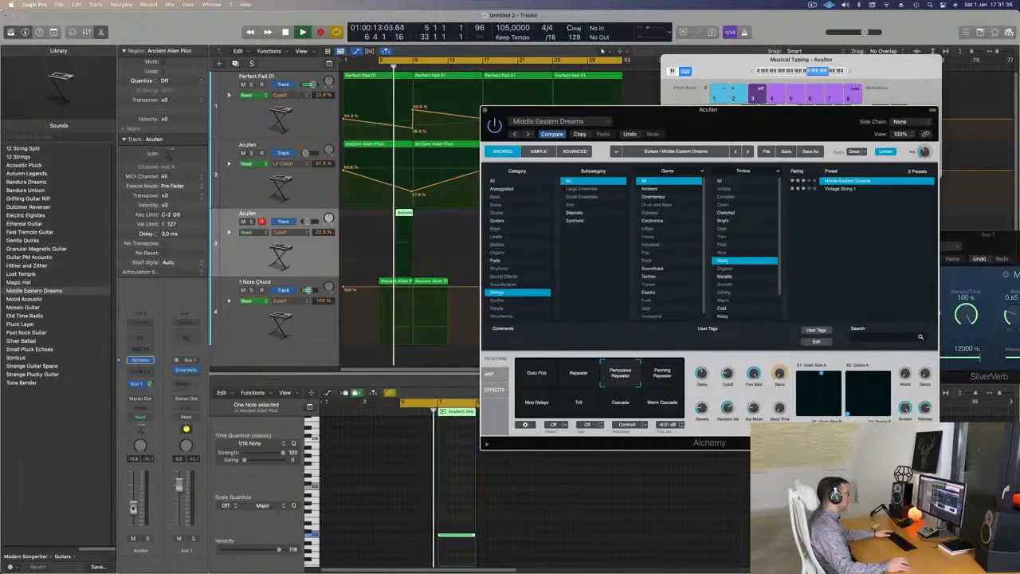
pyautogui.moveTo(134, 502); pyautogui.dragTo(134, 503)
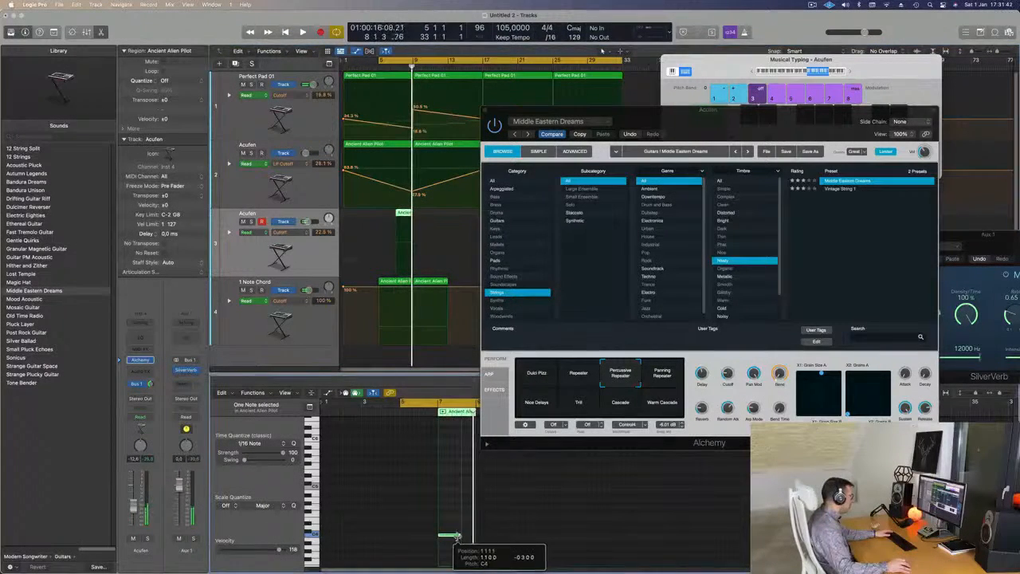
# Shorten the duplicated Acufen region's C4 note to about one bar, close its Alchemy window and play back the section.
pyautogui.press('space')
pyautogui.click(484, 111)
pyautogui.scroll(-5, 461, 198)
pyautogui.scroll(3, 457, 200)
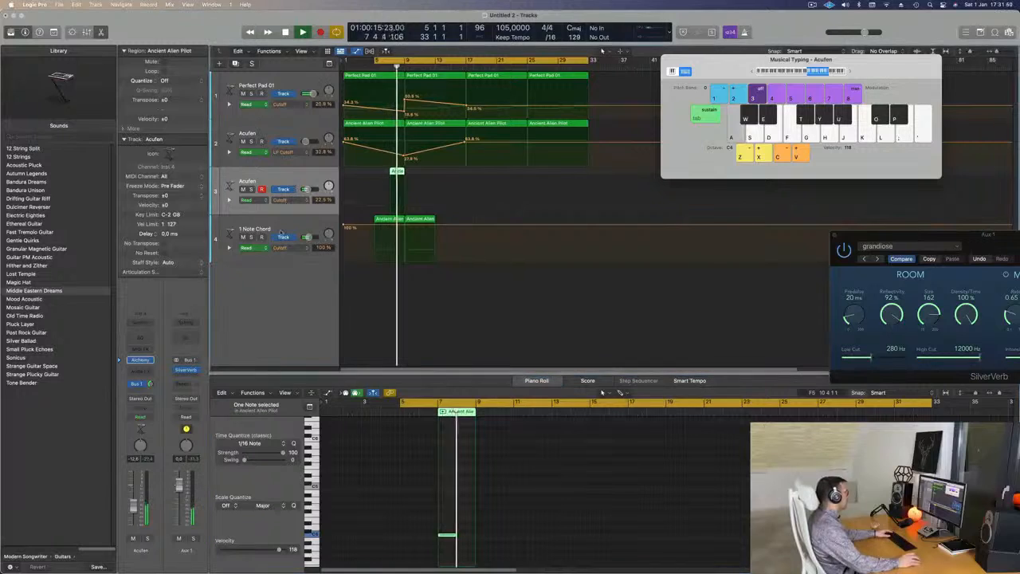
pyautogui.press('space')
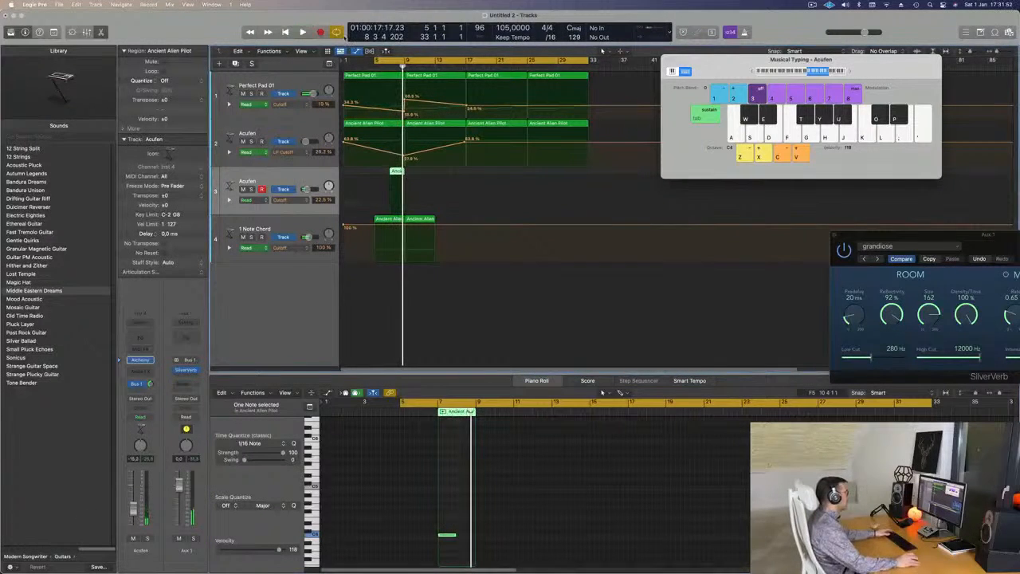
# Extend the cycle range back to bar 1 and play the arrangement from the start.
pyautogui.moveTo(376, 60); pyautogui.dragTo(344, 61)
pyautogui.press('space')
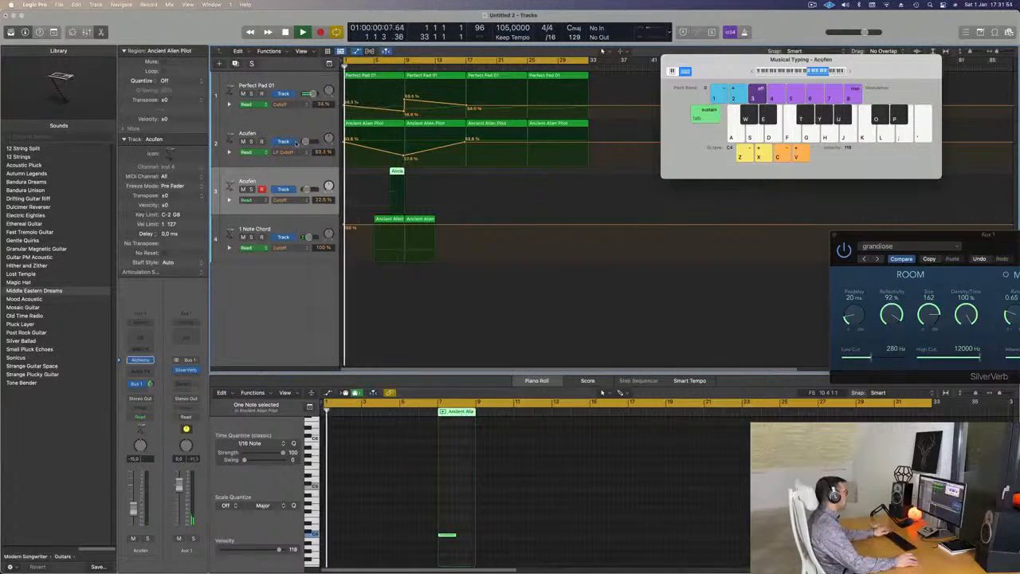
pyautogui.scroll(-2, 294, 153)
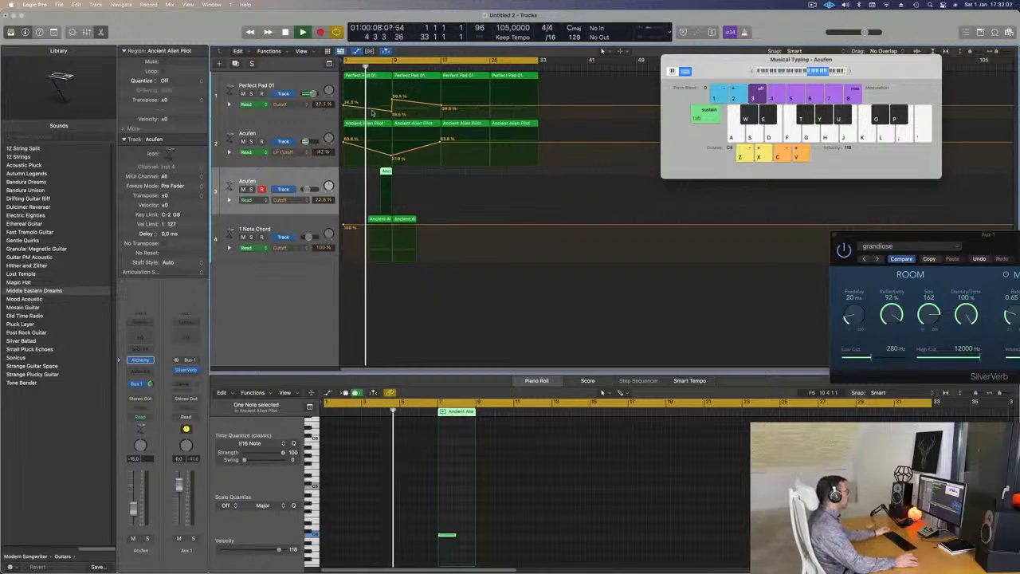
# Reshape Perfect Pad 01's cutoff automation in the bars leading up to bar 9 and replay from the start.
pyautogui.moveTo(389, 113); pyautogui.dragTo(391, 115)
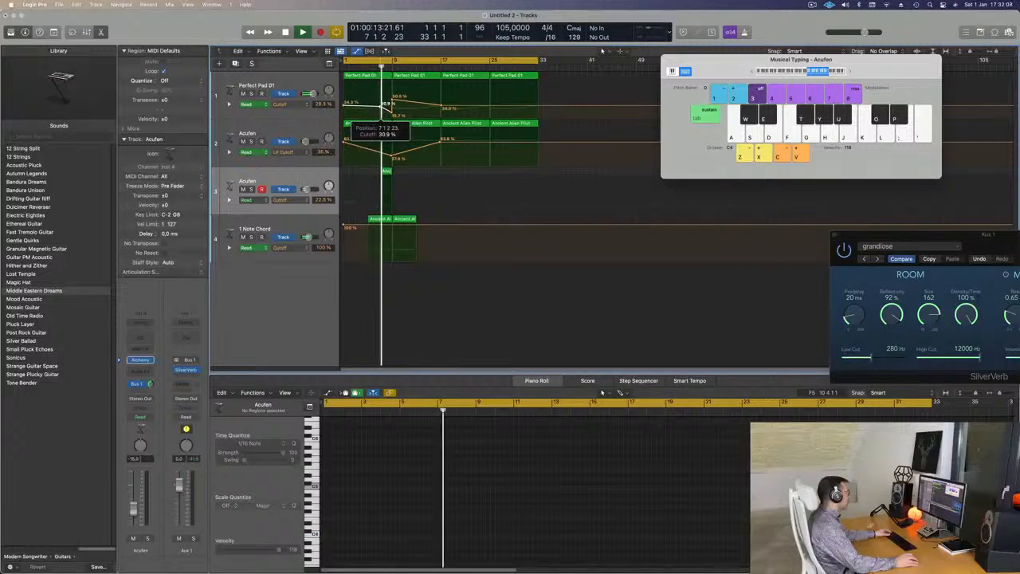
pyautogui.moveTo(386, 104); pyautogui.dragTo(386, 105)
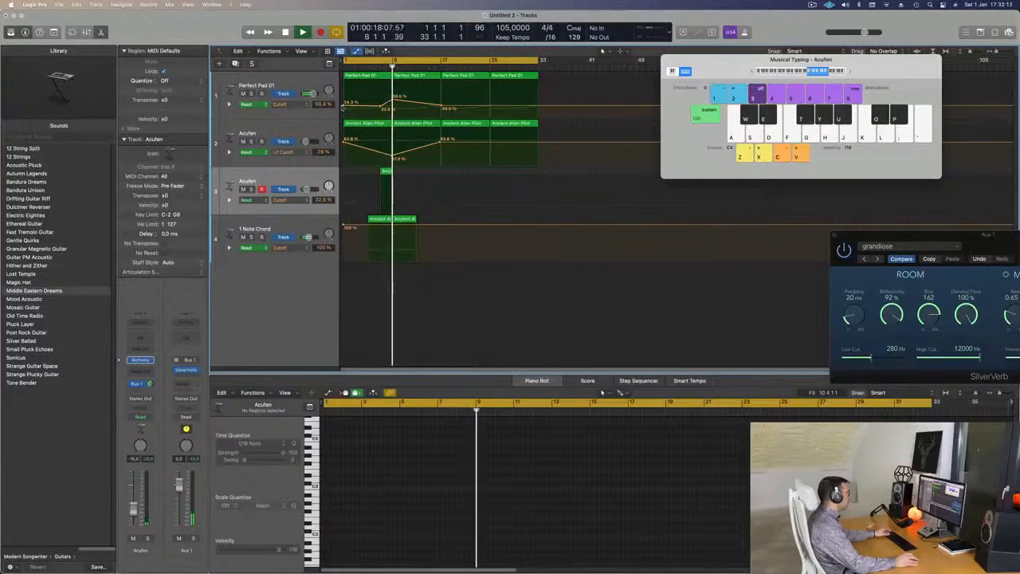
pyautogui.press('Return')
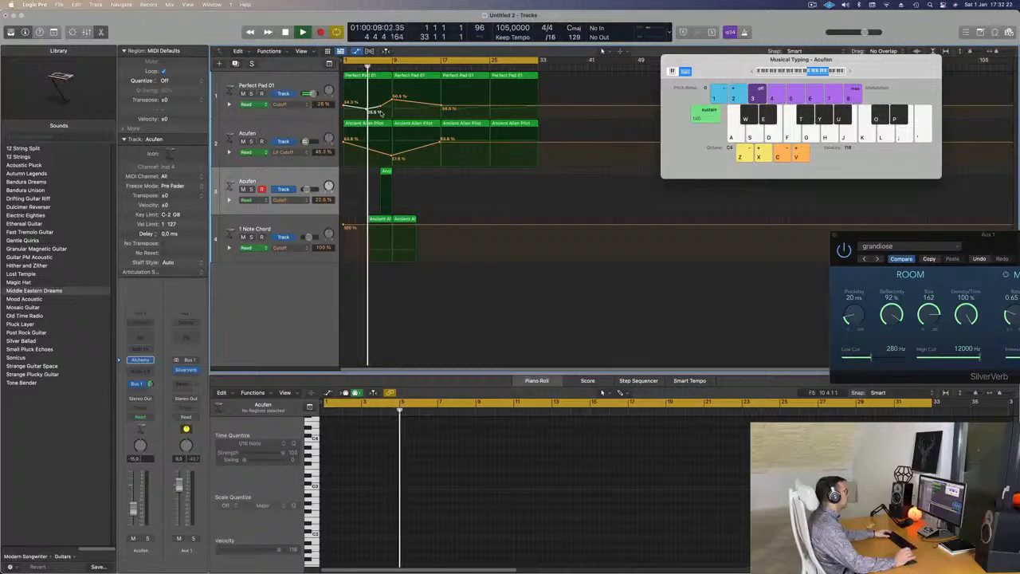
# Raise the bar 9 peak of Perfect Pad 01's cutoff automation to about 65.3 %.
pyautogui.click(294, 224)
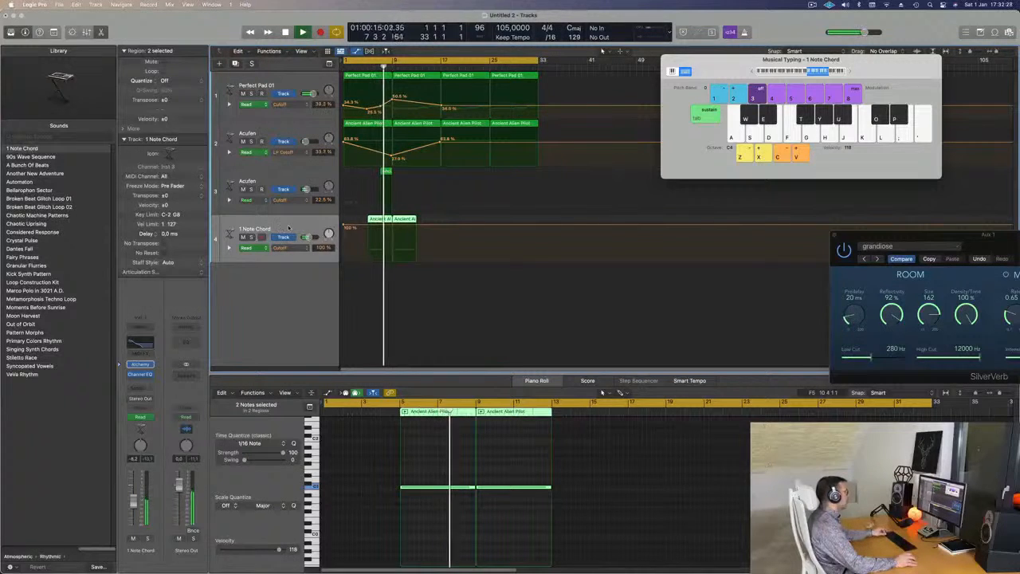
pyautogui.press('super+Right')
pyautogui.press('super+Right')
pyautogui.press('super+Right')
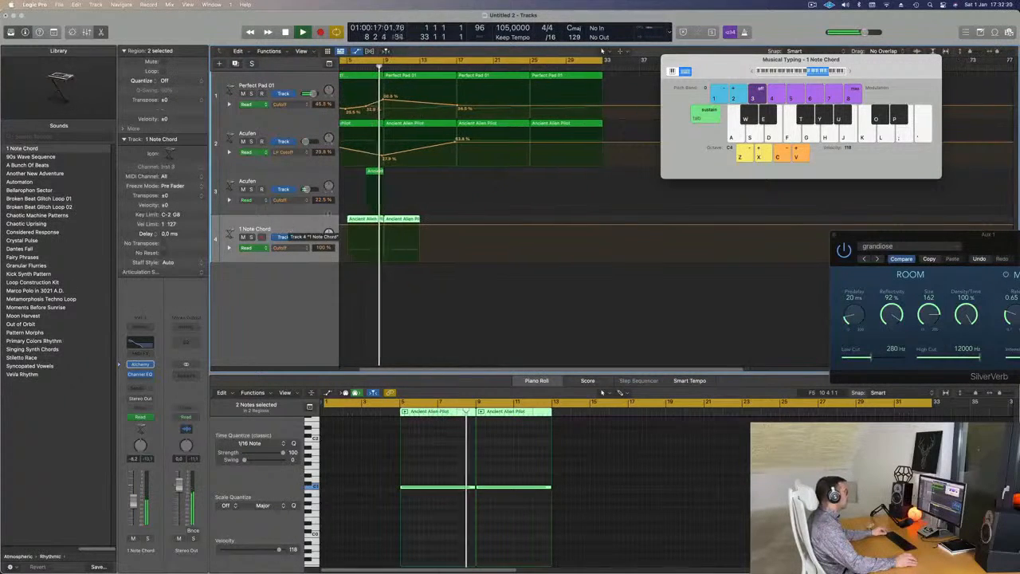
pyautogui.press('super+Left')
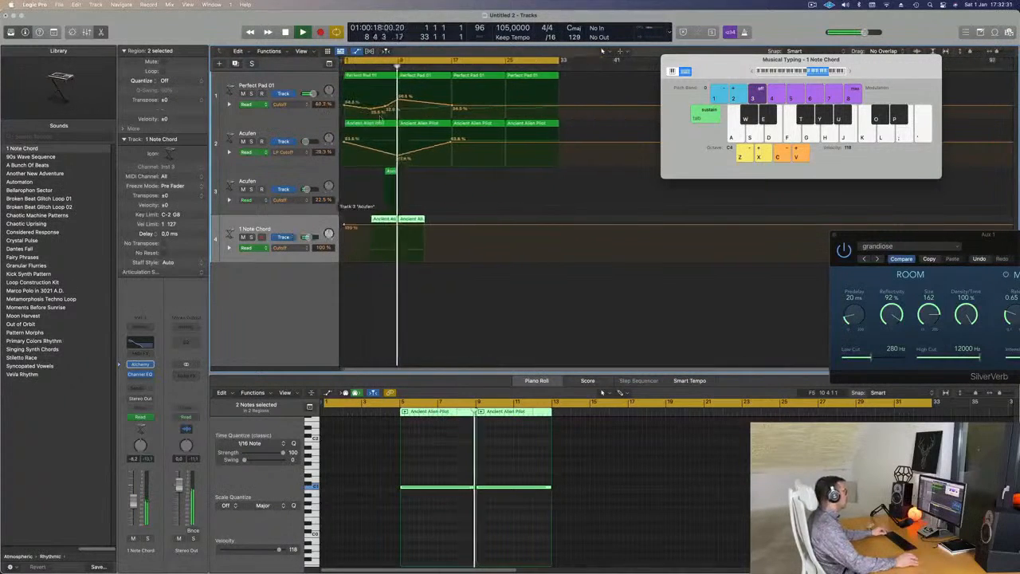
pyautogui.click(397, 101)
pyautogui.moveTo(396, 98); pyautogui.dragTo(397, 95)
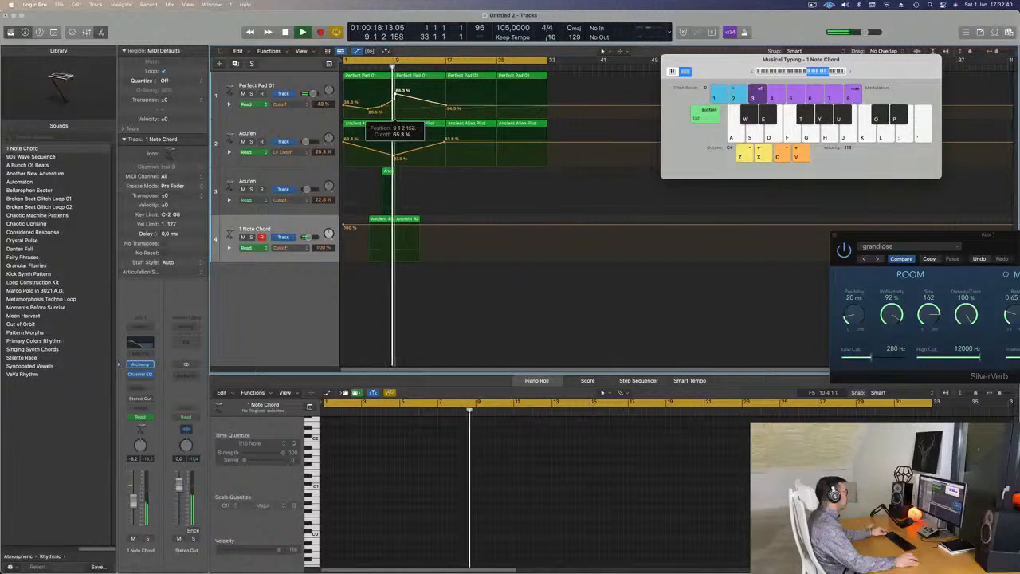
# Duplicate the Perfect Pad 01 track with its settings and copy the bar 9 region onto the new track.
pyautogui.click(247, 85)
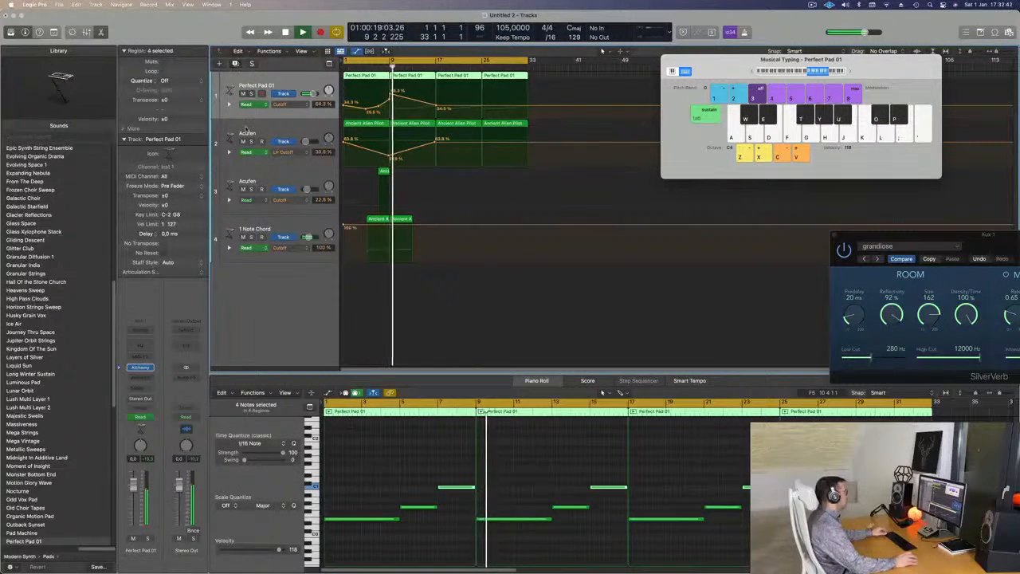
pyautogui.press('super+d')
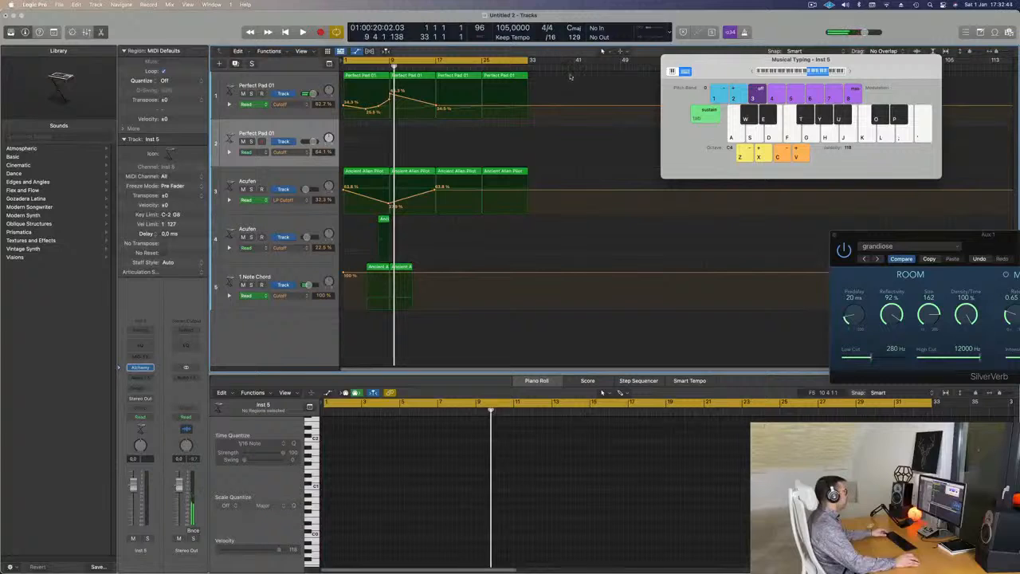
pyautogui.click(396, 80)
pyautogui.moveTo(396, 80); pyautogui.dragTo(420, 145)
# Transpose the copied Perfect Pad 01 region's notes up by octaves and play the arrangement from the start.
pyautogui.moveTo(518, 473); pyautogui.dragTo(640, 546)
pyautogui.hotkey('alt', 'shift', 'Up')
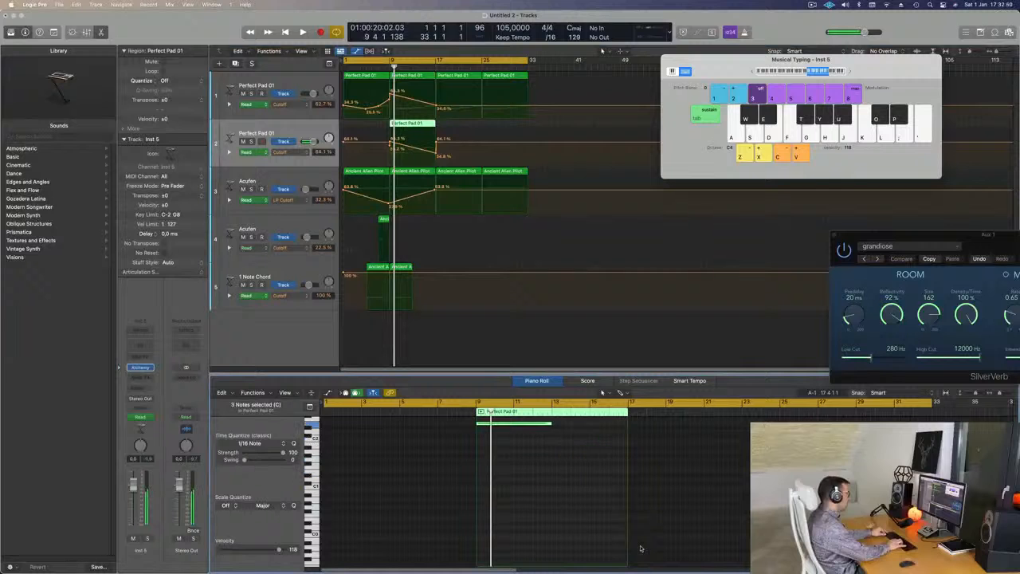
pyautogui.press('Return')
pyautogui.press('space')
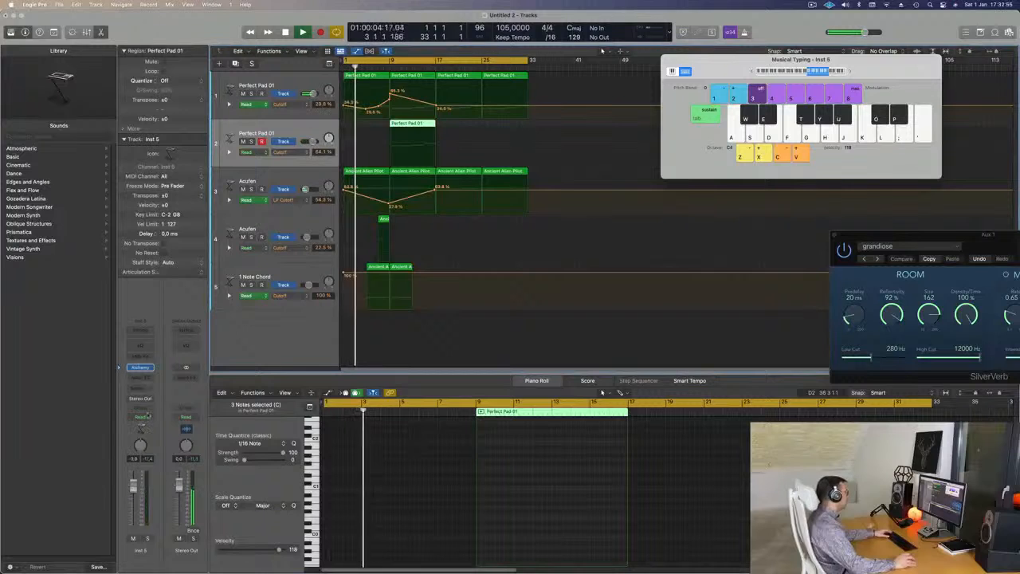
# Send the duplicated Perfect Pad 01 track to the Bus 1 reverb and lower the track's volume.
pyautogui.click(141, 388)
pyautogui.moveTo(156, 401)
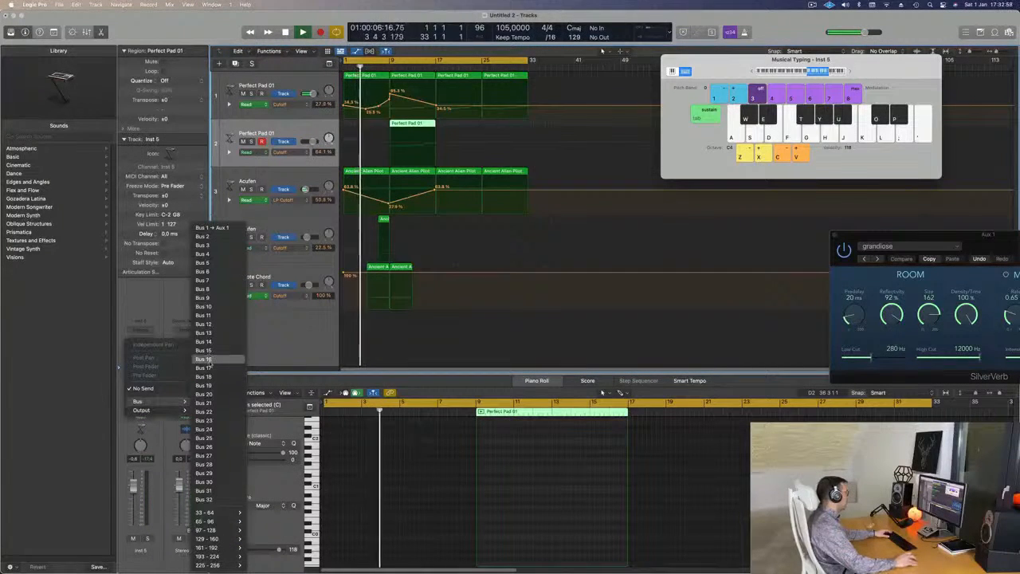
pyautogui.click(212, 229)
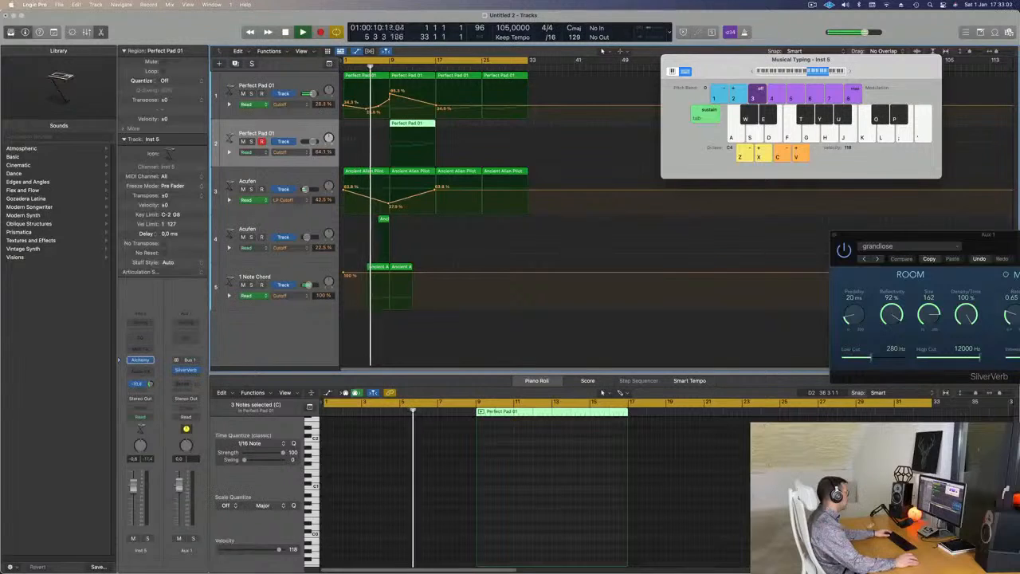
pyautogui.moveTo(135, 486); pyautogui.dragTo(135, 503)
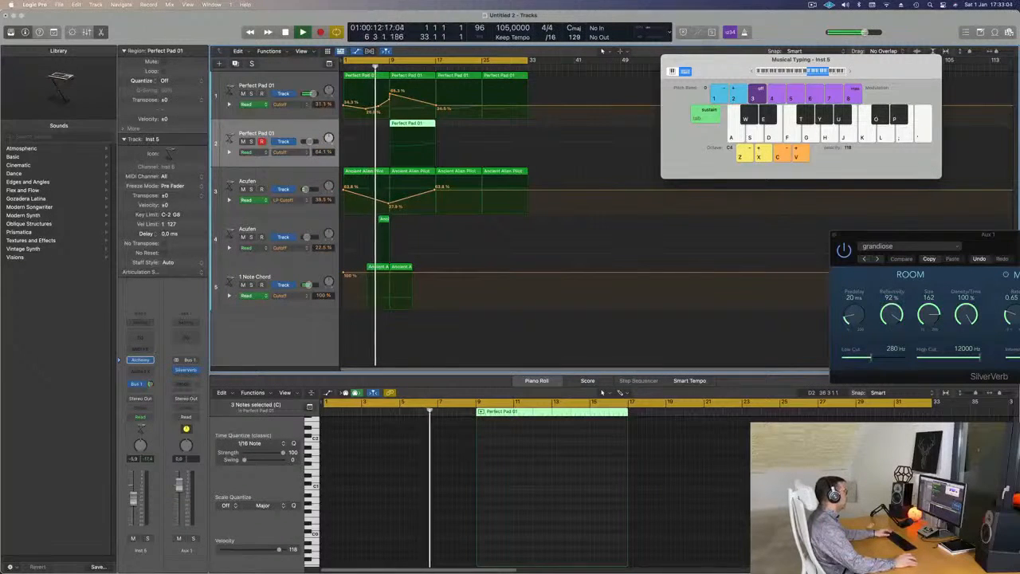
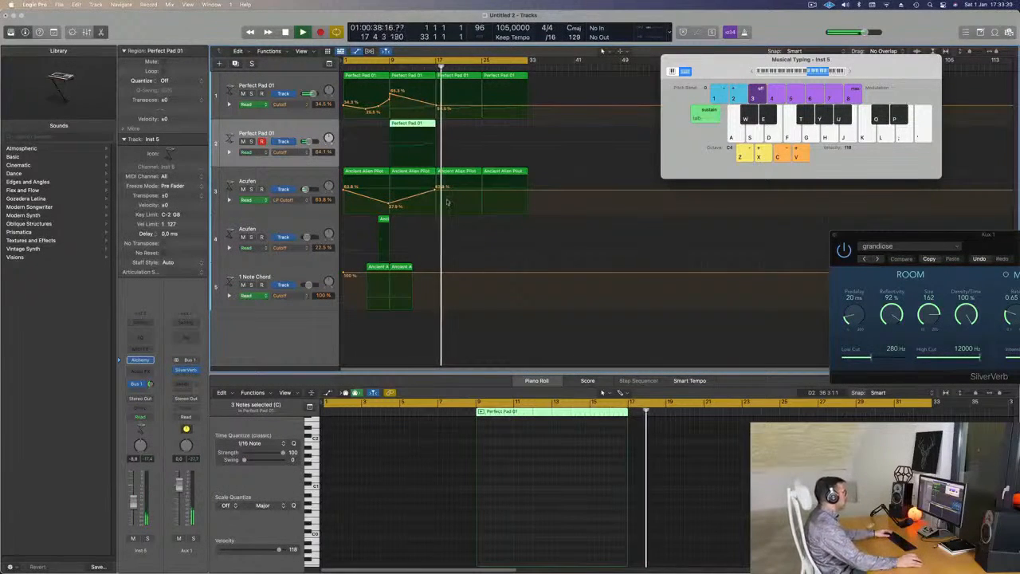
# Play from the start and automate the high Perfect Pad 01 track's cutoff to rise from bar 9 to about 76 % at bar 17.
pyautogui.press('Return')
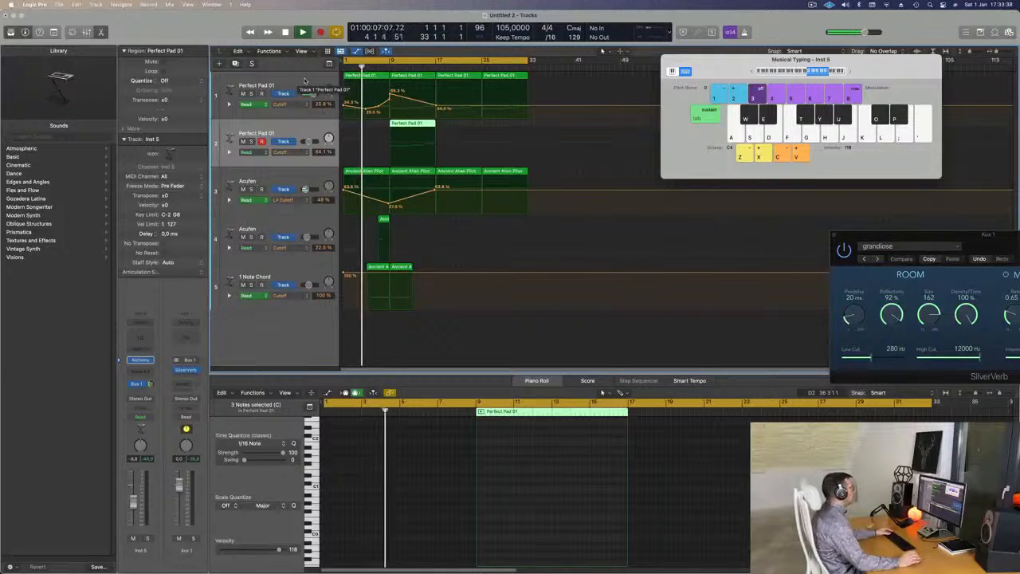
pyautogui.click(303, 171)
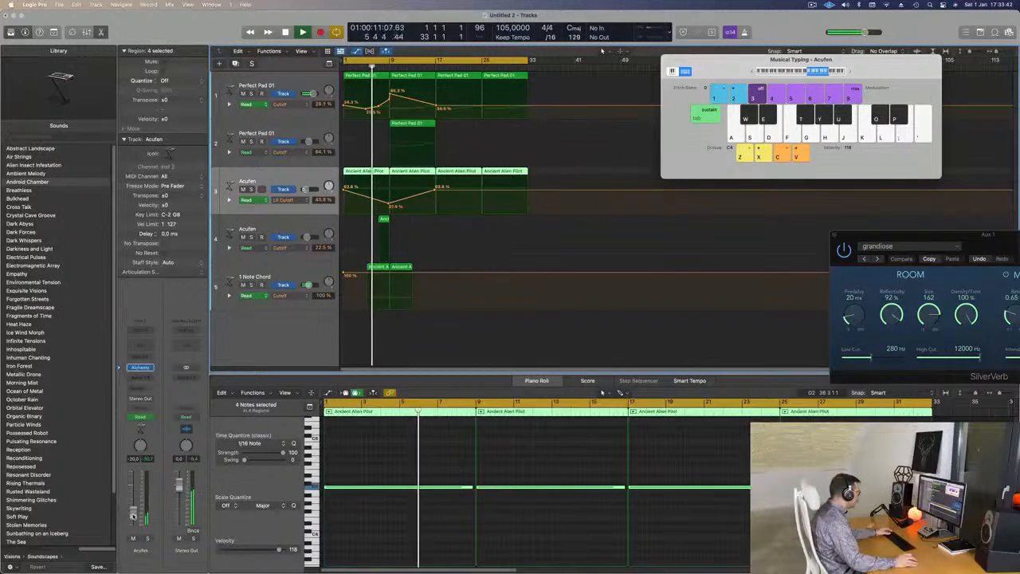
pyautogui.click(275, 230)
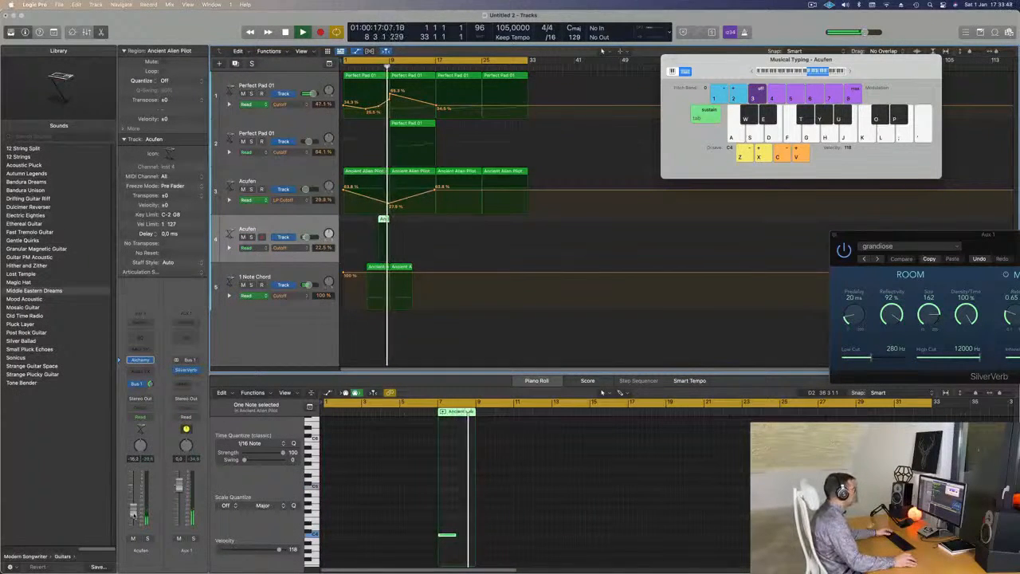
pyautogui.click(335, 157)
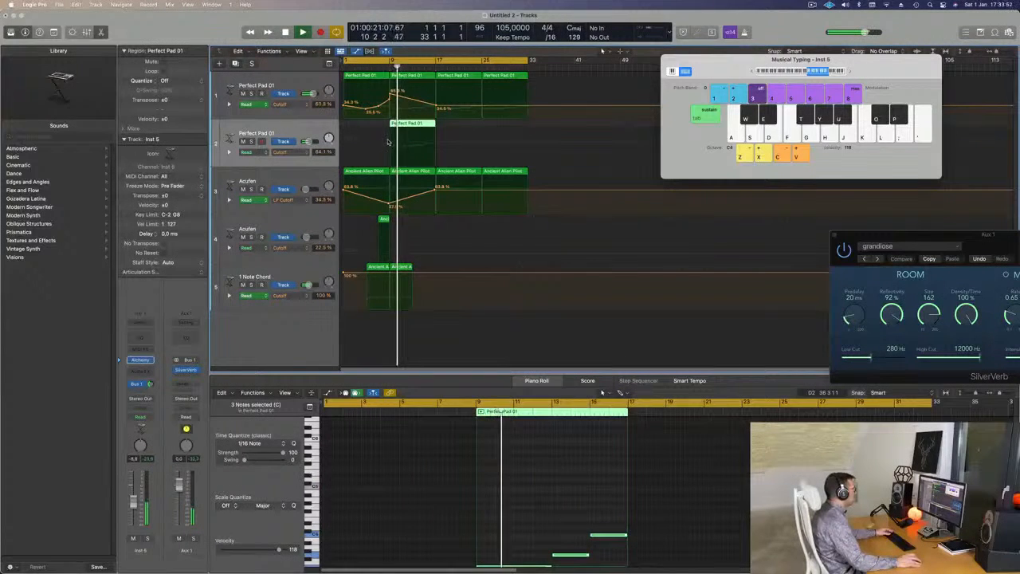
pyautogui.click(437, 145)
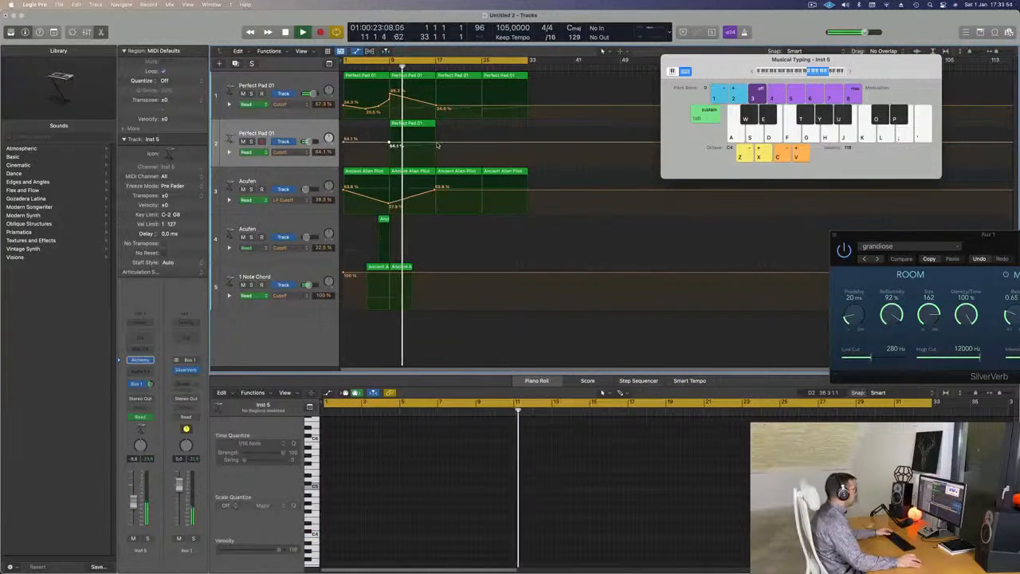
pyautogui.moveTo(437, 145); pyautogui.dragTo(435, 139)
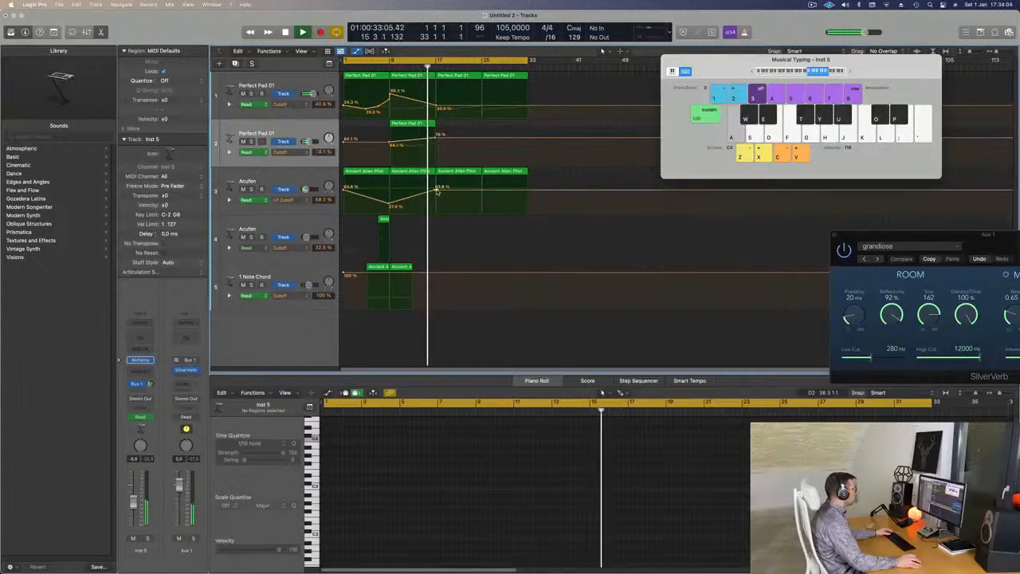
# Delete the Acufen soundscape region at bar 17 and lower the first Perfect Pad 01 track's bar 17 cutoff point to about 22.8 %.
pyautogui.click(445, 174)
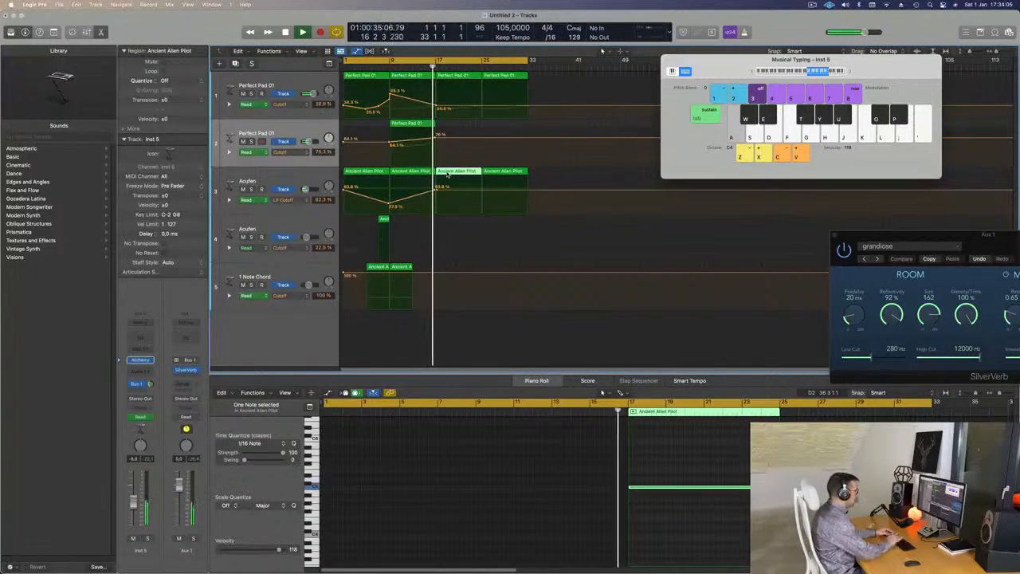
pyautogui.press('Delete')
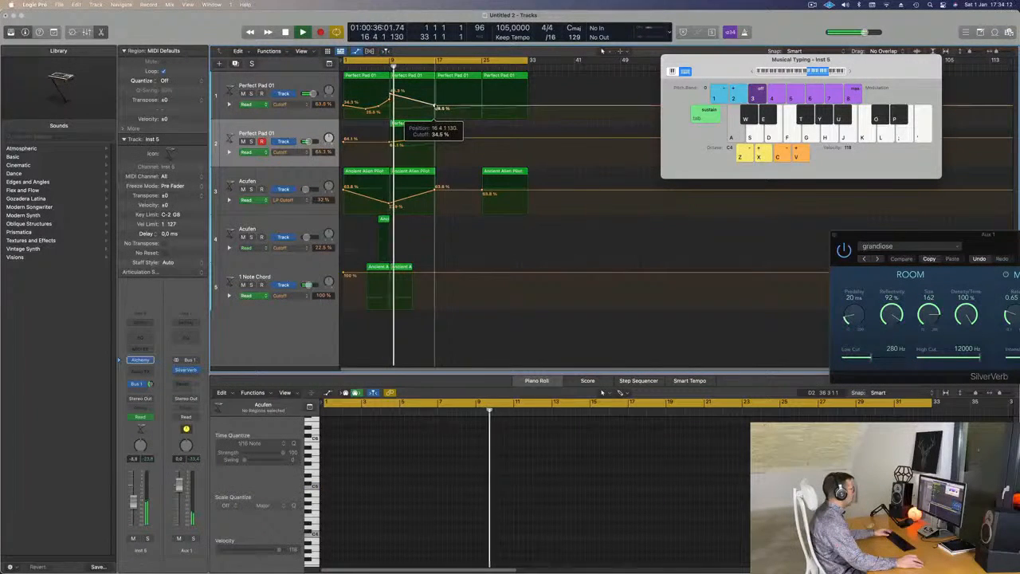
pyautogui.moveTo(437, 107); pyautogui.dragTo(438, 112)
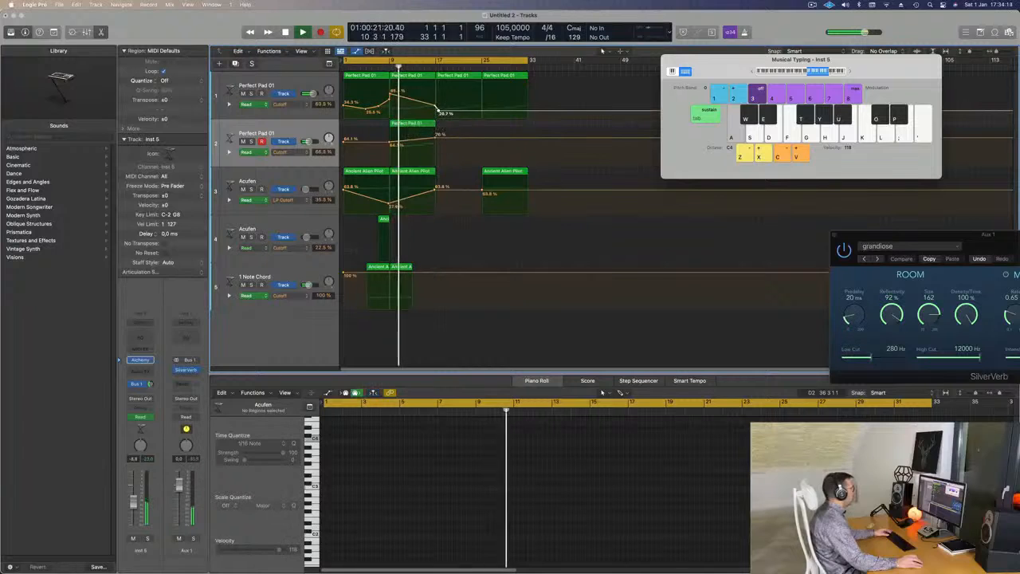
# Duplicate the first Perfect Pad 01 track with its settings and copy the bar 17 and bar 25 regions onto it.
pyautogui.click(307, 85)
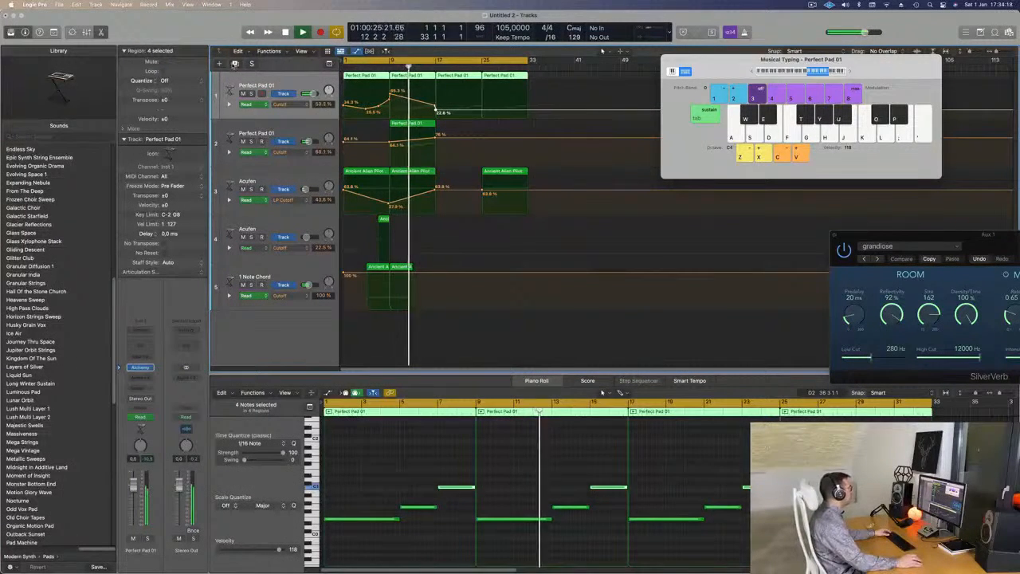
pyautogui.press('super+d')
pyautogui.moveTo(540, 79); pyautogui.dragTo(465, 139)
# Copy all notes of the two duplicated Perfect Pad 01 regions one octave up, keeping the original notes.
pyautogui.scroll(3, 502, 474)
pyautogui.moveTo(400, 468); pyautogui.dragTo(761, 569)
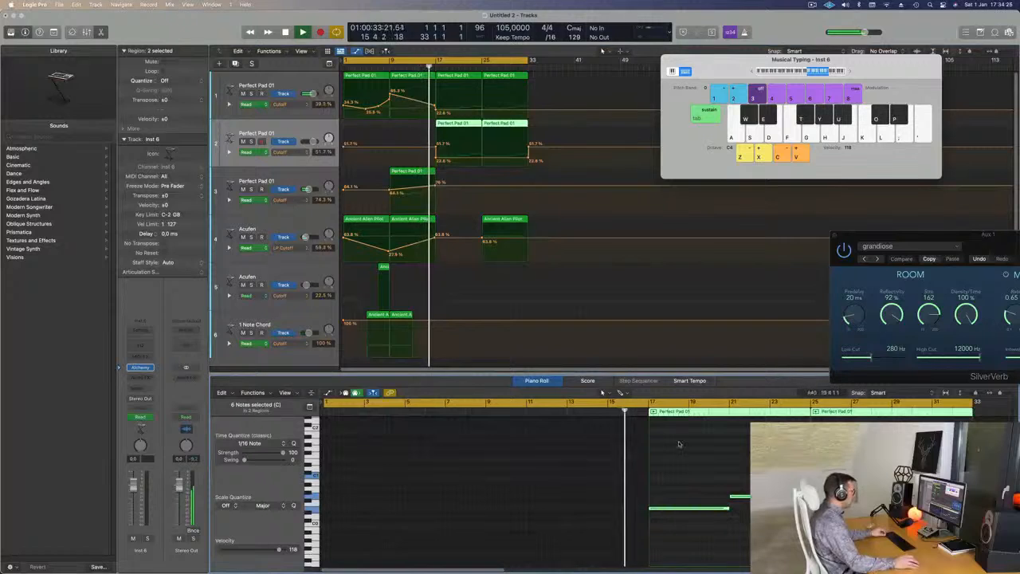
pyautogui.moveTo(686, 510); pyautogui.dragTo(687, 467)
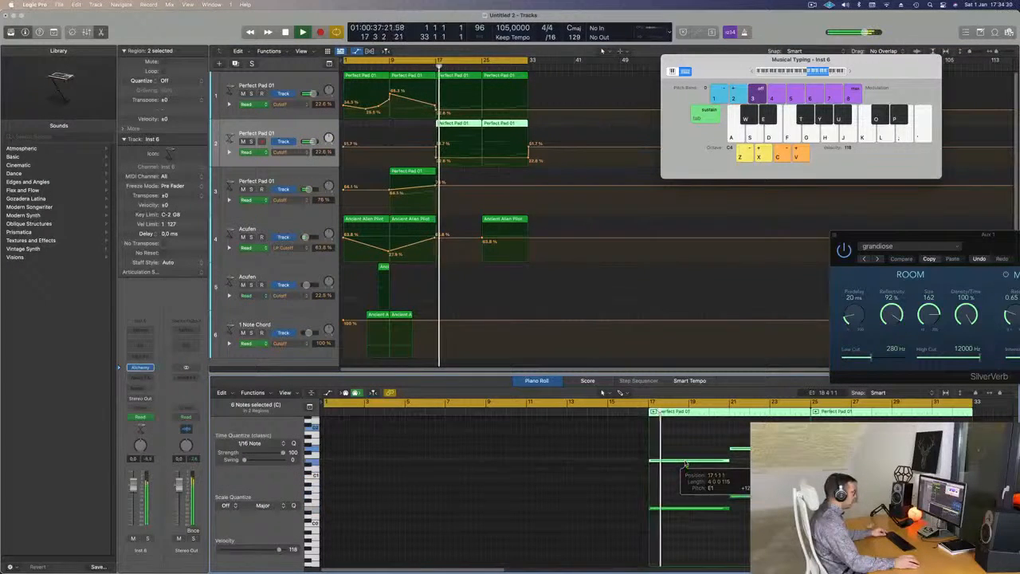
pyautogui.click(293, 135)
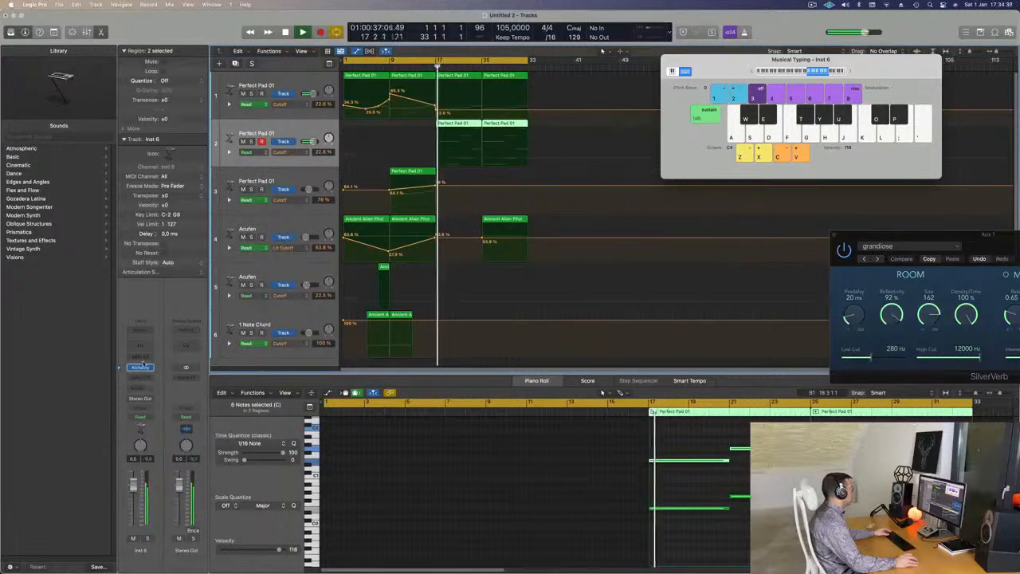
pyautogui.click(140, 368)
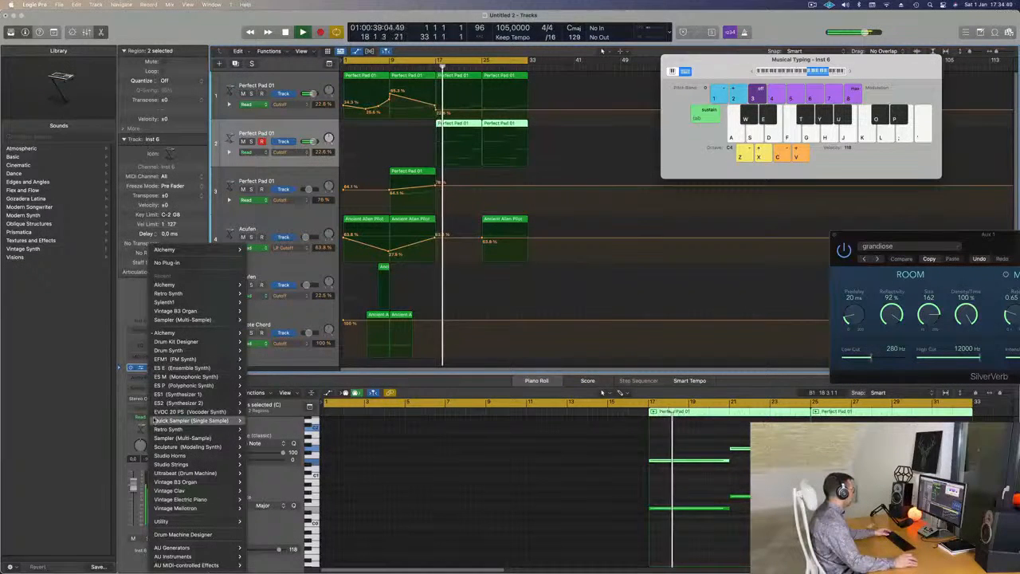
pyautogui.click(141, 334)
pyautogui.click(141, 334)
pyautogui.click(142, 333)
pyautogui.click(143, 332)
pyautogui.click(141, 333)
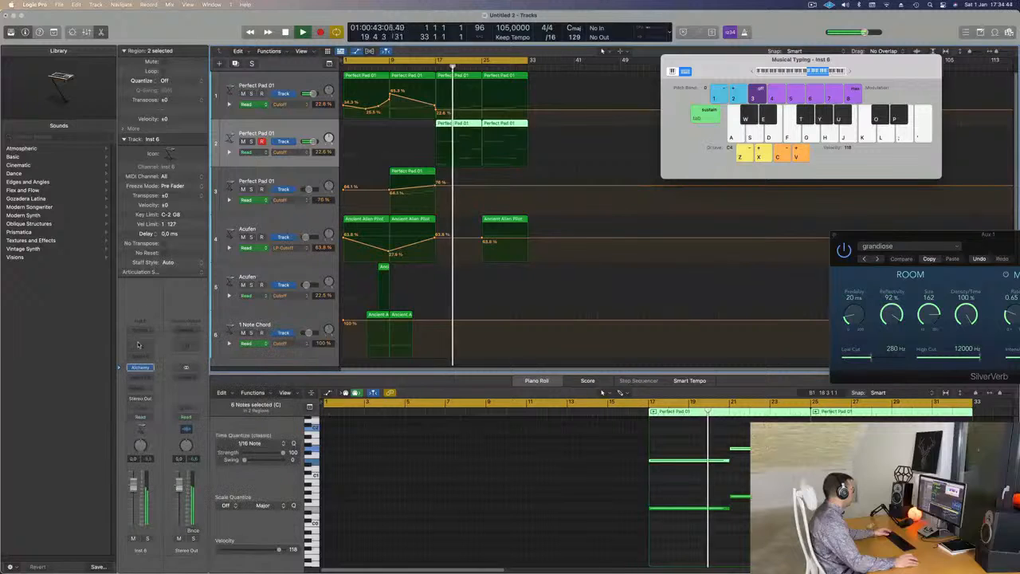
# Insert the Arpeggiator MIDI effect on the duplicated Perfect Pad 01 track.
pyautogui.click(141, 358)
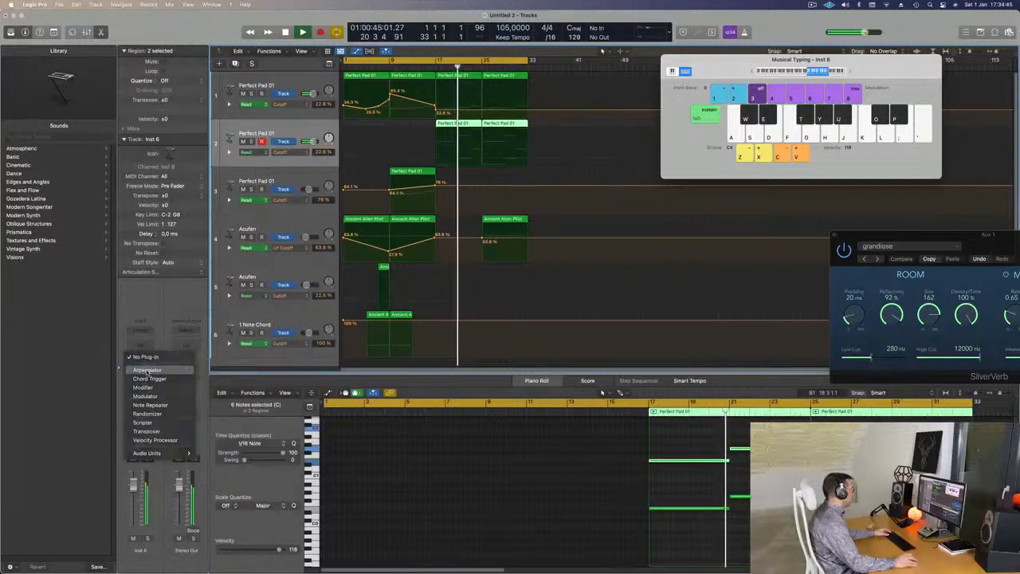
pyautogui.click(147, 371)
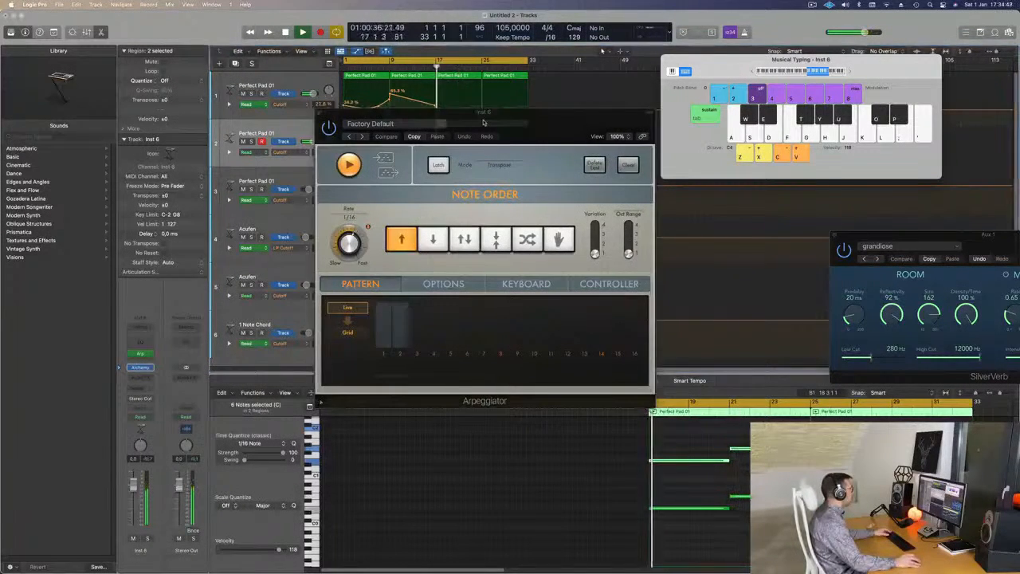
pyautogui.moveTo(483, 122); pyautogui.dragTo(712, 111)
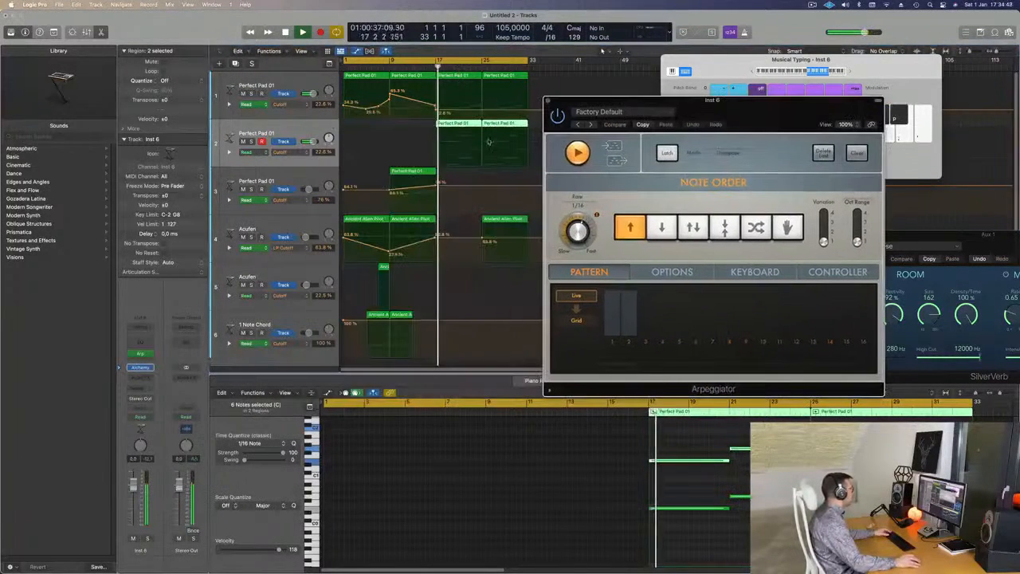
# Open the arpeggiated track's Alchemy, close the Arpeggiator window and raise the synth's Delay amount.
pyautogui.click(140, 367)
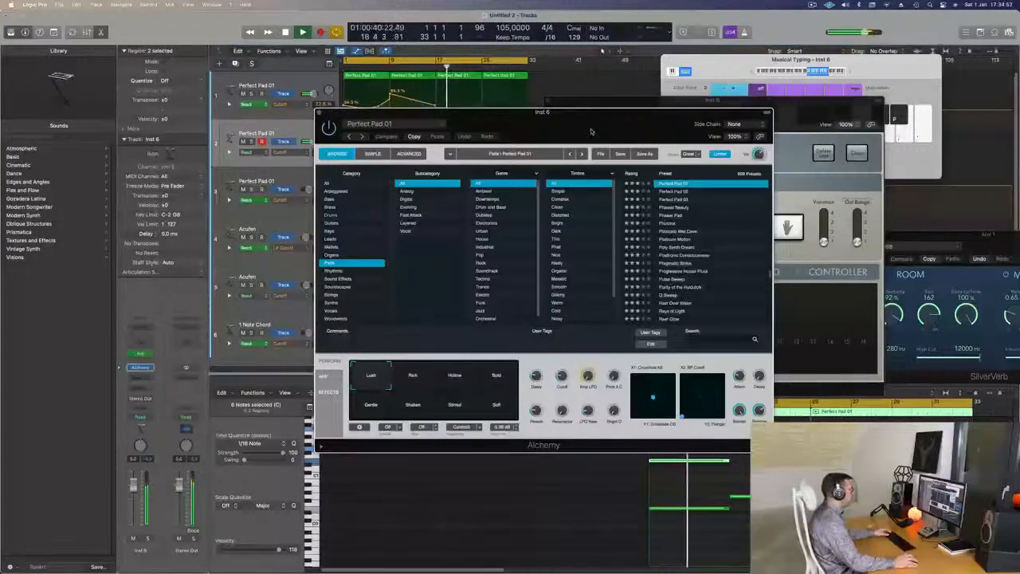
pyautogui.moveTo(587, 124); pyautogui.dragTo(707, 171)
pyautogui.moveTo(548, 103); pyautogui.dragTo(639, 94)
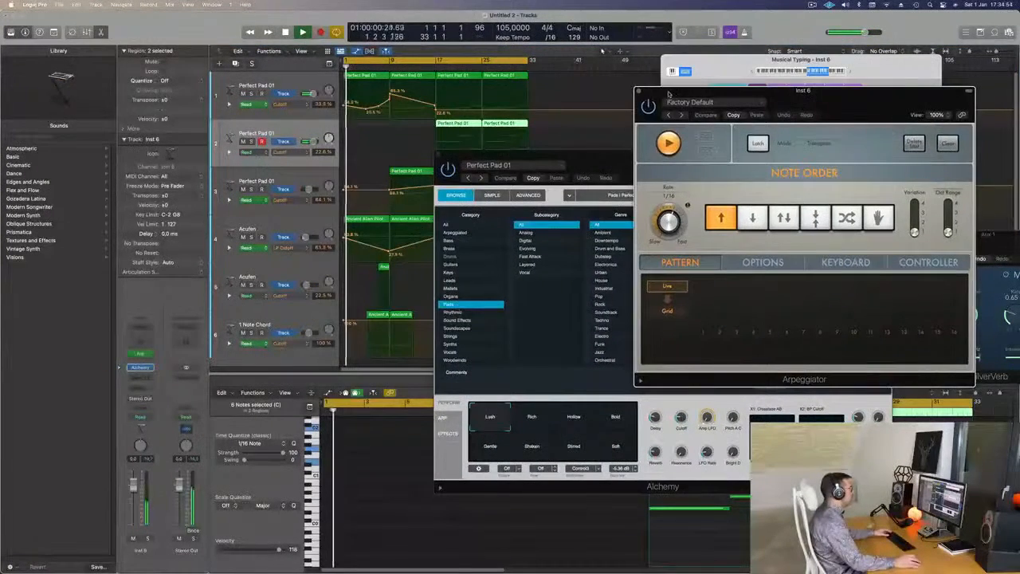
pyautogui.click(640, 92)
pyautogui.moveTo(701, 163); pyautogui.dragTo(794, 44)
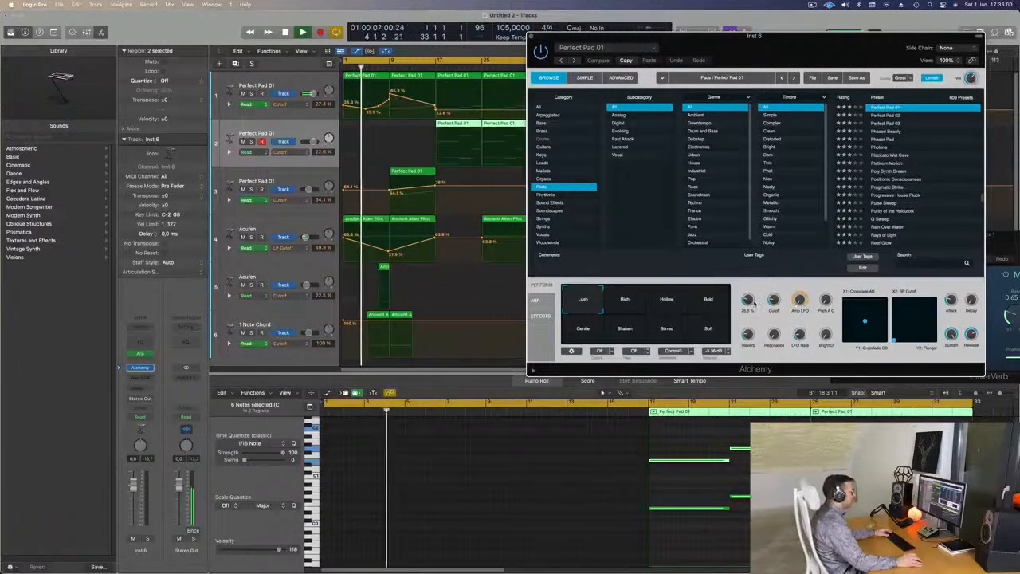
pyautogui.moveTo(750, 300); pyautogui.dragTo(751, 296)
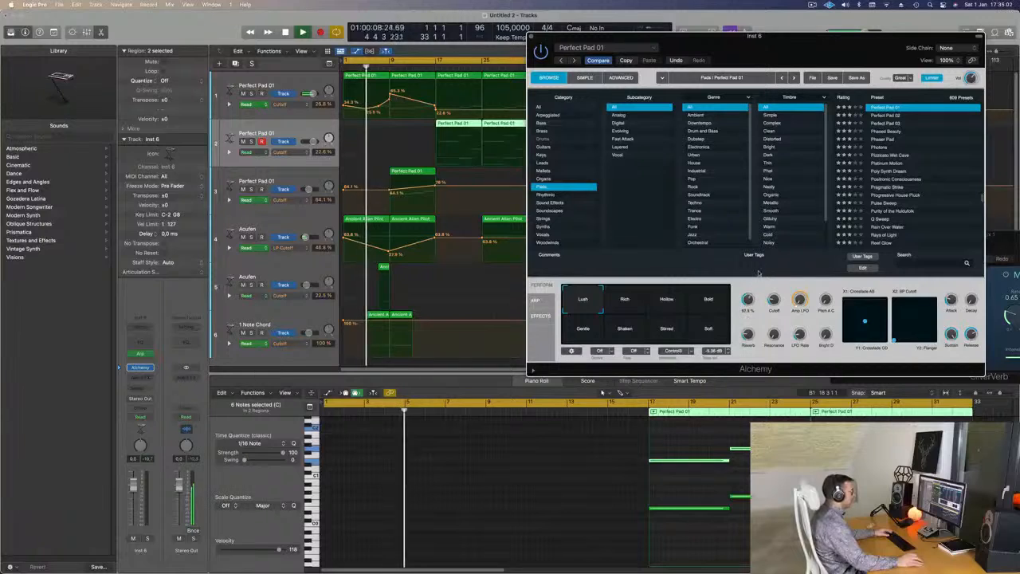
# Set the cycle range to bars 17 to 33 and play it with the arpeggiated track soloed.
pyautogui.press('space')
pyautogui.moveTo(348, 62); pyautogui.dragTo(436, 62)
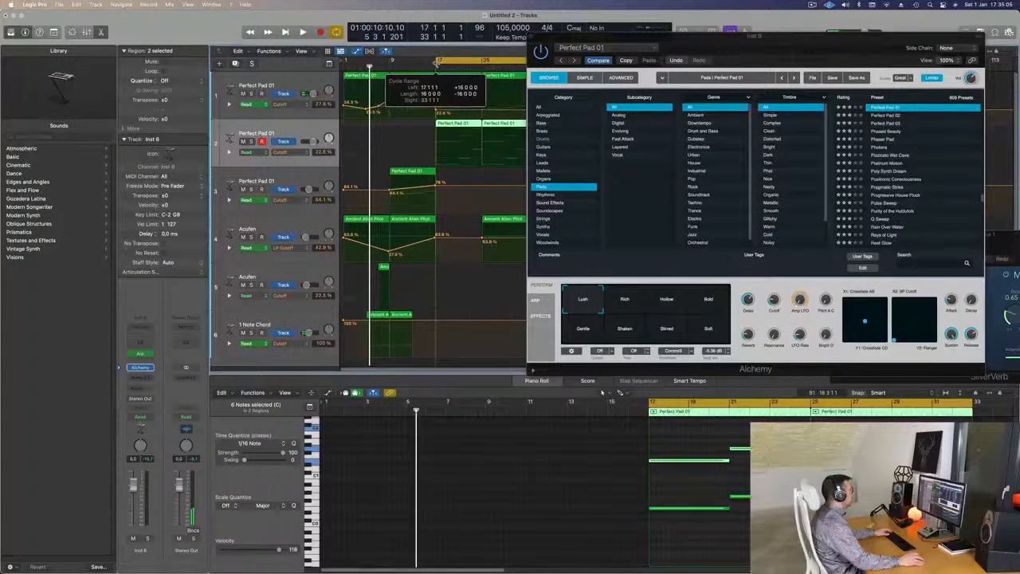
pyautogui.press('space')
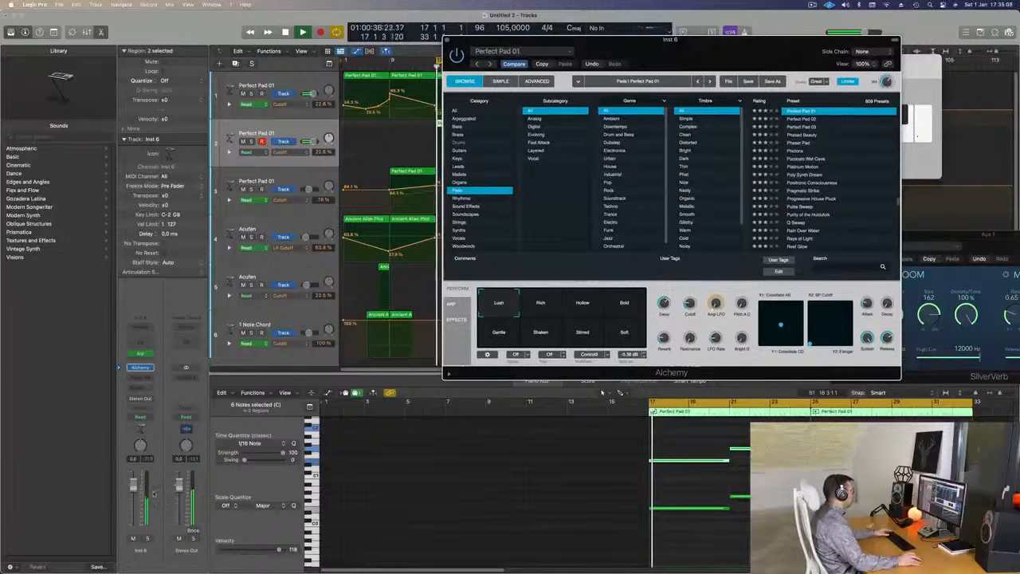
pyautogui.click(147, 538)
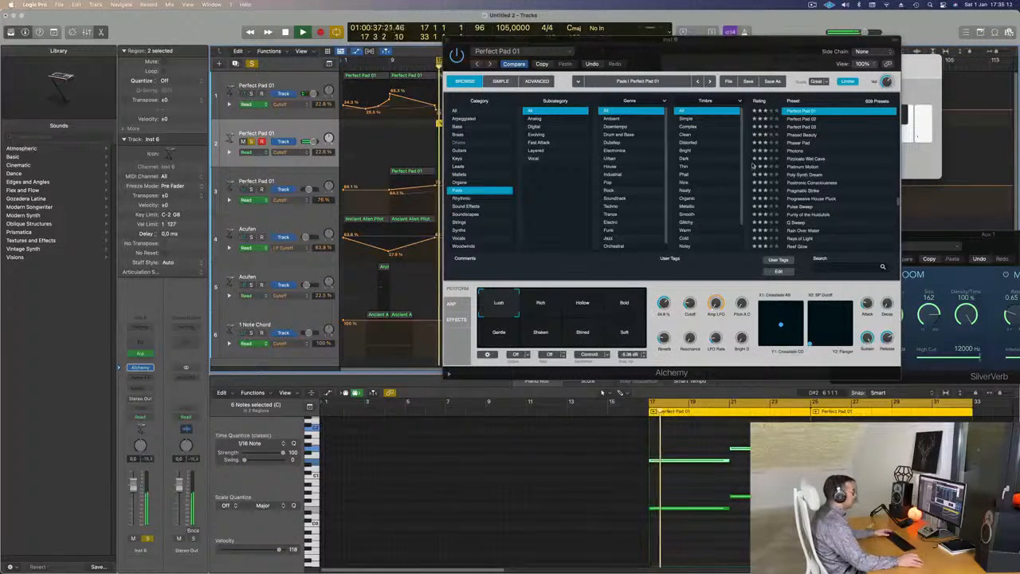
# Load the 80s Pop Electric Piano preset from the Keys category, lower the track's volume and unsolo it.
pyautogui.click(457, 159)
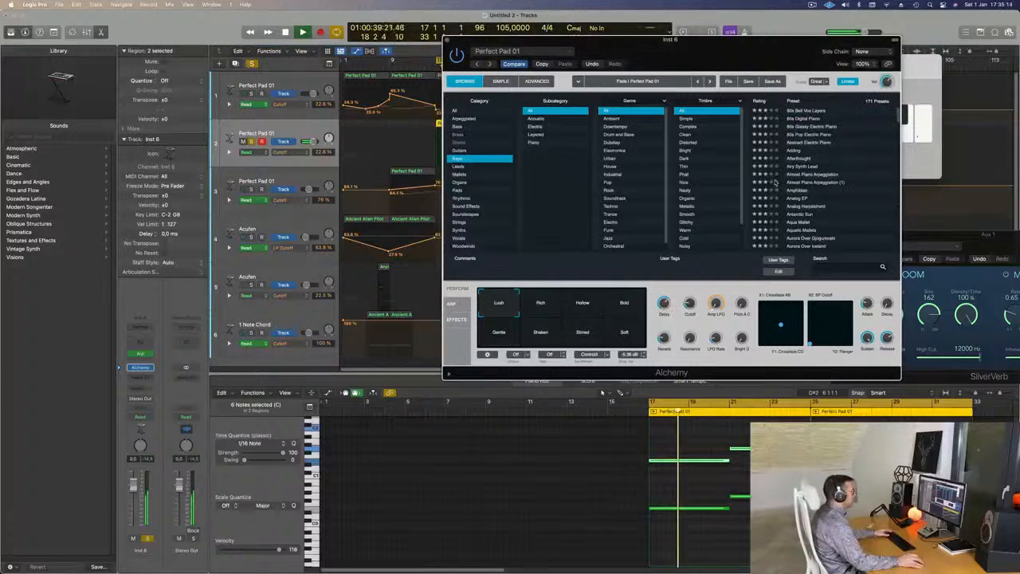
pyautogui.click(809, 134)
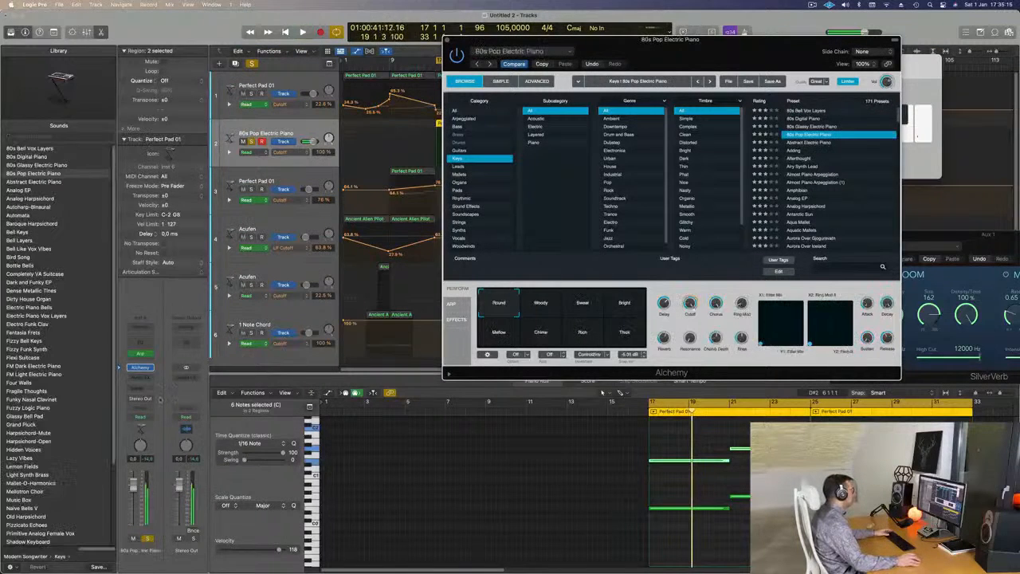
pyautogui.moveTo(134, 506); pyautogui.dragTo(135, 511)
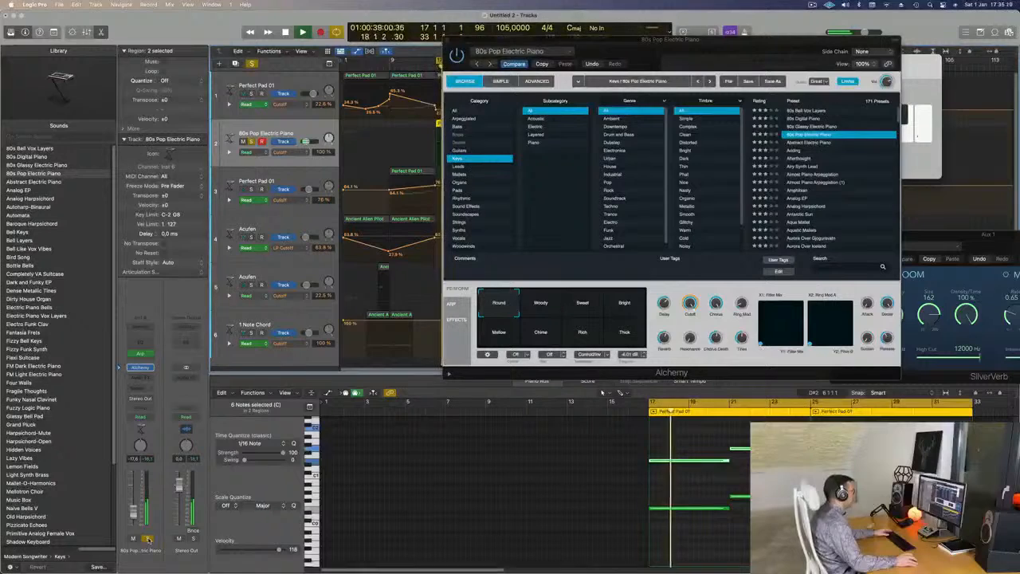
pyautogui.click(148, 539)
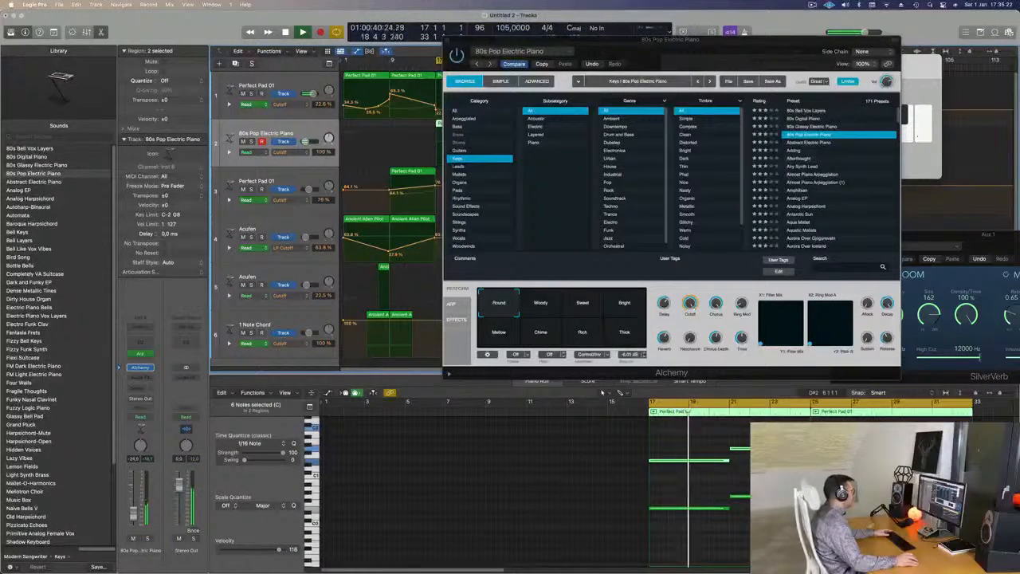
# Audition the 80s Pop Electric Piano's performance snapshots, including Woody, Bright and Mellow, and settle on Rich.
pyautogui.click(542, 303)
pyautogui.moveTo(676, 38); pyautogui.dragTo(750, 14)
pyautogui.click(653, 286)
pyautogui.click(696, 285)
pyautogui.click(699, 308)
pyautogui.click(573, 310)
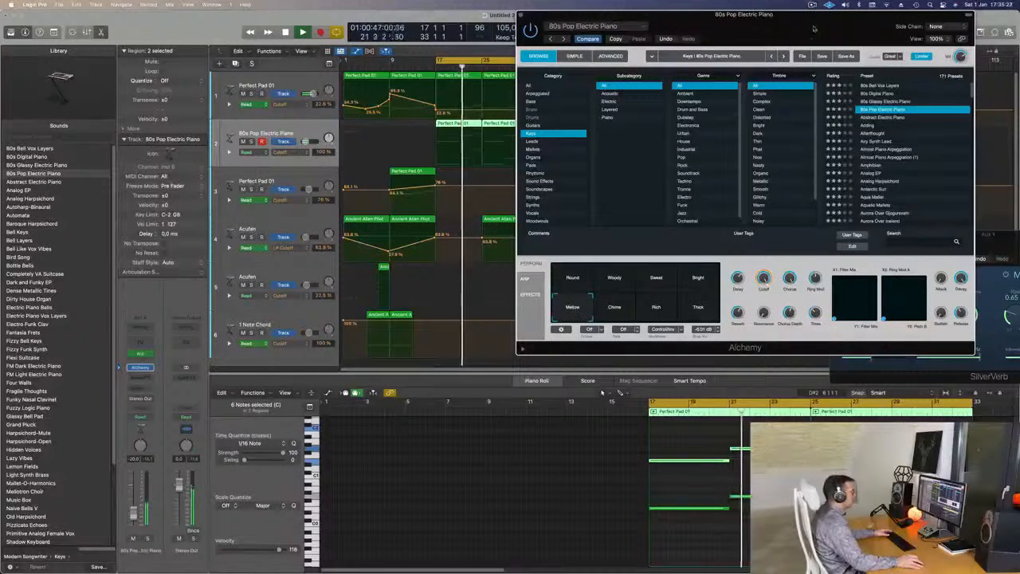
pyautogui.moveTo(742, 15); pyautogui.dragTo(614, 47)
pyautogui.click(485, 344)
pyautogui.click(517, 341)
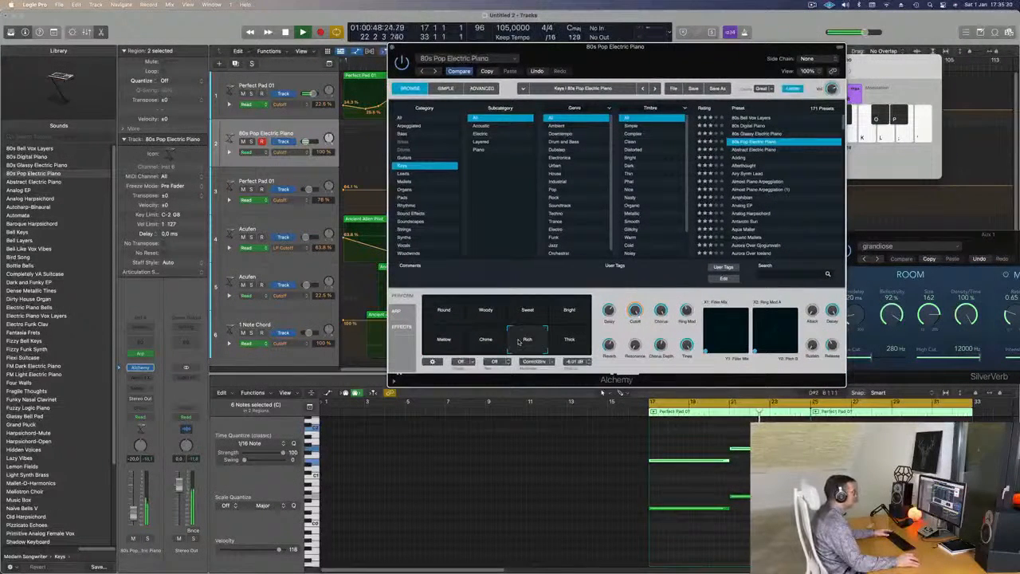
# Try the Abstract Electric Piano and Almost Piano Arpeggiation presets, load Analog EP instead and switch its snapshot to Hollow Pulse.
pyautogui.click(761, 150)
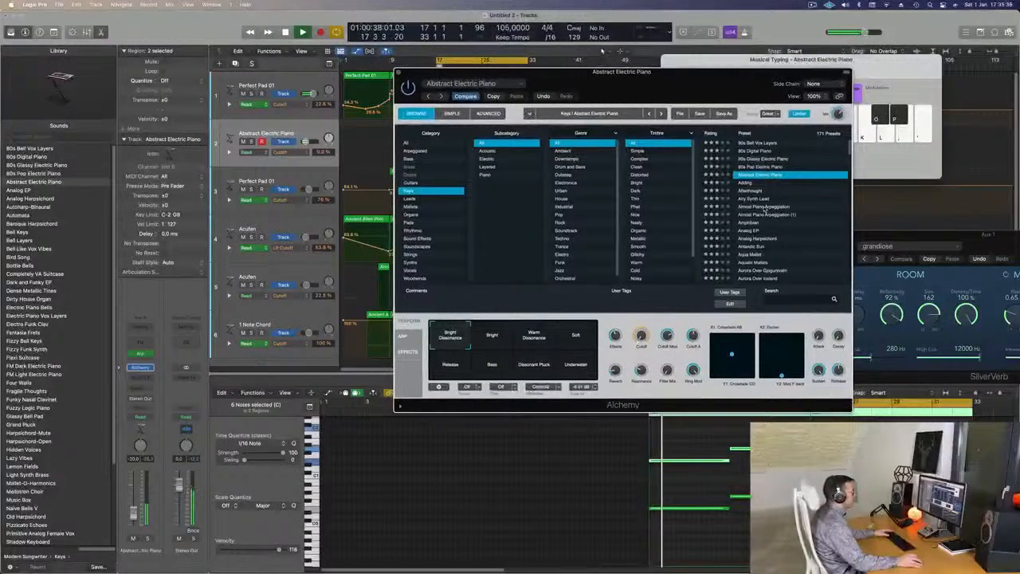
pyautogui.click(763, 207)
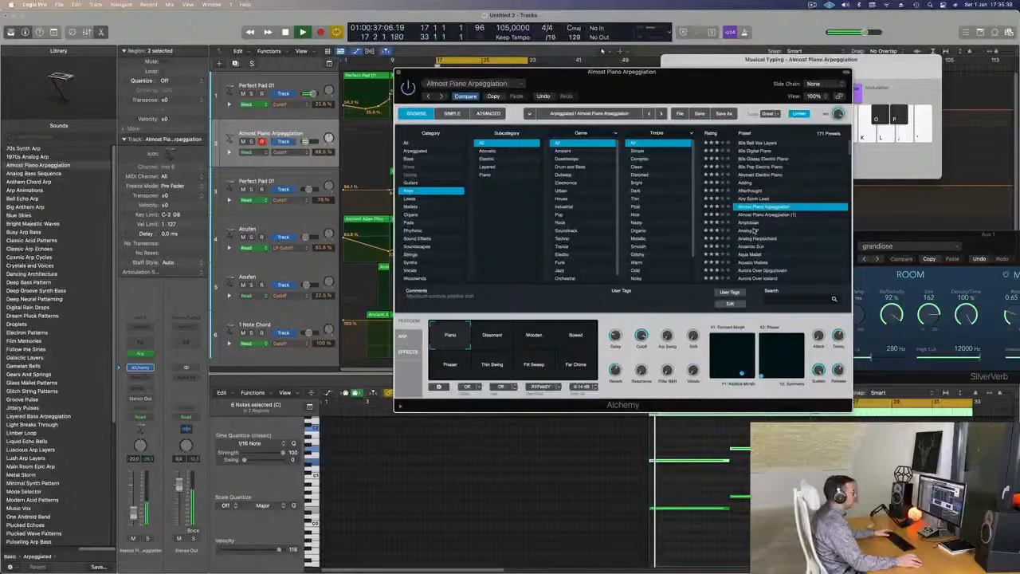
pyautogui.click(752, 230)
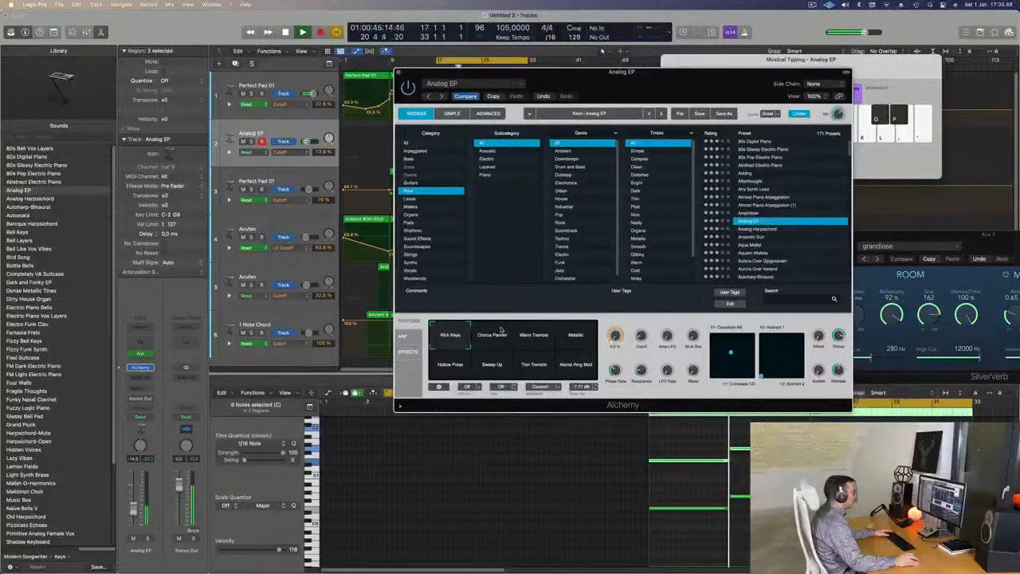
pyautogui.click(536, 339)
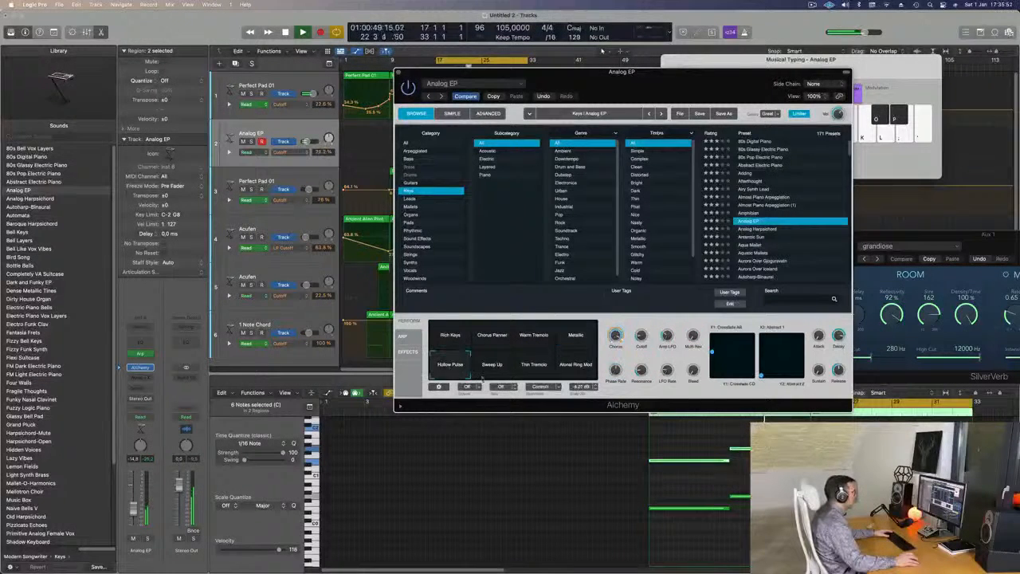
# Try Analog EP's Atonal Ring Mod snapshot, then load Aquatic Mallets and audition its snapshots, including Presence, Murky Shimmer and Water Modulations.
pyautogui.click(532, 371)
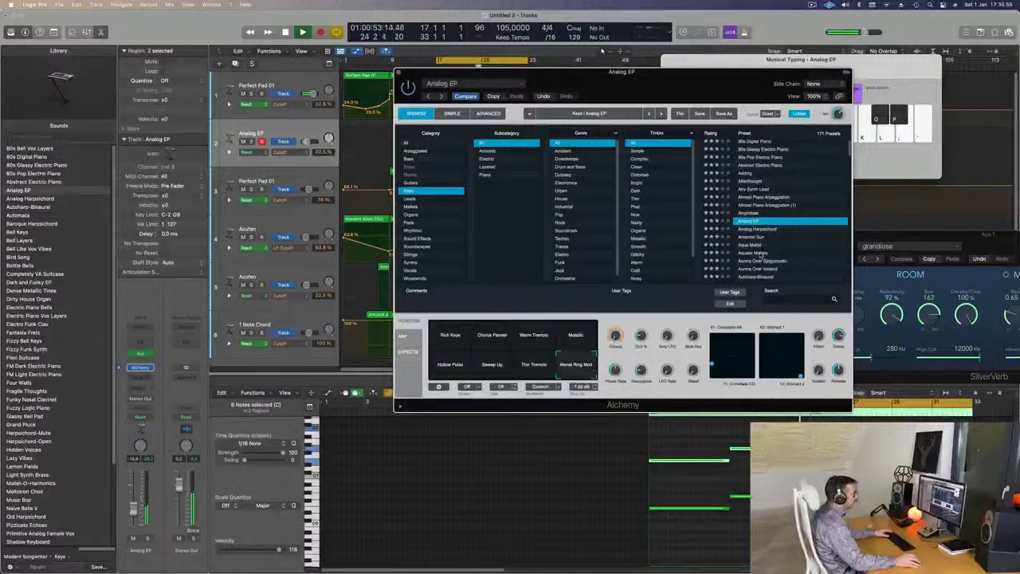
pyautogui.scroll(-3, 762, 255)
pyautogui.click(761, 229)
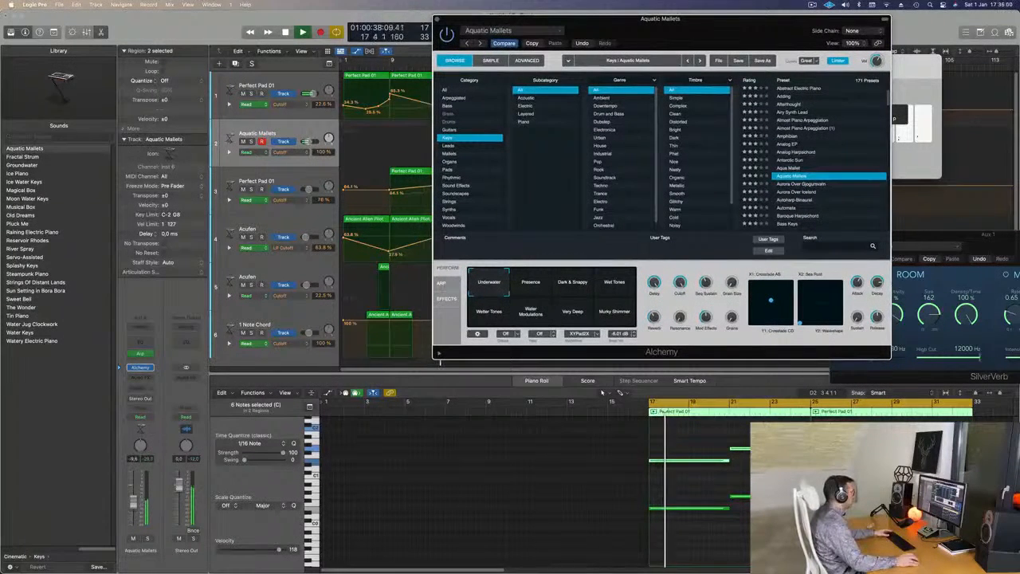
pyautogui.click(541, 286)
pyautogui.click(584, 289)
pyautogui.click(610, 291)
pyautogui.click(607, 318)
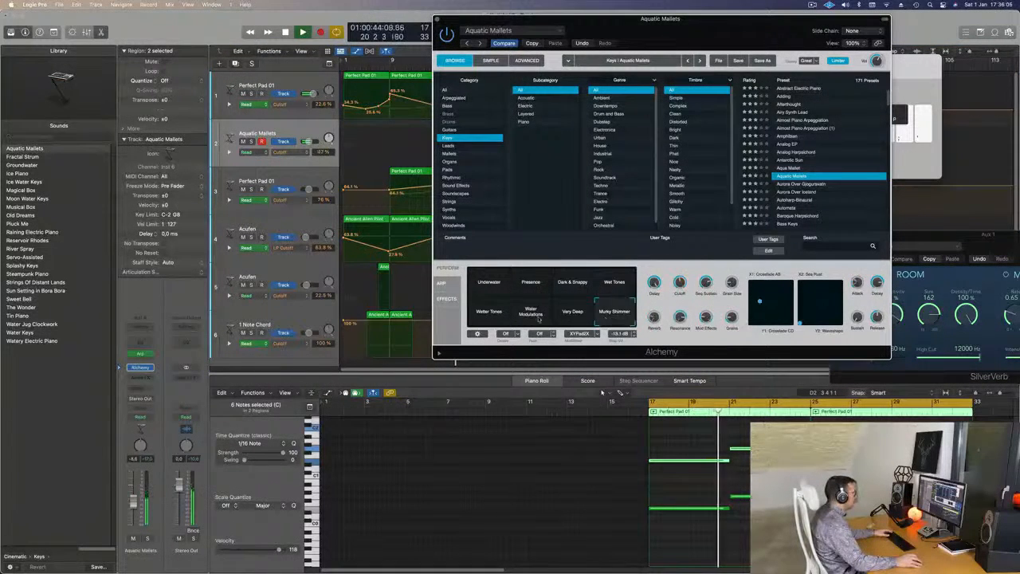
pyautogui.click(480, 319)
pyautogui.click(526, 318)
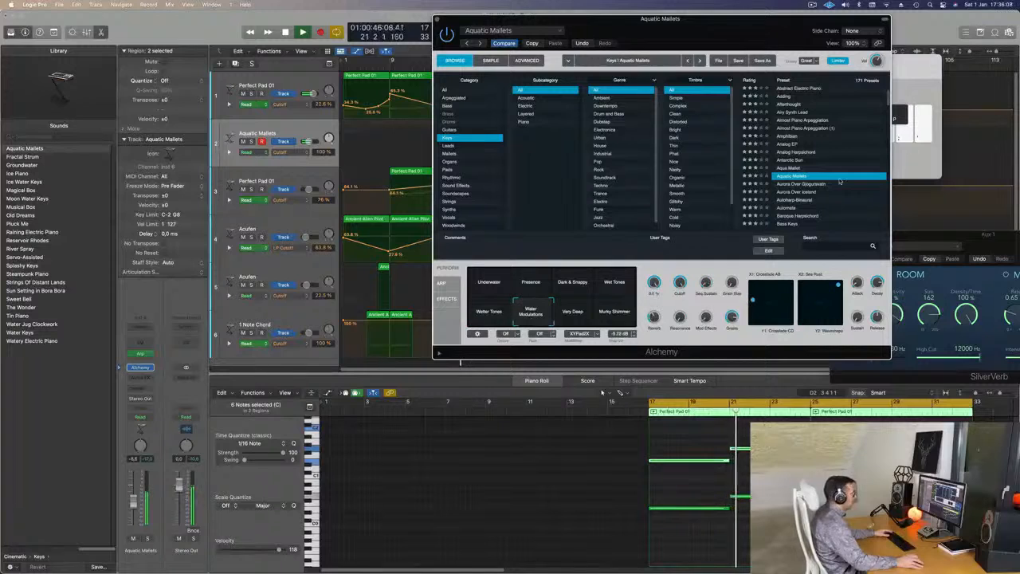
# Try the Aurora Over Gjogursvatn preset, then Baroque Harpsichord with its Rich and Warm snapshots.
pyautogui.click(810, 184)
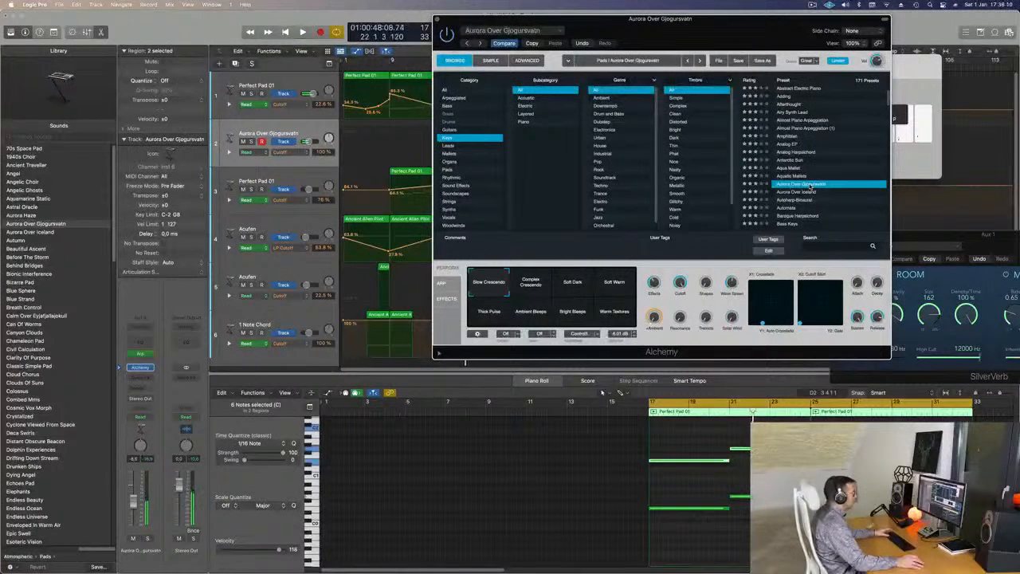
pyautogui.scroll(-2, 810, 187)
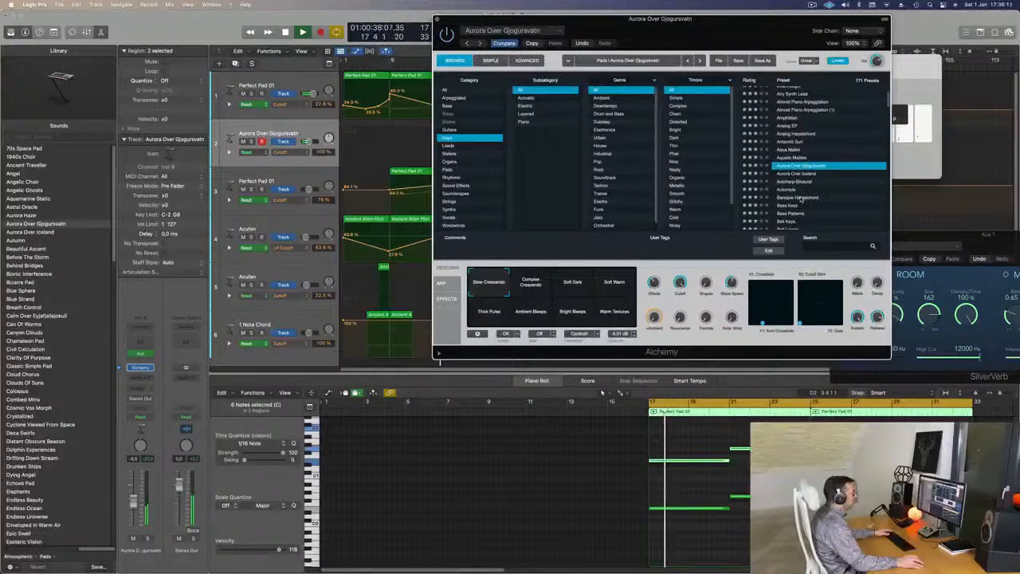
pyautogui.click(801, 197)
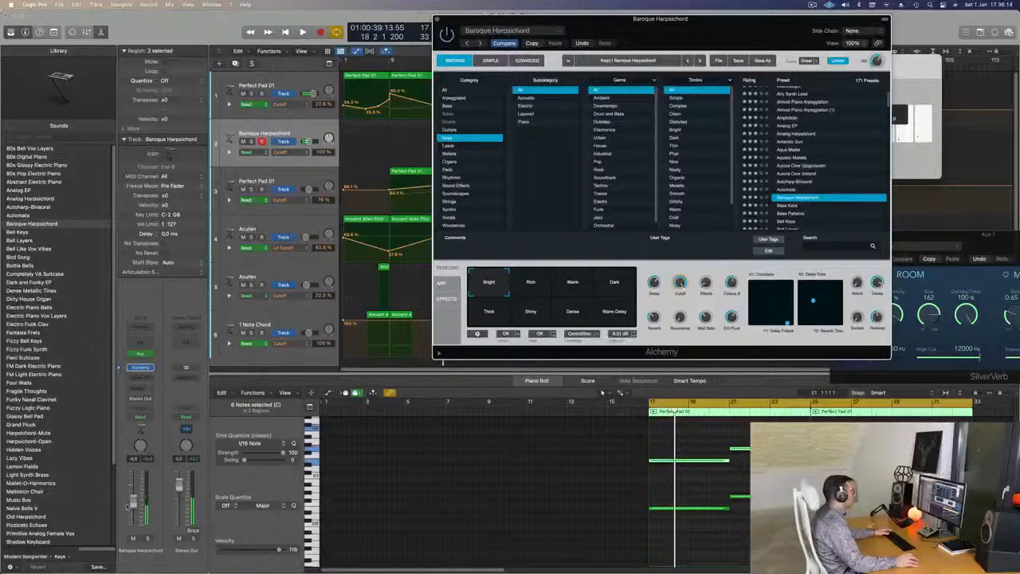
pyautogui.press('space')
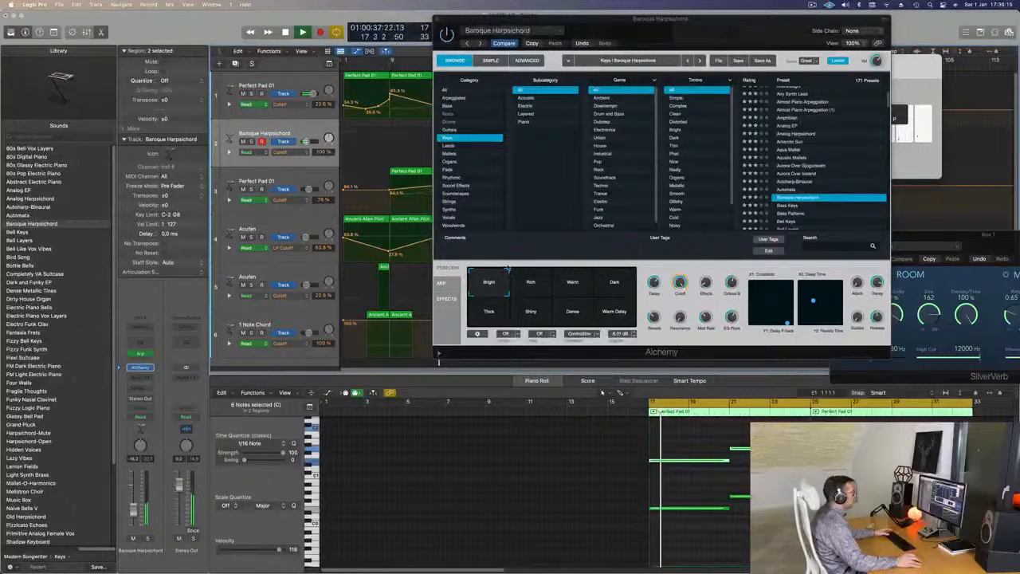
pyautogui.click(531, 287)
pyautogui.click(572, 287)
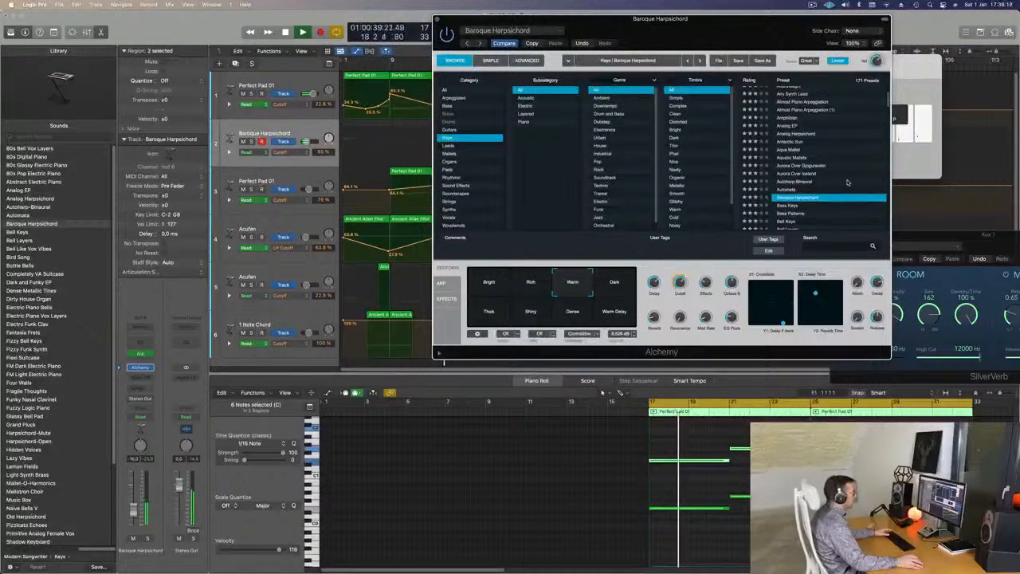
# Try the Bass Keys preset with its Dark Ramp and Lush Organ snapshots, then the Bass Patterns preset.
pyautogui.click(792, 200)
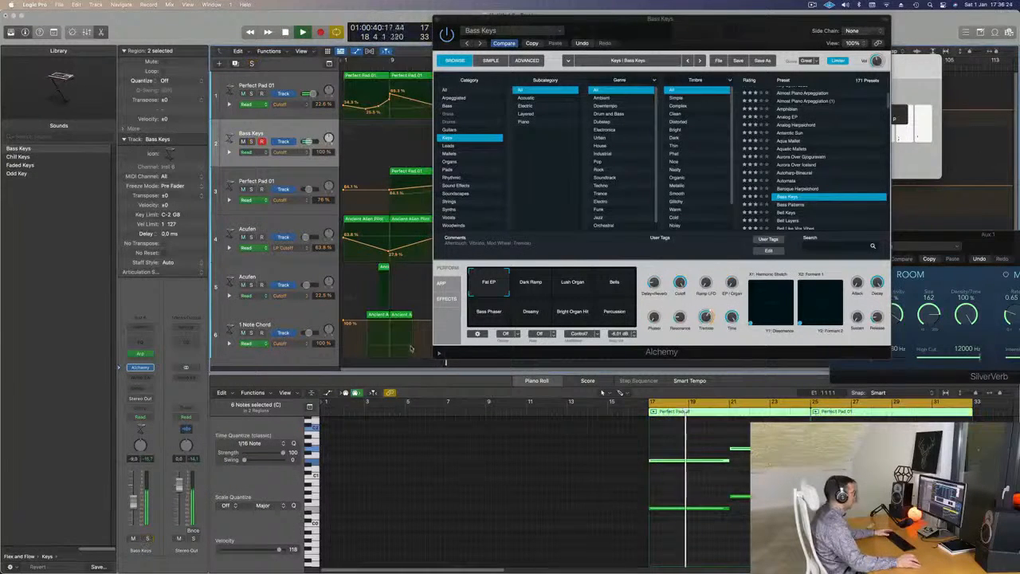
pyautogui.click(548, 287)
pyautogui.click(573, 283)
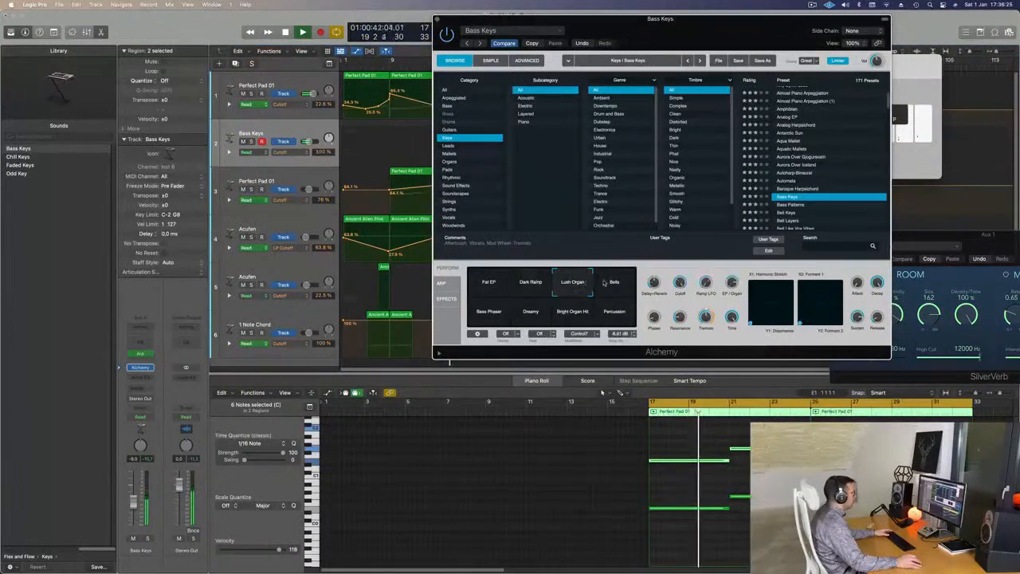
pyautogui.click(797, 205)
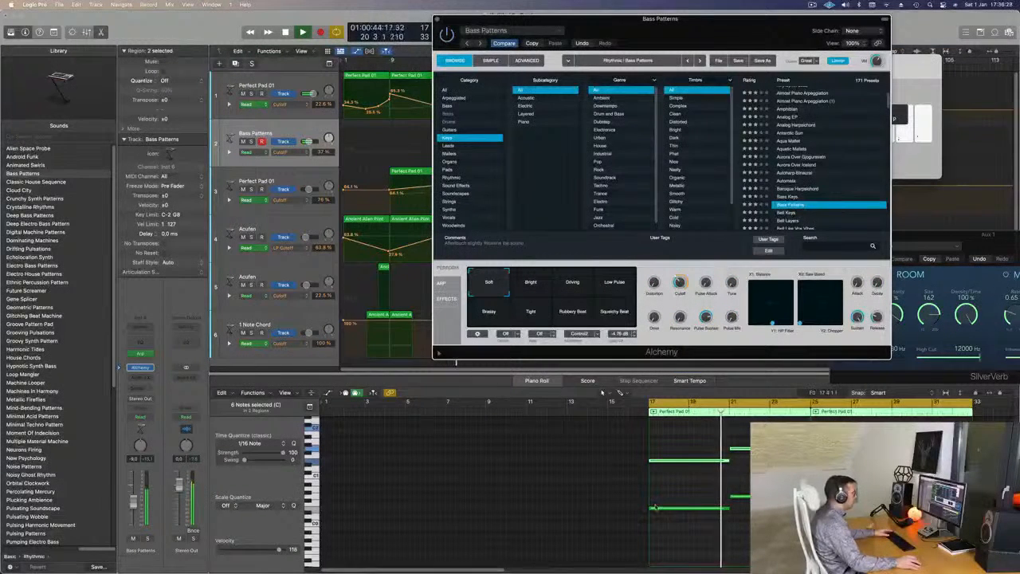
pyautogui.click(627, 480)
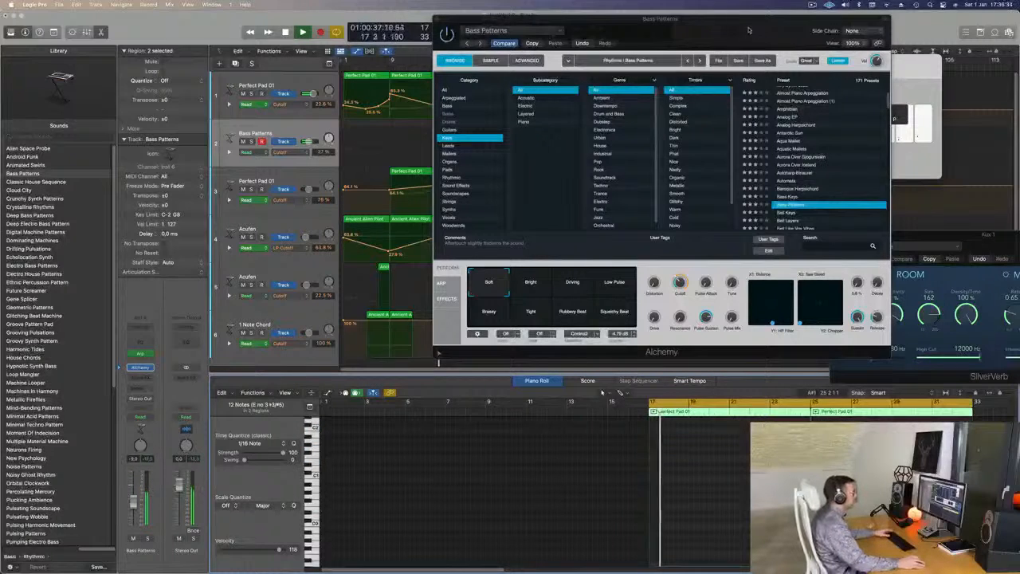
# Move the Alchemy window clear of the arrangement and try the Bell Keys and Bird Song presets.
pyautogui.moveTo(749, 30); pyautogui.dragTo(858, 118)
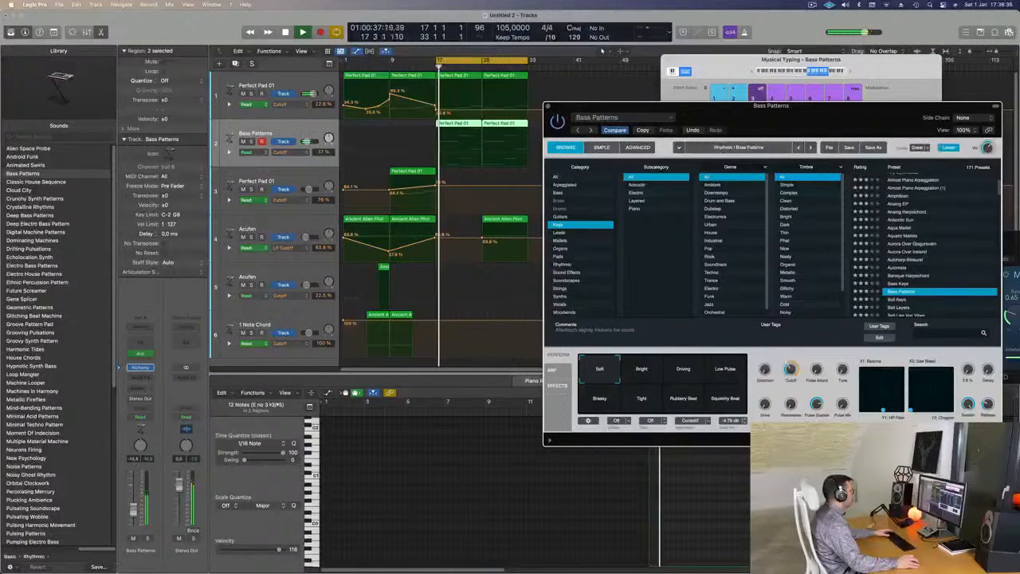
pyautogui.moveTo(858, 118); pyautogui.dragTo(660, 94)
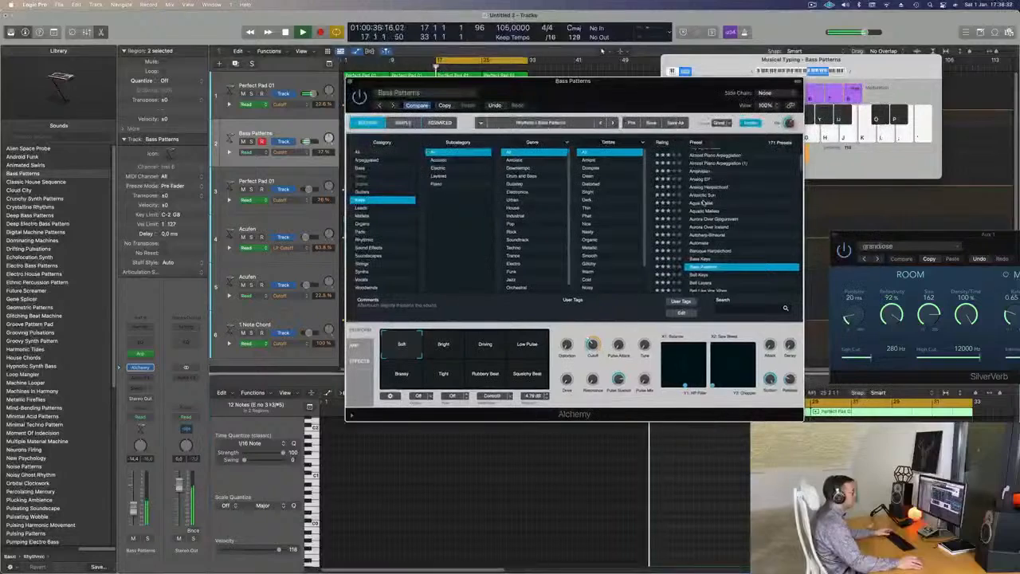
pyautogui.scroll(-3, 703, 243)
pyautogui.click(701, 233)
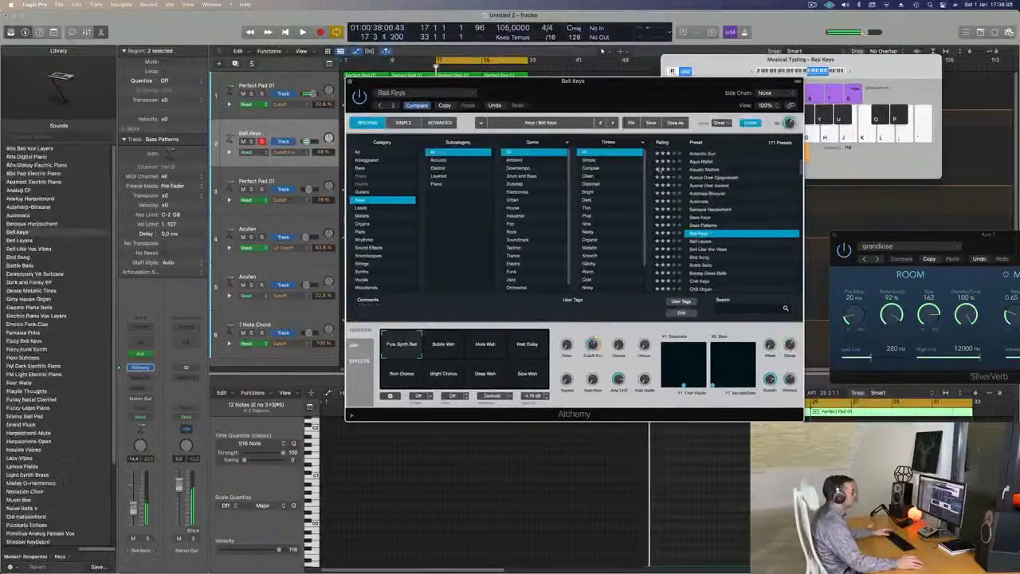
pyautogui.moveTo(630, 88); pyautogui.dragTo(715, 50)
pyautogui.click(789, 219)
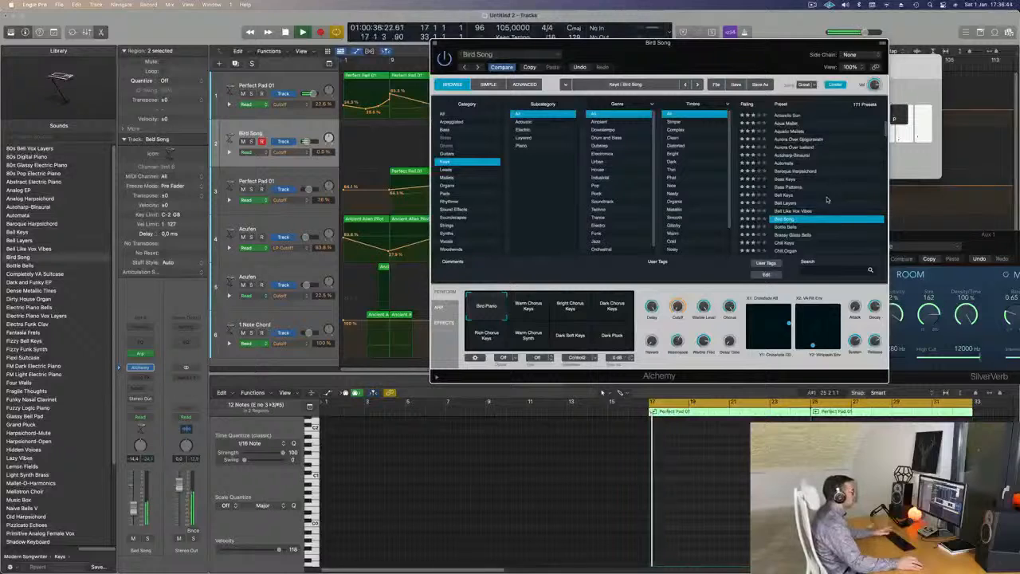
# Return to the start of the Keys presets and try 80s Bell Vox Layers and 80s Glassy Electric Piano.
pyautogui.scroll(-3, 827, 200)
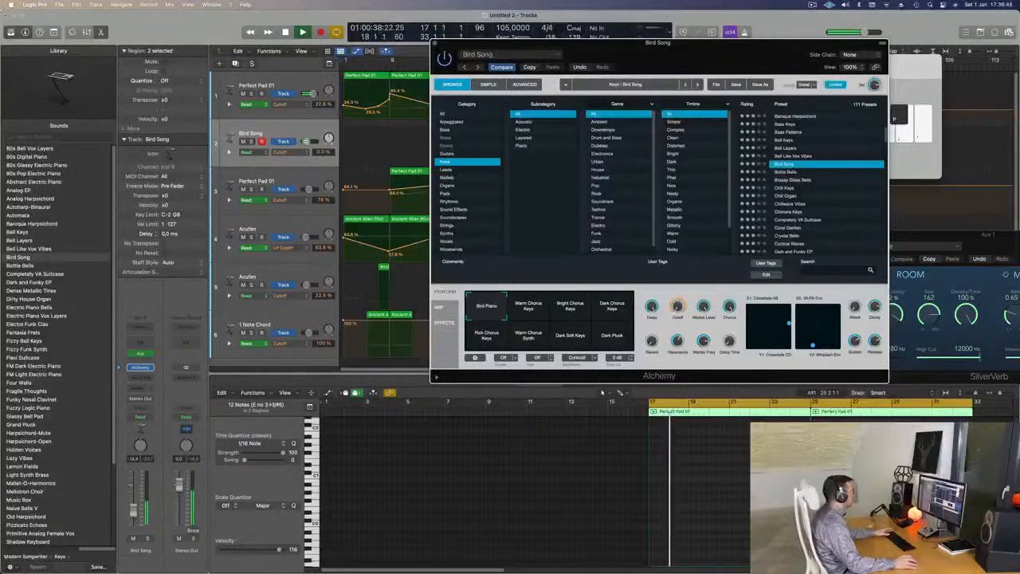
pyautogui.scroll(5, 809, 212)
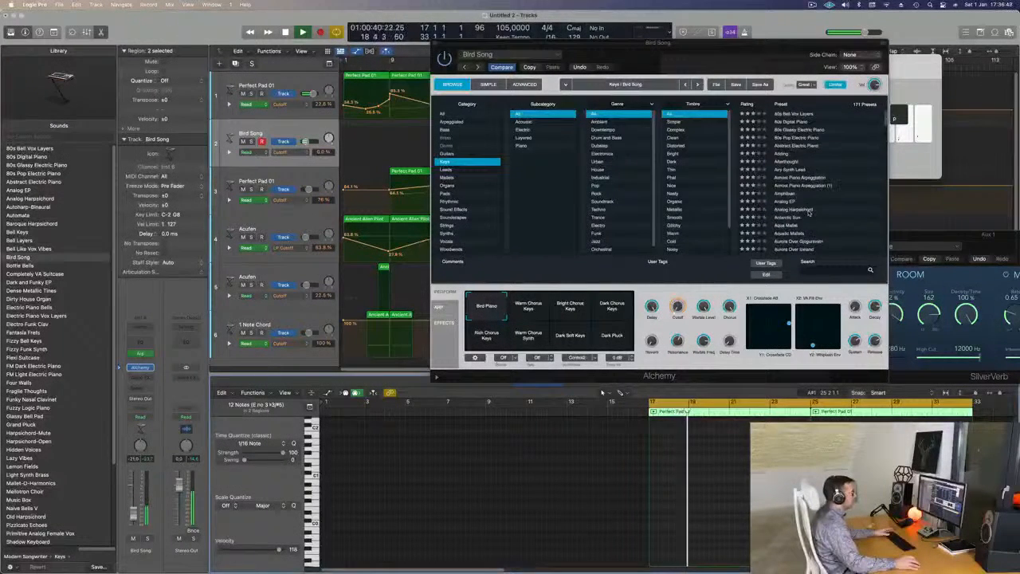
pyautogui.click(791, 115)
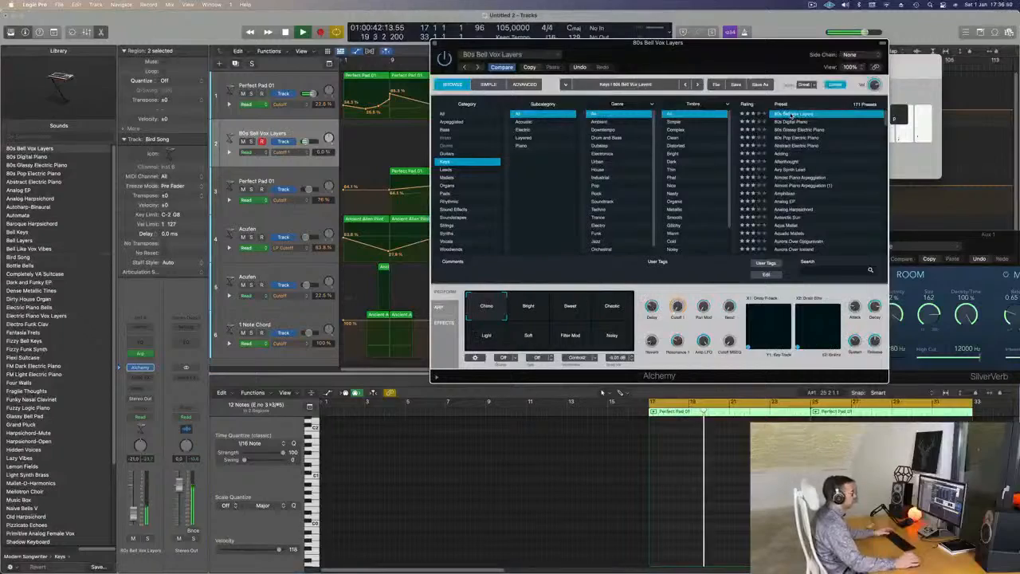
pyautogui.moveTo(782, 88); pyautogui.dragTo(825, 60)
pyautogui.press('space')
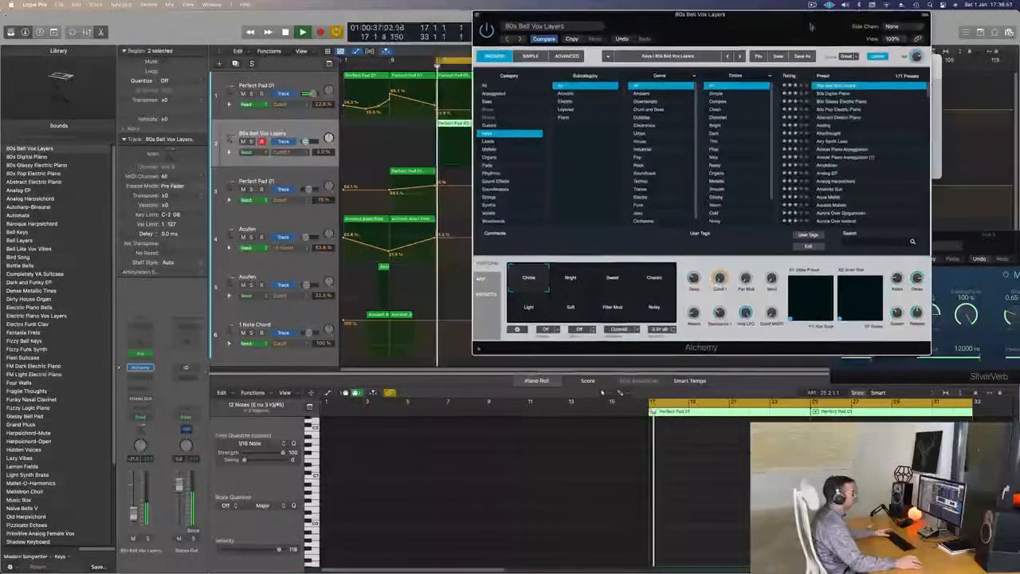
pyautogui.click(849, 101)
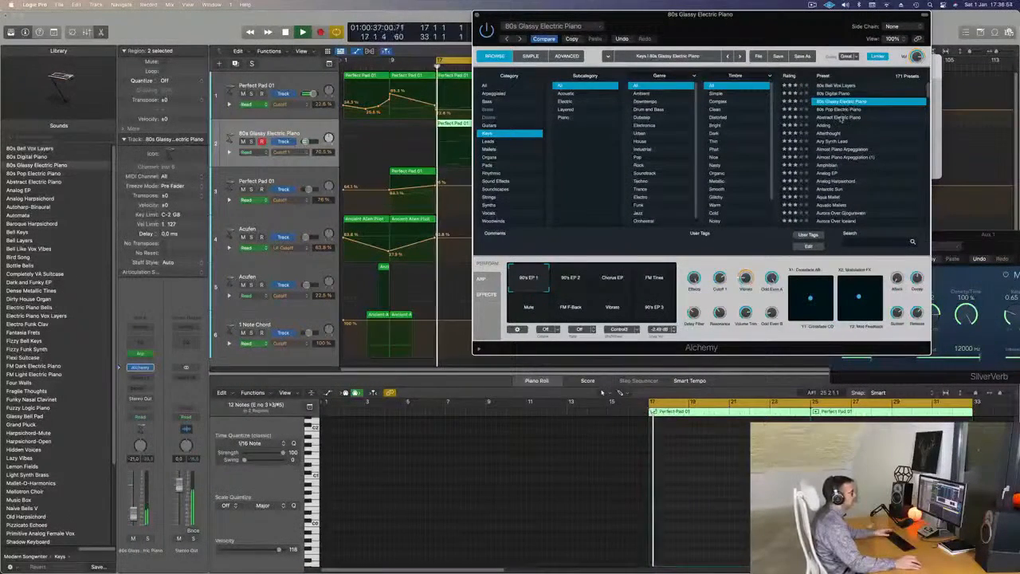
# Load the Abstract Electric Piano preset and audition its Bright, Warm Dissonance, Soft and Release snapshots.
pyautogui.click(841, 117)
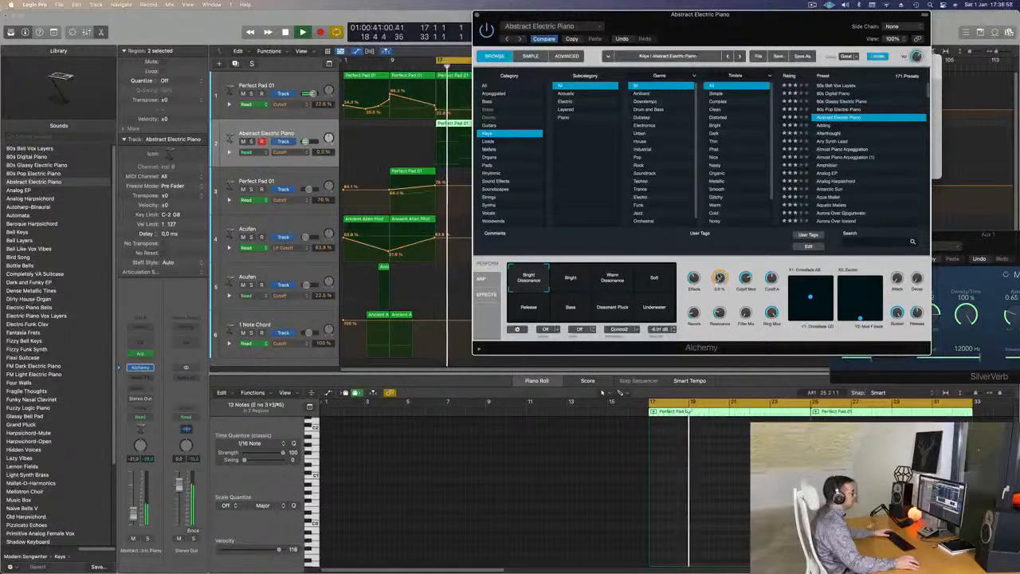
pyautogui.click(571, 277)
pyautogui.click(612, 277)
pyautogui.click(654, 279)
pyautogui.click(530, 301)
# Try the Airy Synth Lead, Almost Piano Arpeggiation, Analog EP, Aqua Mallet and Aurora Over Iceland presets in turn.
pyautogui.click(837, 141)
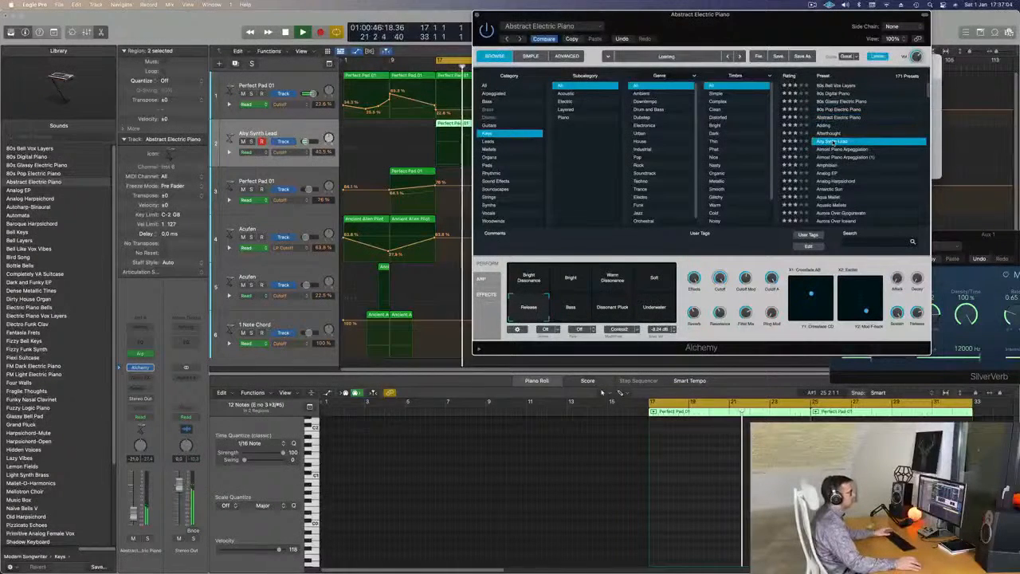
pyautogui.click(846, 149)
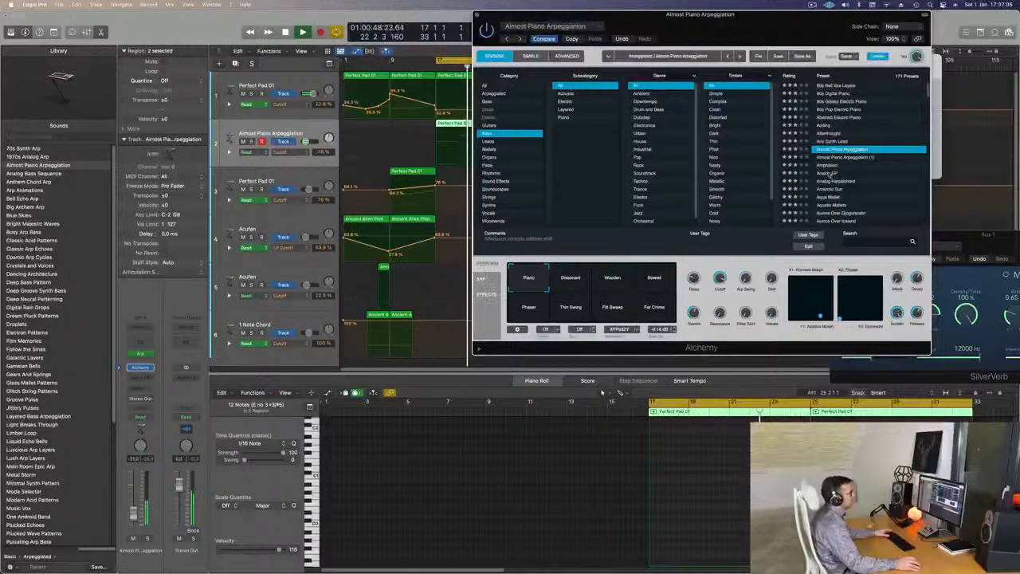
pyautogui.click(829, 172)
pyautogui.scroll(-2, 829, 169)
pyautogui.click(827, 163)
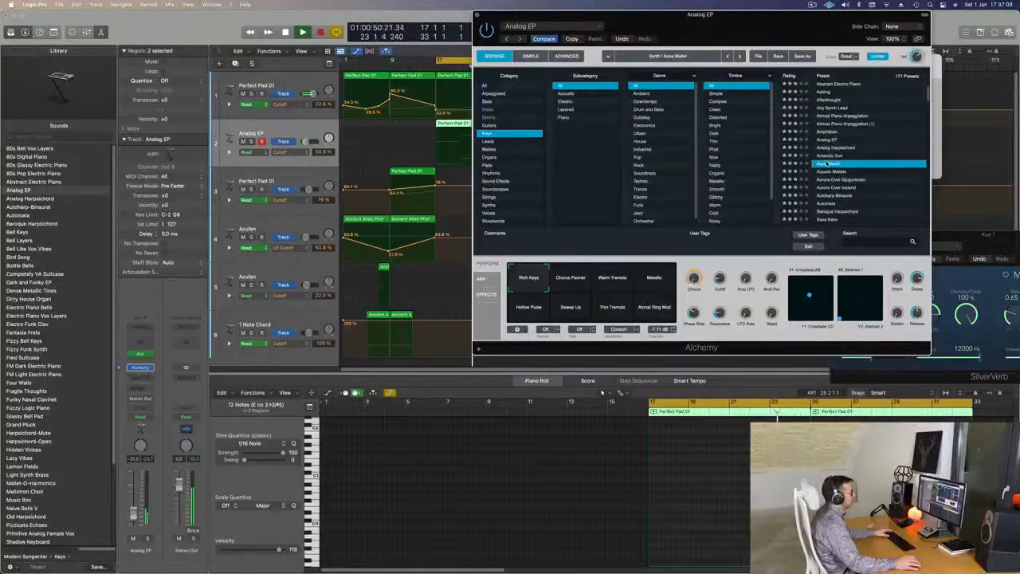
pyautogui.scroll(-2, 827, 162)
pyautogui.click(832, 164)
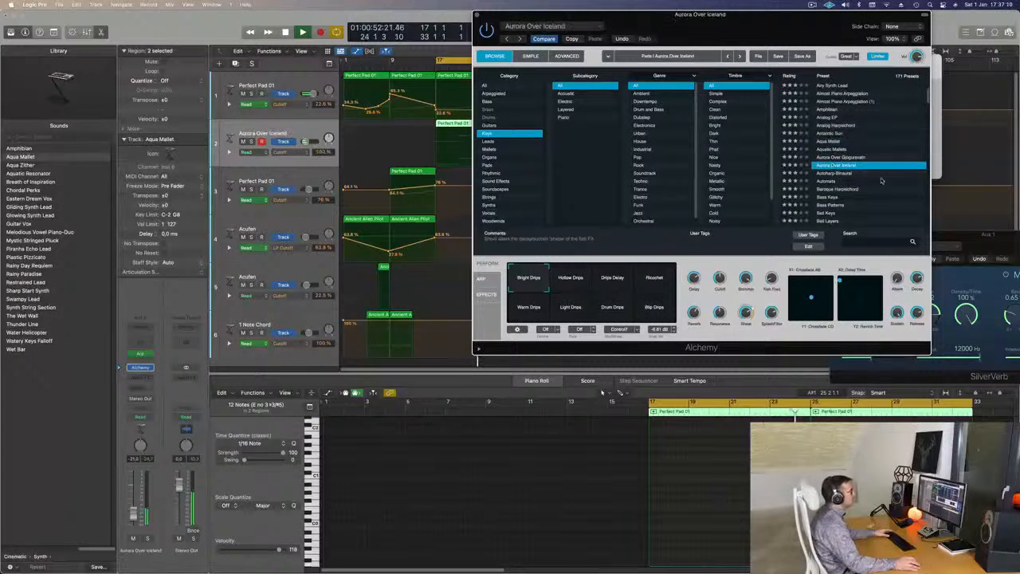
# Load the Automata preset from the Keys category and set the track's volume to -22.0 dB.
pyautogui.click(829, 181)
pyautogui.scroll(-2, 865, 137)
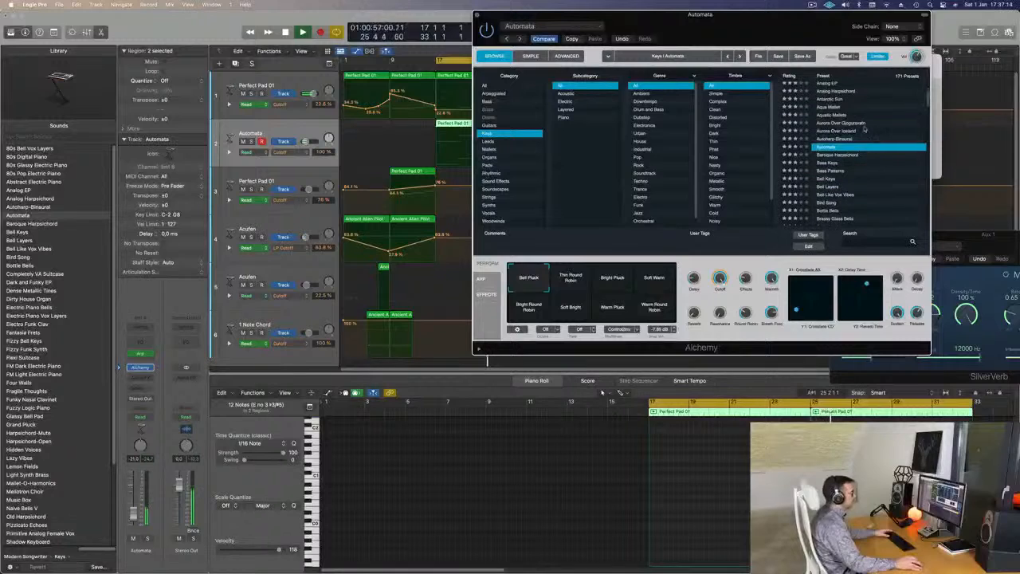
pyautogui.moveTo(758, 29)
pyautogui.mouseDown()
pyautogui.moveTo(722, 28)
pyautogui.moveTo(751, 28)
pyautogui.mouseUp()
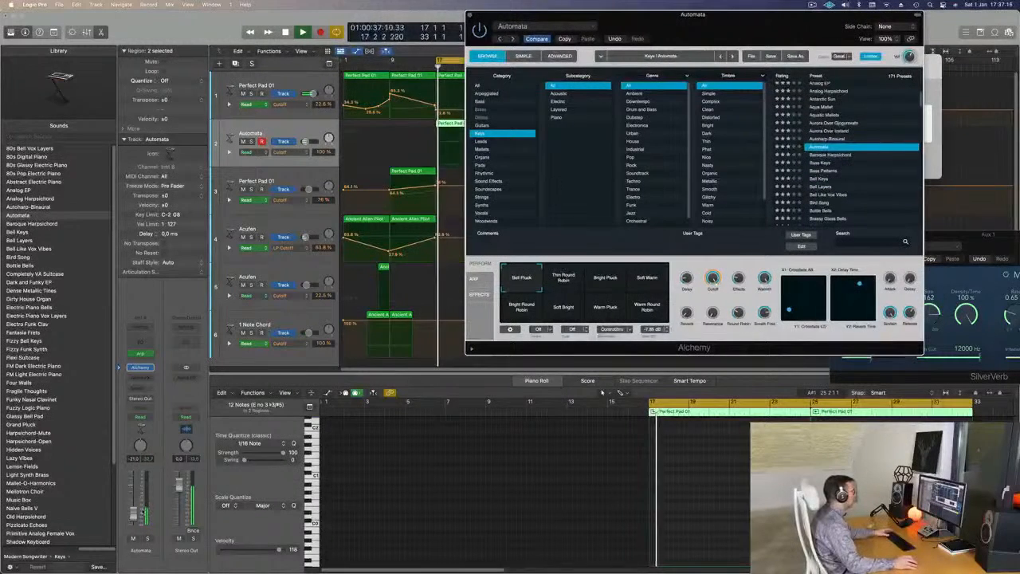
pyautogui.moveTo(303, 141); pyautogui.dragTo(305, 142)
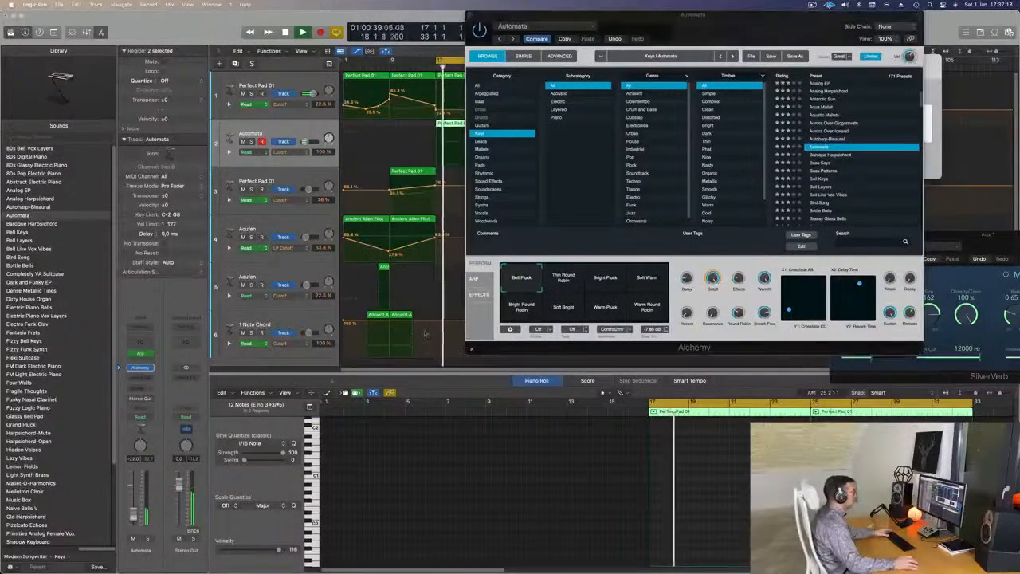
# Audition Automata's snapshots, including Thin Round Robin, Bright Pluck, Soft Warm, Soft Bright, Warm Pluck and Warm Round Robin.
pyautogui.click(567, 280)
pyautogui.click(616, 285)
pyautogui.click(642, 282)
pyautogui.click(564, 282)
pyautogui.click(524, 309)
pyautogui.click(563, 317)
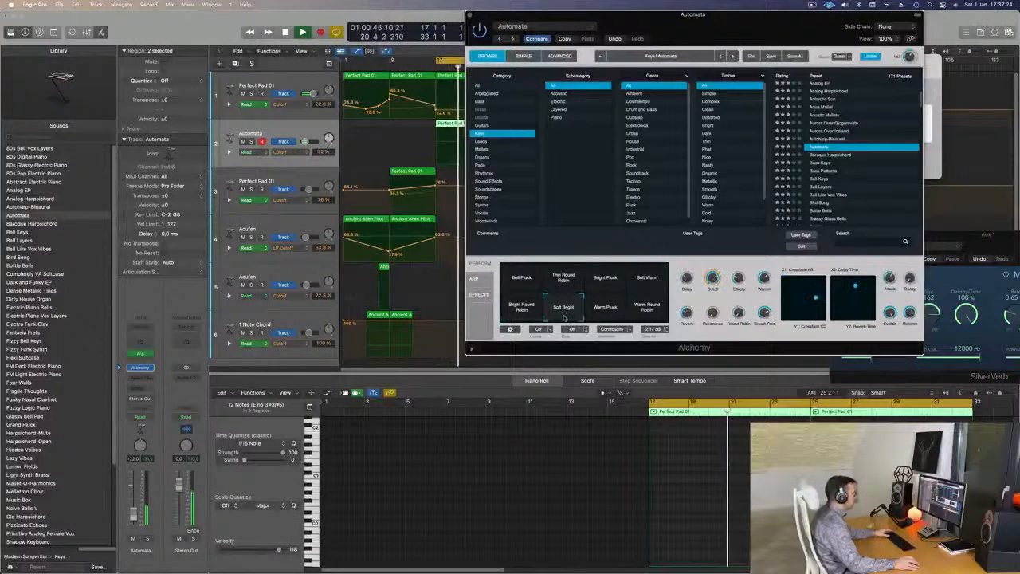
pyautogui.click(604, 314)
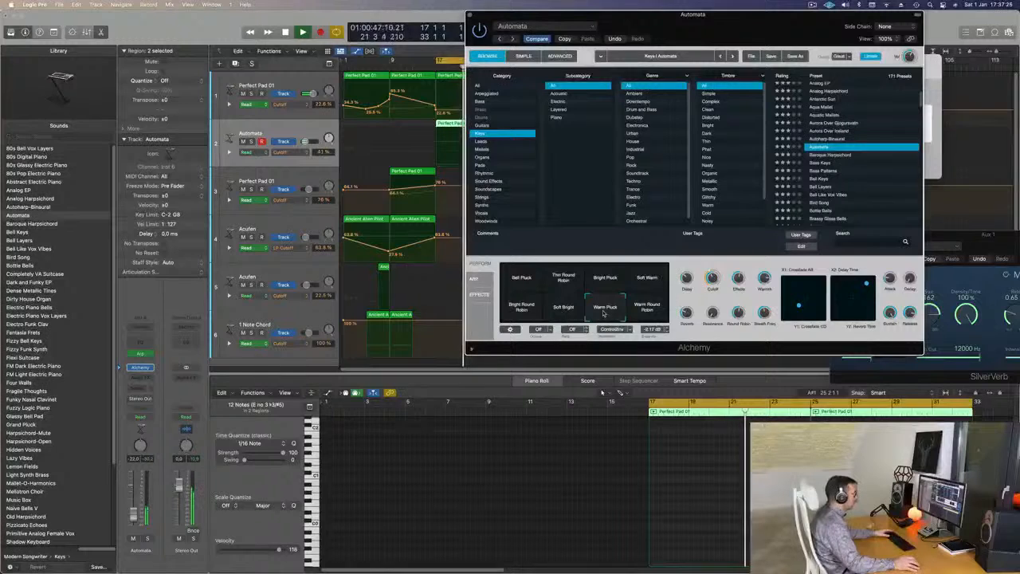
pyautogui.click(645, 308)
# Compare Automata's Soft Warm and Thin Round Robin snapshots during playback, settle on Thin Round Robin and raise its Cutoff.
pyautogui.click(563, 279)
pyautogui.press('space')
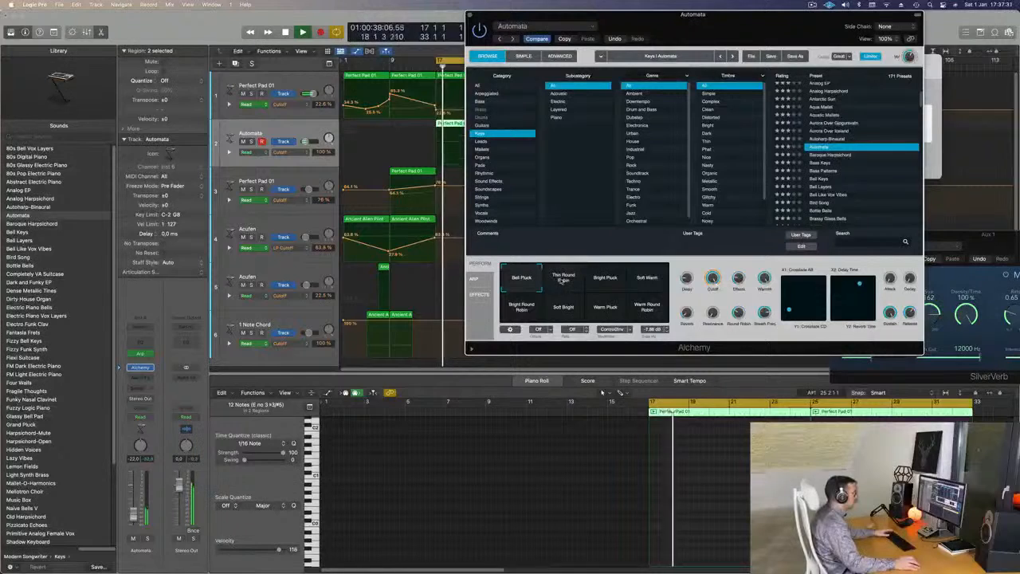
pyautogui.click(643, 287)
pyautogui.click(563, 282)
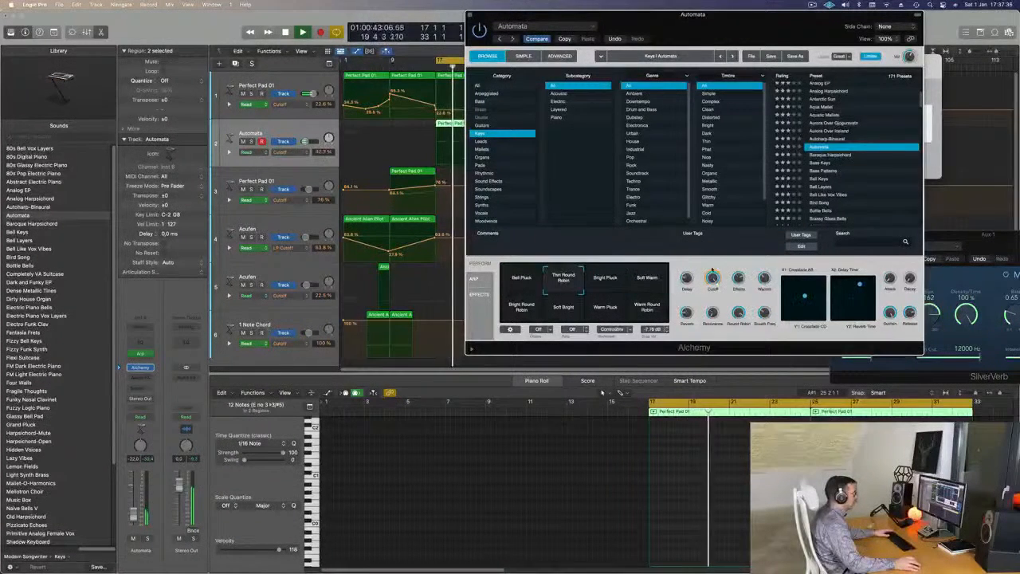
pyautogui.moveTo(711, 279); pyautogui.dragTo(743, 281)
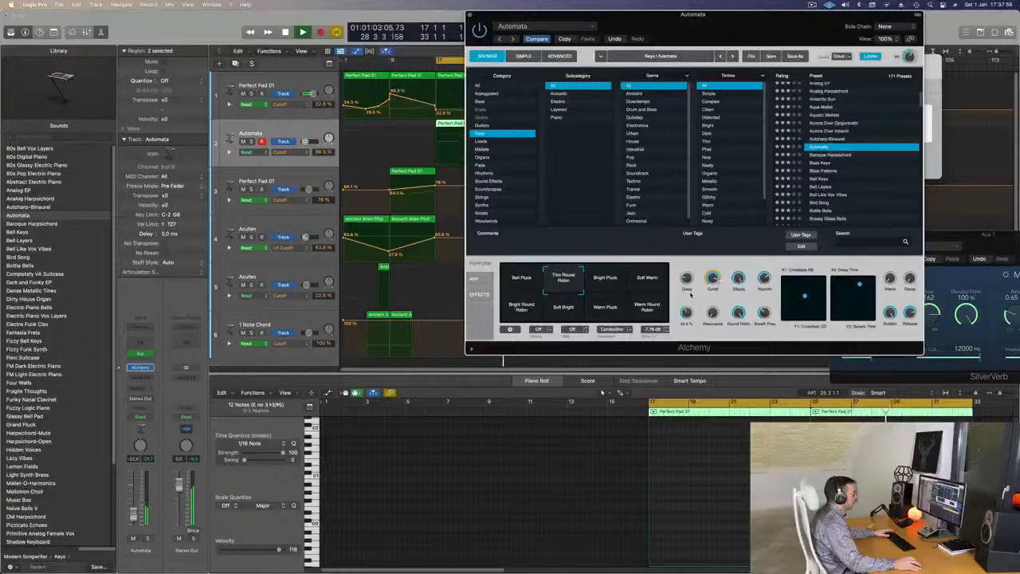
# Return Automata to the Thin Round Robin snapshot, show its built-in arpeggiator settings and open the track's Arpeggiator plug-in.
pyautogui.moveTo(709, 17); pyautogui.dragTo(724, 81)
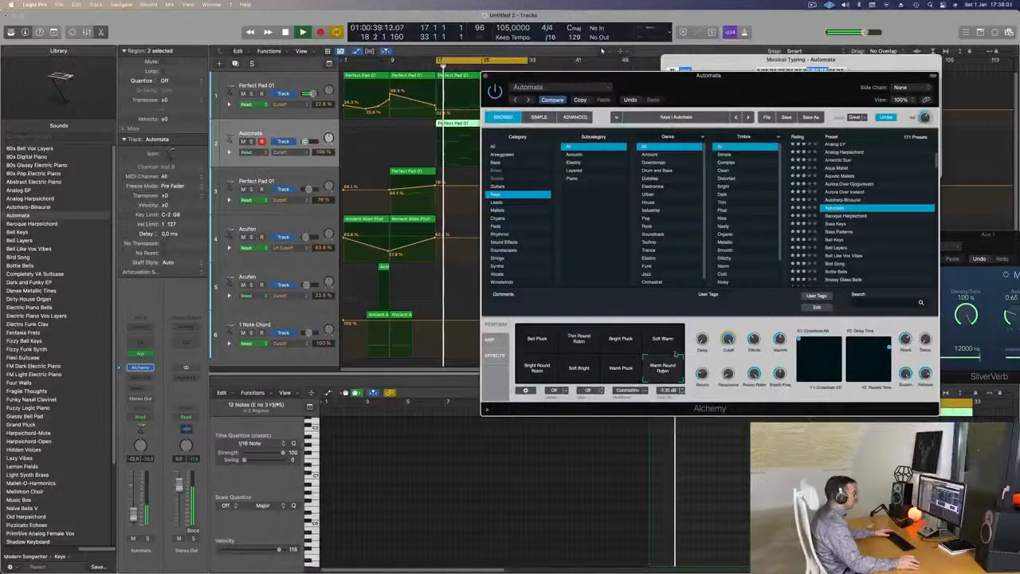
pyautogui.click(579, 341)
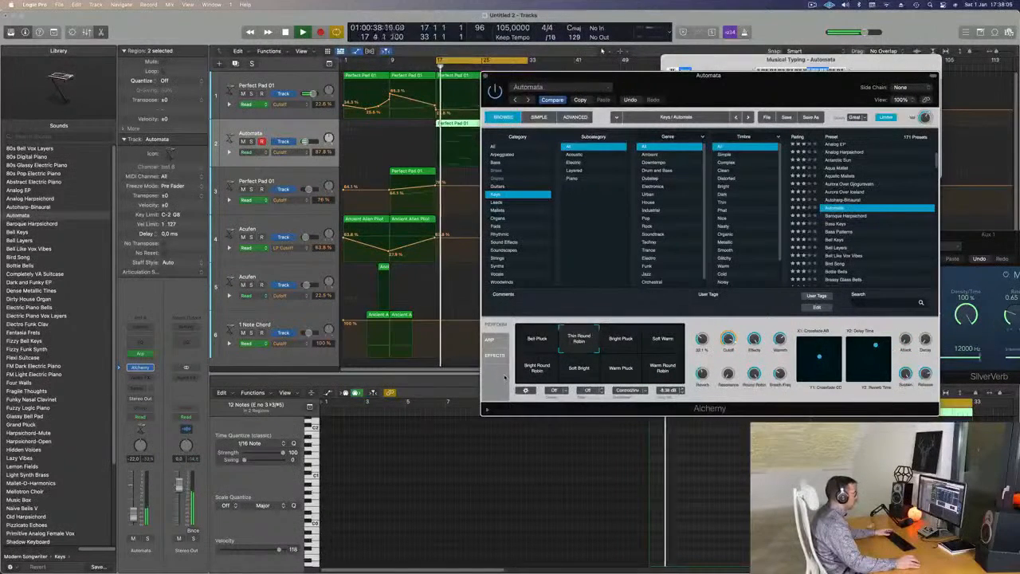
pyautogui.click(490, 340)
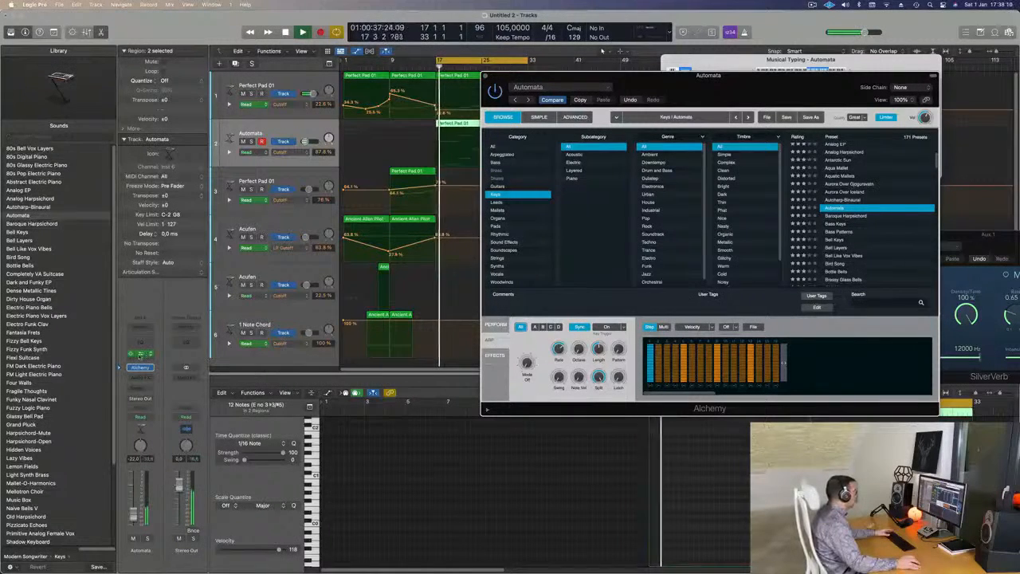
pyautogui.click(141, 354)
pyautogui.moveTo(856, 101); pyautogui.dragTo(617, 96)
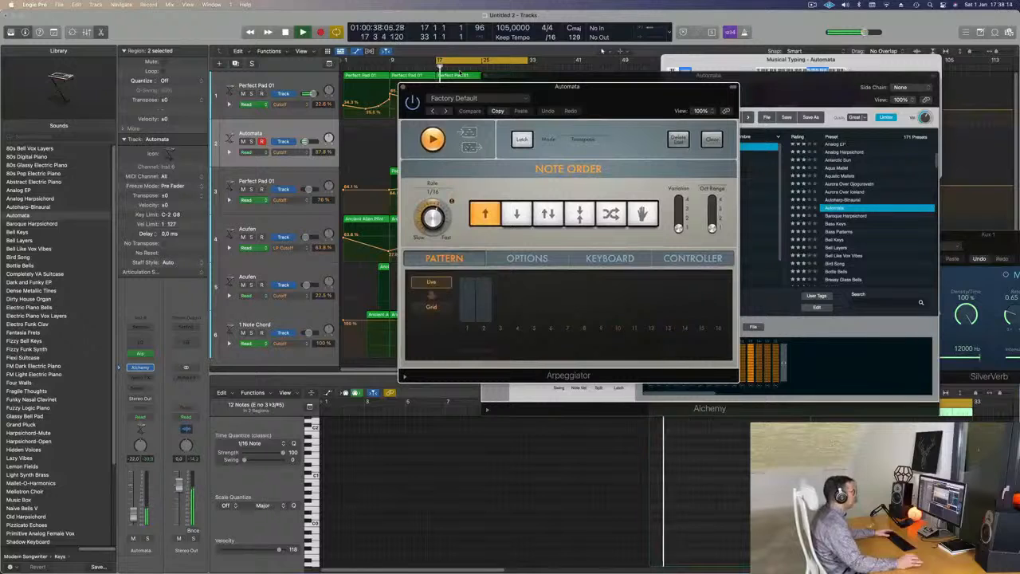
# Audition Arpeggiator presets from Arcade Trills to Chord Cycle 01 and raise the Automata track's volume to -12.0 dB.
pyautogui.click(445, 112)
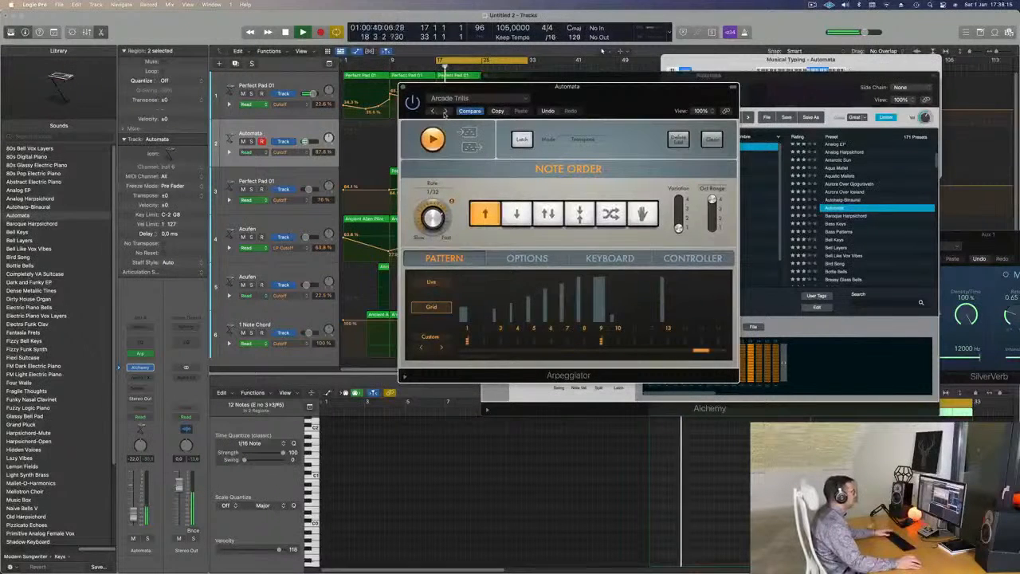
pyautogui.click(445, 112)
pyautogui.click(444, 112)
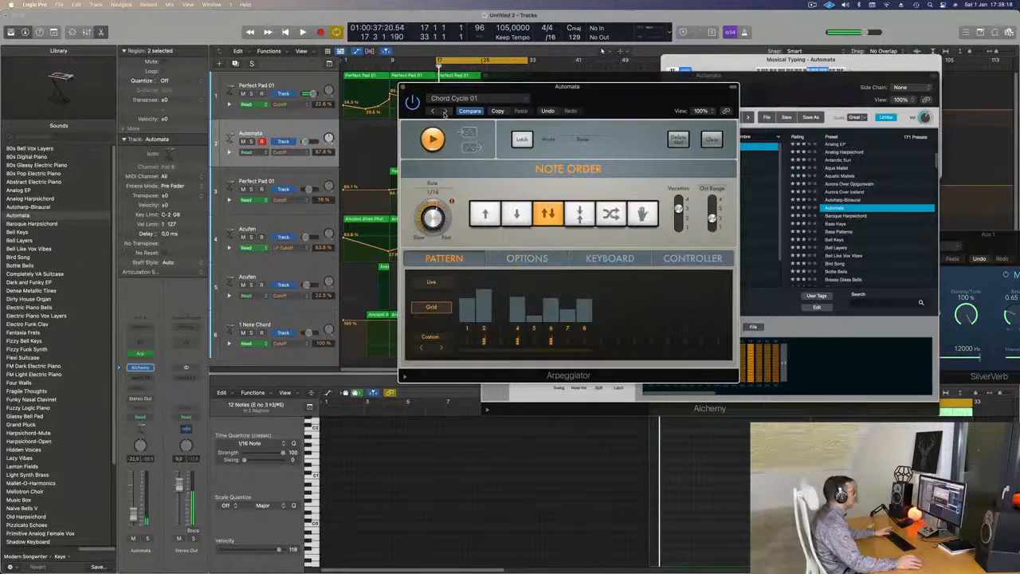
pyautogui.moveTo(576, 87); pyautogui.dragTo(635, 76)
pyautogui.press('space')
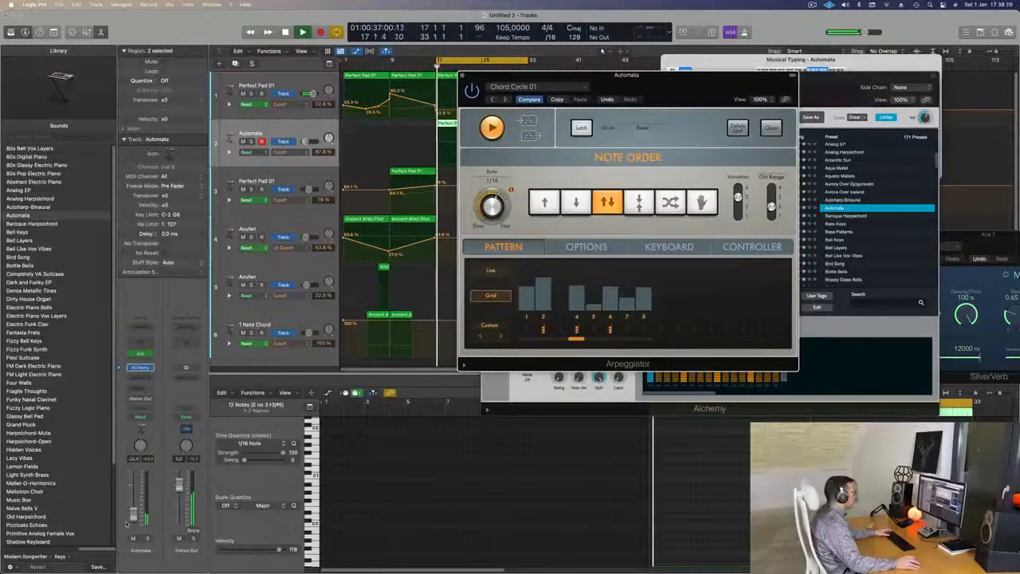
pyautogui.click(613, 27)
pyautogui.press('space')
pyautogui.press('space')
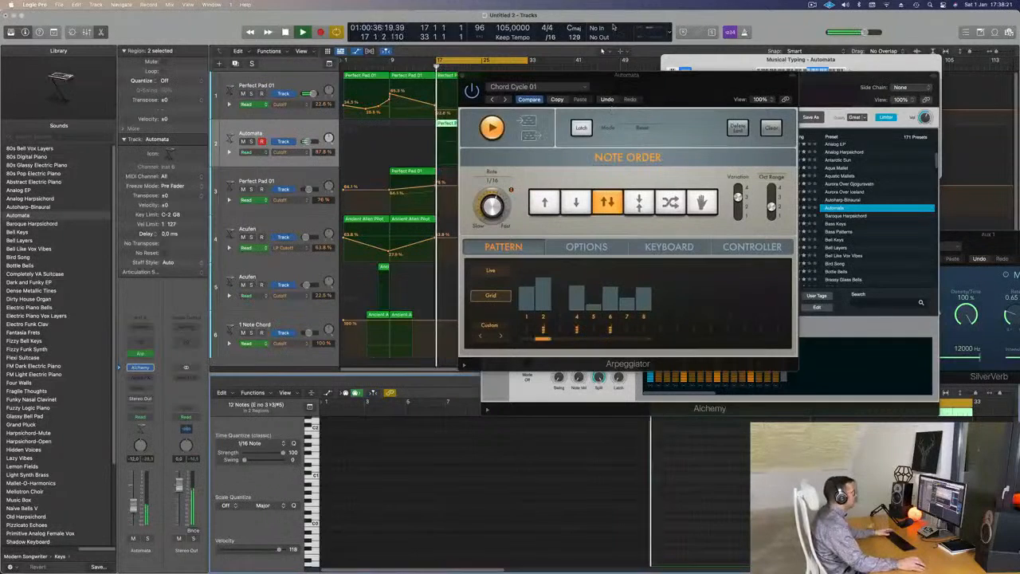
# Compare the Classic Cycle 01, 02 and 03 Arpeggiator presets during playback and settle on Classic Cycle 03.
pyautogui.click(507, 100)
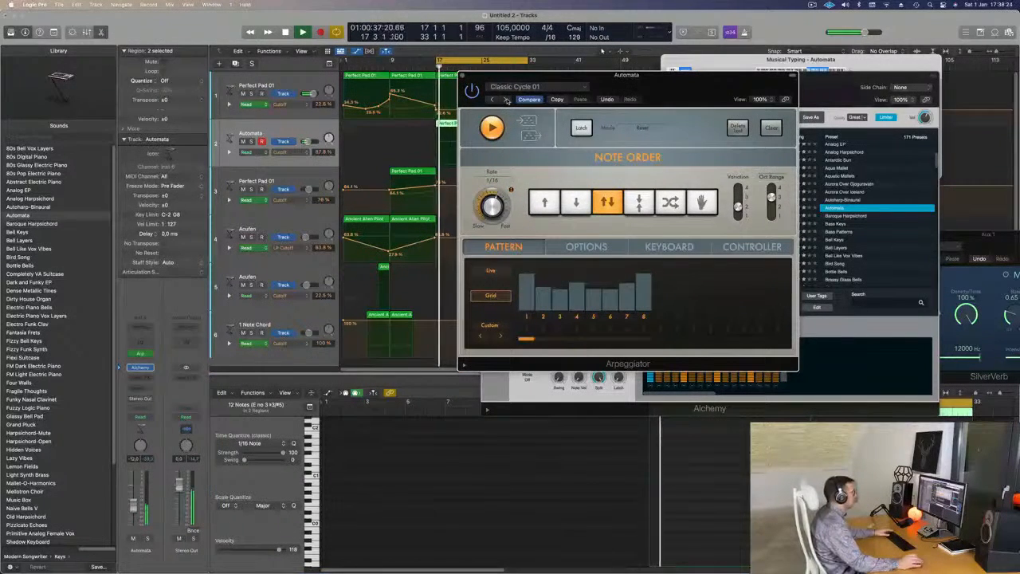
pyautogui.moveTo(682, 86); pyautogui.dragTo(703, 124)
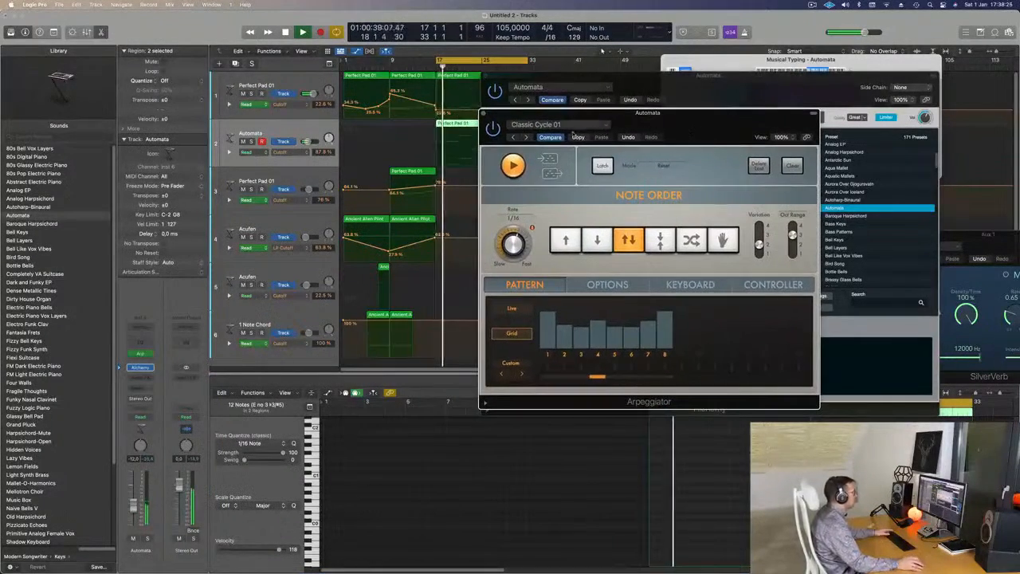
pyautogui.click(526, 138)
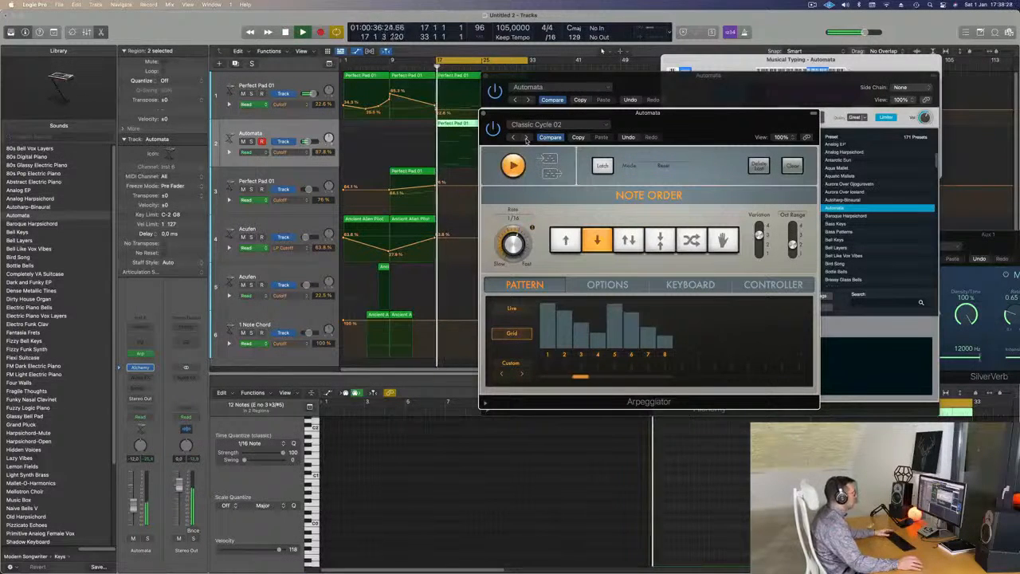
pyautogui.click(526, 137)
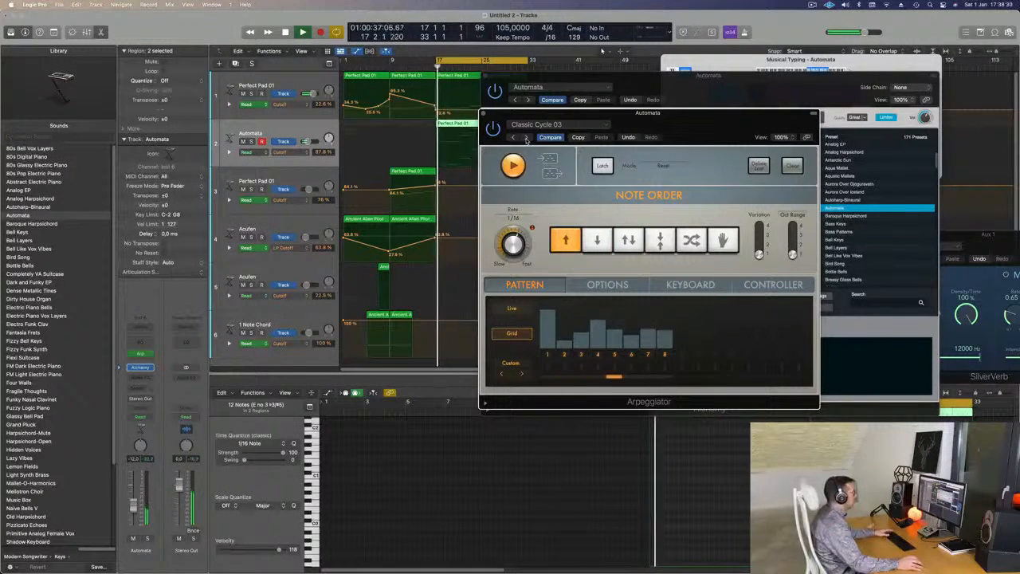
# Set the Automata track's volume to -10.0 dB and close the Arpeggiator and Alchemy windows.
pyautogui.moveTo(673, 128); pyautogui.dragTo(548, 210)
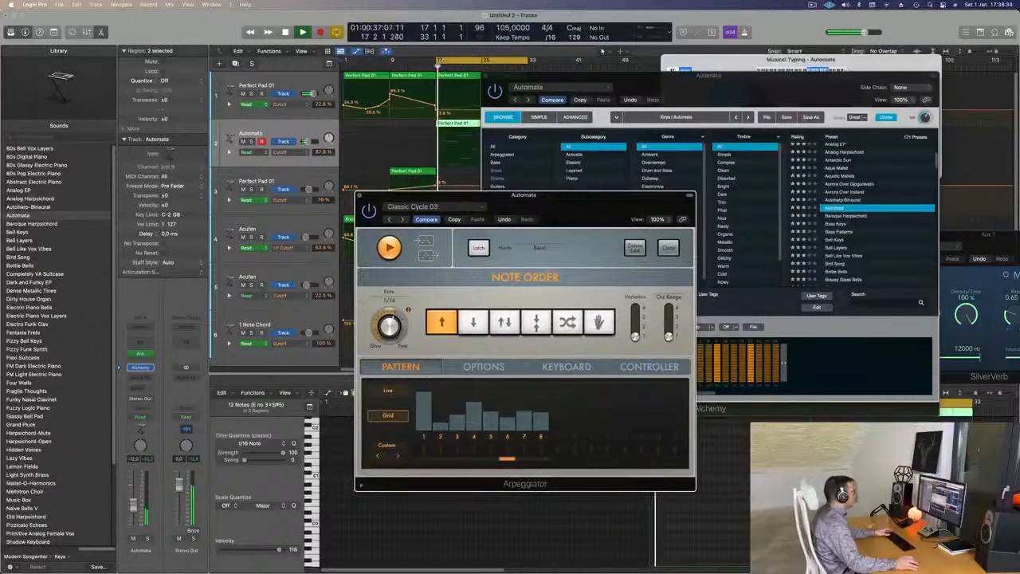
pyautogui.moveTo(354, 195); pyautogui.dragTo(322, 214)
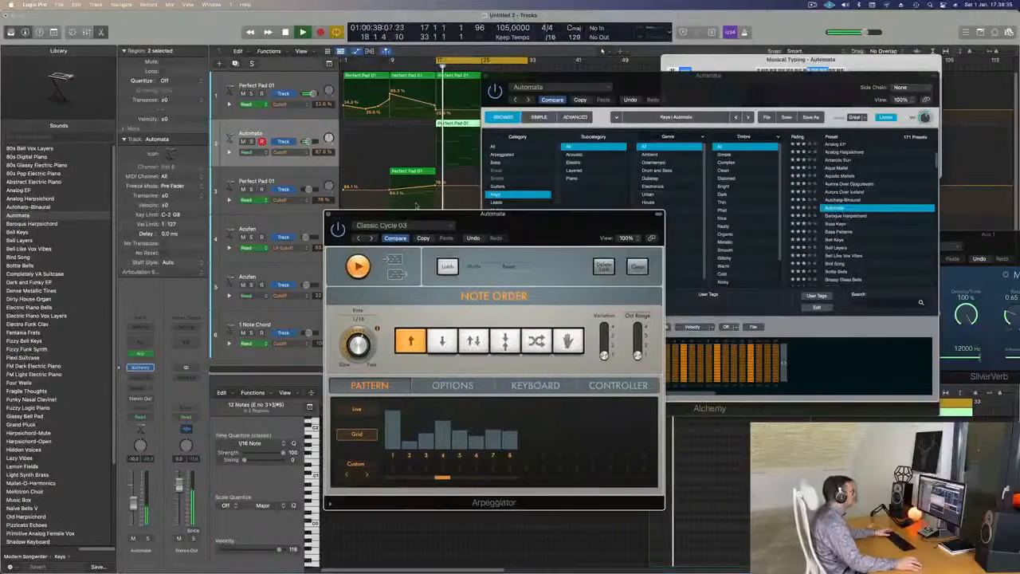
pyautogui.click(329, 215)
pyautogui.moveTo(679, 96); pyautogui.dragTo(570, 186)
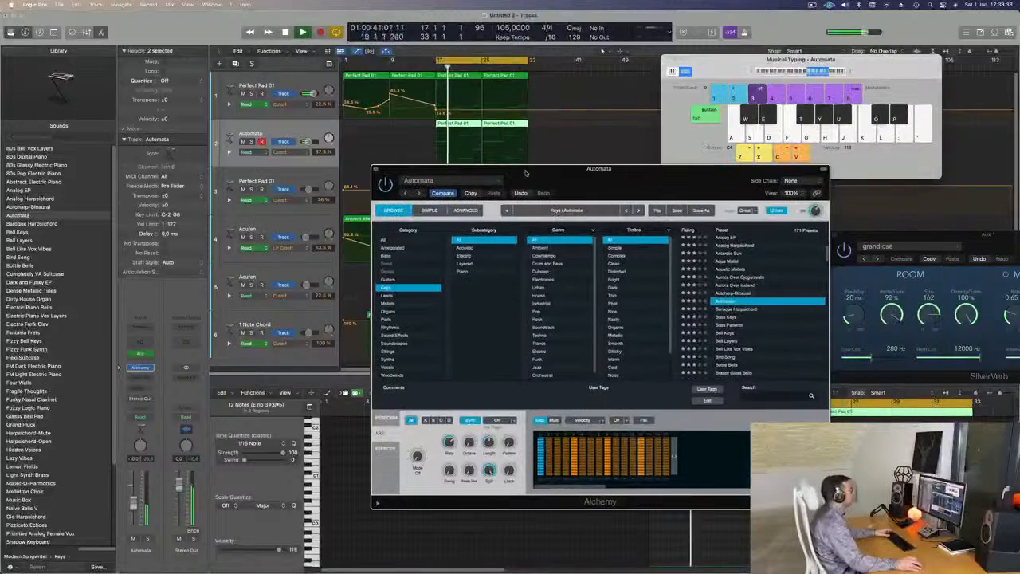
pyautogui.click(375, 169)
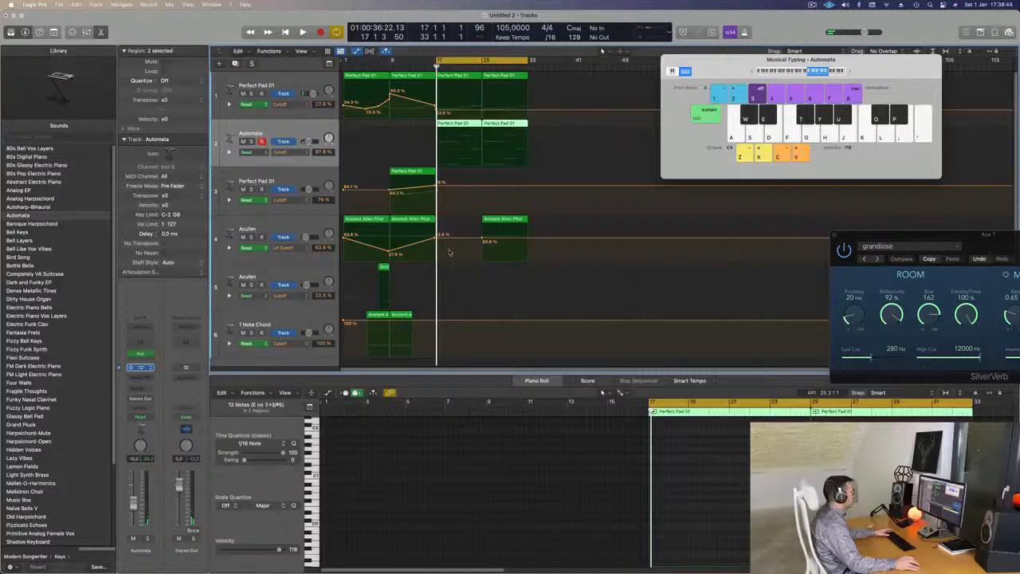
# Reopen Automata's Alchemy instrument, examine its Simple and Advanced views, and return to the Browse view.
pyautogui.click(140, 367)
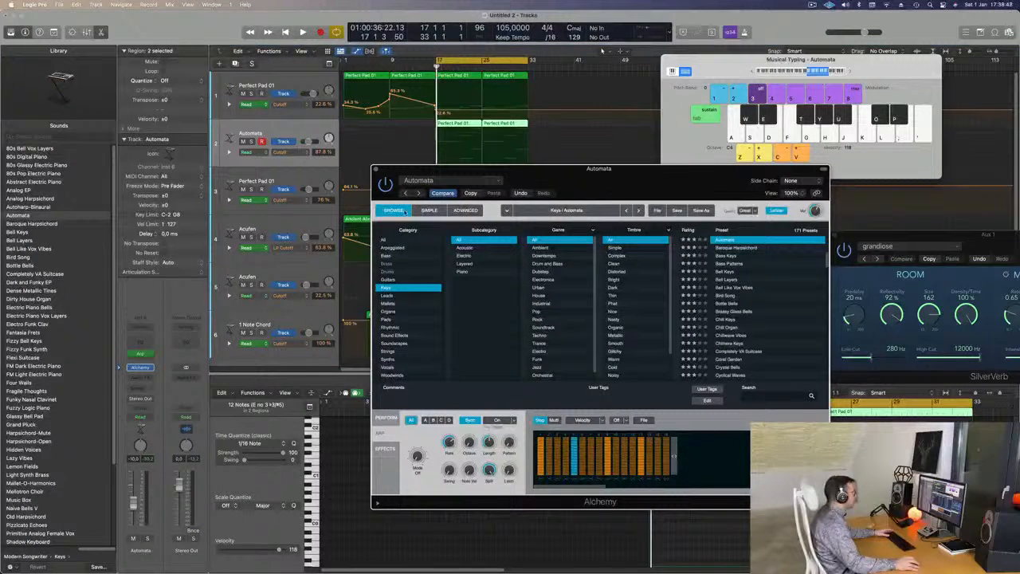
pyautogui.click(429, 211)
pyautogui.click(465, 211)
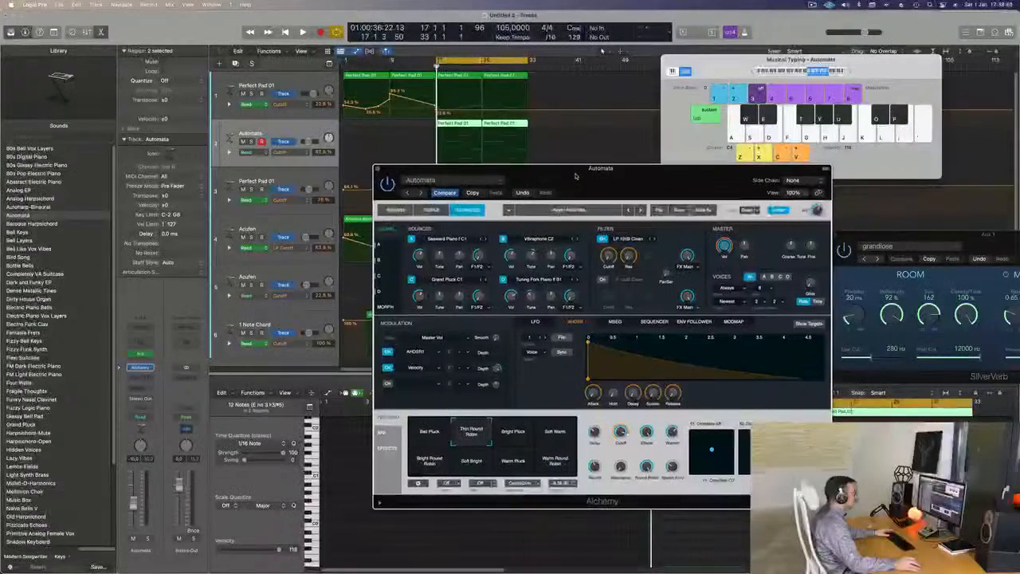
pyautogui.click(430, 210)
pyautogui.moveTo(592, 184); pyautogui.dragTo(618, 172)
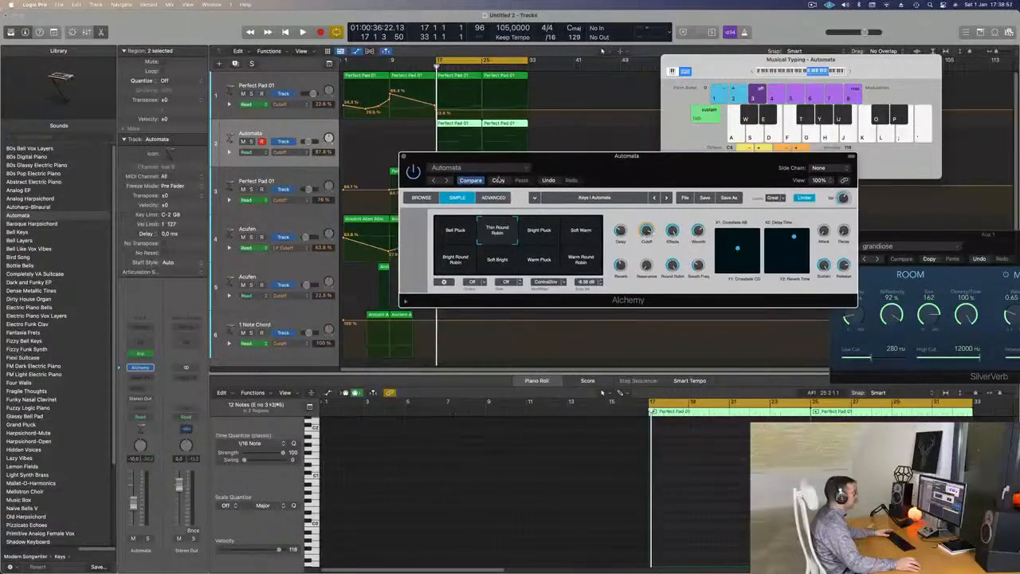
pyautogui.click(425, 197)
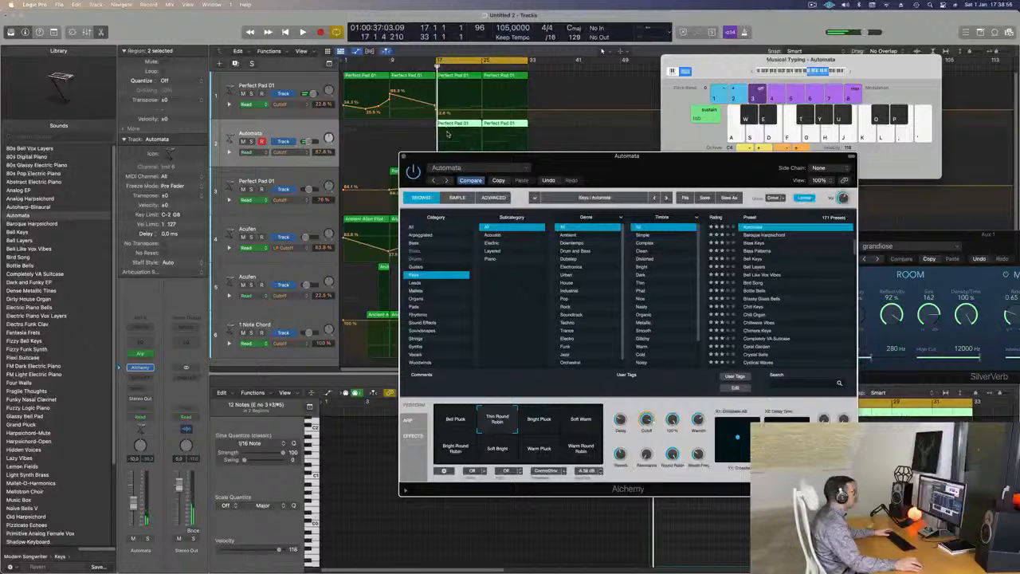
# Shape the Automata track's Cutoff automation to dip to about 36% at bar 17 and rise back to 87.8% at bar 25.
pyautogui.click(474, 136)
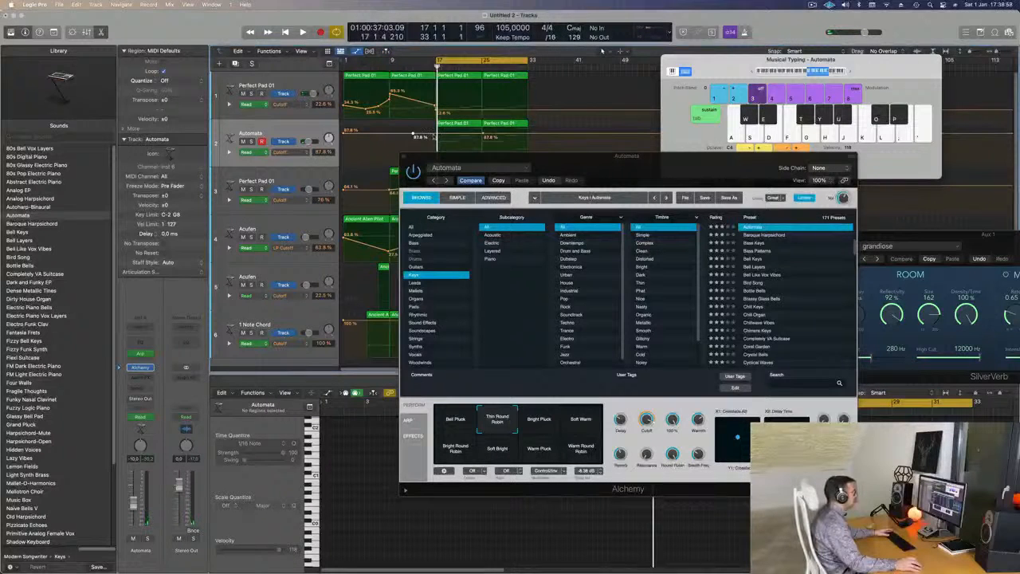
pyautogui.moveTo(438, 134); pyautogui.dragTo(541, 197)
pyautogui.press('space')
pyautogui.moveTo(435, 150); pyautogui.dragTo(435, 152)
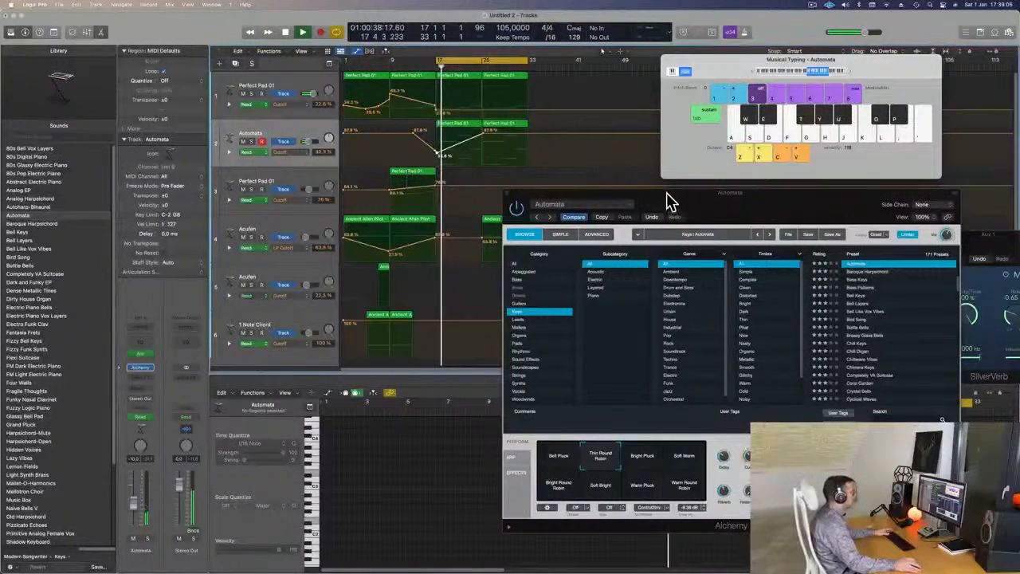
# Move the Alchemy window aside, then copy the second 1 Note Chord region to bar 21 and track 5's short Acufen region to bar 19.
pyautogui.moveTo(666, 197); pyautogui.dragTo(926, 182)
pyautogui.click(400, 315)
pyautogui.moveTo(400, 315); pyautogui.dragTo(469, 317)
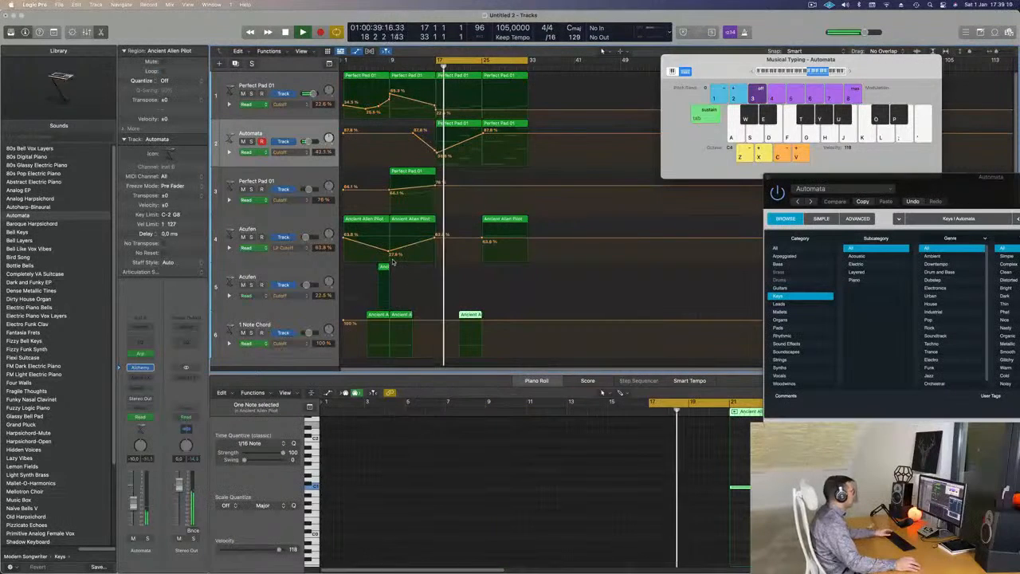
pyautogui.click(384, 267)
pyautogui.moveTo(385, 267); pyautogui.dragTo(453, 266)
pyautogui.press('Return')
pyautogui.press('super+Left')
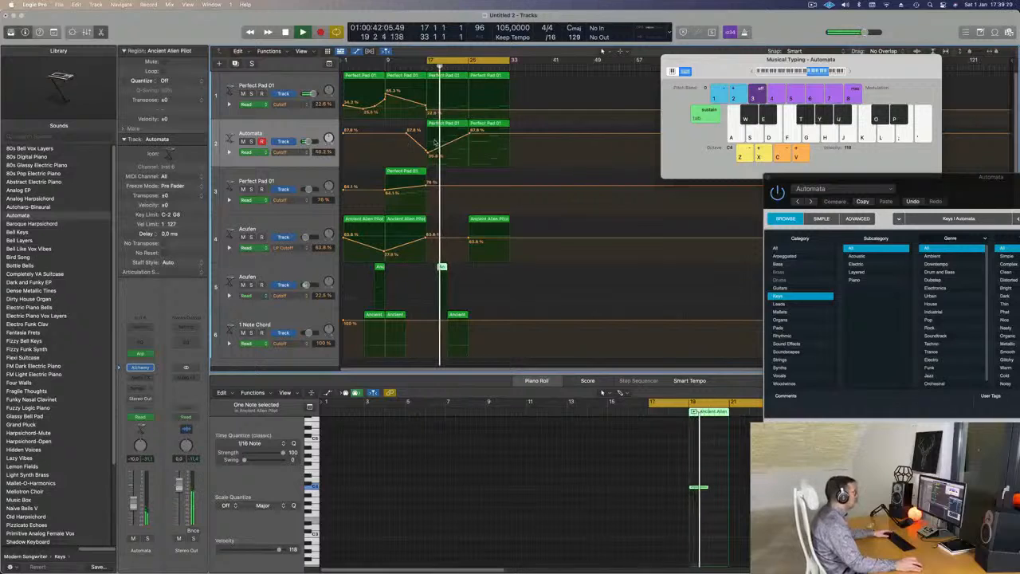
# Copy track 3's Perfect Pad 01 region to bar 17 with Cutoff automation climbing from a low point to 76% at bar 25.
pyautogui.click(408, 180)
pyautogui.moveTo(409, 180); pyautogui.dragTo(428, 209)
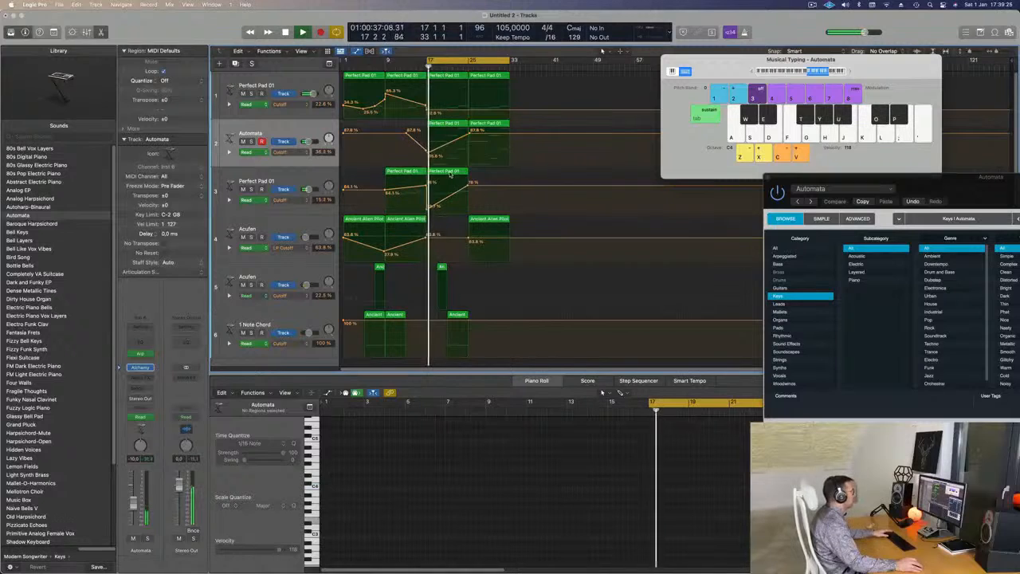
pyautogui.click(448, 175)
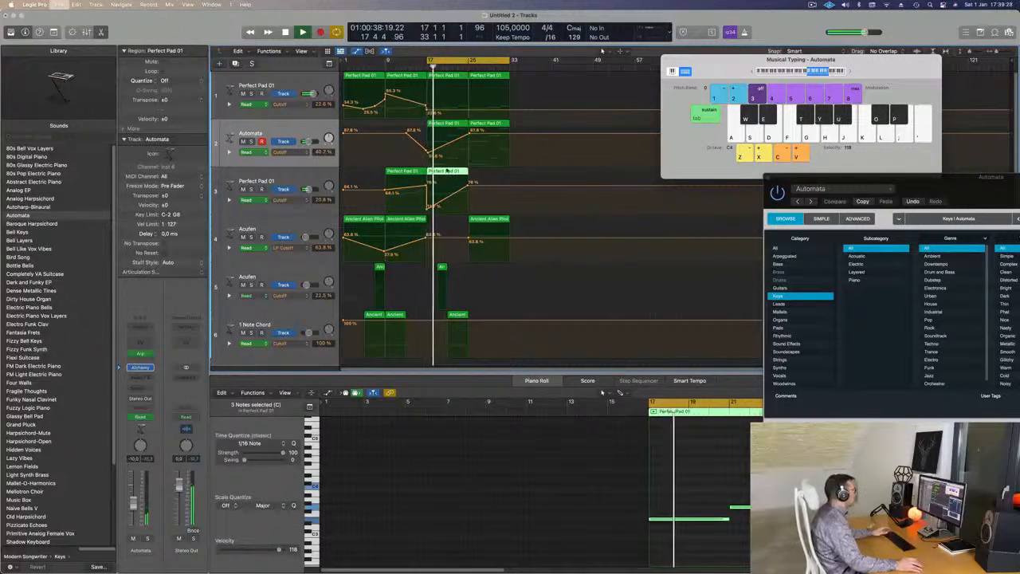
# Save the project as 266 in the LEMT 250-500 folder.
pyautogui.press('super+s')
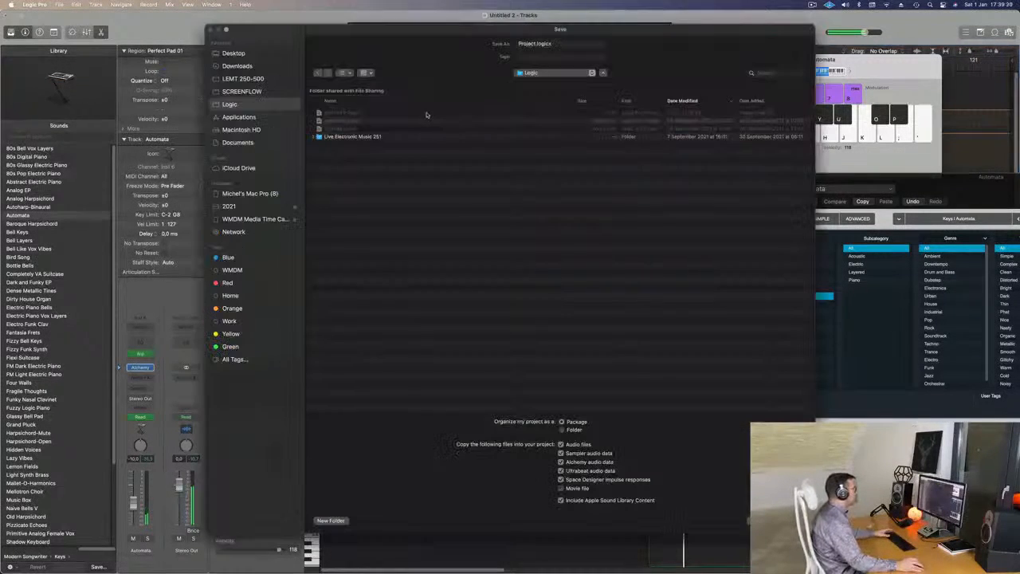
pyautogui.click(249, 81)
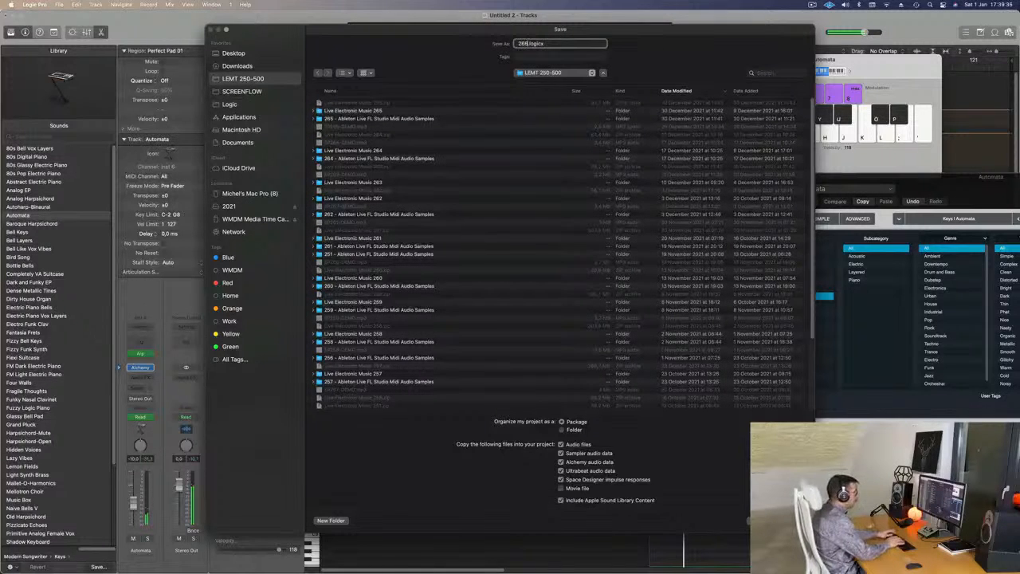
pyautogui.write('265')
pyautogui.press('Return')
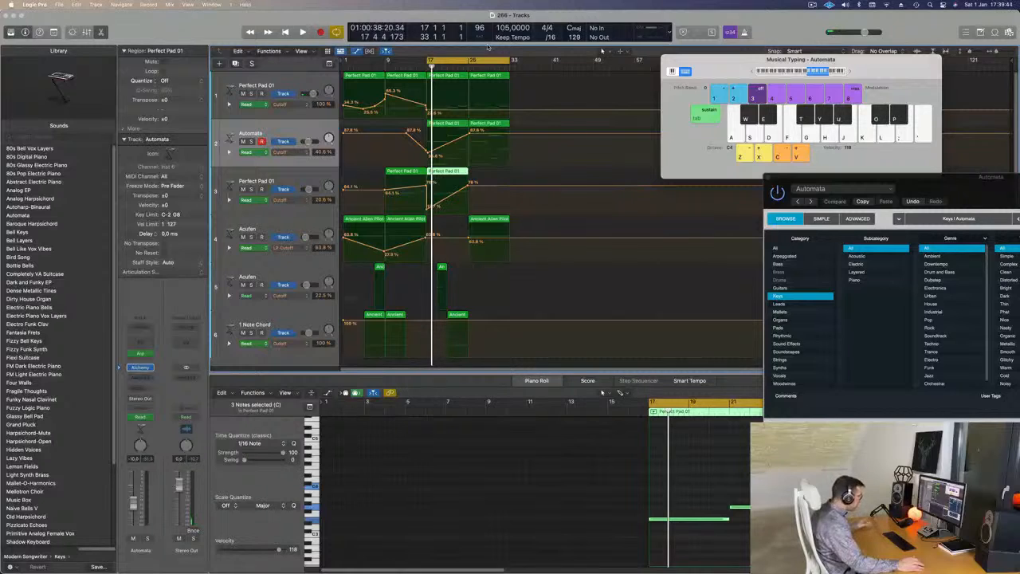
# Move track 3's copied Perfect Pad 01 region from bar 17 to bar 25 with its automation and replay the cycle.
pyautogui.press('space')
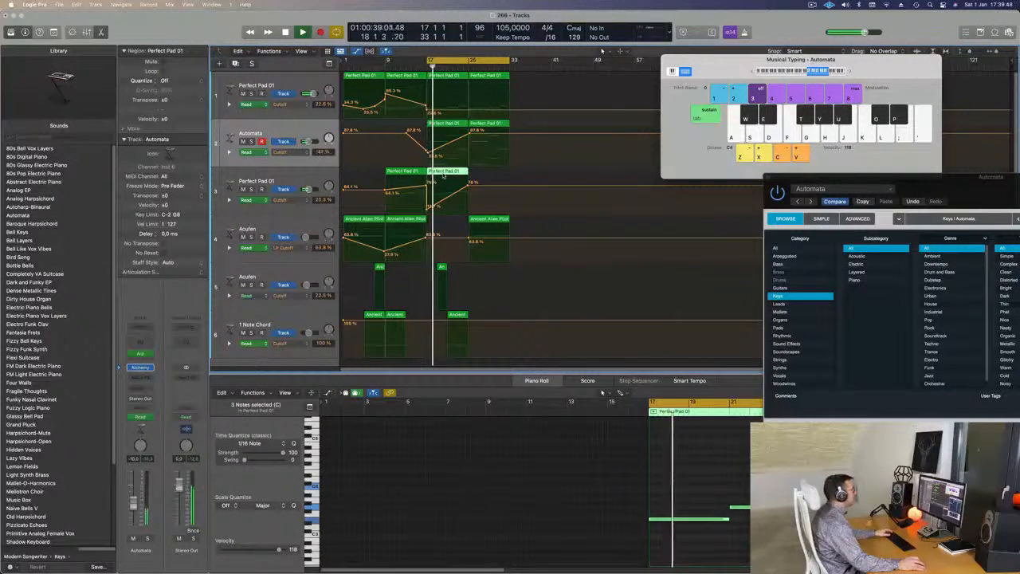
pyautogui.moveTo(456, 172); pyautogui.dragTo(487, 177)
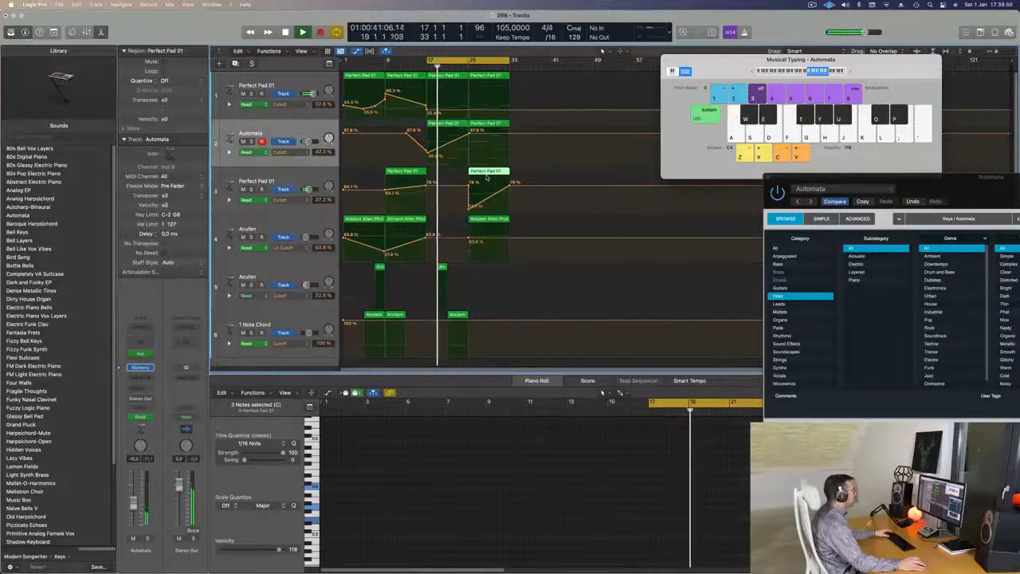
pyautogui.press('space')
pyautogui.press('space')
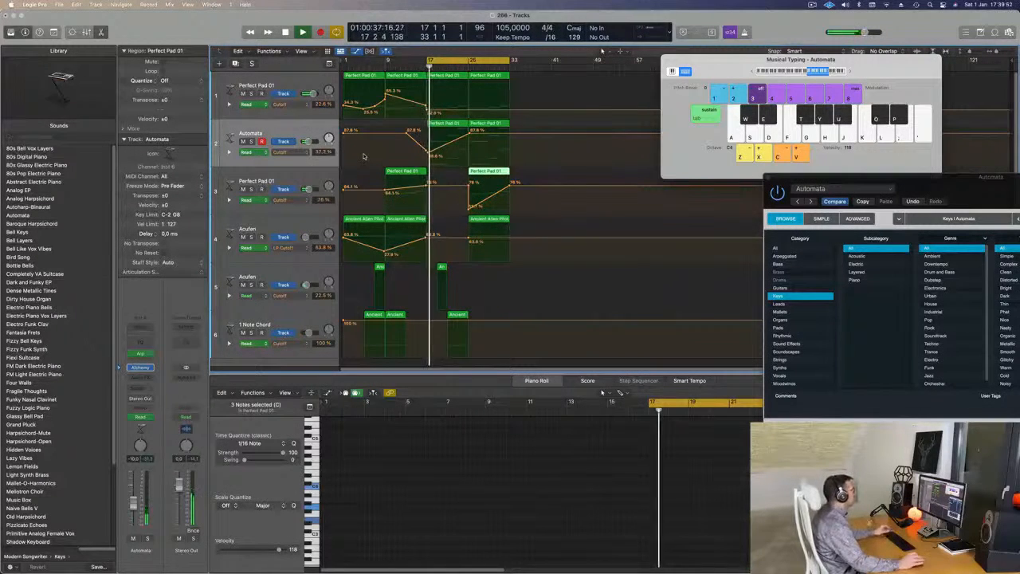
# Set the Automata track's Cutoff points to 35.6% at bar 17 and 54.1% at bar 25, then replay the cycle.
pyautogui.click(427, 154)
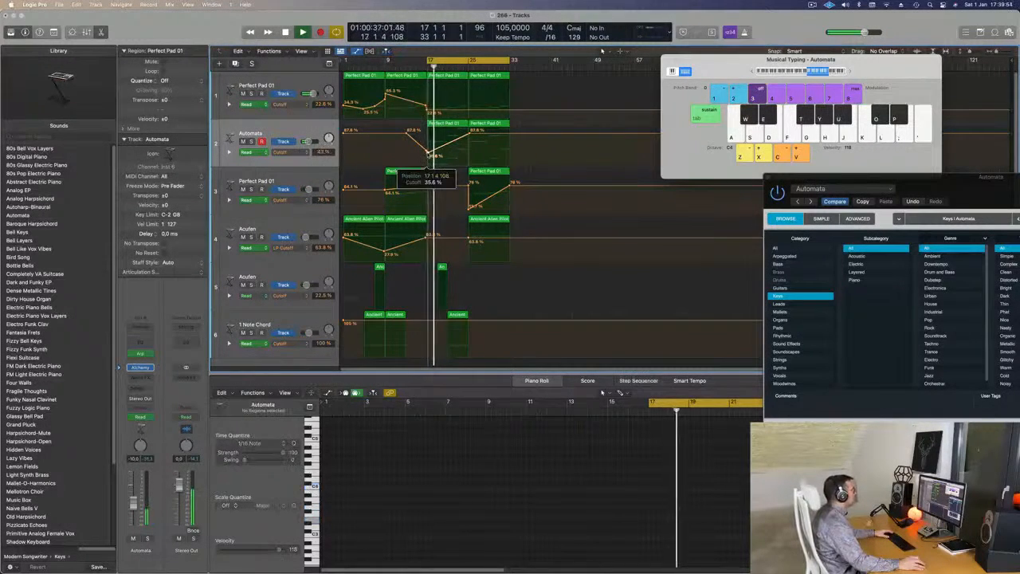
pyautogui.click(294, 130)
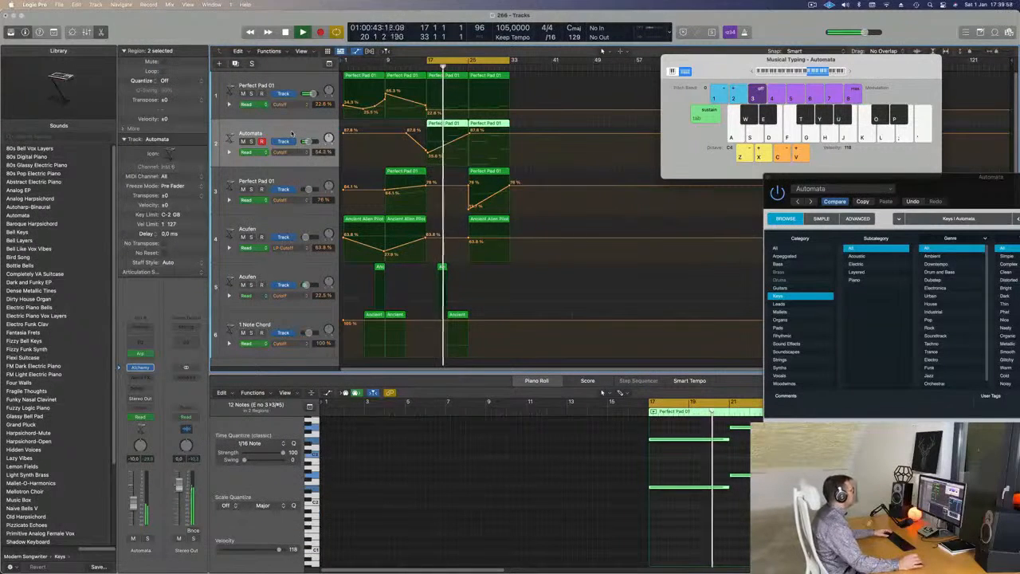
pyautogui.click(469, 114)
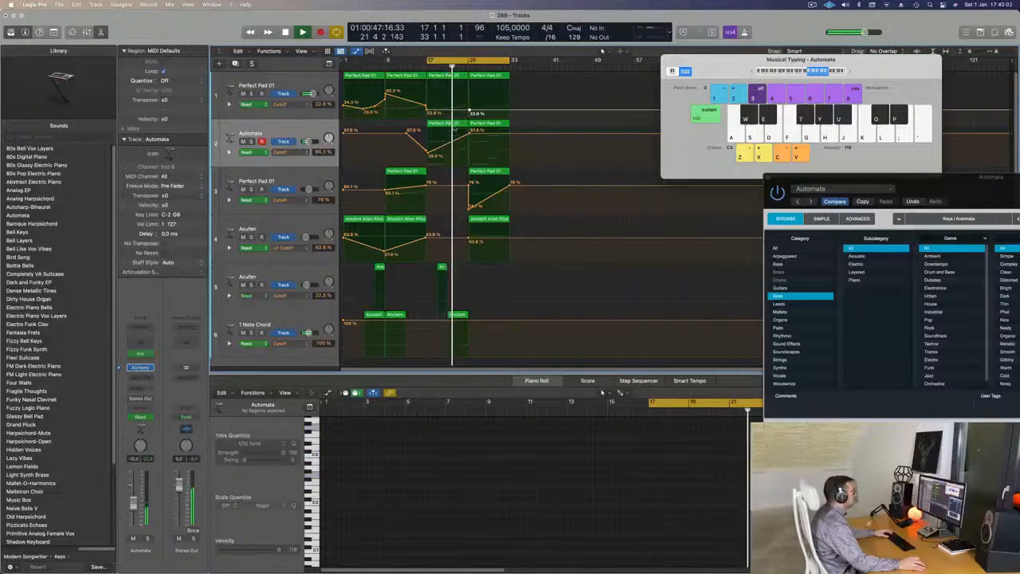
pyautogui.moveTo(470, 130); pyautogui.dragTo(468, 148)
pyautogui.press('Return')
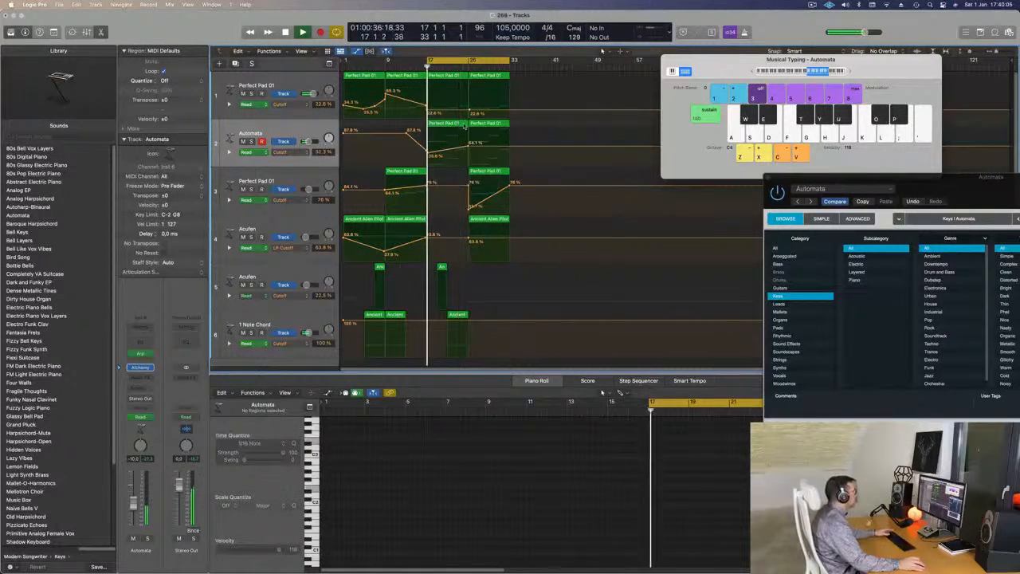
# In Automata's Perfect Pad 01 region at bar 17, delete all but the first two notes and extend them to bar 25.
pyautogui.click(450, 126)
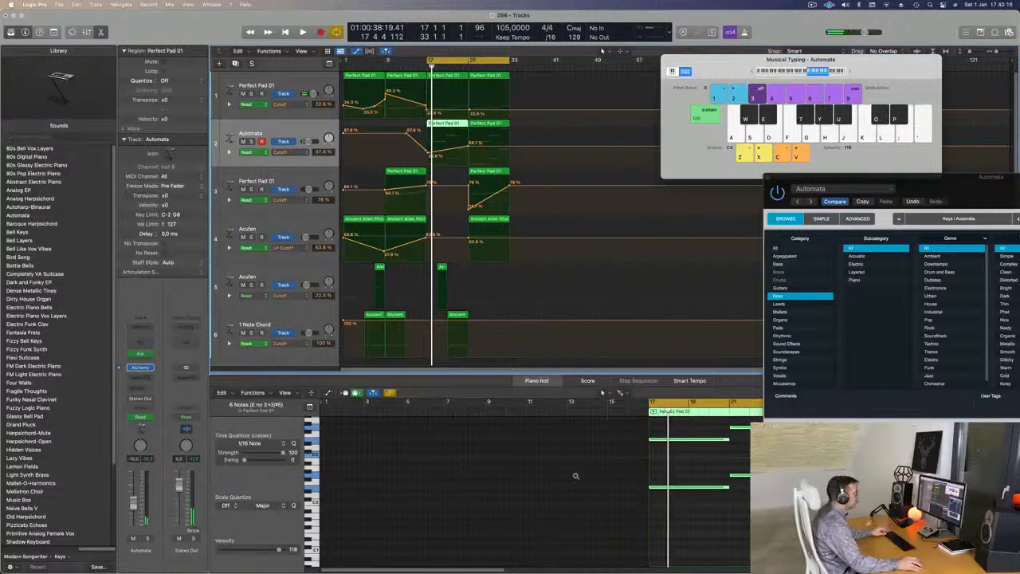
pyautogui.scroll(-3, 576, 478)
pyautogui.scroll(2, 624, 500)
pyautogui.moveTo(626, 428); pyautogui.dragTo(648, 509)
pyautogui.press('Delete')
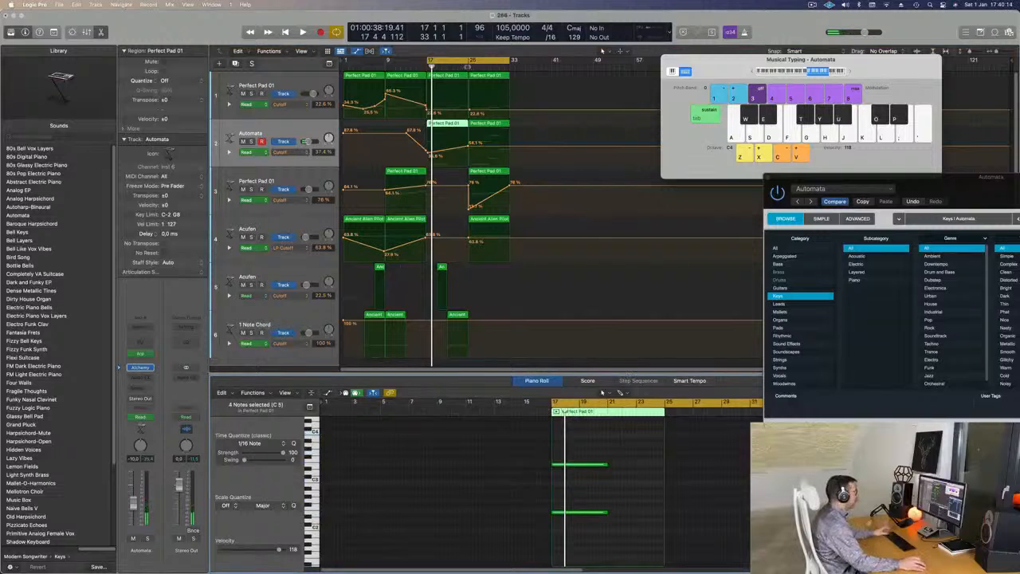
pyautogui.moveTo(625, 458); pyautogui.dragTo(594, 528)
pyautogui.moveTo(606, 465); pyautogui.dragTo(662, 465)
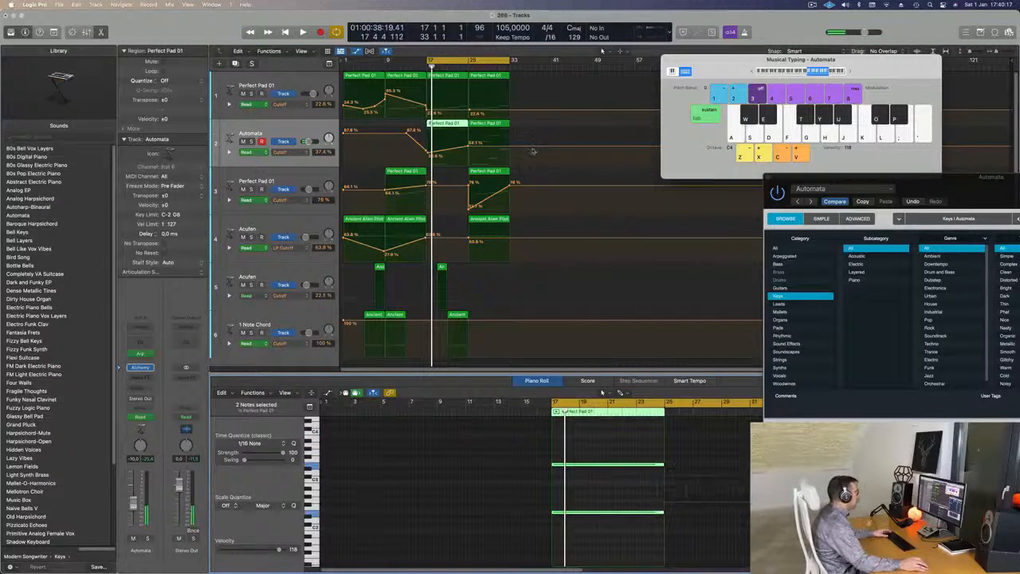
# In track 1's Perfect Pad 01 region at bar 17, delete the unwanted notes and extend the remaining first note to bar 25.
pyautogui.click(453, 78)
pyautogui.moveTo(596, 451); pyautogui.dragTo(630, 497)
pyautogui.press('Delete')
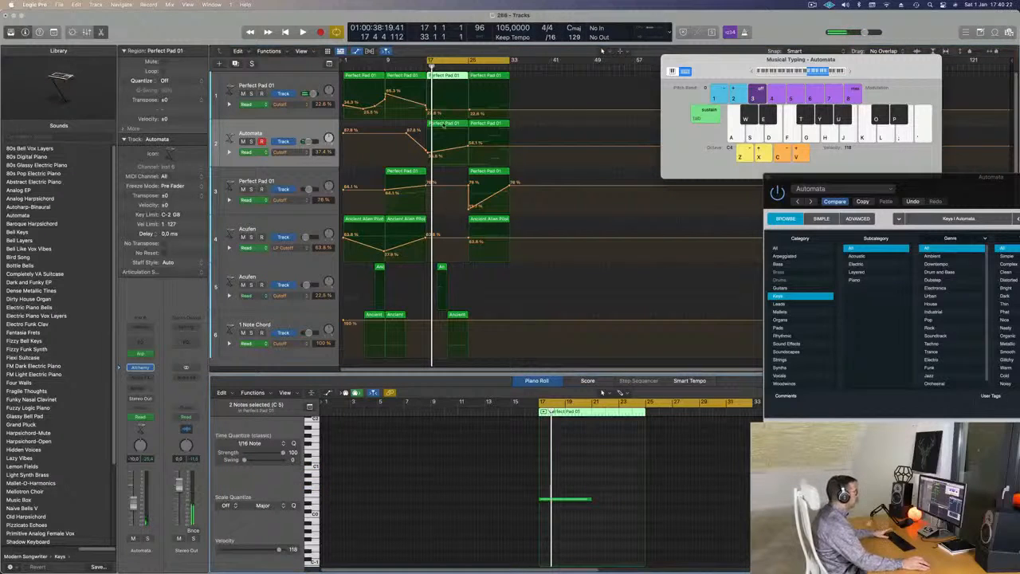
pyautogui.moveTo(597, 500); pyautogui.dragTo(644, 502)
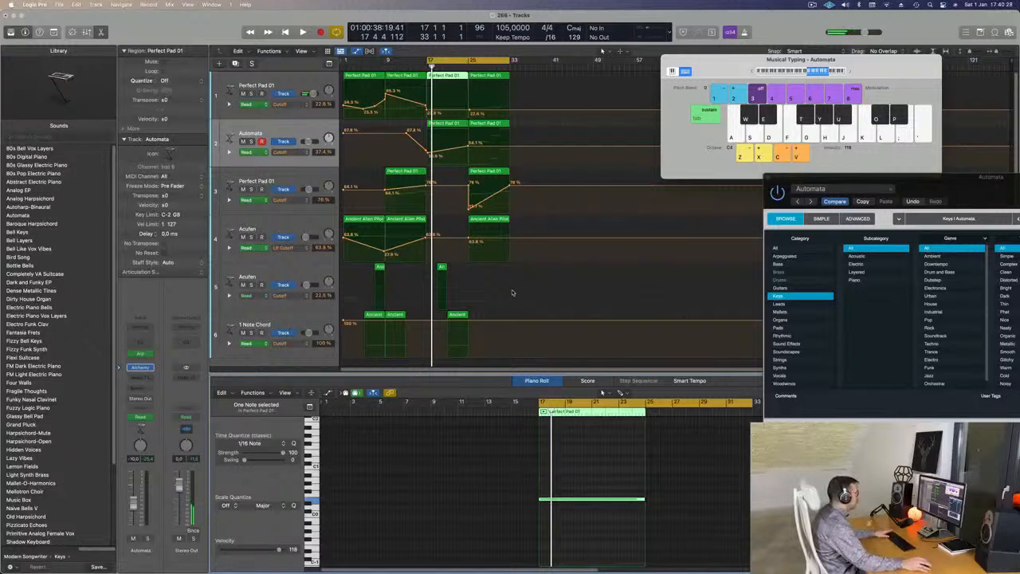
# Play the cycle and raise the Automata track's Cutoff point at bar 25 to 60.1%.
pyautogui.press('space')
pyautogui.scroll(2, 519, 299)
pyautogui.scroll(1, 456, 146)
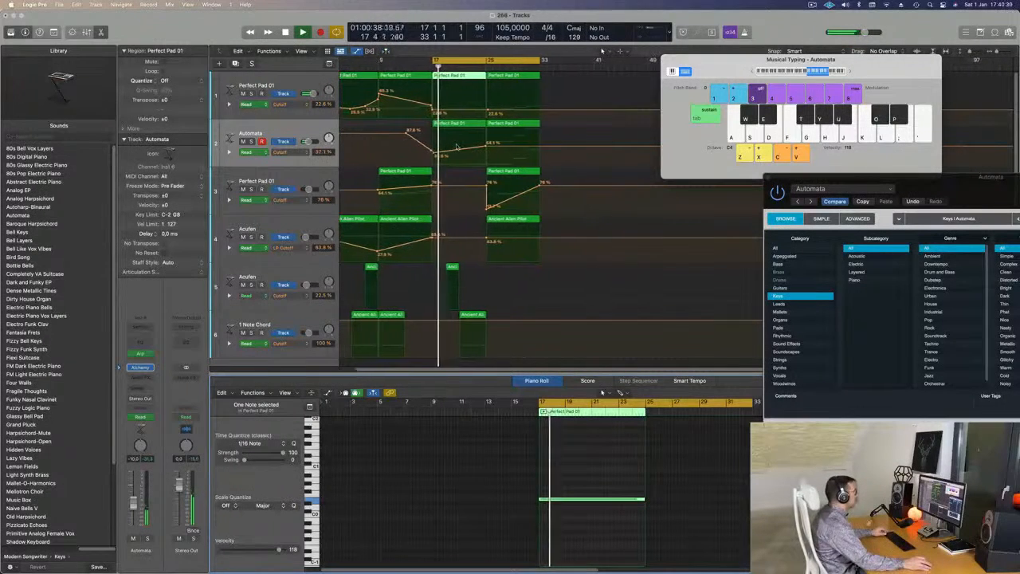
pyautogui.scroll(-1, 456, 147)
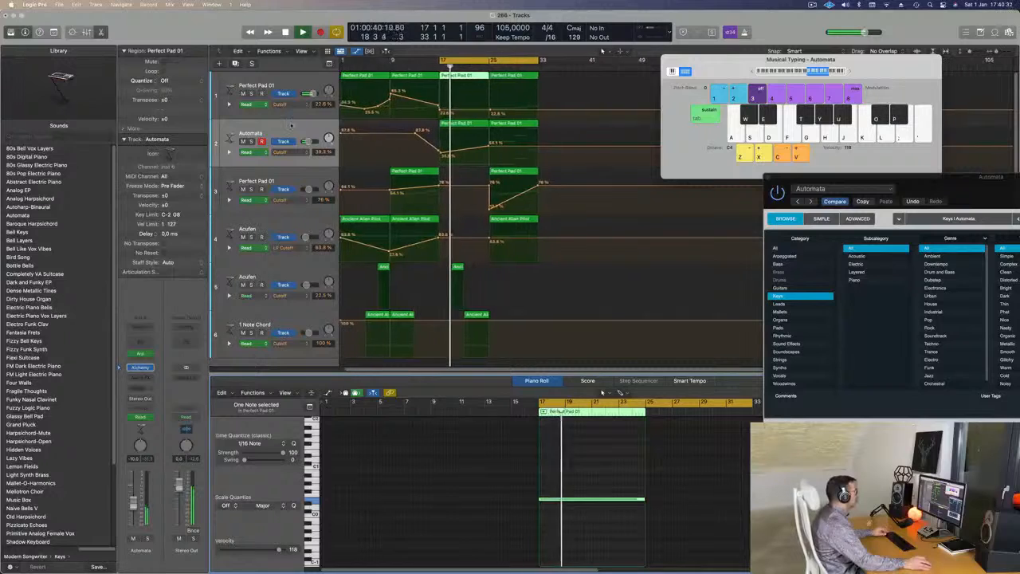
pyautogui.click(489, 146)
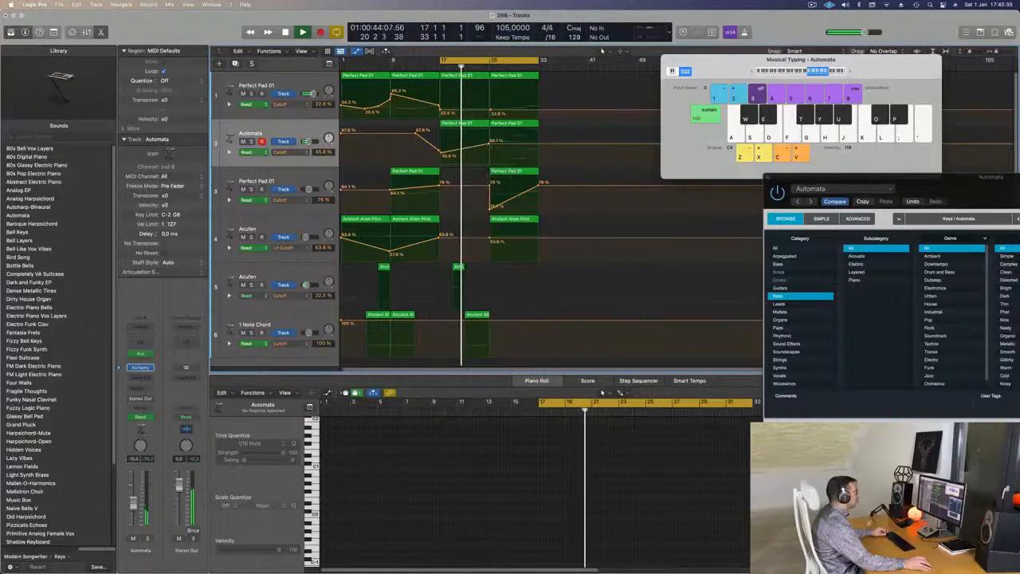
pyautogui.scroll(-1, 474, 154)
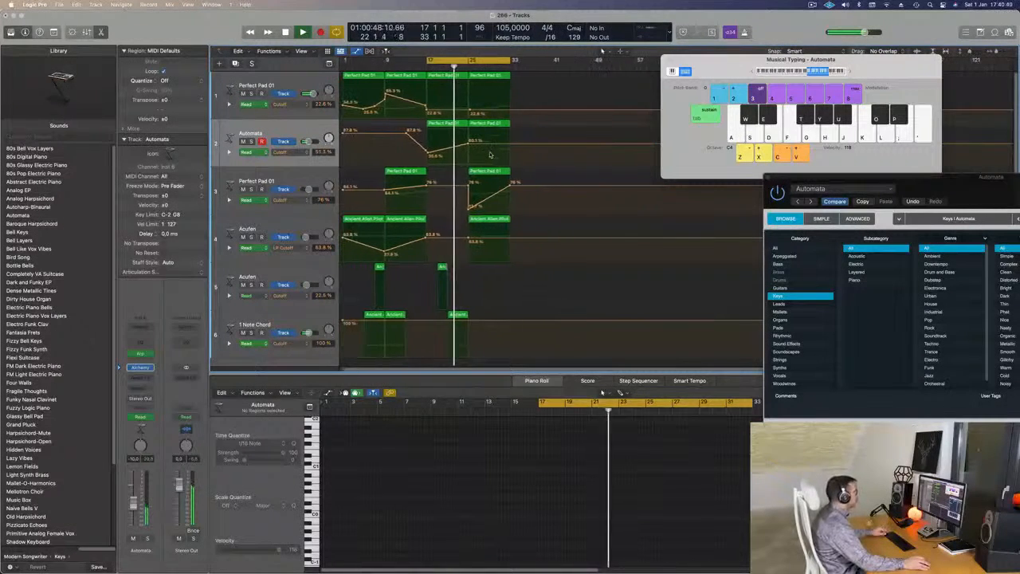
pyautogui.scroll(1, 510, 154)
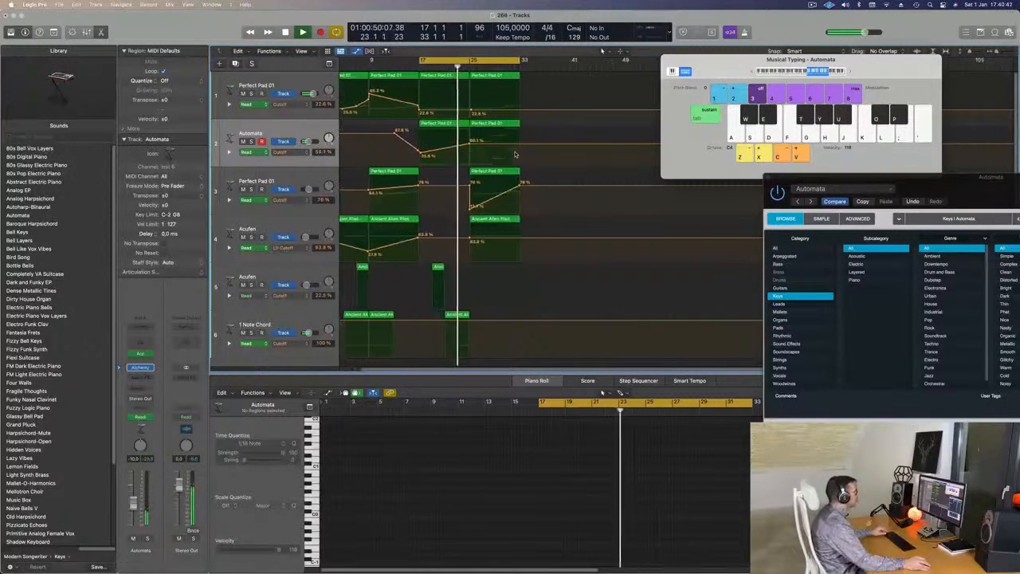
pyautogui.scroll(-1, 515, 153)
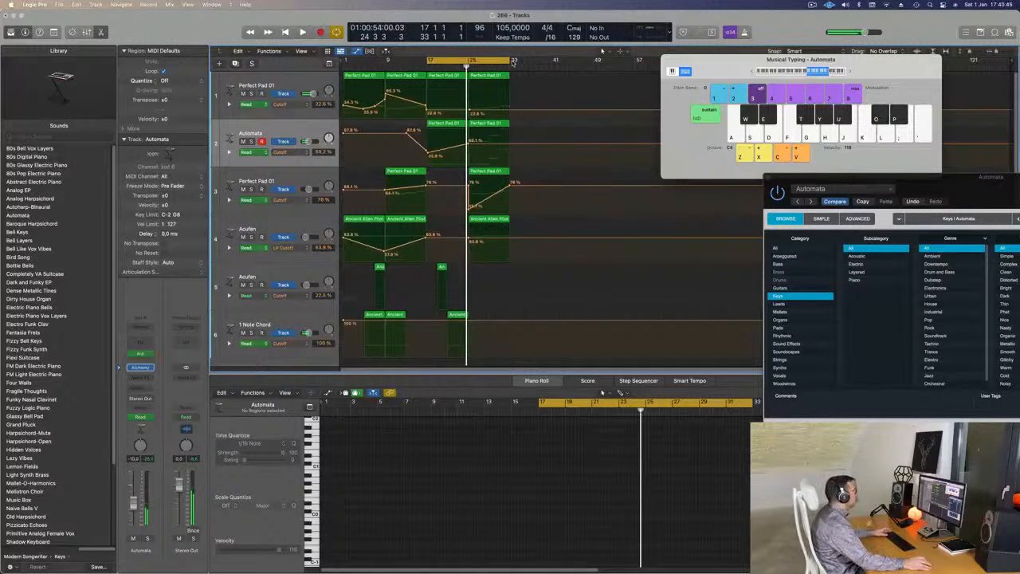
# Repeat the bar 17 to 25 section across all tracks, then play with the cycle covering bars 17 to 33.
pyautogui.moveTo(513, 60); pyautogui.dragTo(473, 64)
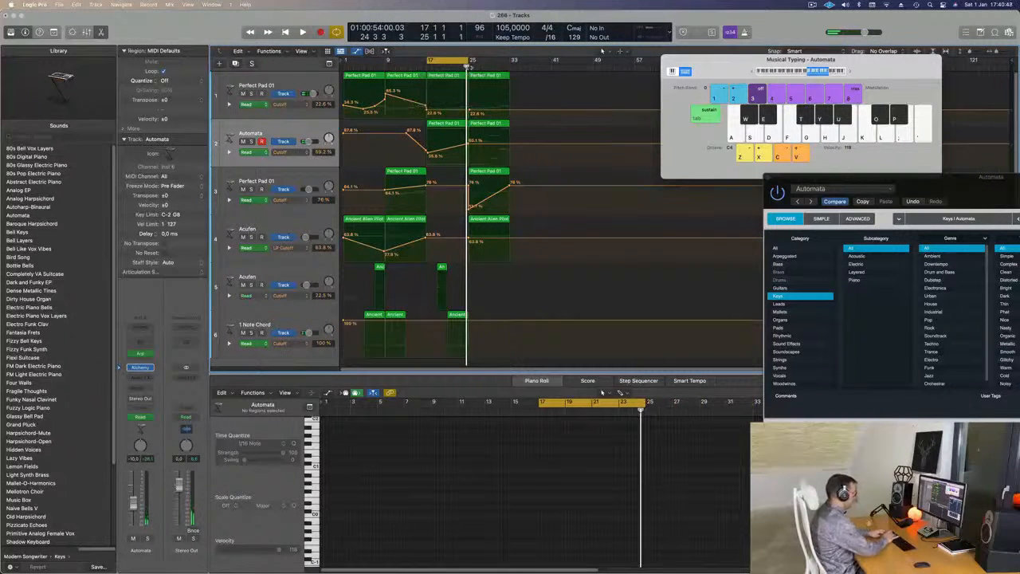
pyautogui.press('ctrl+super+r')
pyautogui.press('space')
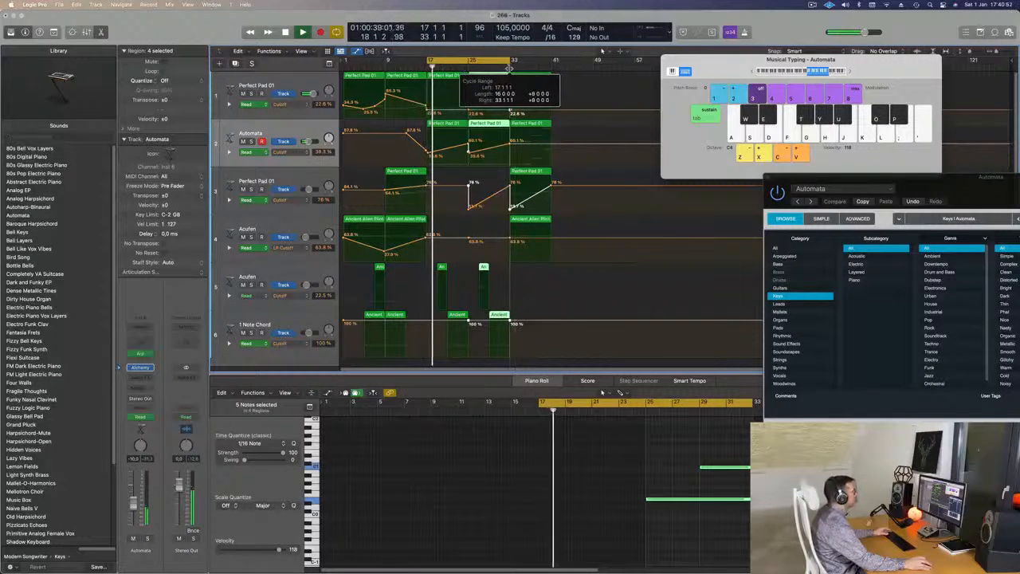
# Dip track 1's Cutoff to 9.78% at bar 25 and copy track 3's Perfect Pad 01 region there with Cutoff rising from near zero.
pyautogui.click(469, 209)
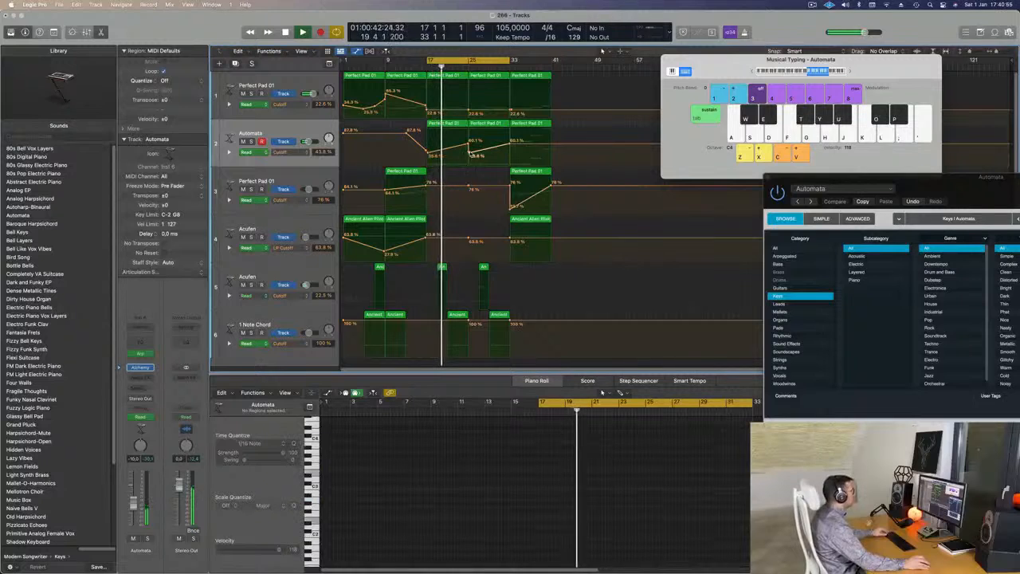
pyautogui.click(469, 104)
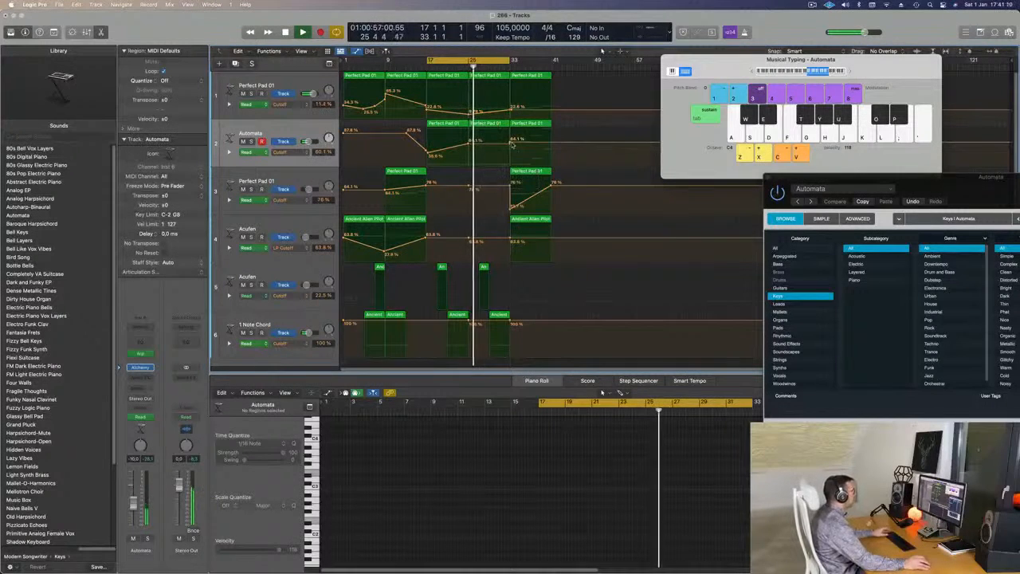
pyautogui.moveTo(499, 125); pyautogui.dragTo(469, 207)
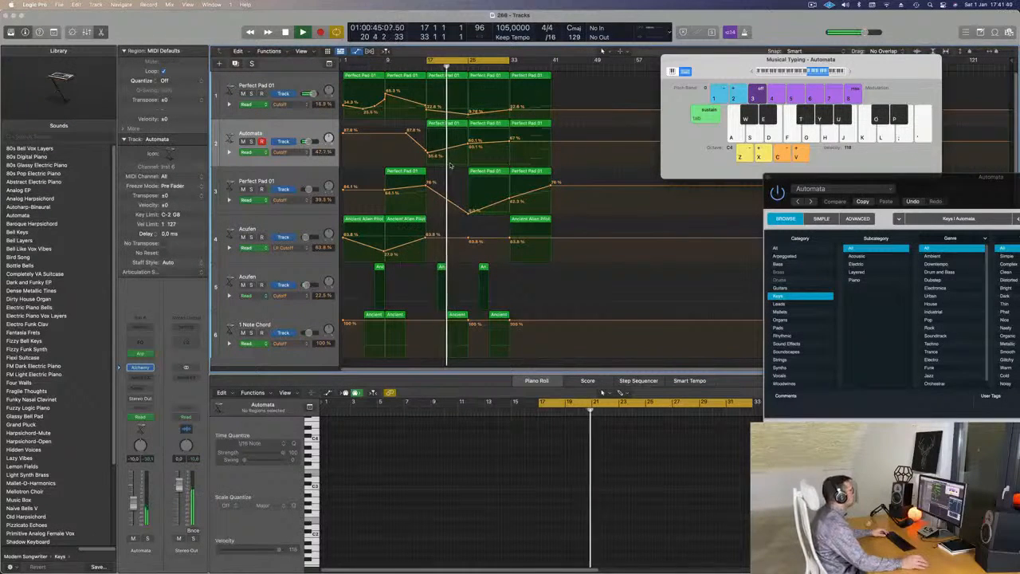
# Raise Automata's Cutoff point at bar 33 to 71% and copy track 5's short Acufen region from bar 27 to bar 31.
pyautogui.click(315, 133)
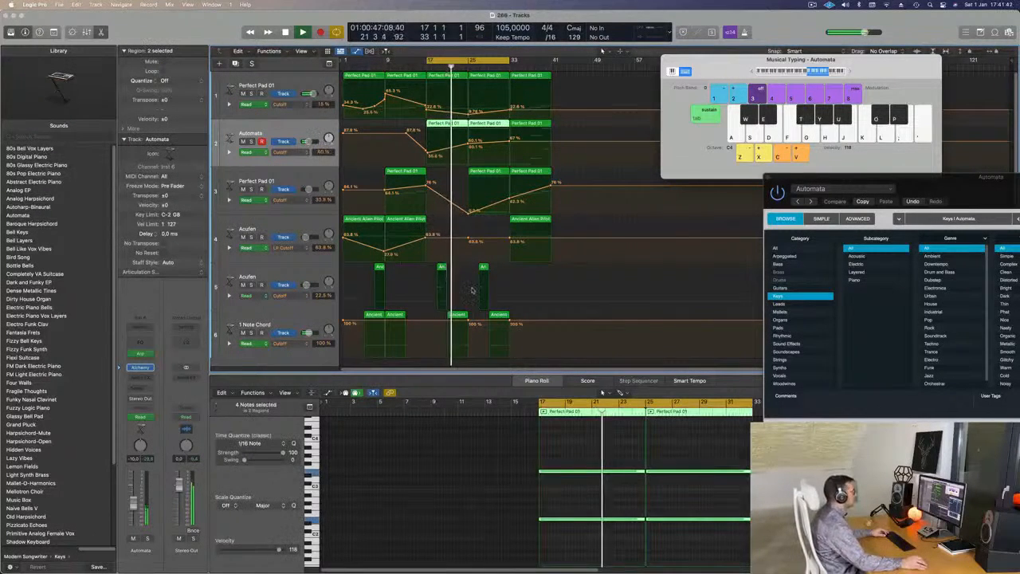
pyautogui.scroll(-1, 478, 301)
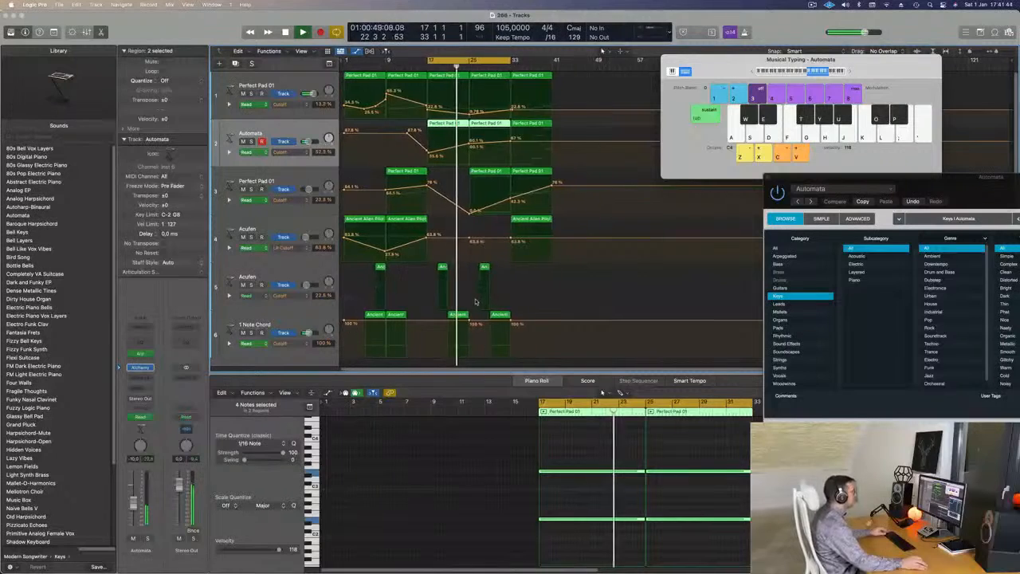
pyautogui.scroll(2, 481, 295)
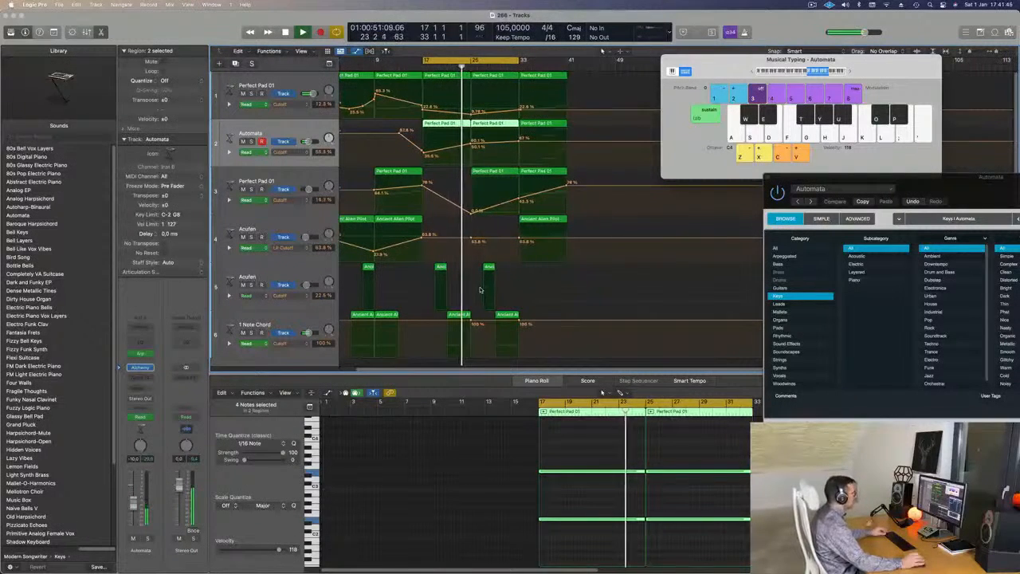
pyautogui.scroll(-1, 481, 287)
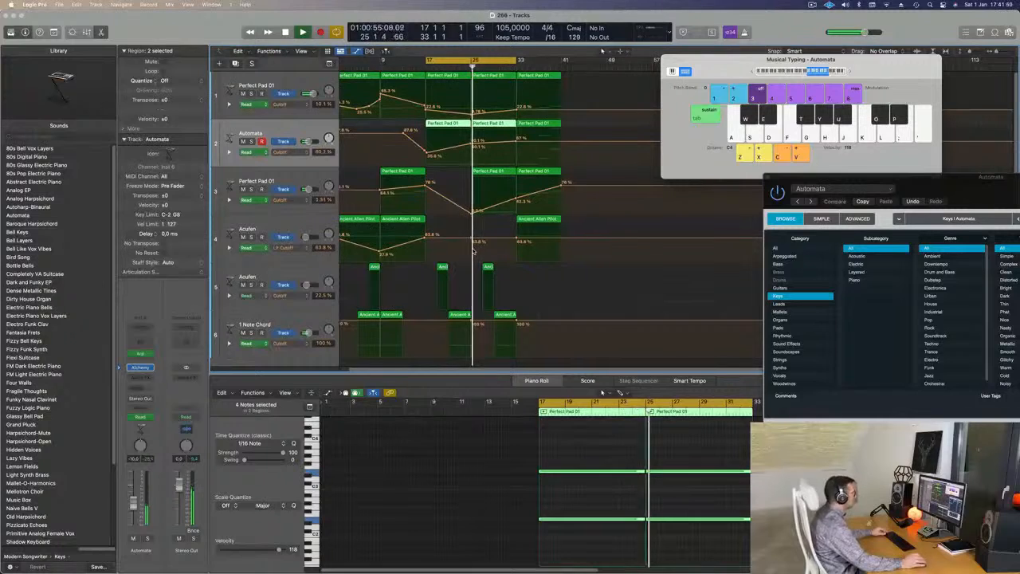
pyautogui.scroll(1, 461, 257)
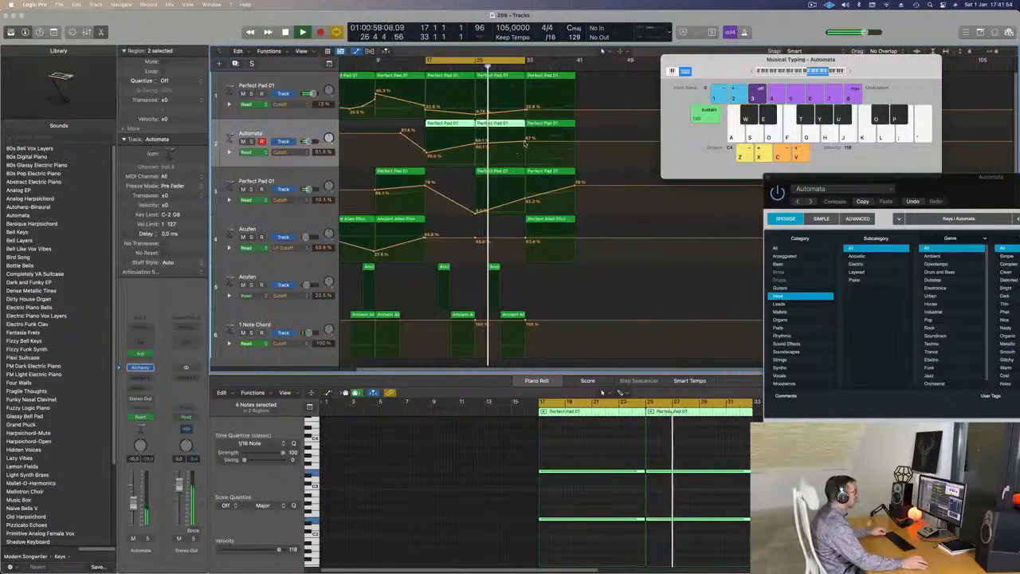
pyautogui.moveTo(525, 142); pyautogui.dragTo(525, 139)
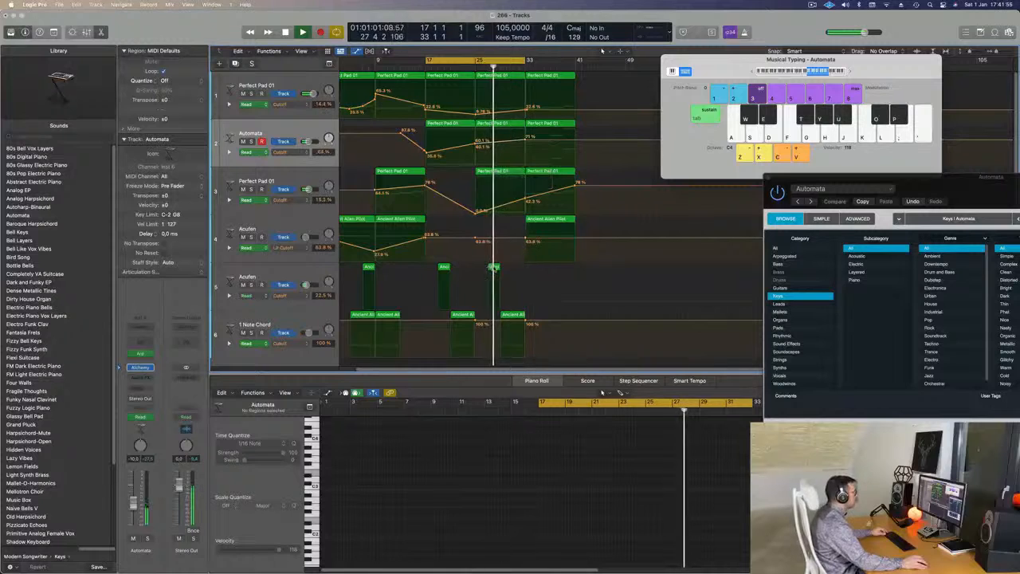
pyautogui.moveTo(495, 268); pyautogui.dragTo(522, 275)
pyautogui.scroll(-2, 520, 270)
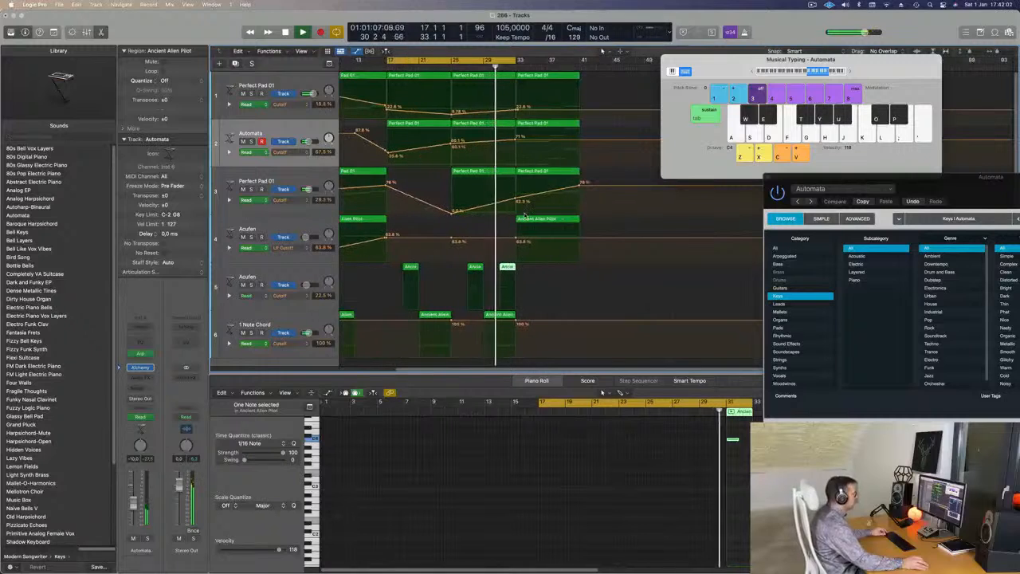
pyautogui.scroll(3, 527, 213)
pyautogui.scroll(-2, 544, 214)
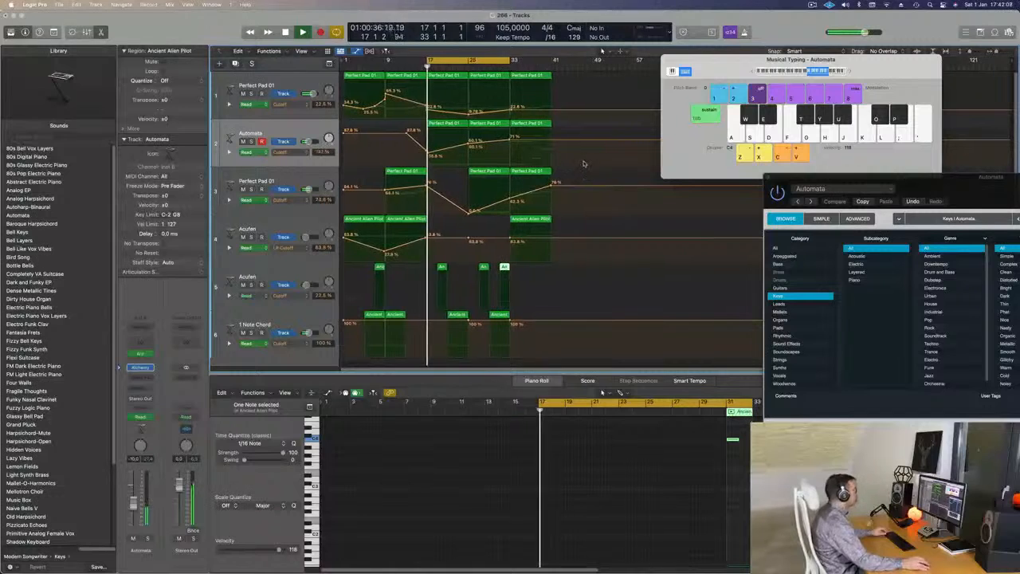
# Move the bar 33 regions of tracks 1 to 4 to about bar 48 and copy the last 1 Note Chord region to bar 33.
pyautogui.moveTo(567, 76); pyautogui.dragTo(537, 238)
pyautogui.moveTo(537, 76); pyautogui.dragTo(615, 96)
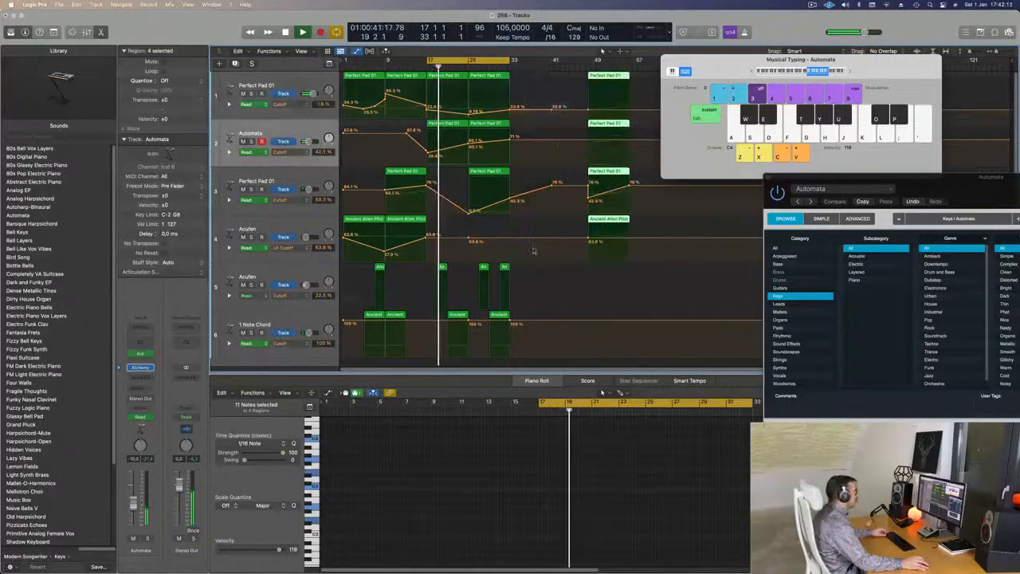
pyautogui.click(498, 315)
pyautogui.moveTo(498, 315); pyautogui.dragTo(520, 316)
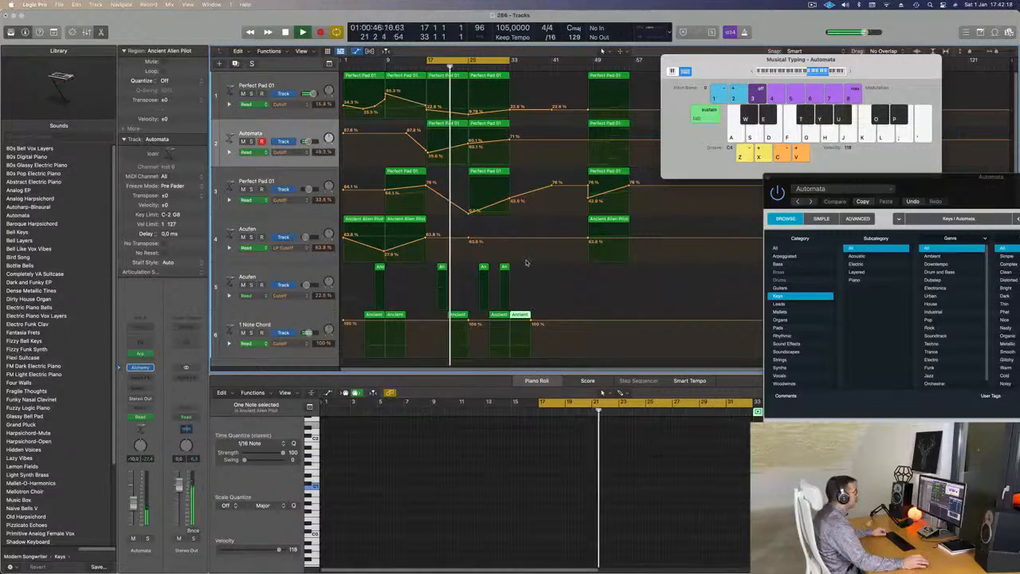
# Extend the cycle's end to bar 40 and copy the short Acufen region on track 5 to bar 35.
pyautogui.moveTo(514, 61); pyautogui.dragTo(548, 62)
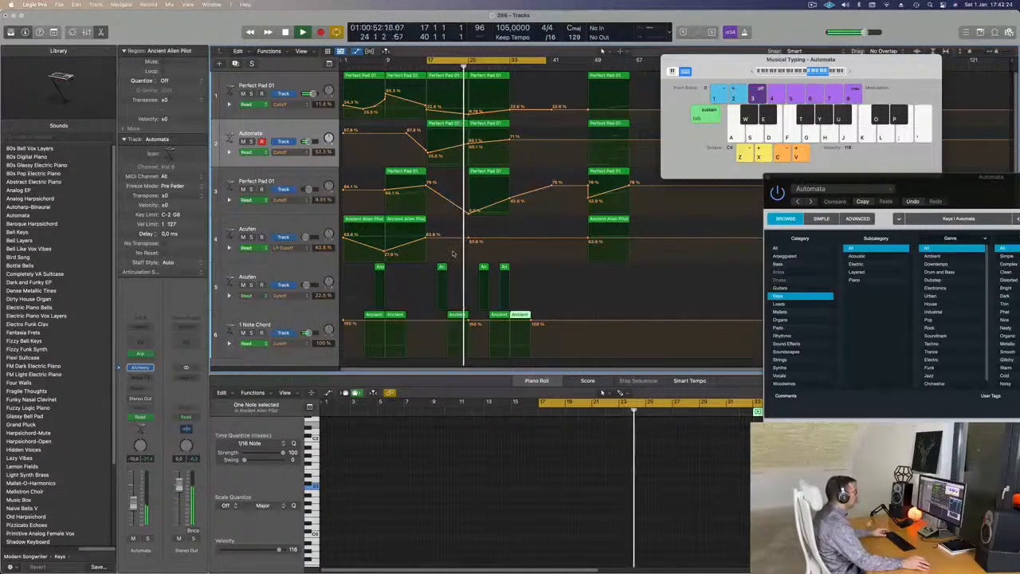
pyautogui.moveTo(519, 316); pyautogui.dragTo(525, 273)
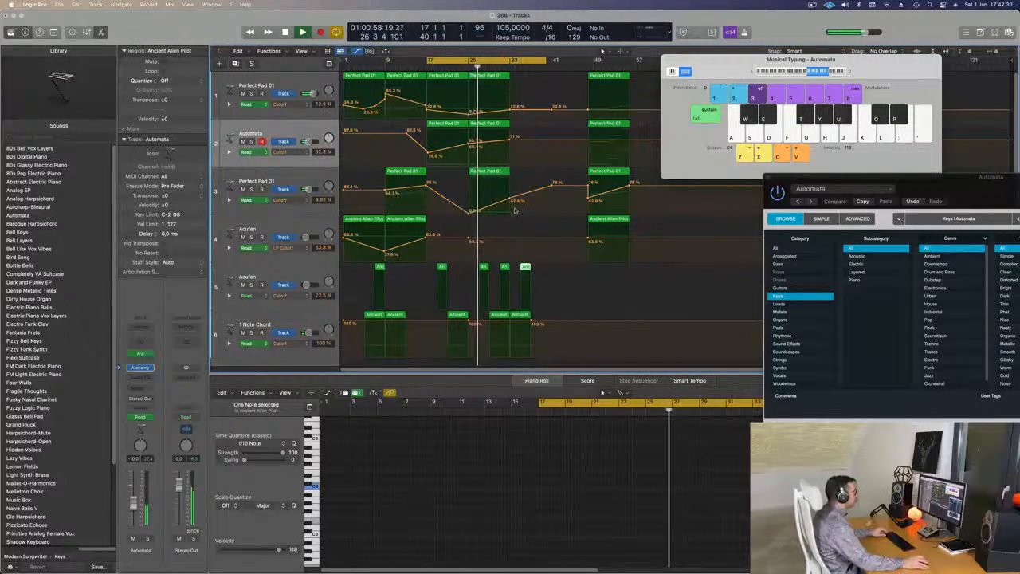
pyautogui.click(519, 315)
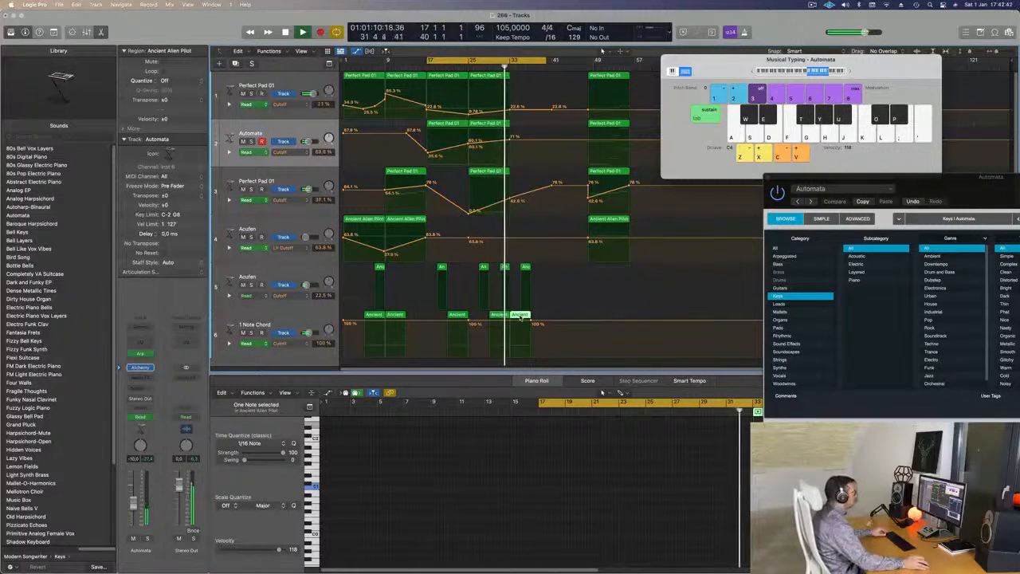
pyautogui.press('super+Right')
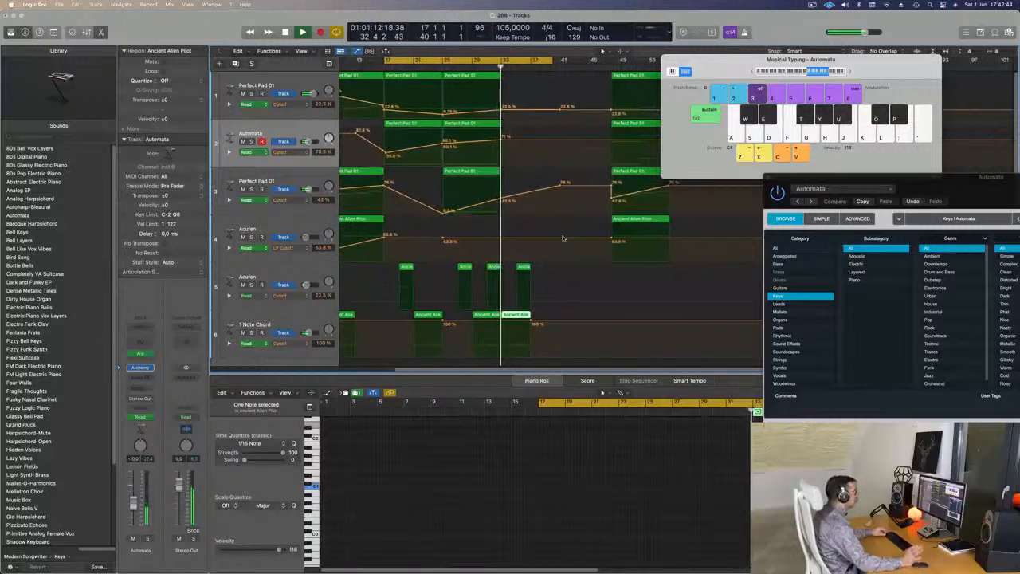
pyautogui.press('super+Left')
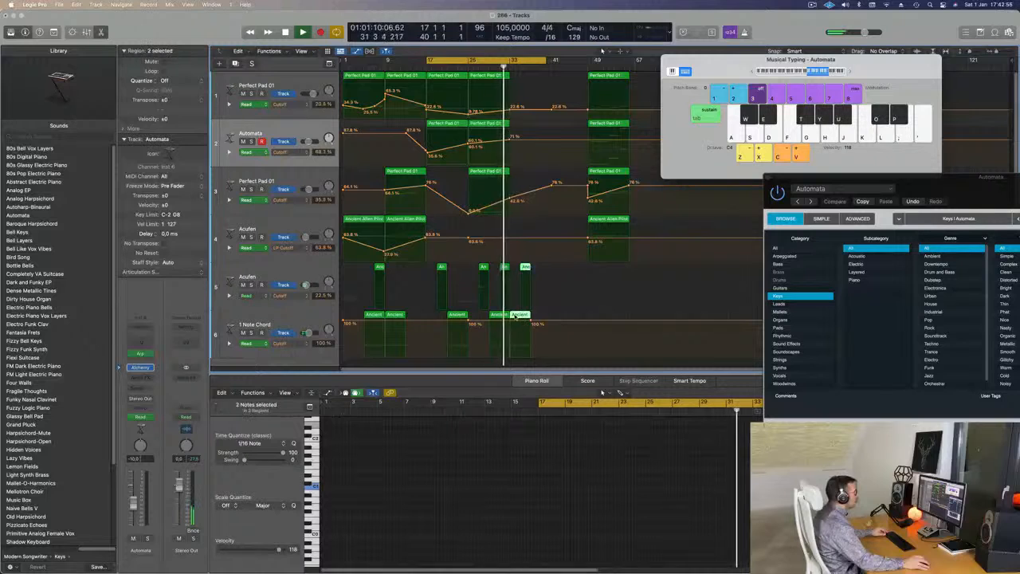
# Copy the short Acufen region on track 5 and the last 1 Note Chord region four bars further on.
pyautogui.moveTo(528, 323); pyautogui.dragTo(536, 315)
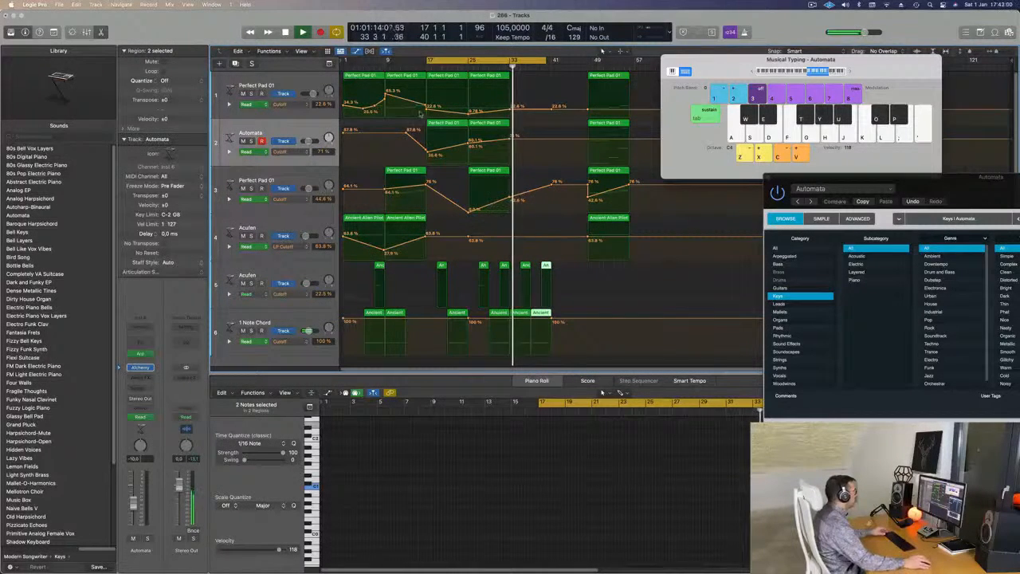
# Rename track 1 as Bass Pad and the Automata track as Arp Bells.
pyautogui.click(298, 80)
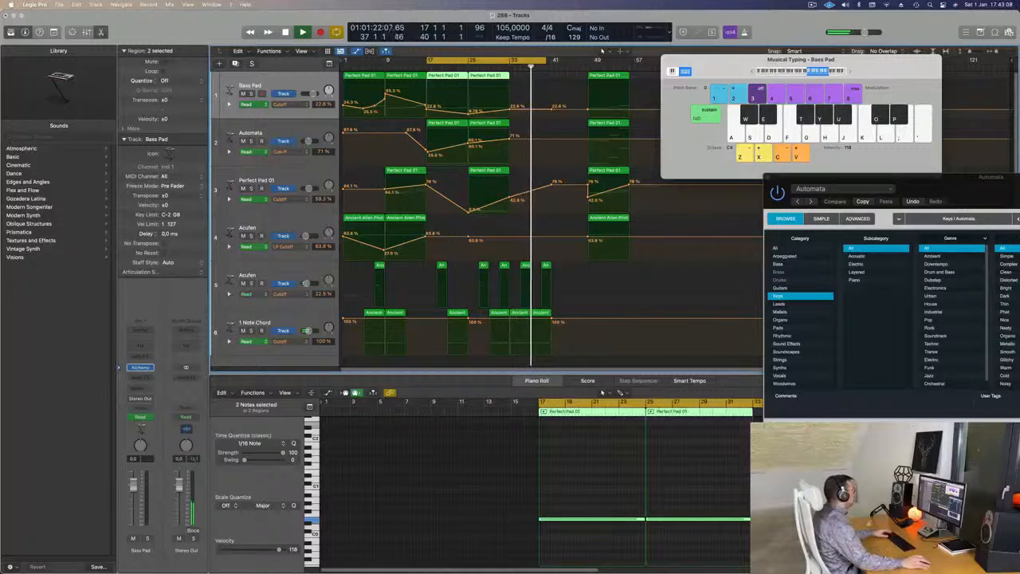
pyautogui.click(253, 134)
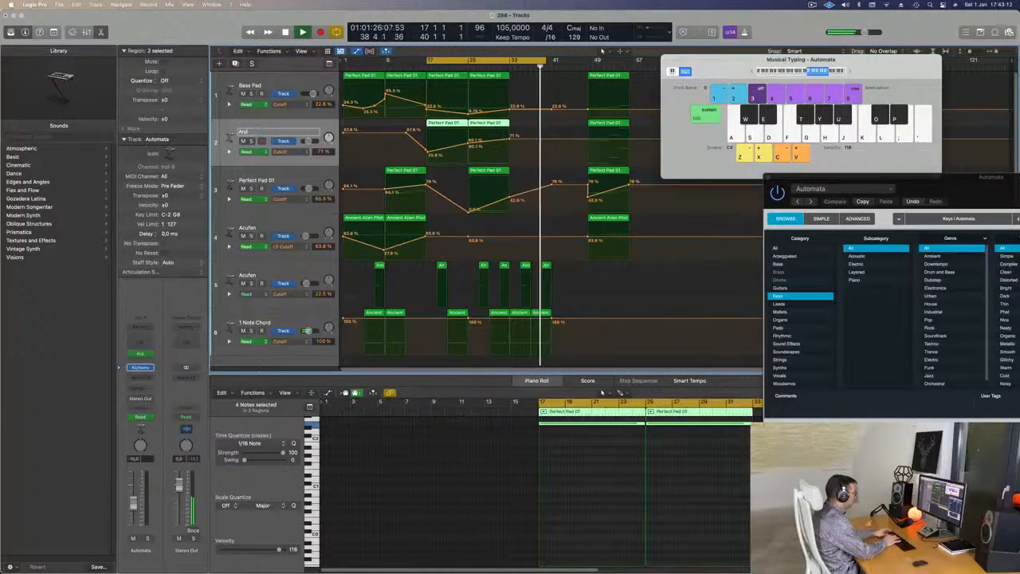
pyautogui.write('Arp Bells')
pyautogui.press('Return')
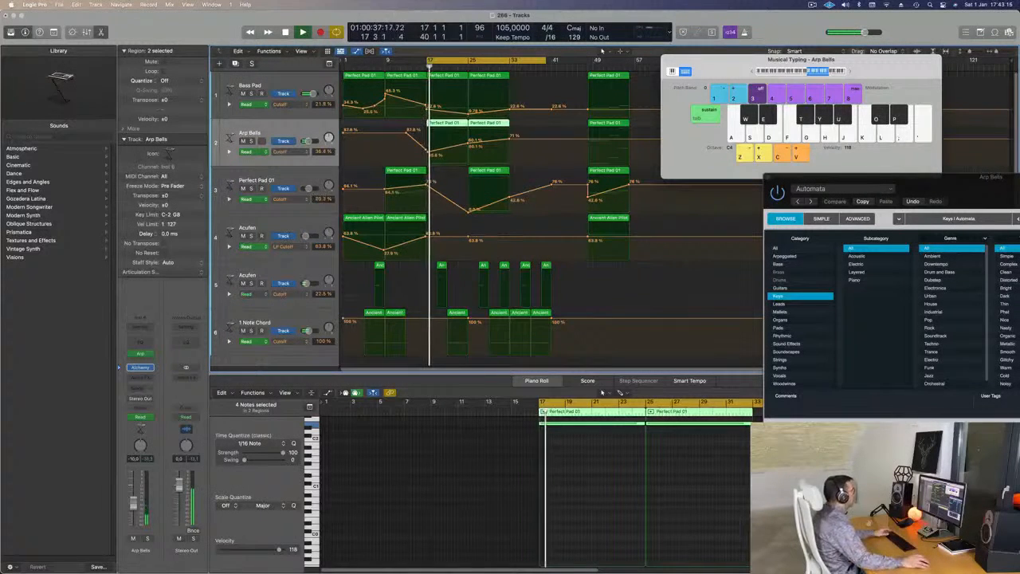
# Rename track 3 as Top Pad and move it above Bass Pad to become the first track.
pyautogui.doubleClick(249, 179)
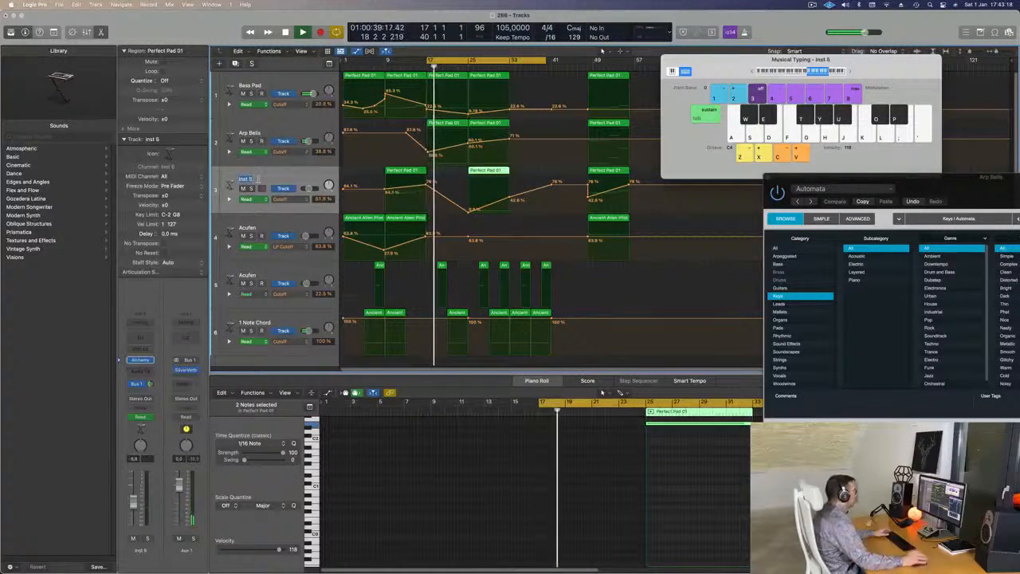
pyautogui.write('Top Pad')
pyautogui.press('Return')
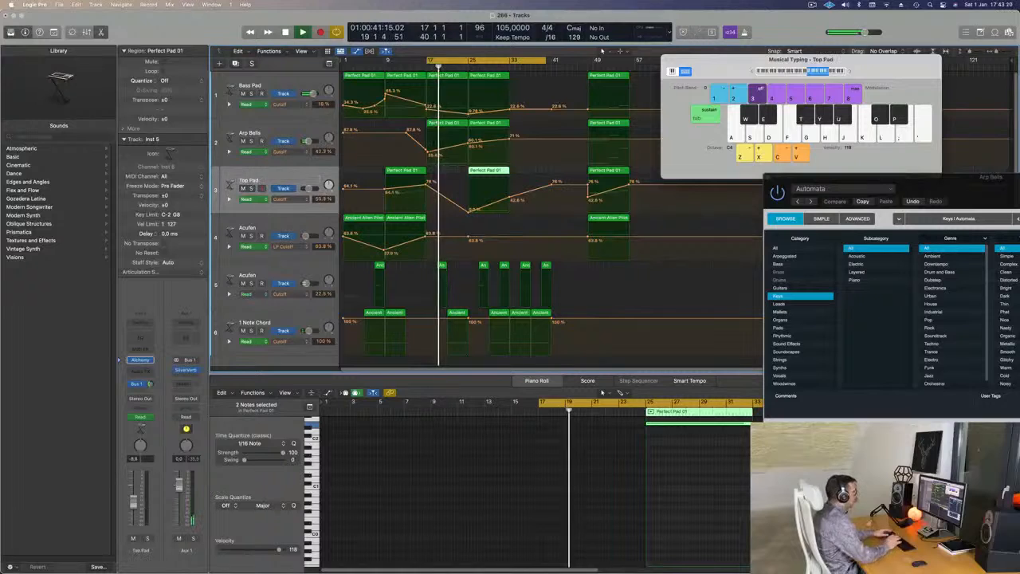
pyautogui.moveTo(271, 182); pyautogui.dragTo(283, 85)
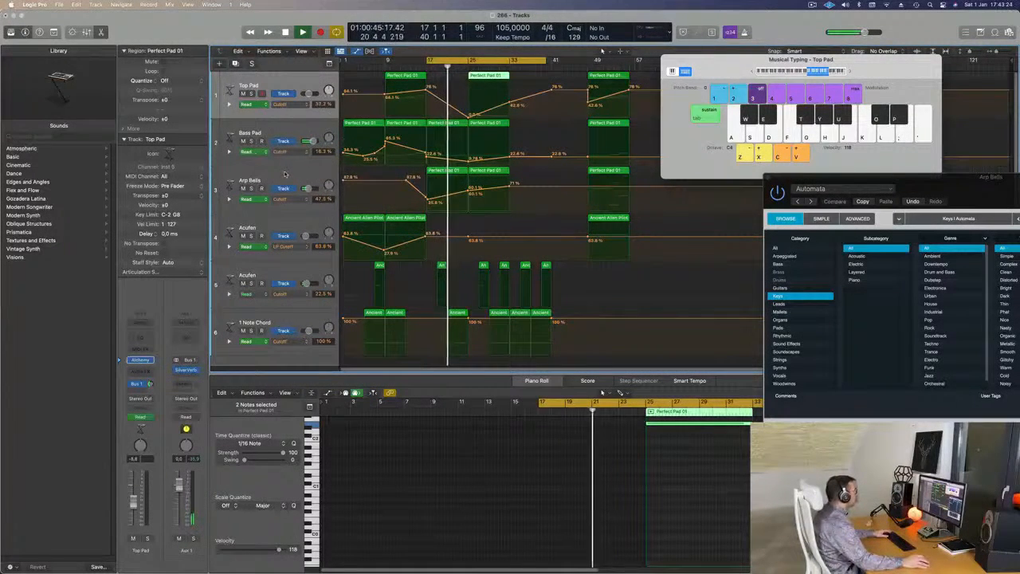
# Rename the Acufen track holding the short regions, track 5, as Cytar.
pyautogui.click(305, 225)
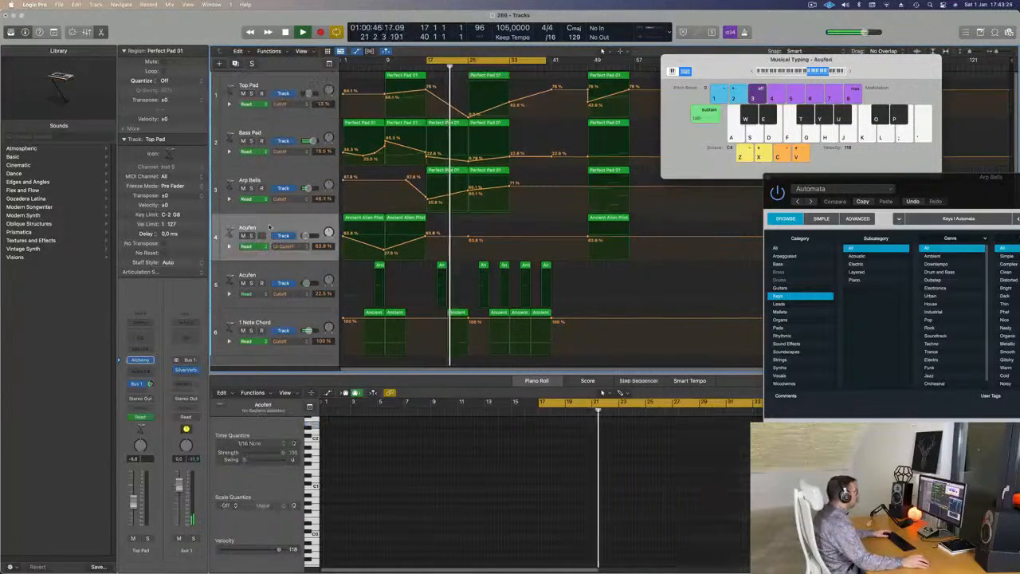
pyautogui.click(288, 271)
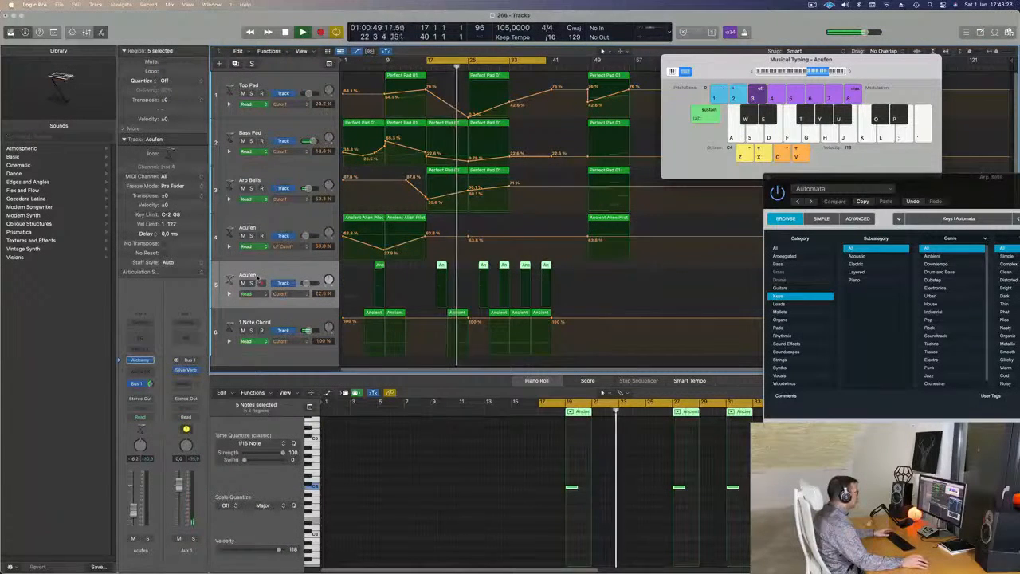
pyautogui.doubleClick(247, 274)
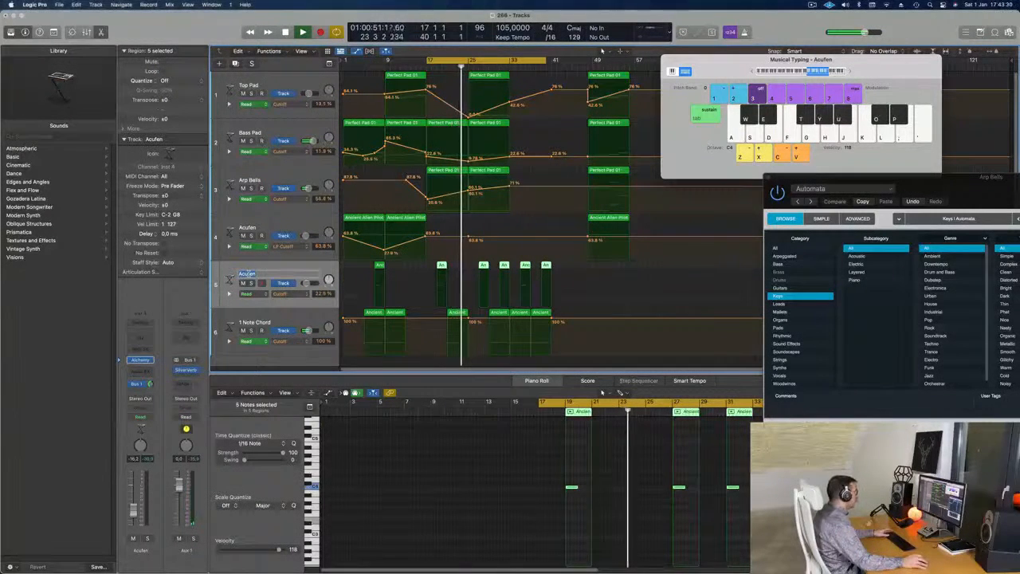
pyautogui.write('Crtar')
pyautogui.press('Return')
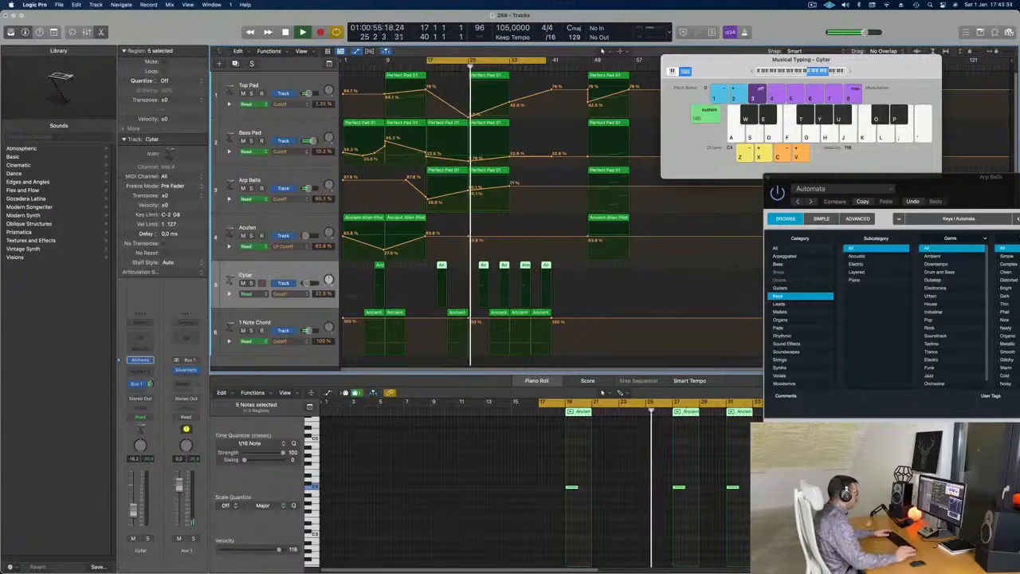
# Rename the 1 Note Chord track as Deep Drum.
pyautogui.click(244, 322)
pyautogui.doubleClick(247, 321)
pyautogui.write('Deep')
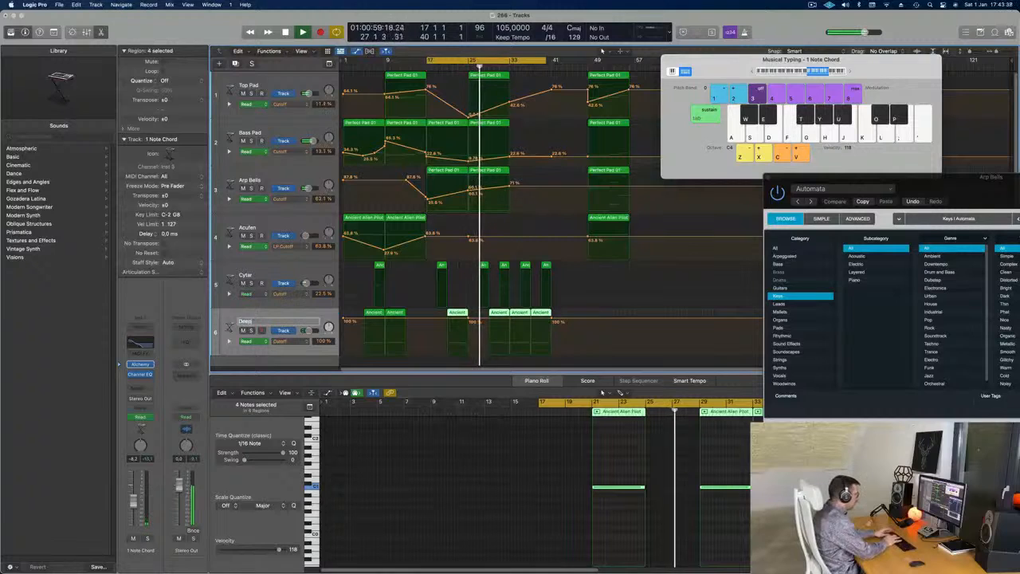
pyautogui.write(' Dru')
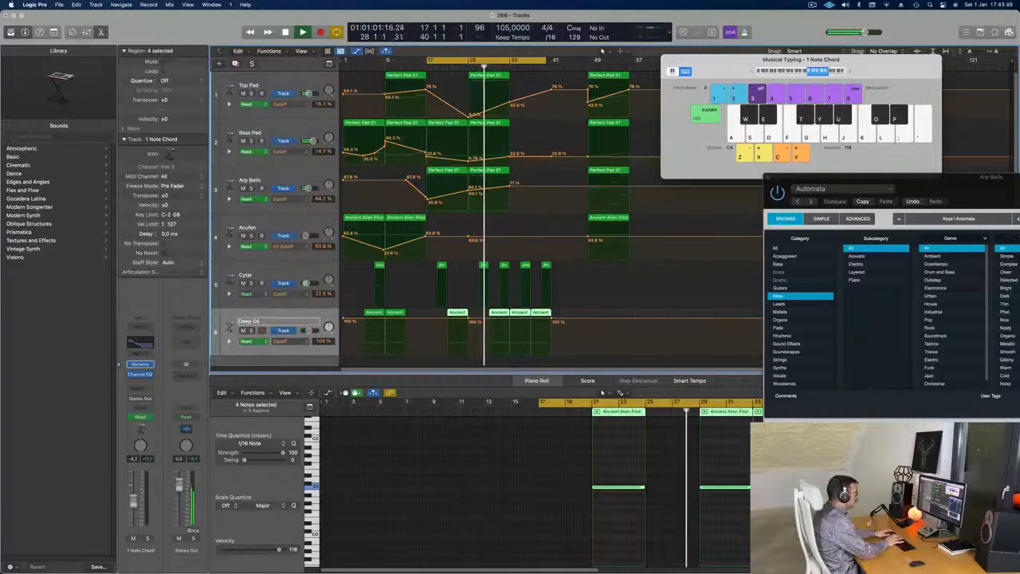
pyautogui.write('m')
pyautogui.press('Return')
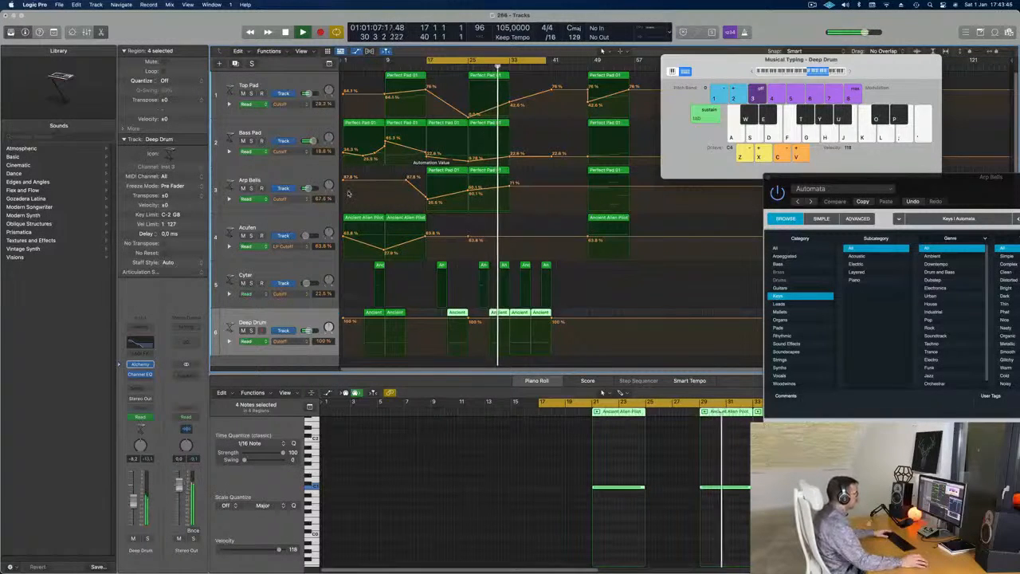
# Copy the first Ancient Alien Pilot region on the Acufen track, with its Cutoff automation, to bar 33.
pyautogui.click(606, 220)
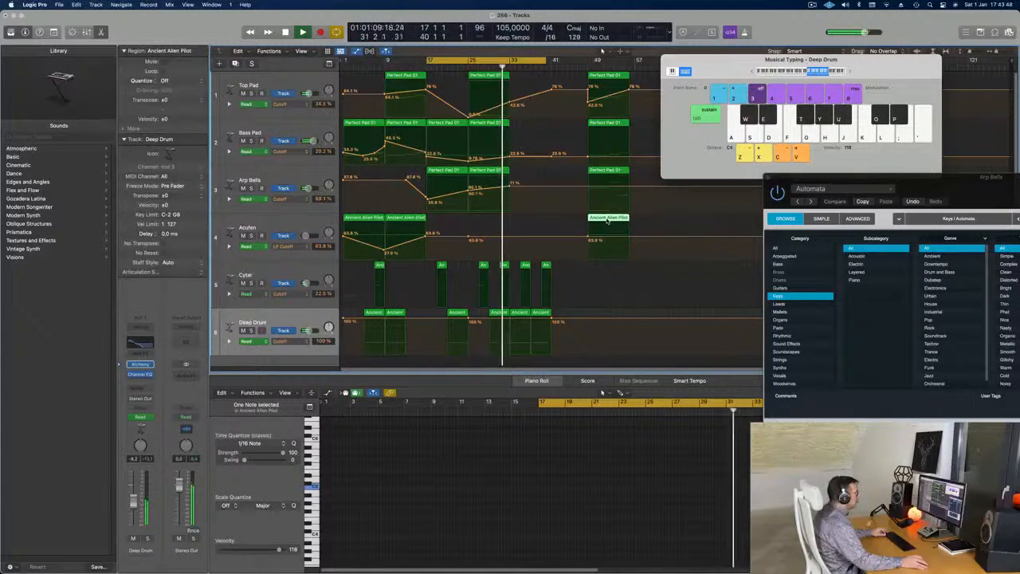
pyautogui.click(364, 219)
pyautogui.moveTo(364, 220); pyautogui.dragTo(531, 220)
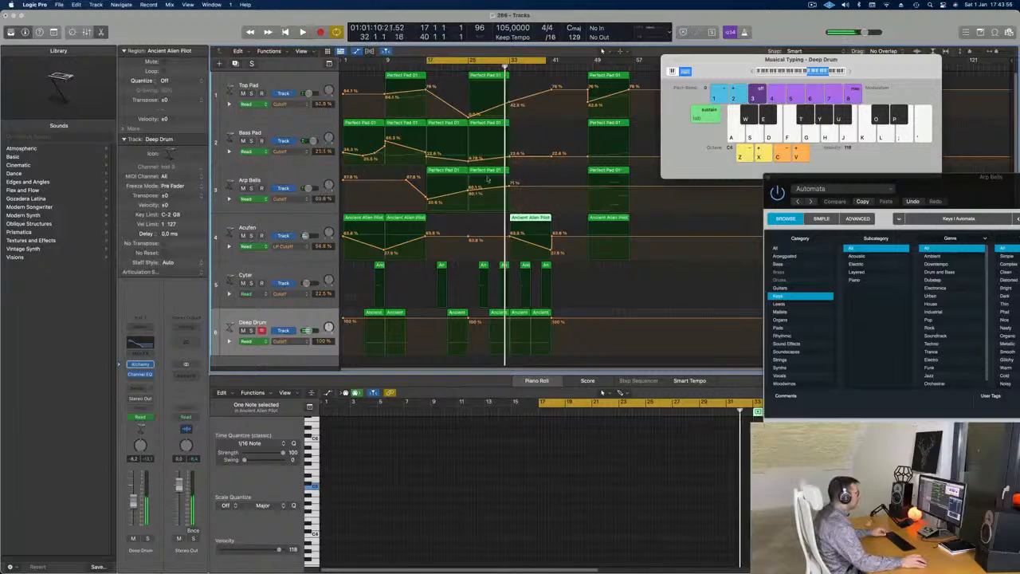
# Shorten the note in Deep Drum's bar 33 region to one bar and replay the passage around it.
pyautogui.click(712, 488)
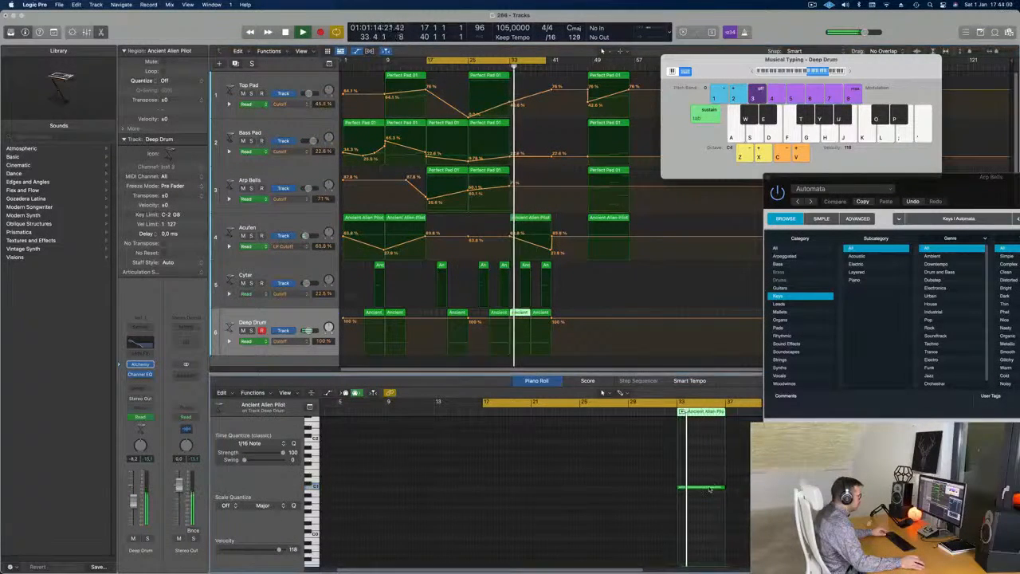
pyautogui.moveTo(722, 487); pyautogui.dragTo(682, 488)
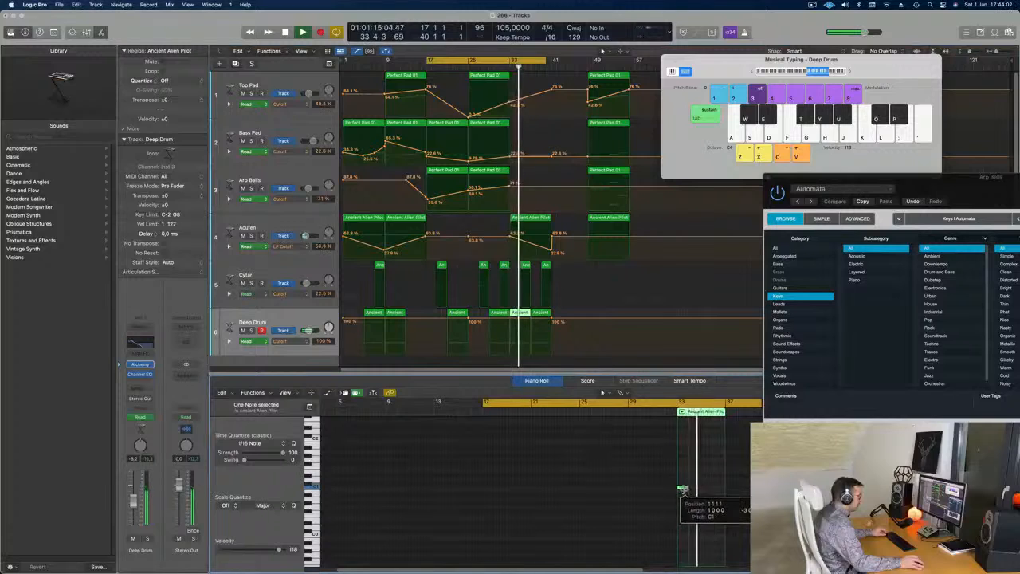
pyautogui.click(505, 70)
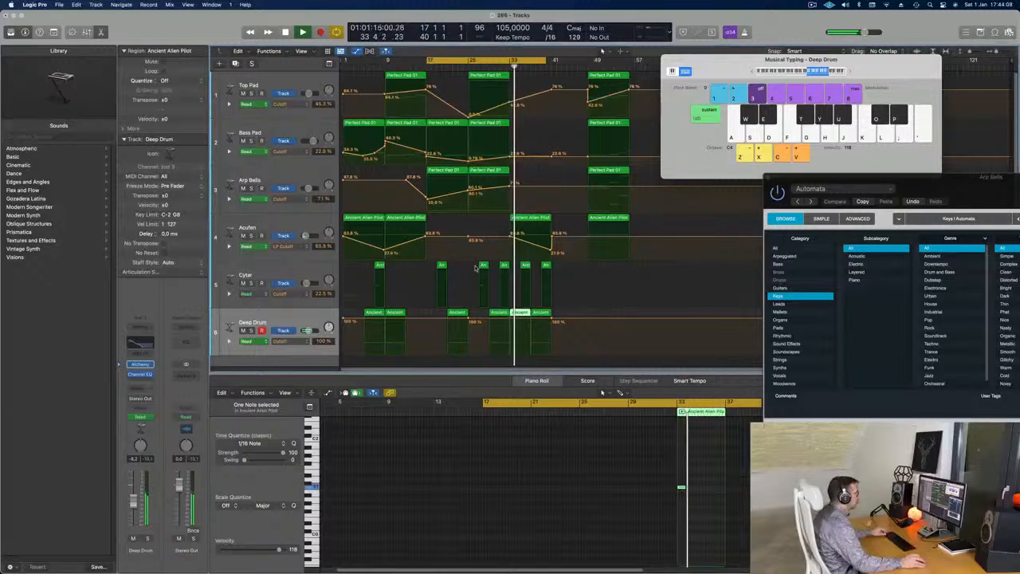
# Replay the section from around bar 31 and delete the last Deep Drum region at bar 37.
pyautogui.moveTo(967, 180); pyautogui.dragTo(987, 153)
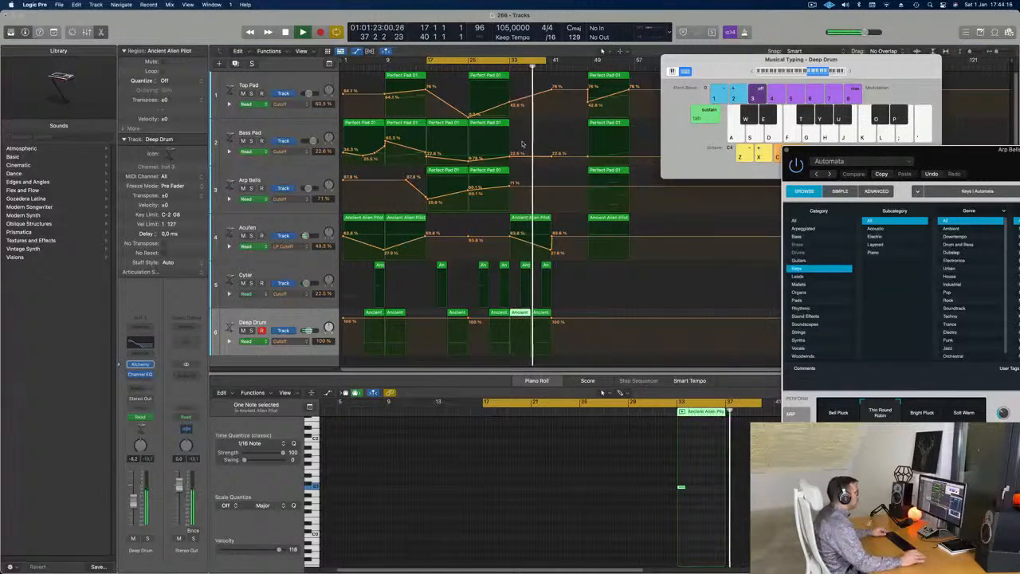
pyautogui.click(501, 68)
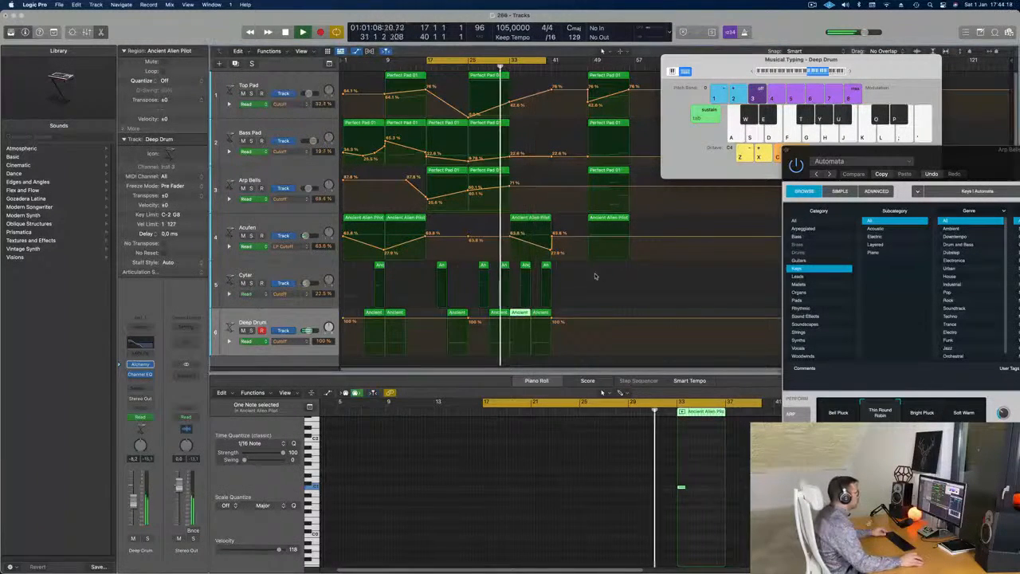
pyautogui.click(543, 313)
pyautogui.press('Delete')
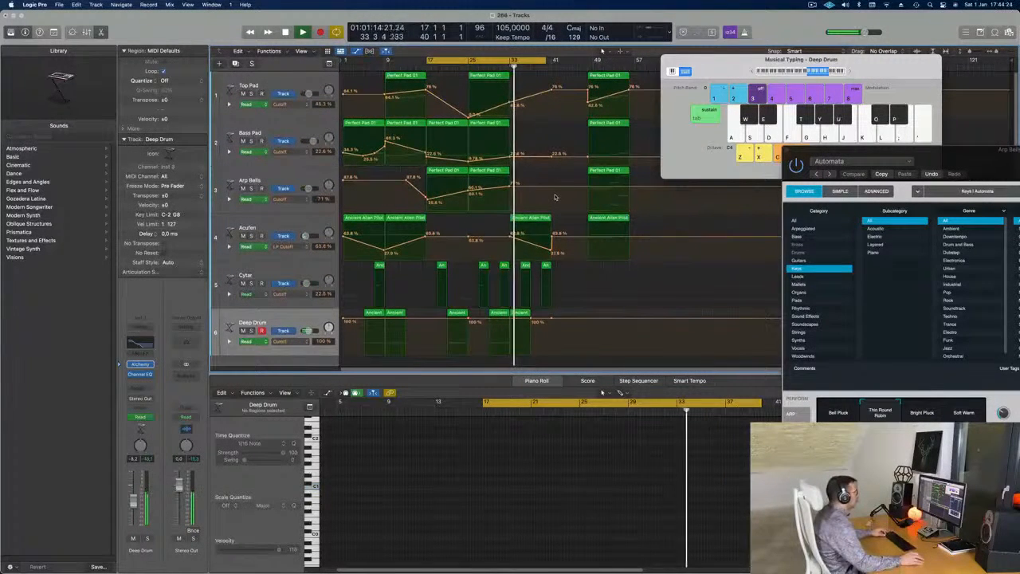
# Close the Arp Bells Alchemy plug-in window.
pyautogui.moveTo(984, 166); pyautogui.dragTo(397, 162)
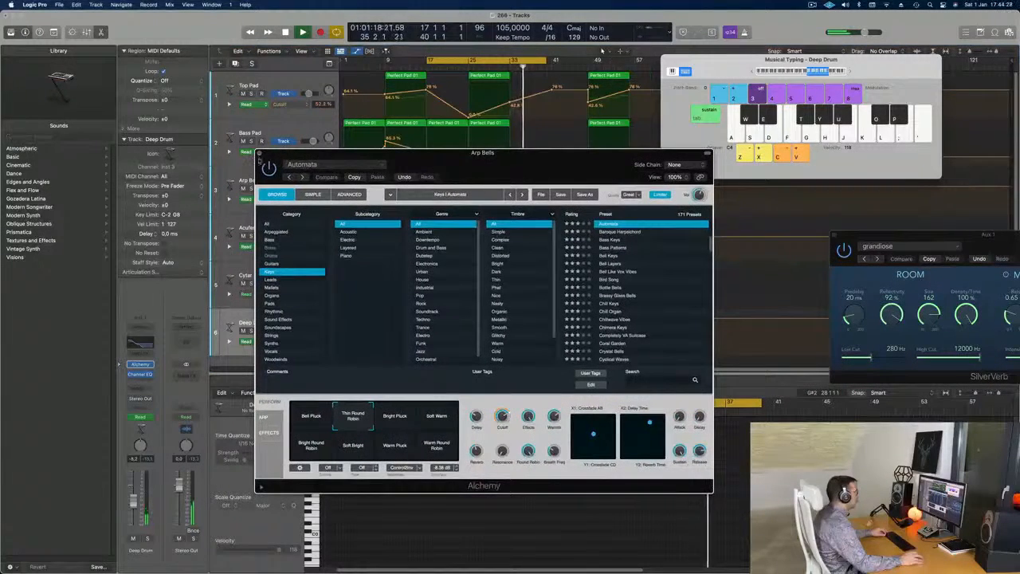
pyautogui.click(259, 153)
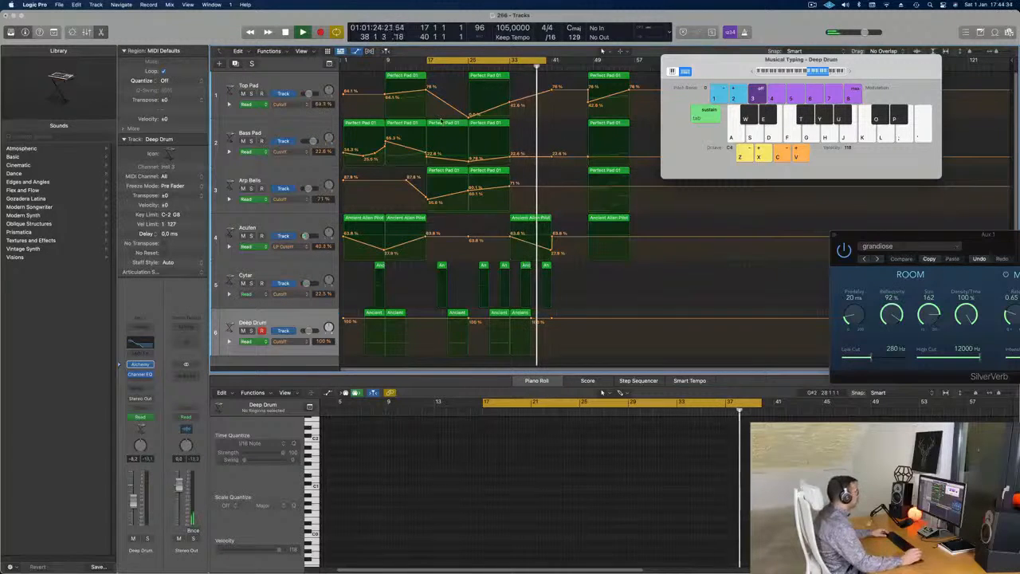
# Name all regions in the project after their tracks, resume playback and clear the selection.
pyautogui.press('super+a')
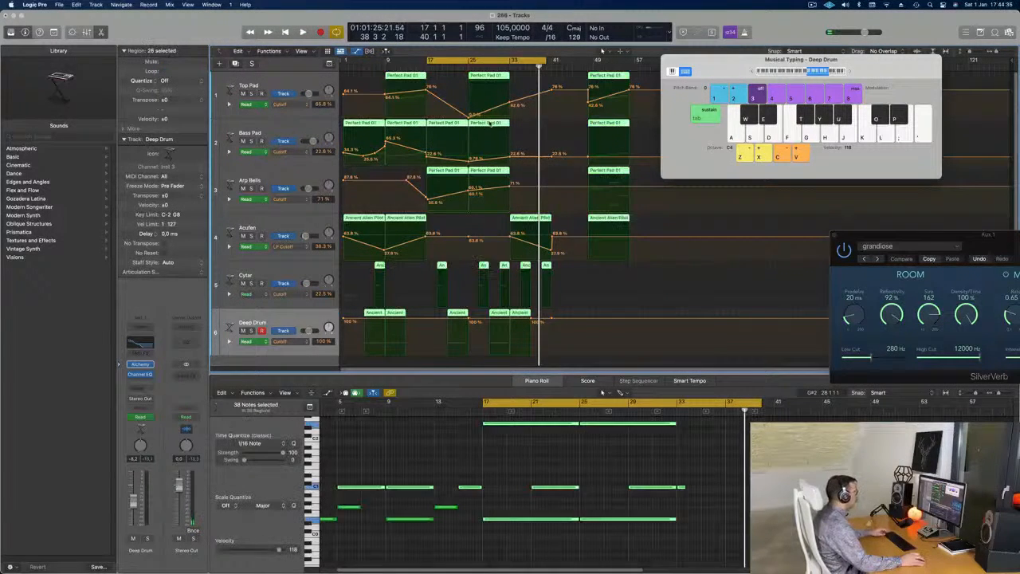
pyautogui.rightClick(489, 124)
pyautogui.click(502, 134)
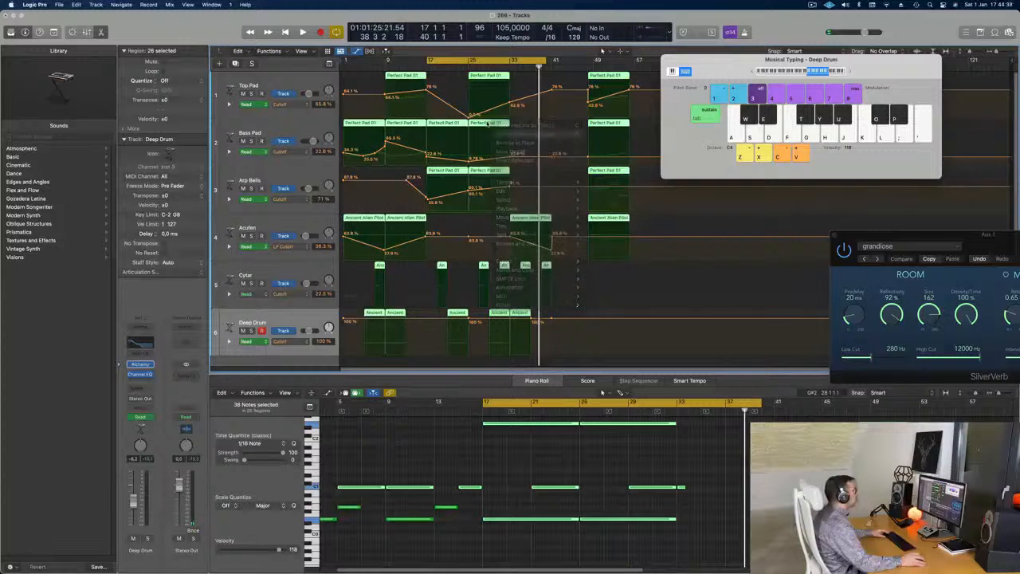
pyautogui.rightClick(490, 124)
pyautogui.click(496, 135)
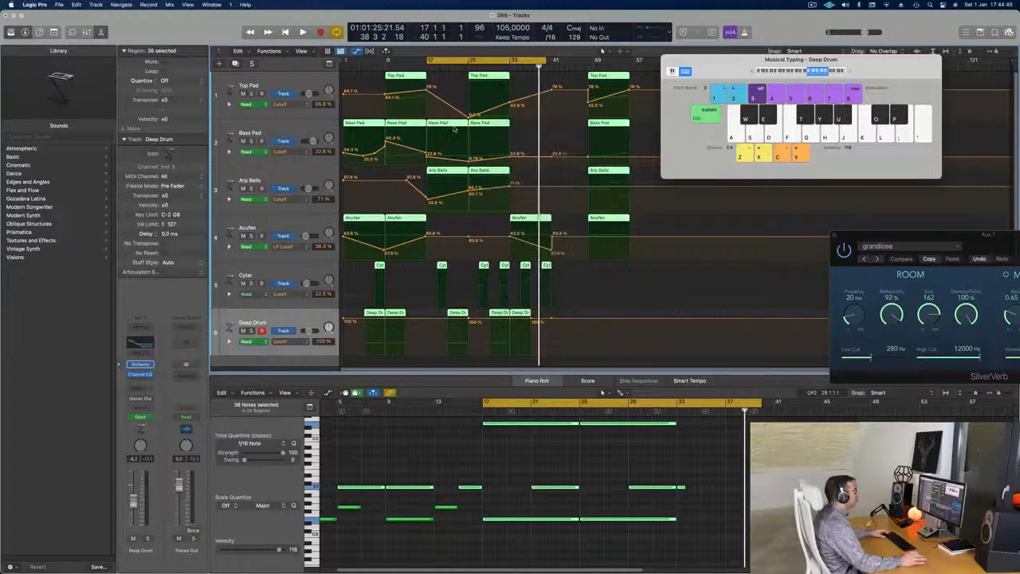
pyautogui.press('space')
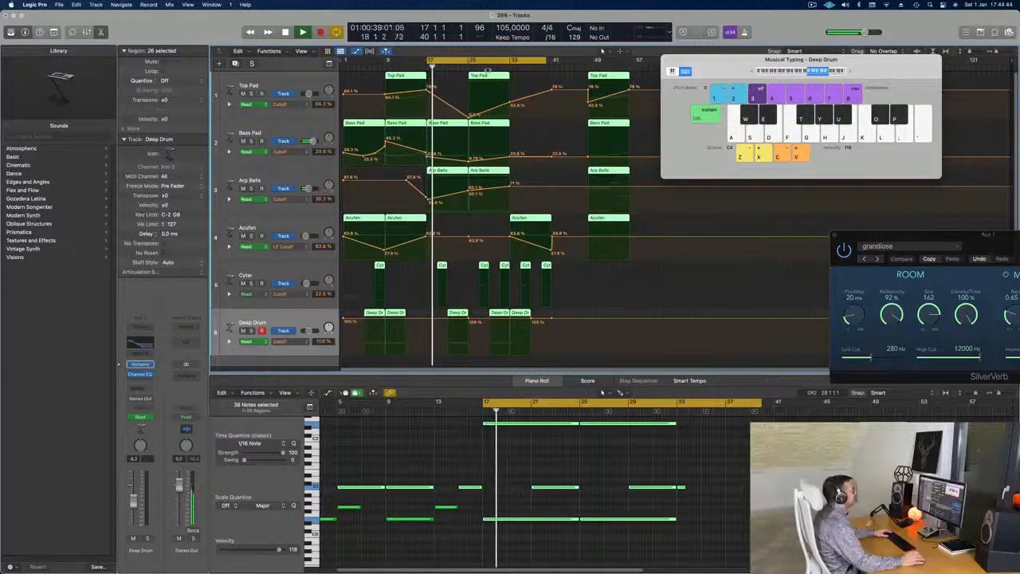
pyautogui.click(536, 125)
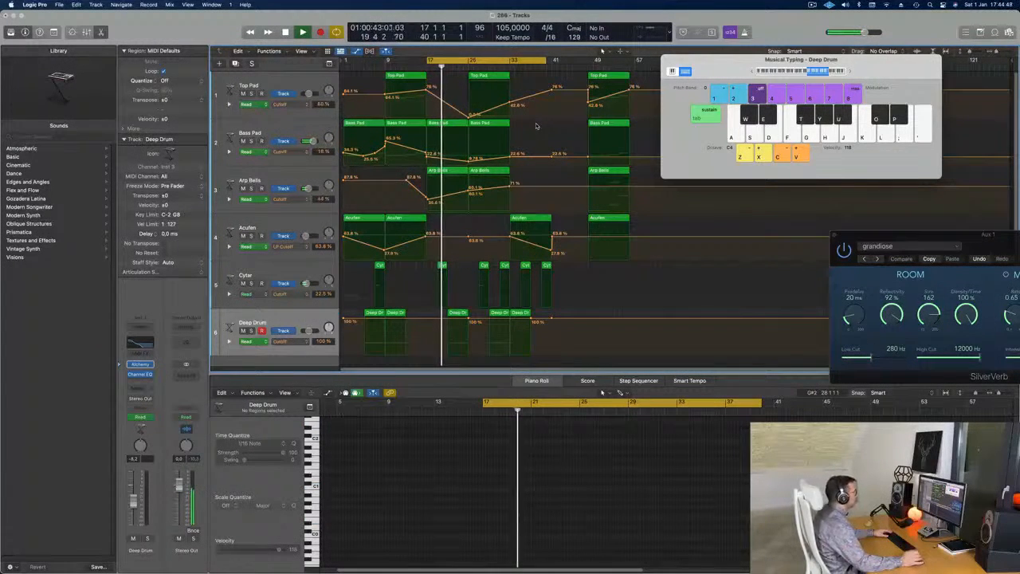
pyautogui.click(812, 5)
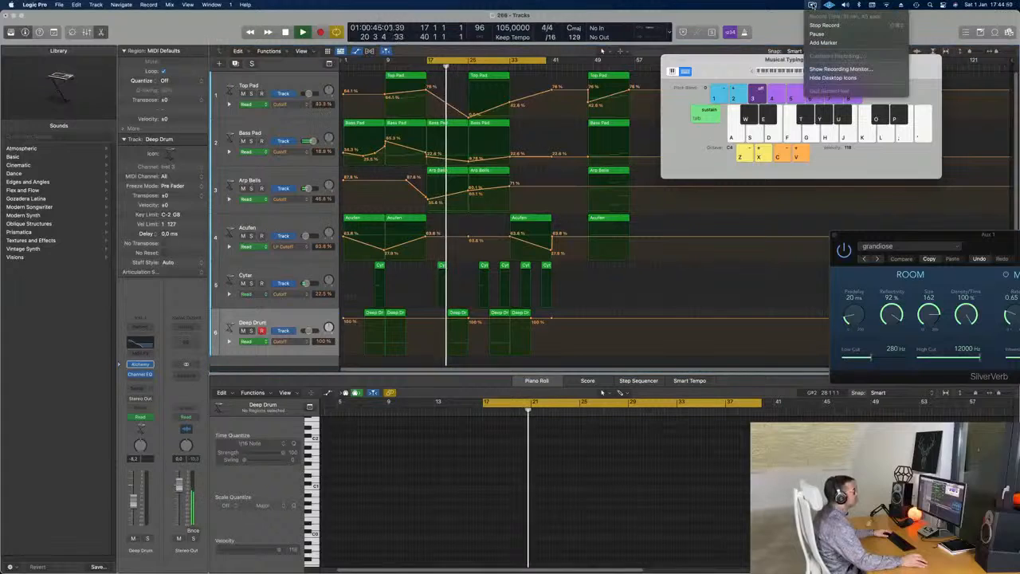
pyautogui.click(812, 5)
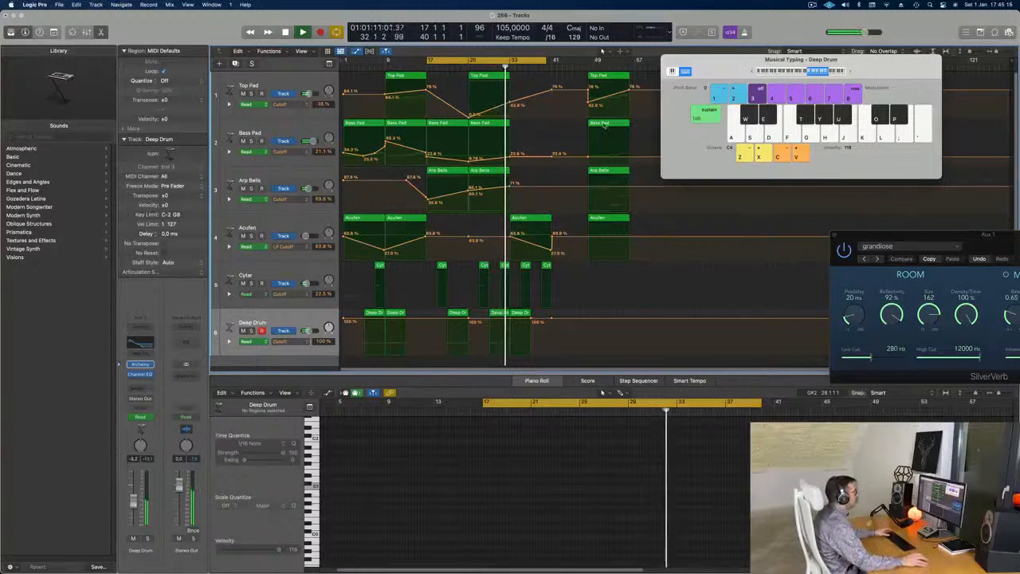
# Extend the cycle range's start back to bar 1 and play the arrangement from there.
pyautogui.moveTo(428, 60); pyautogui.dragTo(343, 62)
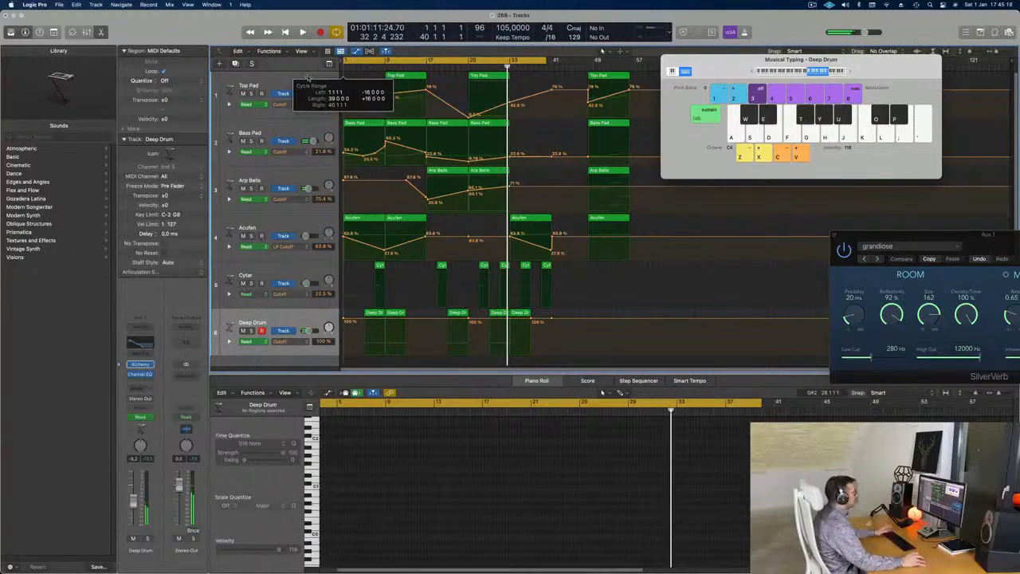
pyautogui.press('space')
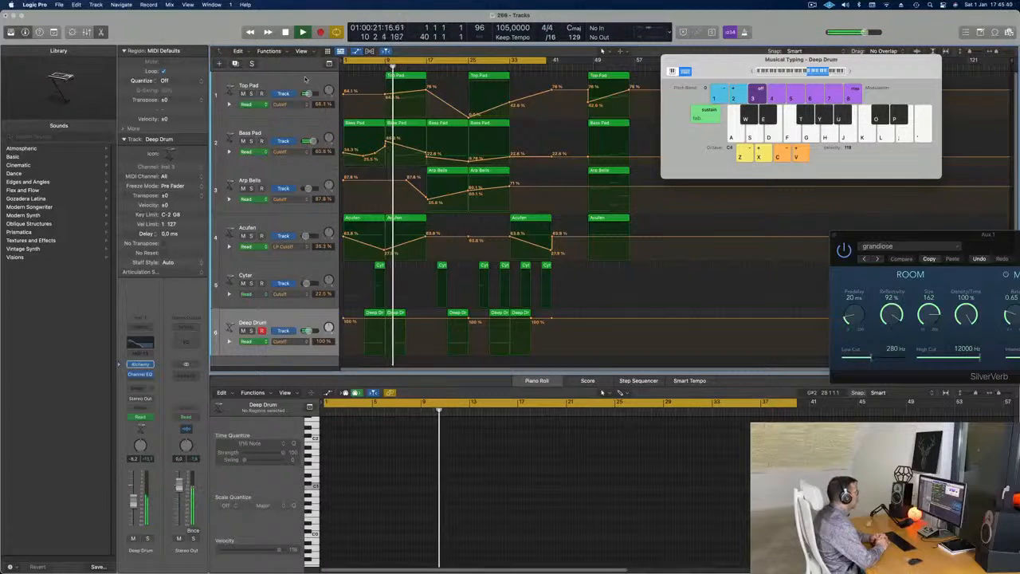
# Solo Top Pad briefly, then lower its Cutoff point at bar 9 and raise the one at bar 17.
pyautogui.click(252, 93)
pyautogui.click(252, 93)
pyautogui.click(266, 87)
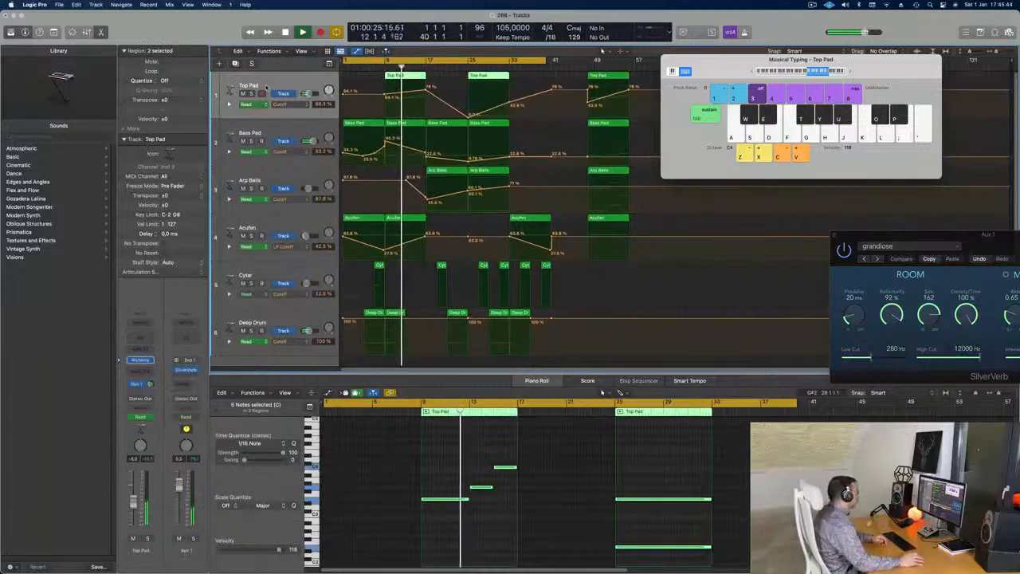
pyautogui.click(387, 96)
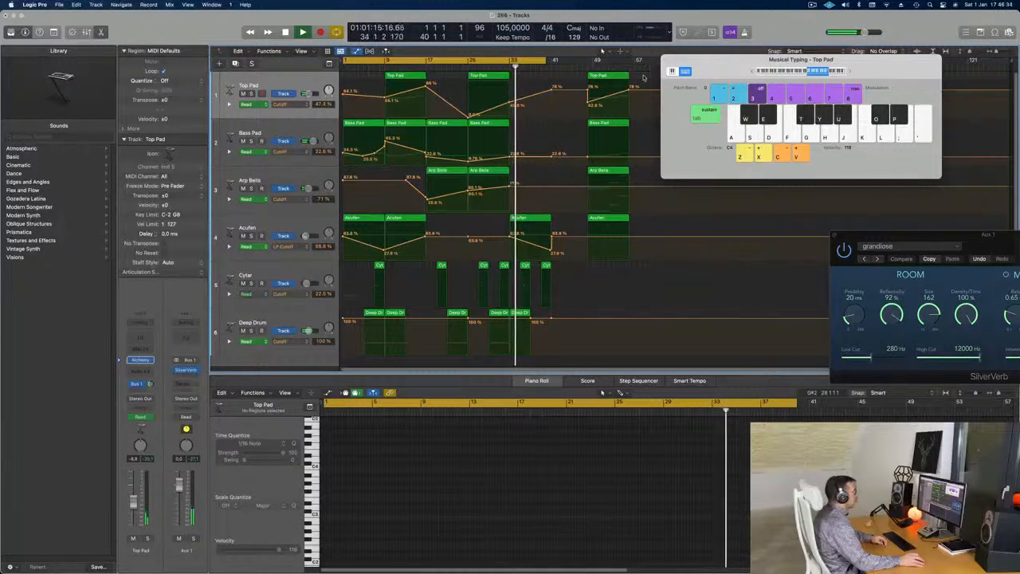
# Move the last Top Pad, Bass Pad, Arp Bells and Acufen regions back to bar 41, and remove Top Pad's leftover Cutoff point there.
pyautogui.moveTo(644, 76); pyautogui.dragTo(575, 242)
pyautogui.moveTo(601, 76)
pyautogui.mouseDown()
pyautogui.moveTo(546, 53)
pyautogui.moveTo(598, 60)
pyautogui.mouseUp()
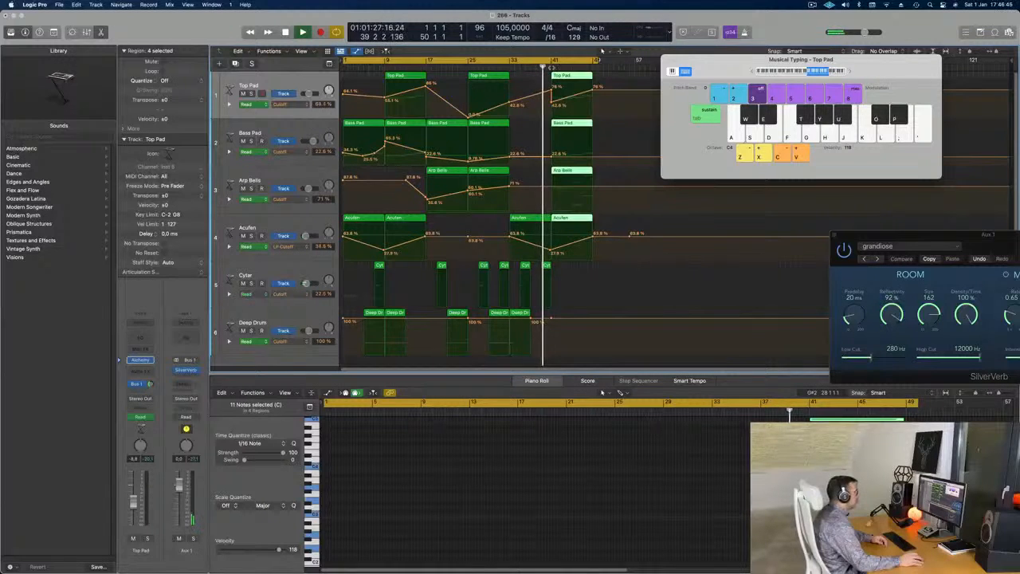
pyautogui.click(548, 94)
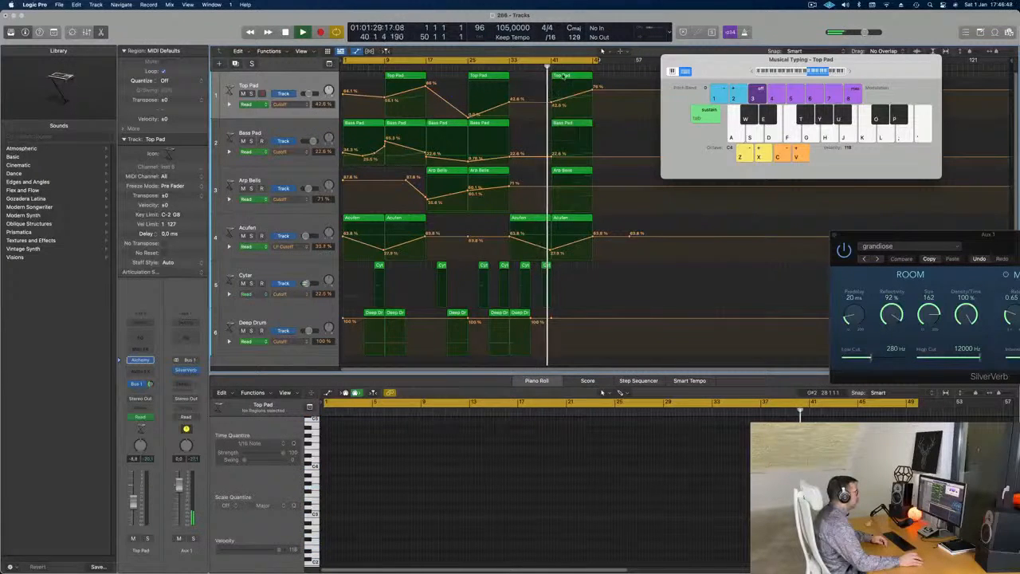
# Duplicate the four-region section at bar 41 to bar 49 and resume playback.
pyautogui.click(566, 76)
pyautogui.moveTo(600, 76)
pyautogui.mouseDown()
pyautogui.moveTo(593, 243)
pyautogui.moveTo(583, 236)
pyautogui.moveTo(615, 80)
pyautogui.mouseUp()
pyautogui.press('space')
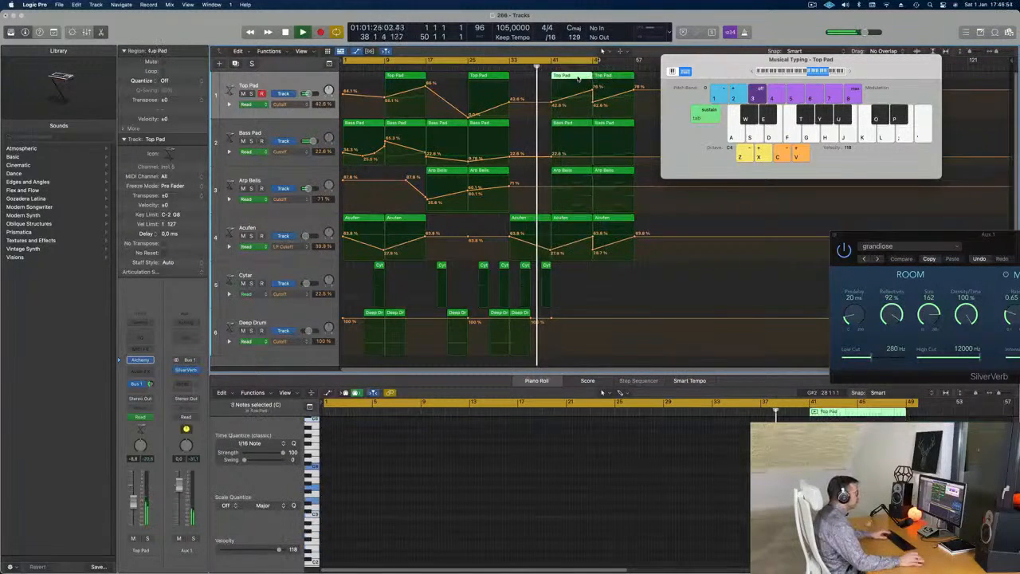
# Delete the Top Pad region at bar 41 and set the cycle range to start from bar 41 for looped playback.
pyautogui.click(553, 62)
pyautogui.moveTo(554, 62); pyautogui.dragTo(602, 61)
pyautogui.press('space')
pyautogui.press('space')
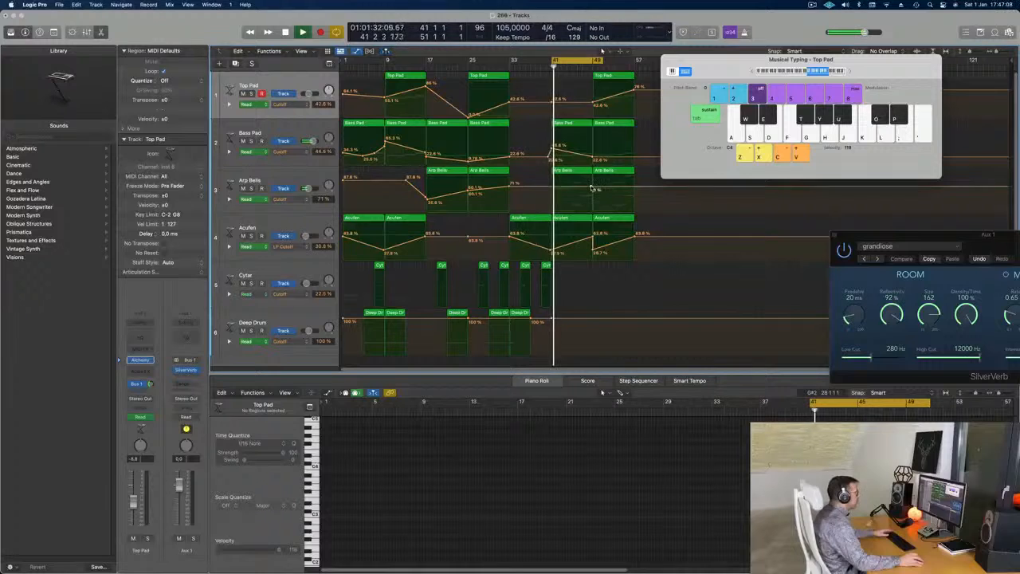
# Lower the Arp Bells Cutoff points to 69% at bar 41 and 44% at bar 49, and extend the cycle to bar 57.
pyautogui.moveTo(550, 188); pyautogui.dragTo(548, 195)
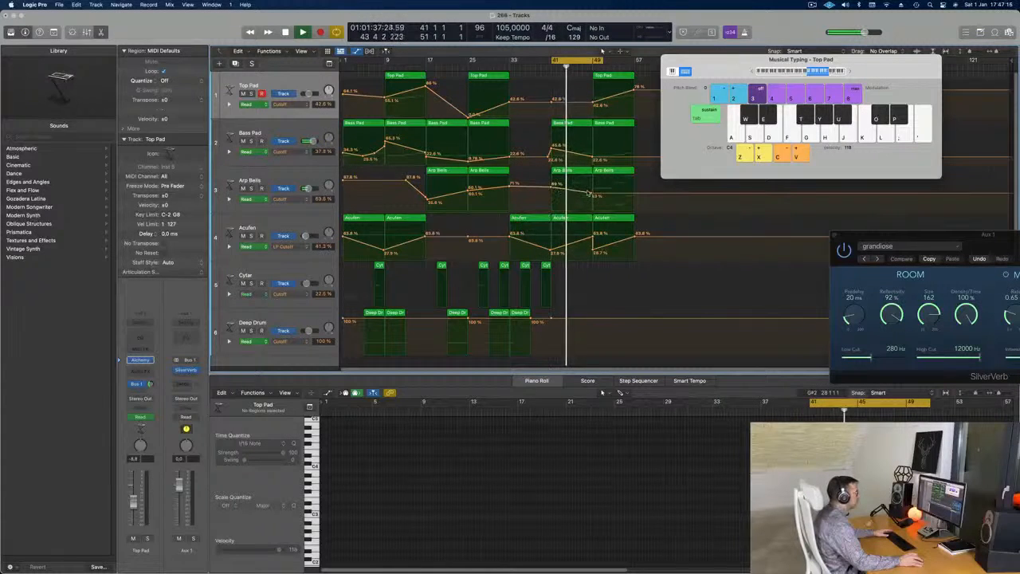
pyautogui.moveTo(591, 195); pyautogui.dragTo(591, 199)
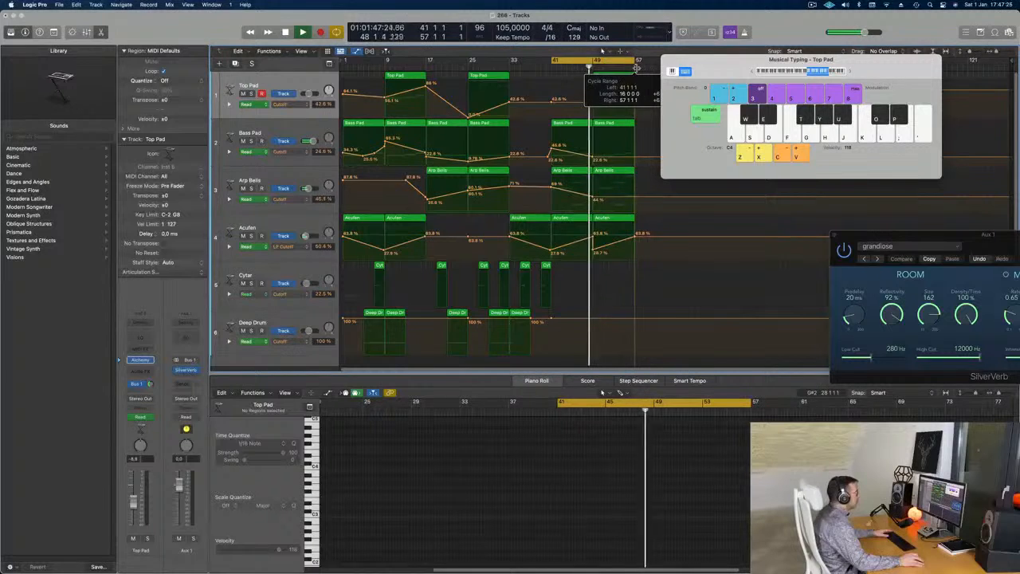
pyautogui.press('space')
# In the Arp Bells region at bar 41, delete all notes except the first two and stretch those to the region's end.
pyautogui.doubleClick(574, 171)
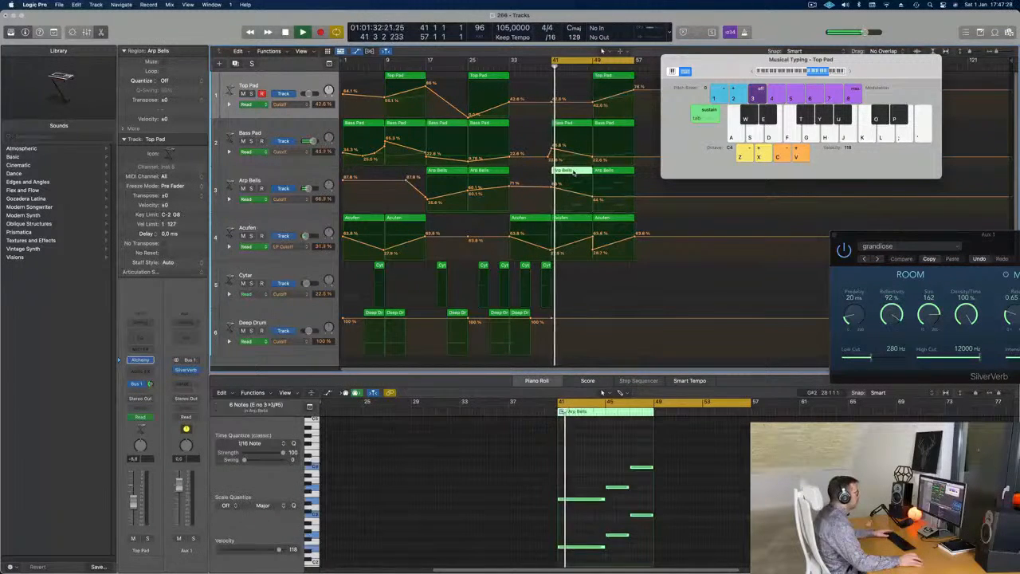
pyautogui.doubleClick(573, 172)
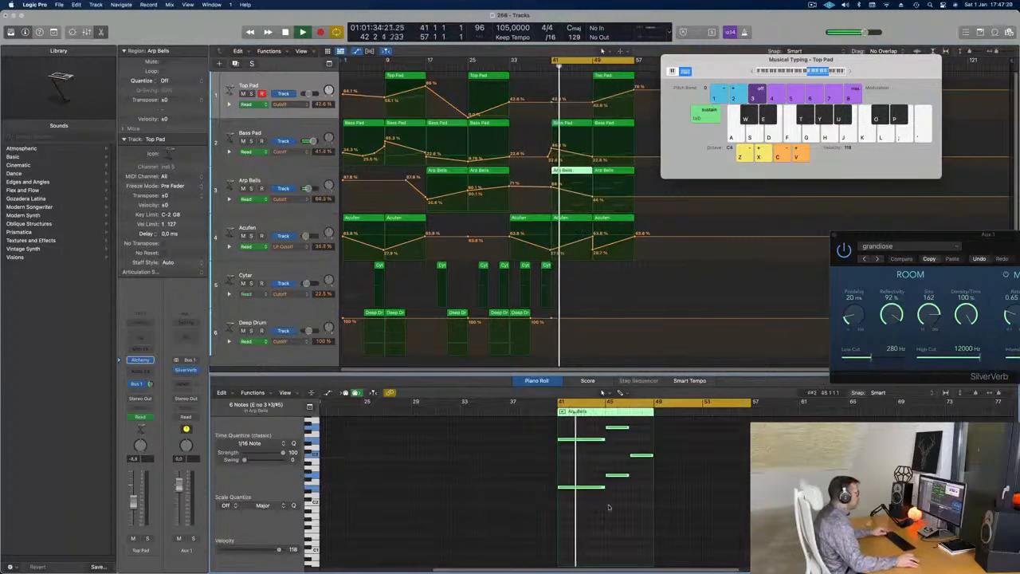
pyautogui.moveTo(612, 454); pyautogui.dragTo(643, 542)
pyautogui.press('Delete')
pyautogui.moveTo(603, 481); pyautogui.dragTo(590, 547)
pyautogui.moveTo(604, 498); pyautogui.dragTo(652, 502)
pyautogui.scroll(-5, 588, 472)
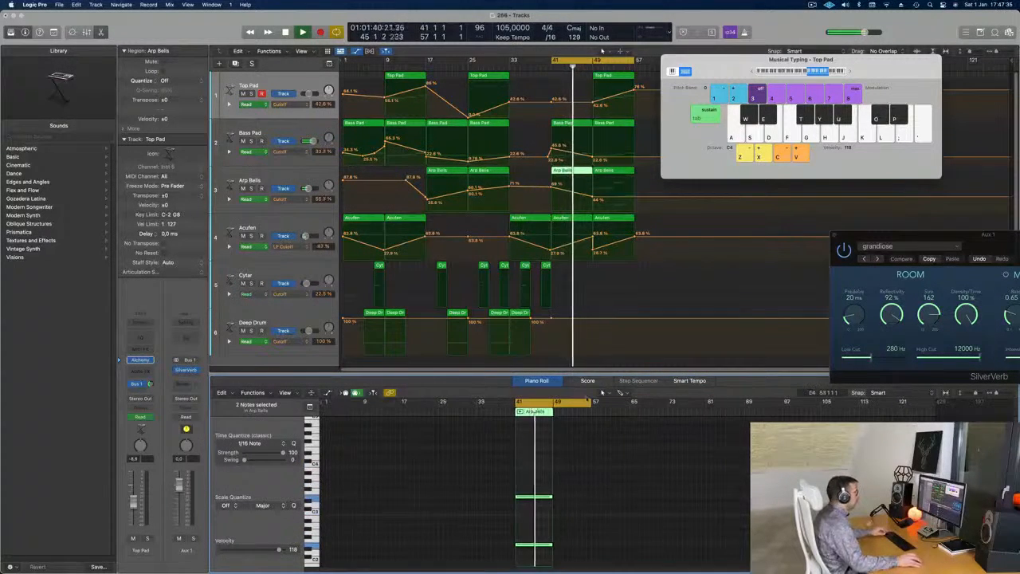
# Play the new section and lower the Top Pad Cutoff point at bar 49.
pyautogui.click(560, 67)
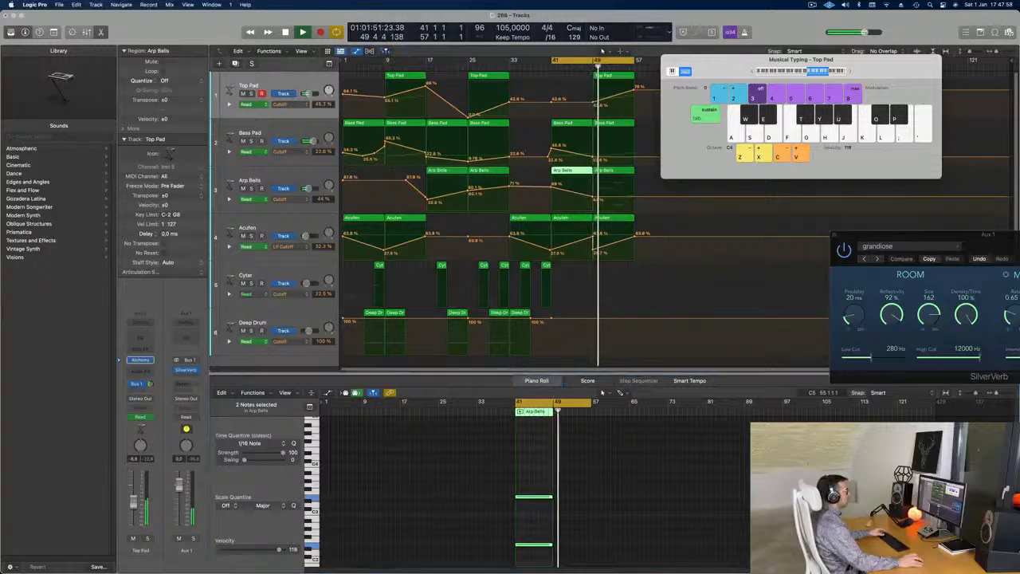
pyautogui.moveTo(594, 106); pyautogui.dragTo(595, 119)
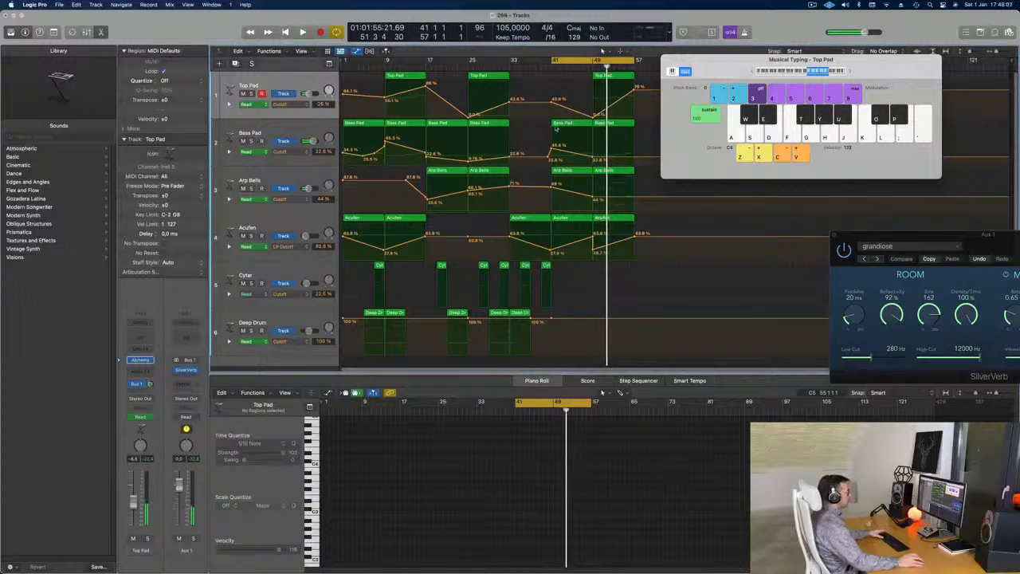
# Replace the Arp Bells region at bar 49 with a copy of the bar 41 region and lower its Cutoff point there.
pyautogui.click(620, 172)
pyautogui.press('Delete')
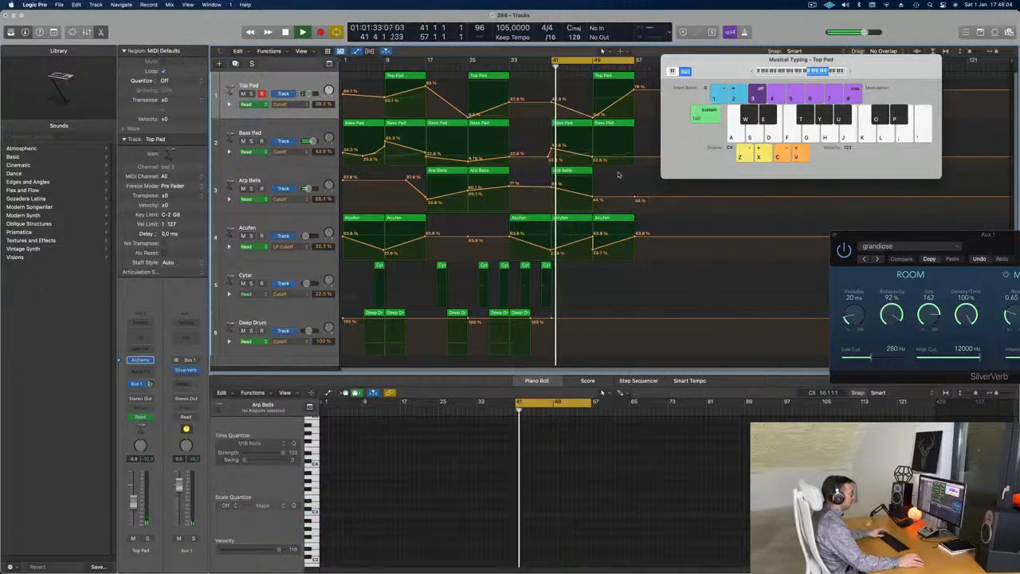
pyautogui.moveTo(571, 174); pyautogui.dragTo(593, 201)
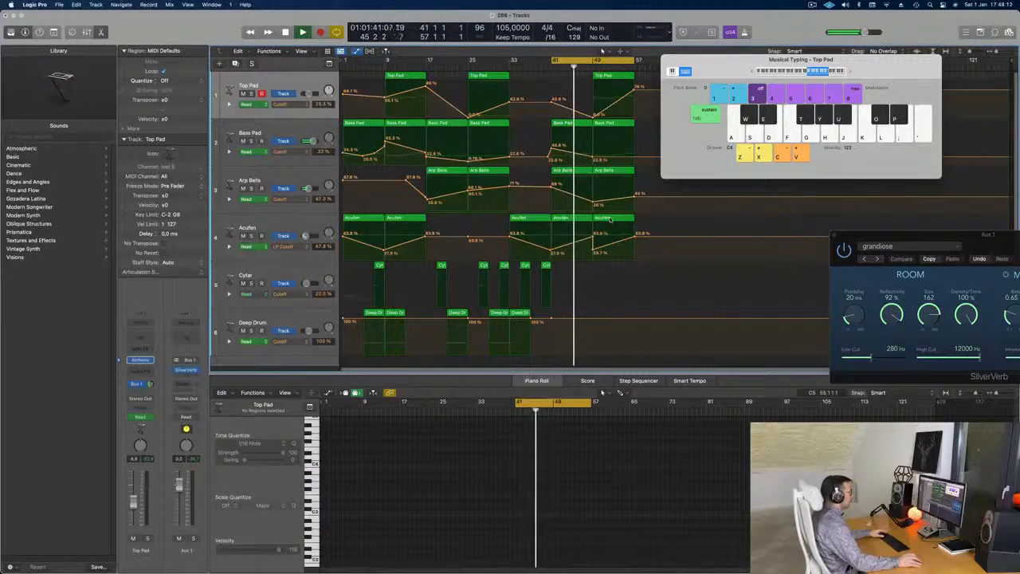
# Delete the Acufen region at bar 49.
pyautogui.click(611, 219)
pyautogui.press('Delete')
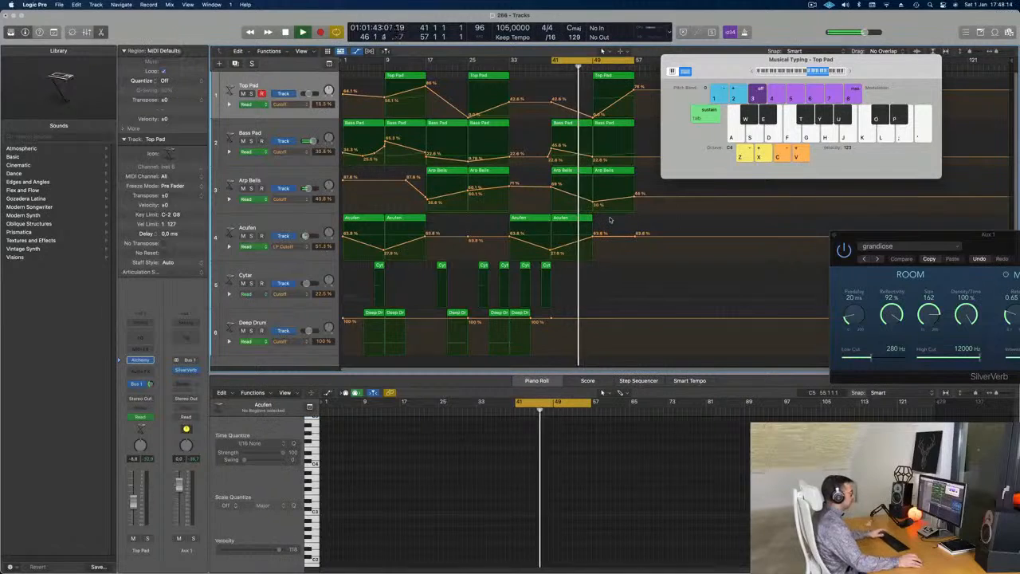
# Reduce the Bass Pad region at bar 41 to its first note and stretch that note to the region's end.
pyautogui.click(576, 124)
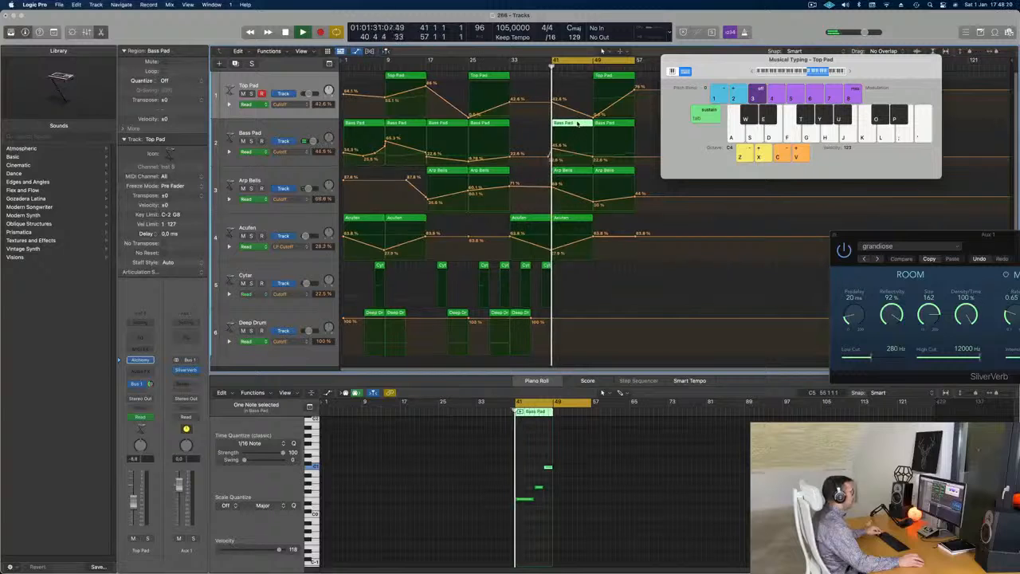
pyautogui.press('e')
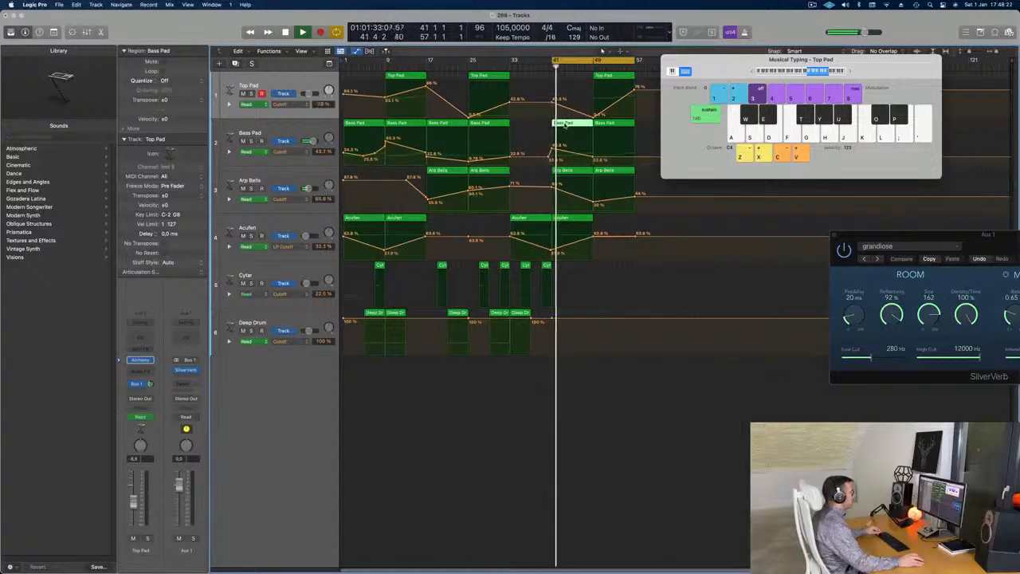
pyautogui.press('e')
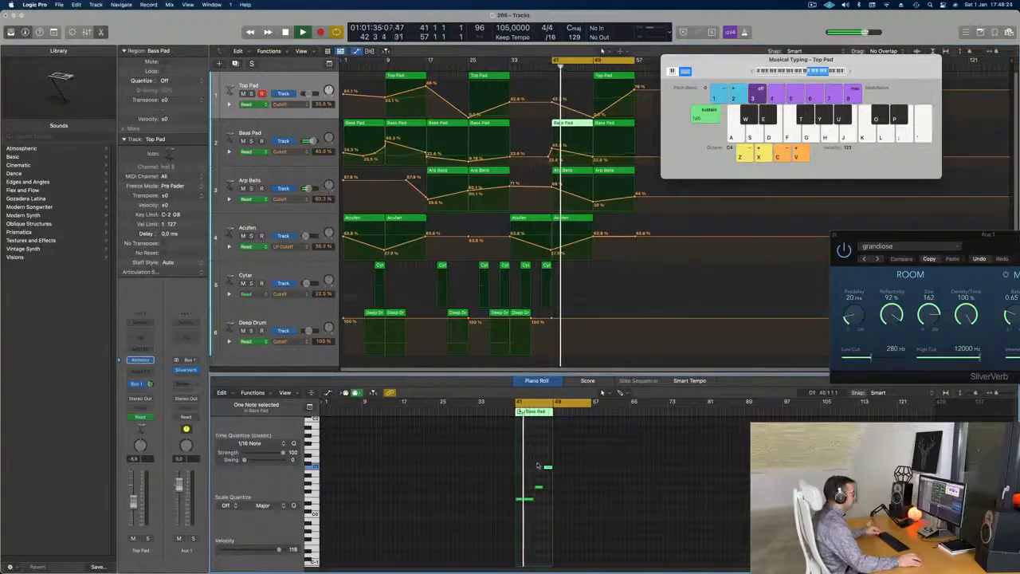
pyautogui.moveTo(534, 502); pyautogui.dragTo(551, 501)
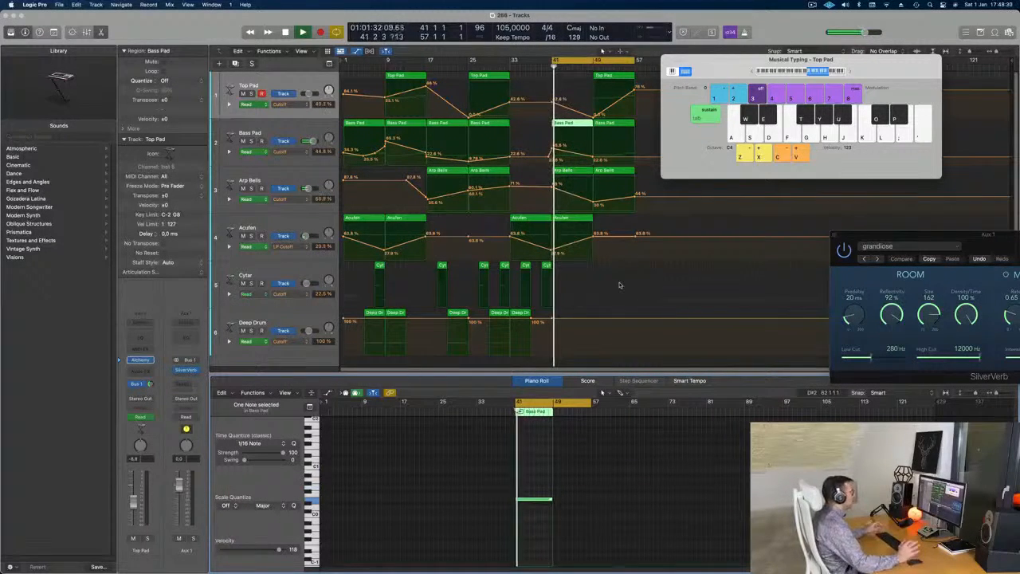
# Move the Musical Typing window aside and raise the Bass Pad Cutoff point at bar 57 to about 45.8%.
pyautogui.moveTo(758, 60); pyautogui.dragTo(799, 123)
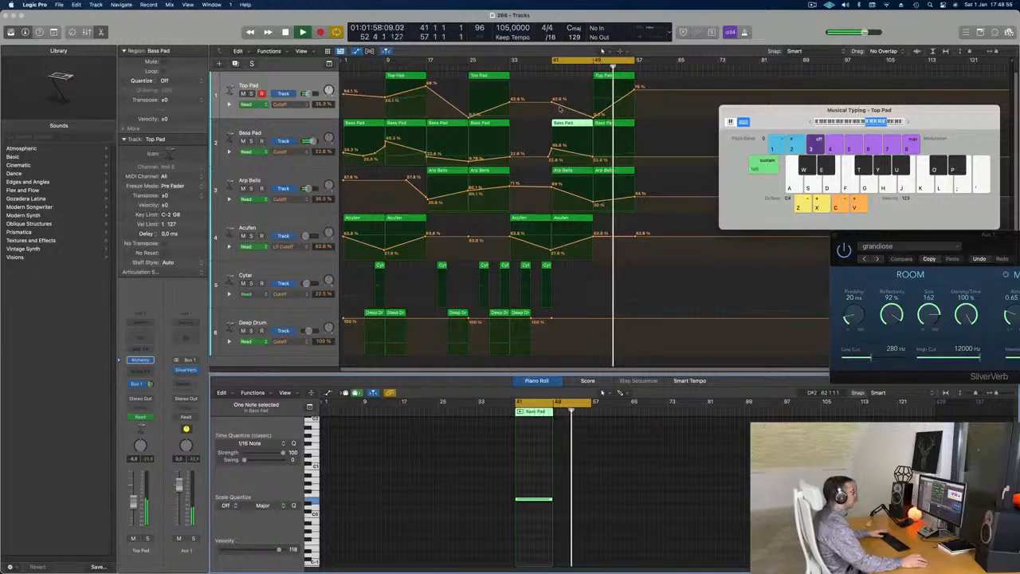
pyautogui.moveTo(637, 160); pyautogui.dragTo(636, 148)
# Show the secondary ruler and extend the cycle range's start to an earlier bar.
pyautogui.click(301, 51)
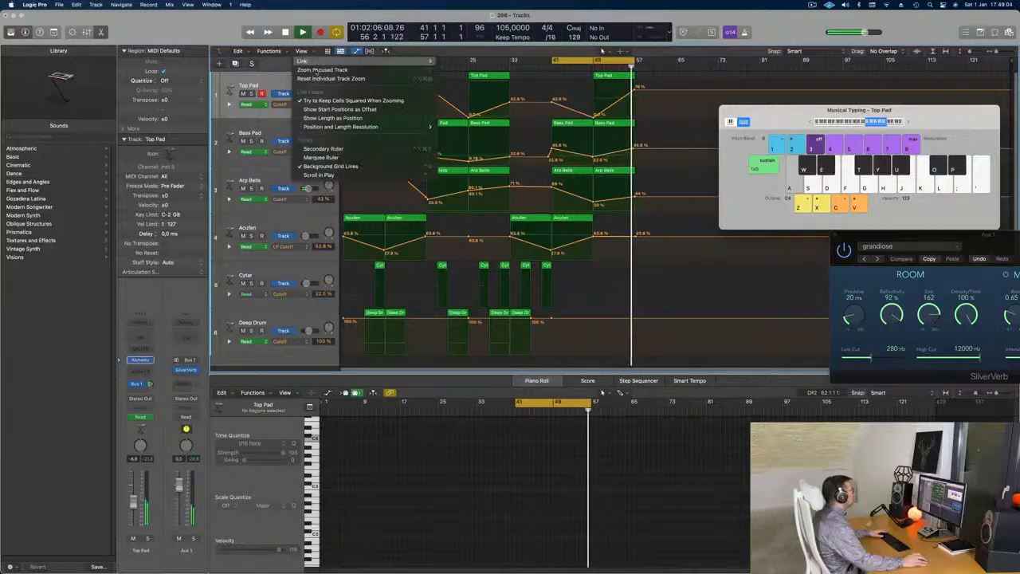
pyautogui.click(323, 149)
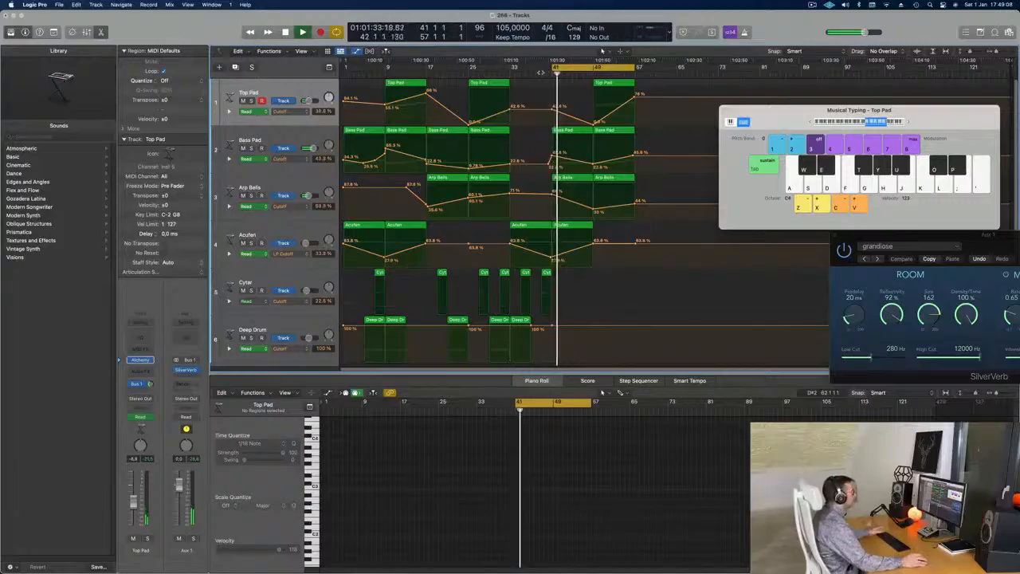
pyautogui.moveTo(554, 69); pyautogui.dragTo(481, 70)
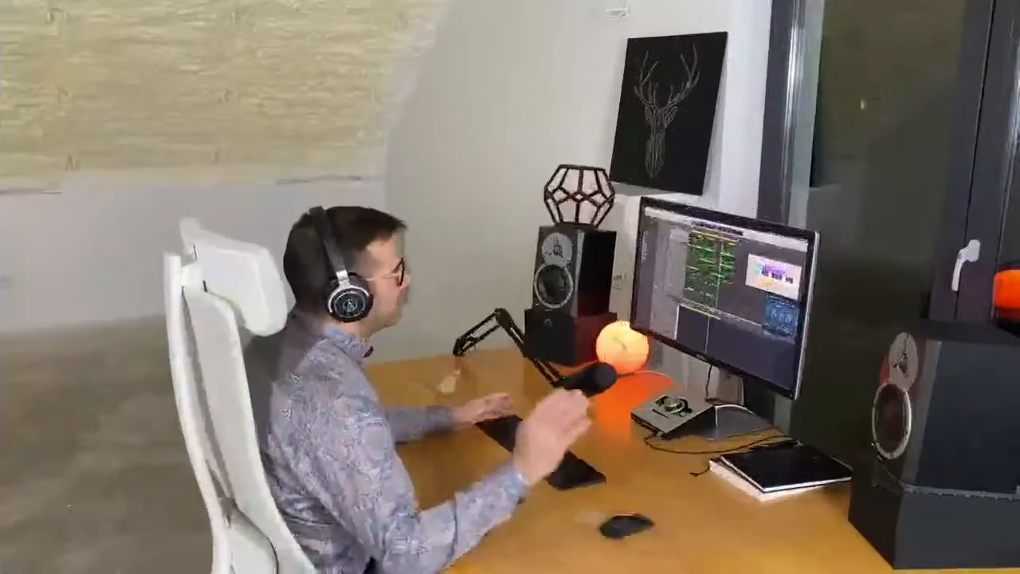